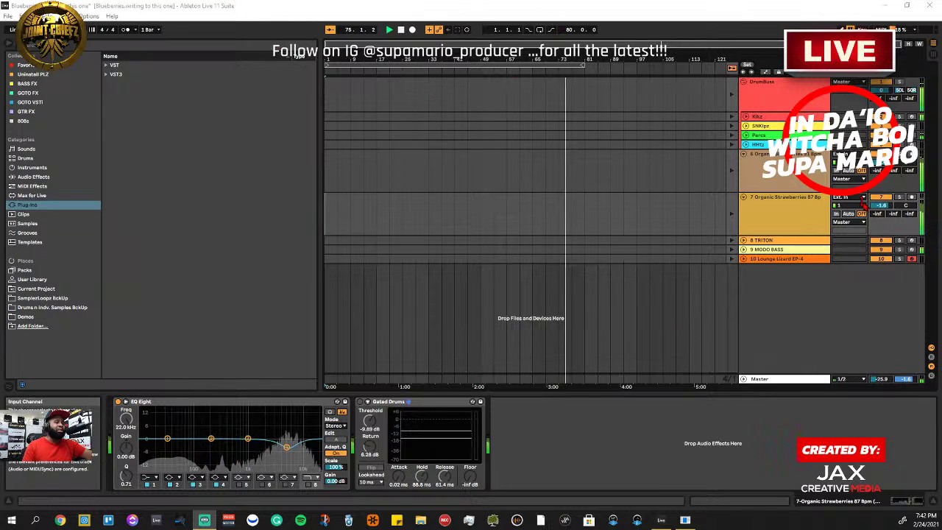
Switch to the Session View and audition the clips of the two filled scenes, stopping playback at the end
{"action": "left_click", "coordinate": [806, 313]}
{"action": "key", "text": "Tab"}
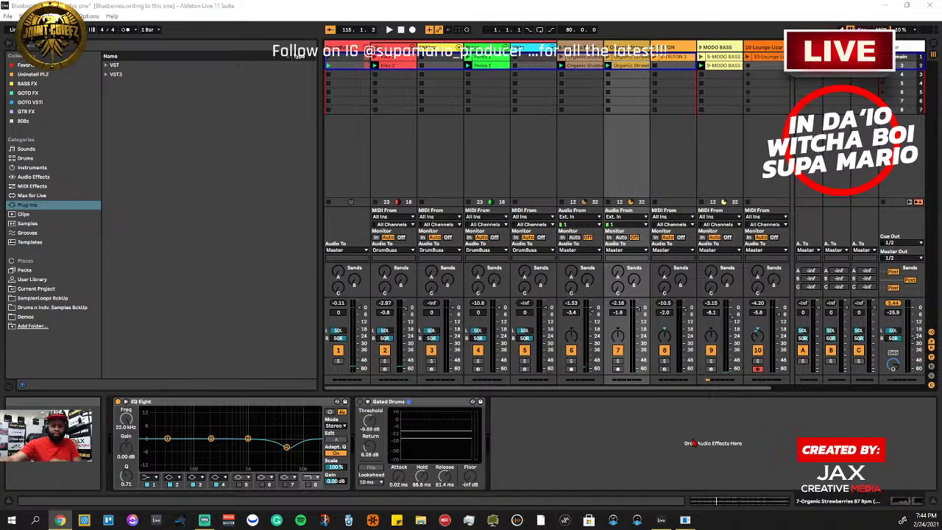
{"action": "key", "text": "space"}
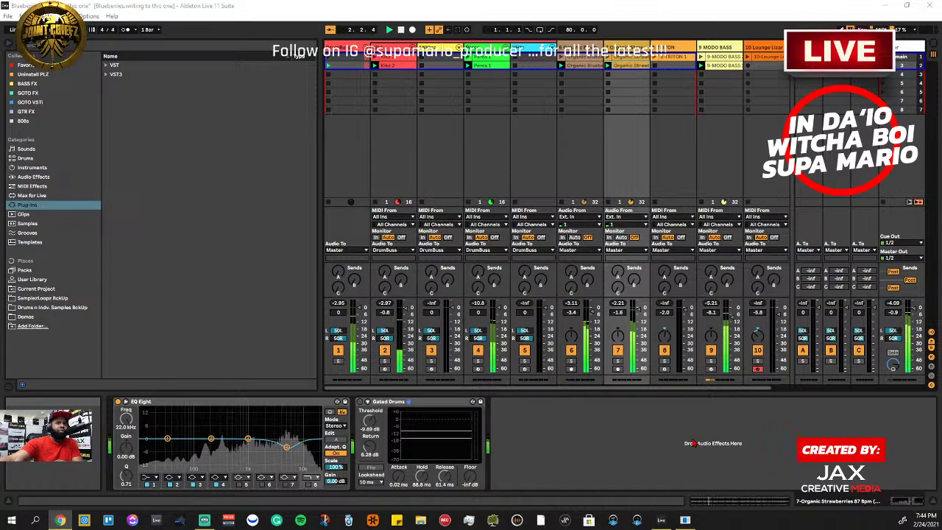
{"action": "key", "text": "space"}
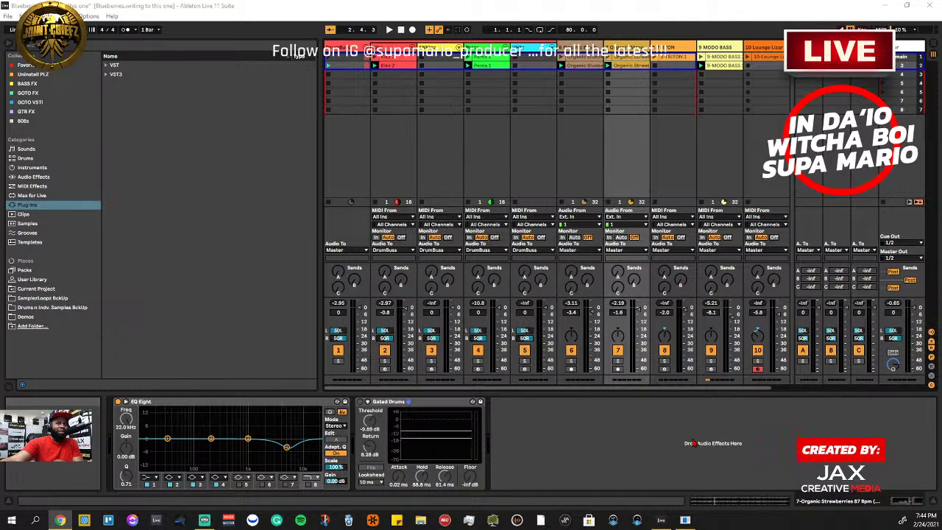
{"action": "key", "text": "space"}
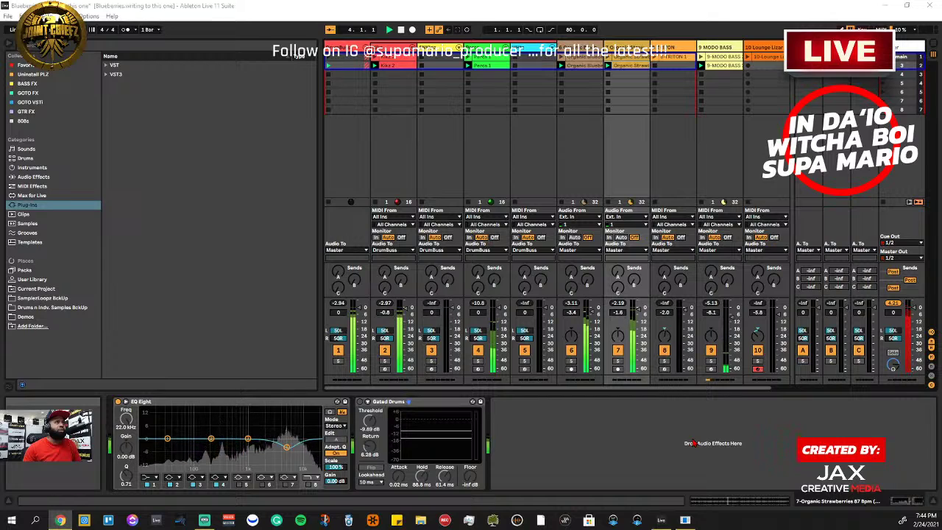
{"action": "key", "text": "Down"}
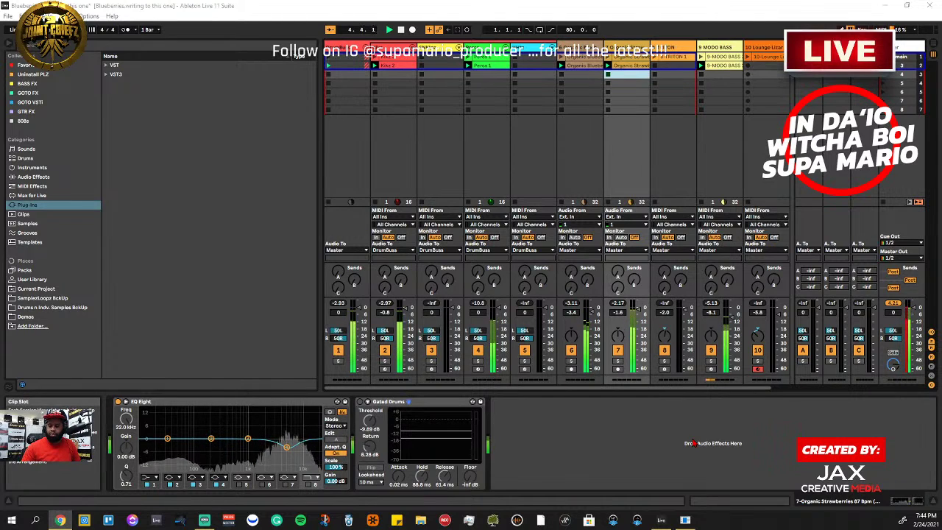
{"action": "key", "text": "Up"}
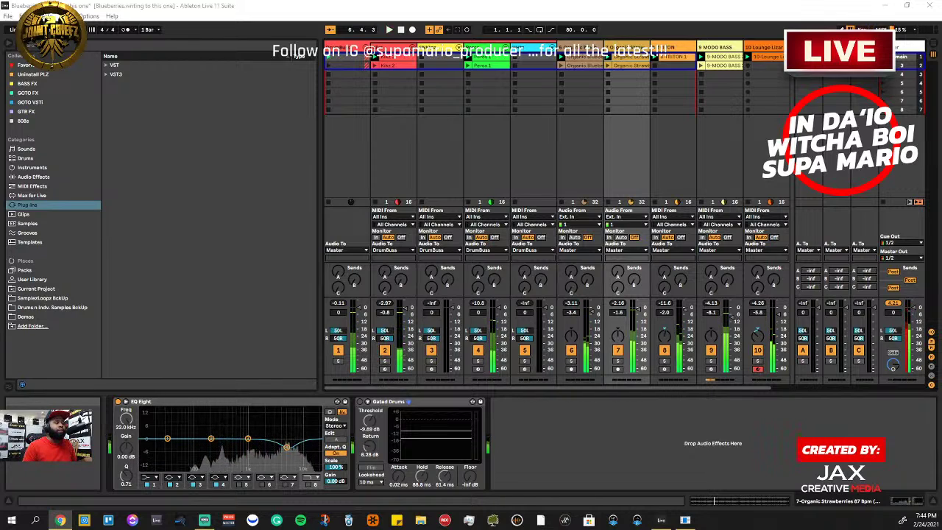
{"action": "key", "text": "space"}
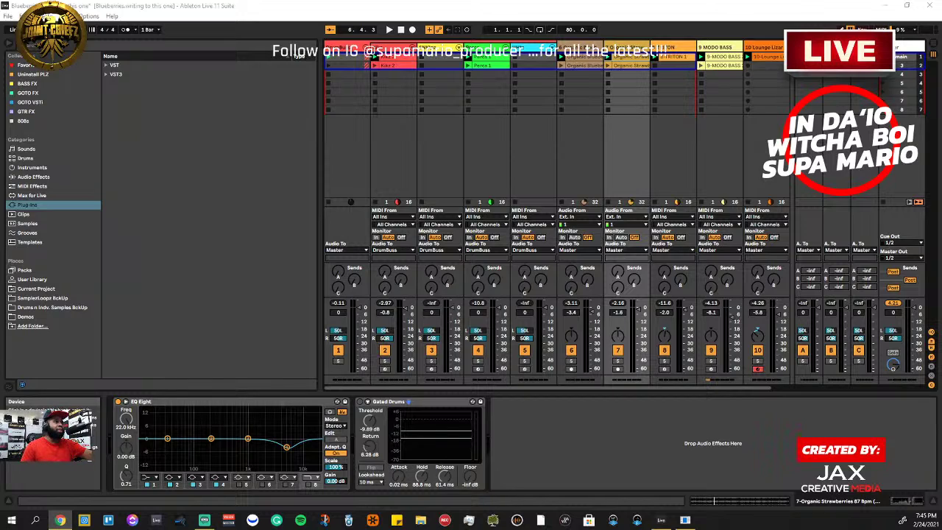
{"action": "left_click", "coordinate": [680, 452]}
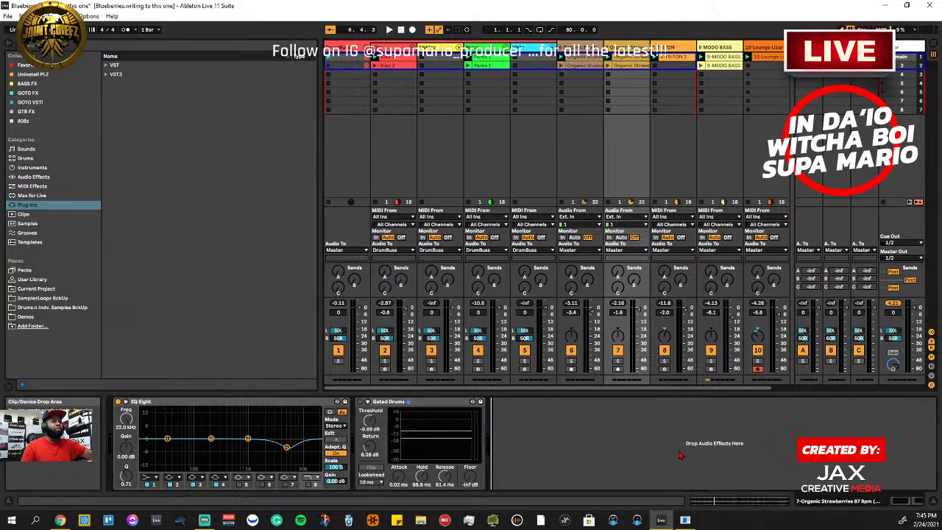
{"action": "key", "text": "Tab"}
{"action": "key", "text": "Tab"}
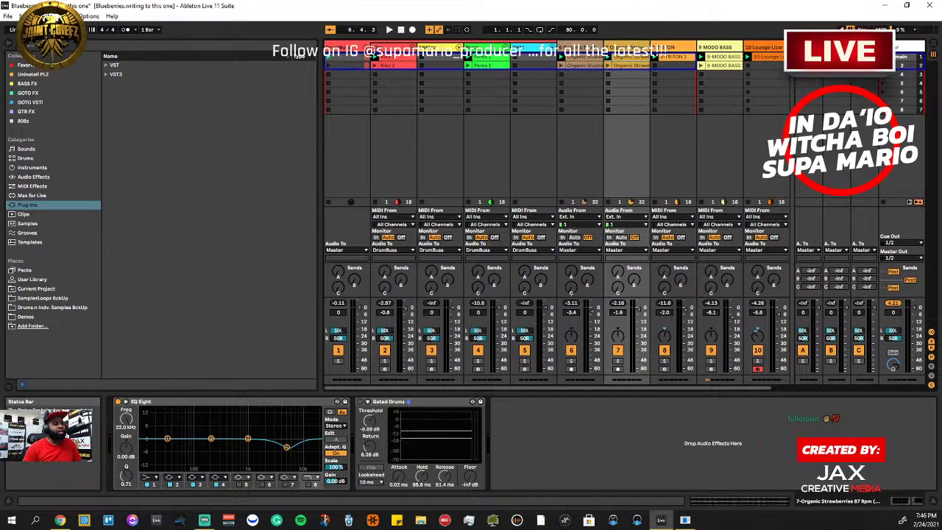
Reset playback to 1.1.1, start Arrangement recording of the session clips, and show the Arrangement View
{"action": "left_click", "coordinate": [401, 29]}
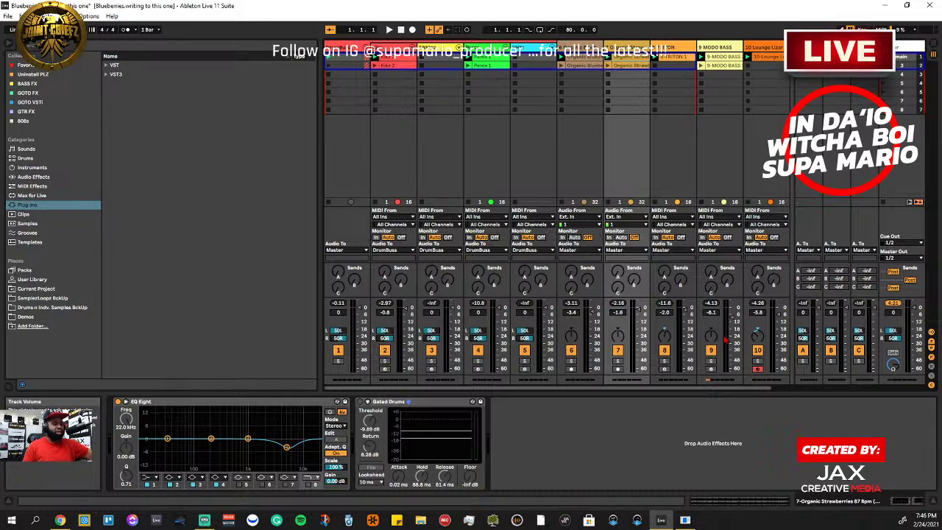
{"action": "key", "text": "Tab"}
{"action": "key", "text": "Tab"}
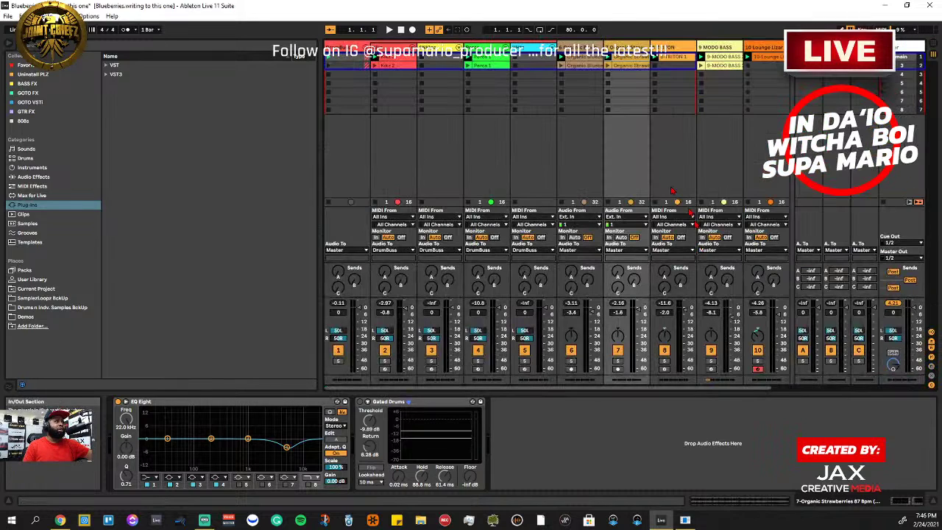
{"action": "key", "text": "Tab"}
{"action": "key", "text": "Tab"}
{"action": "key", "text": "Tab"}
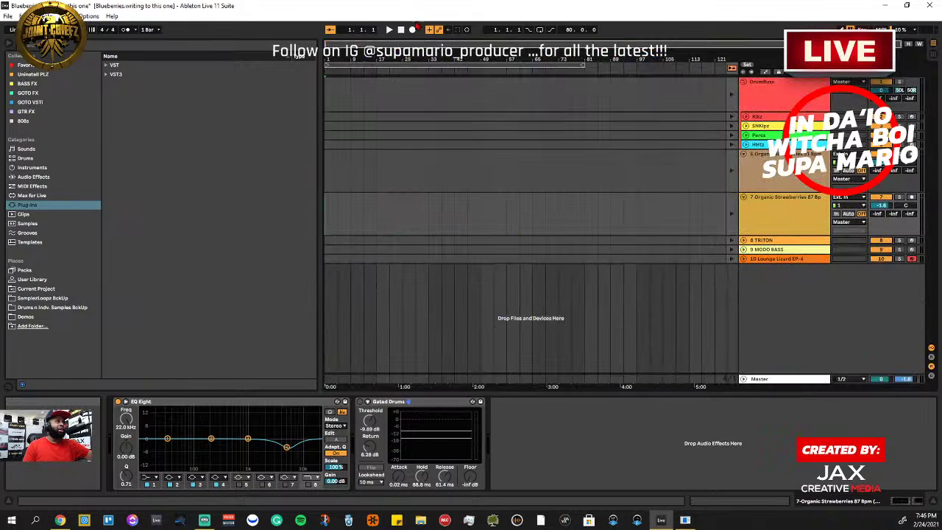
{"action": "key", "text": "Tab"}
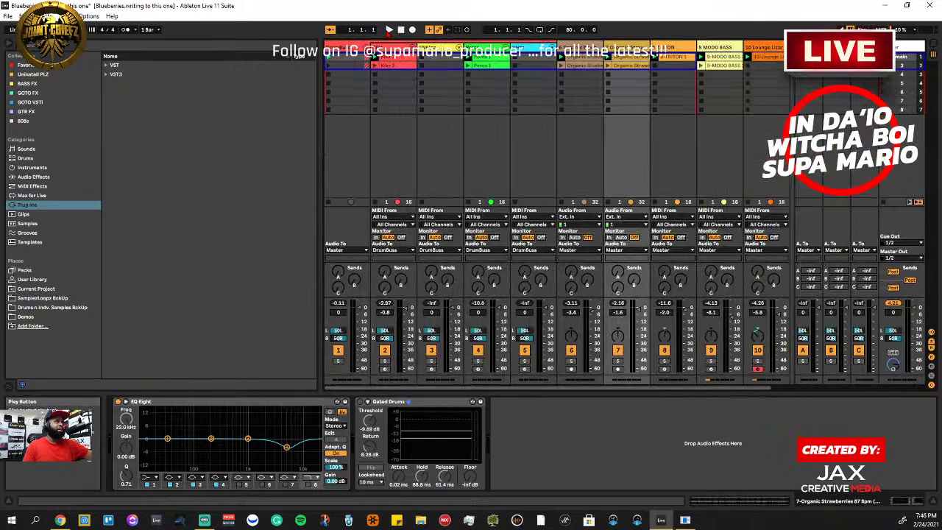
{"action": "left_click", "coordinate": [413, 30]}
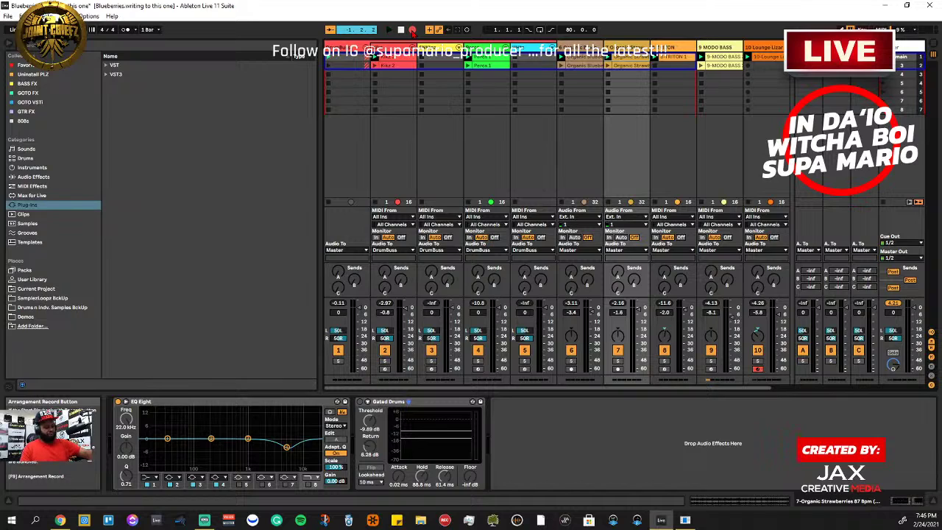
{"action": "key", "text": "Tab"}
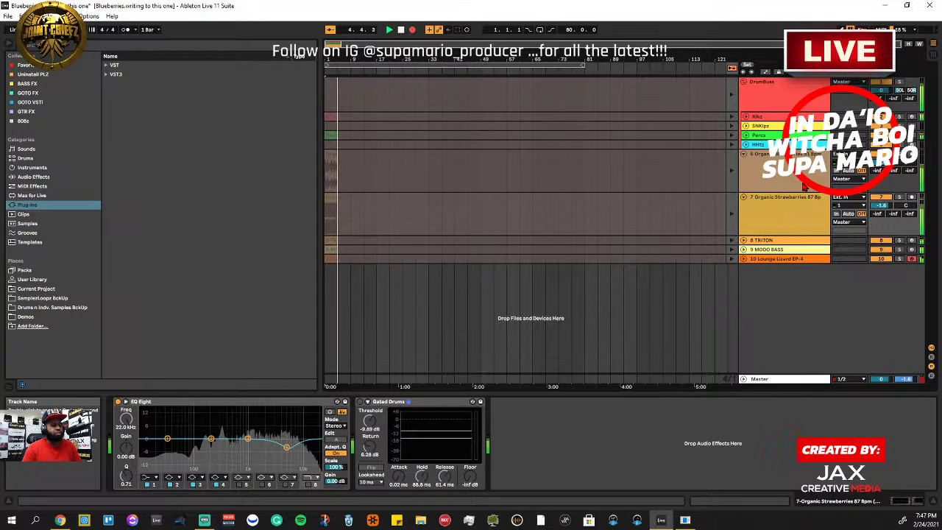
Compare the Organic Strawberries track with its Gated Drums gate switched on and off
{"action": "left_click", "coordinate": [792, 212]}
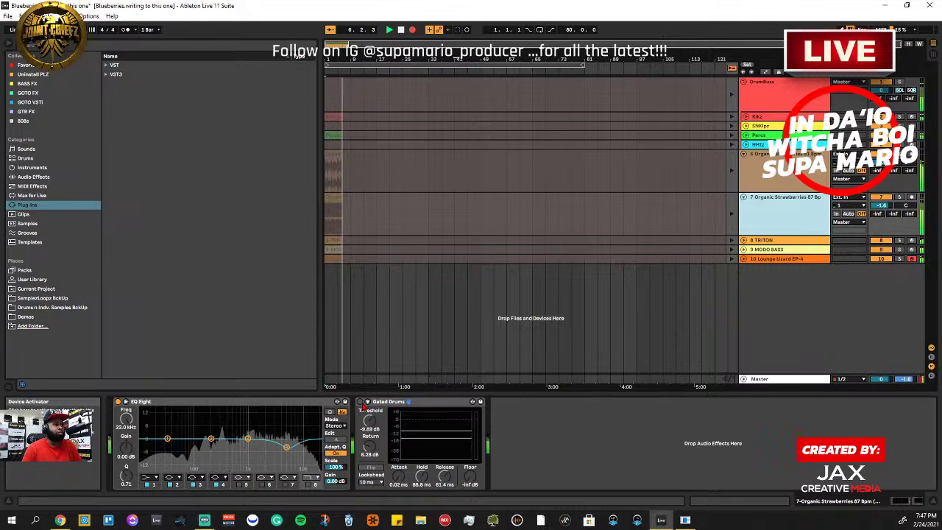
{"action": "left_click", "coordinate": [361, 402]}
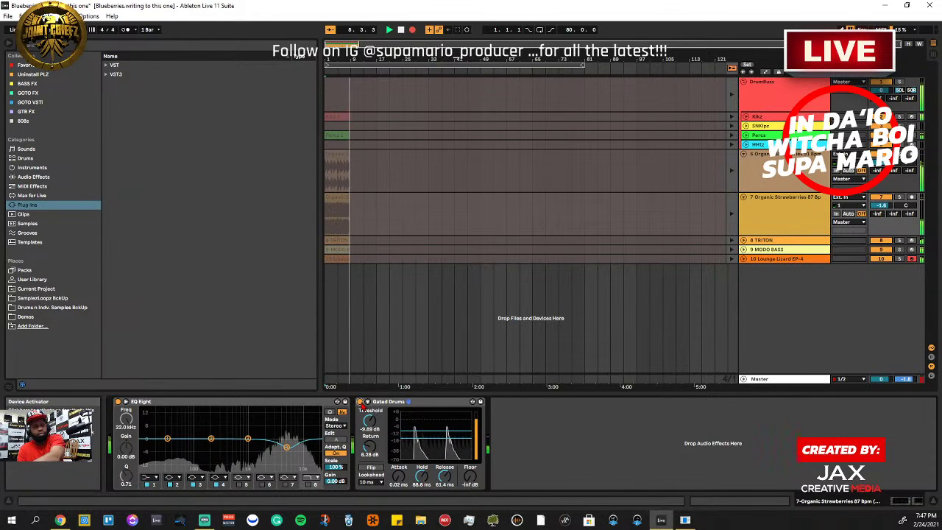
{"action": "left_click", "coordinate": [361, 402]}
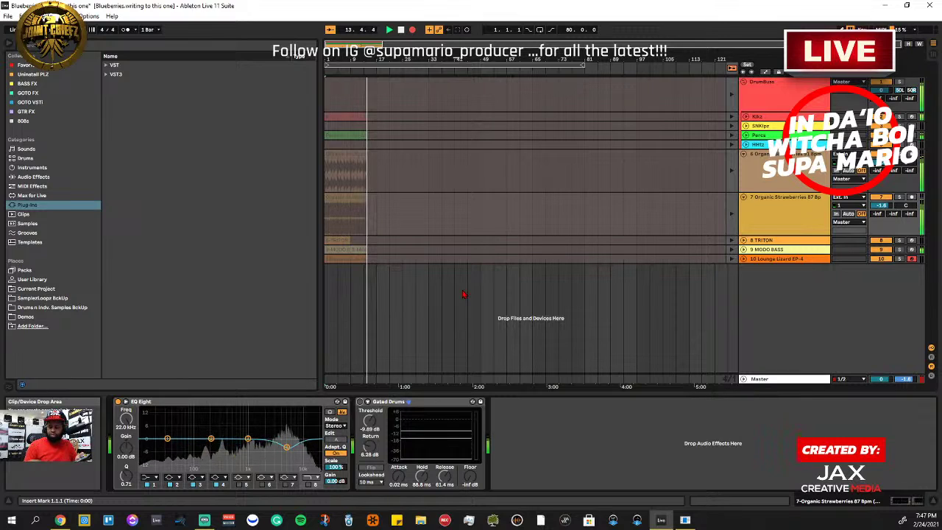
Stop the recording just past bar 17 and return all tracks to playing their Arrangement clips
{"action": "key", "text": "Up"}
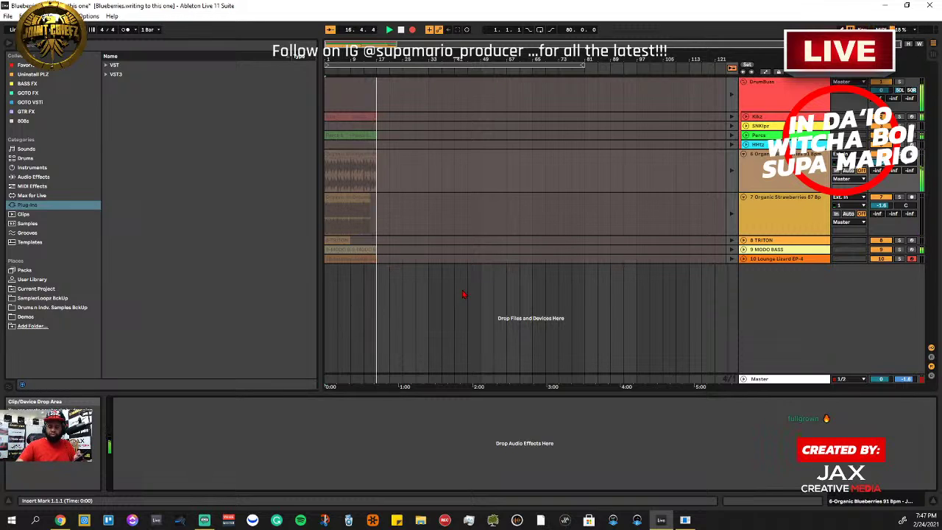
{"action": "key", "text": "space"}
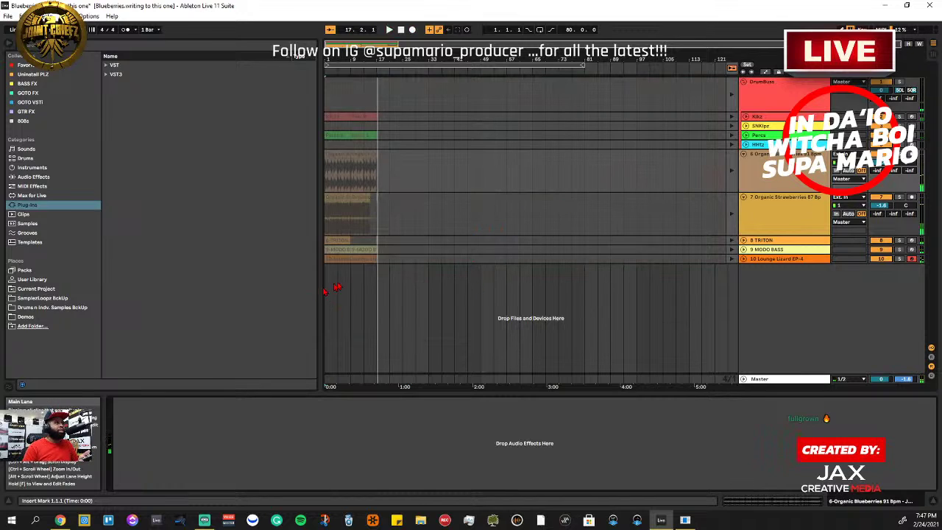
{"action": "left_click", "coordinate": [376, 260]}
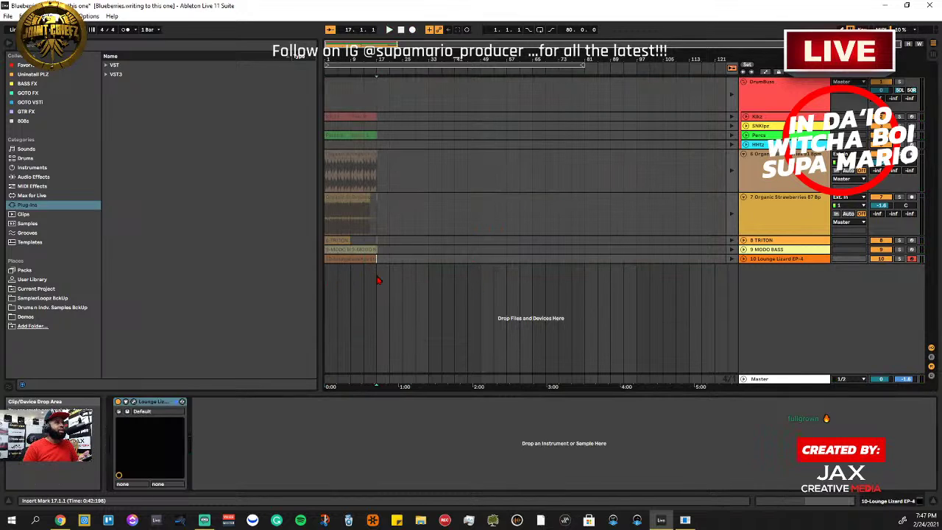
{"action": "left_click", "coordinate": [370, 272]}
{"action": "left_click", "coordinate": [399, 133], "text": "shift"}
{"action": "left_click", "coordinate": [379, 116], "text": "shift"}
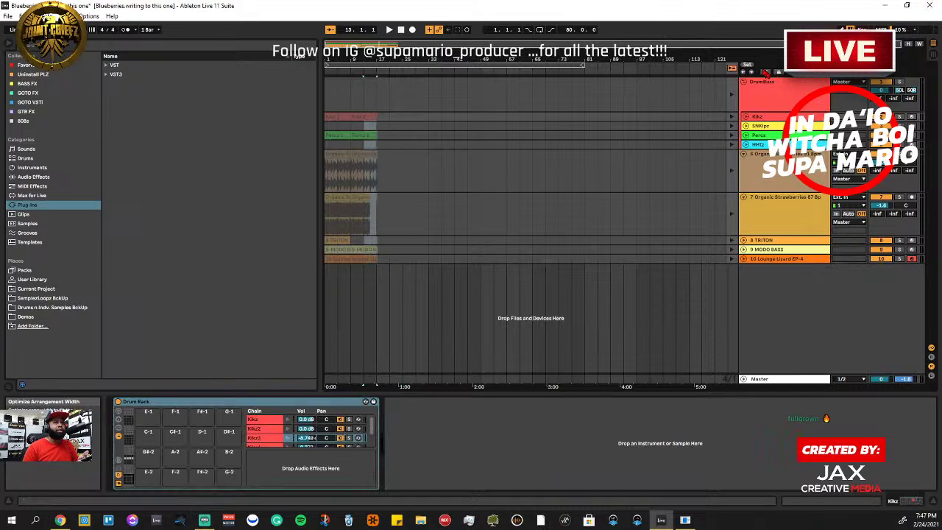
{"action": "left_click", "coordinate": [732, 68]}
{"action": "left_click", "coordinate": [382, 294]}
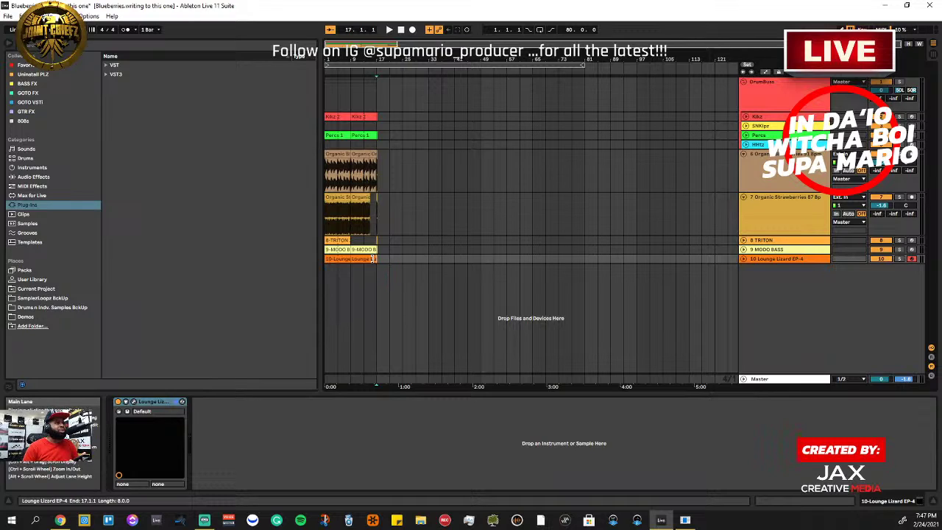
Try to clear bars 13 to 25 on all tracks and select bars 9 to 13, and undo the deletion
{"action": "left_click_drag", "start_coordinate": [364, 259], "coordinate": [398, 117]}
{"action": "key", "text": "Delete"}
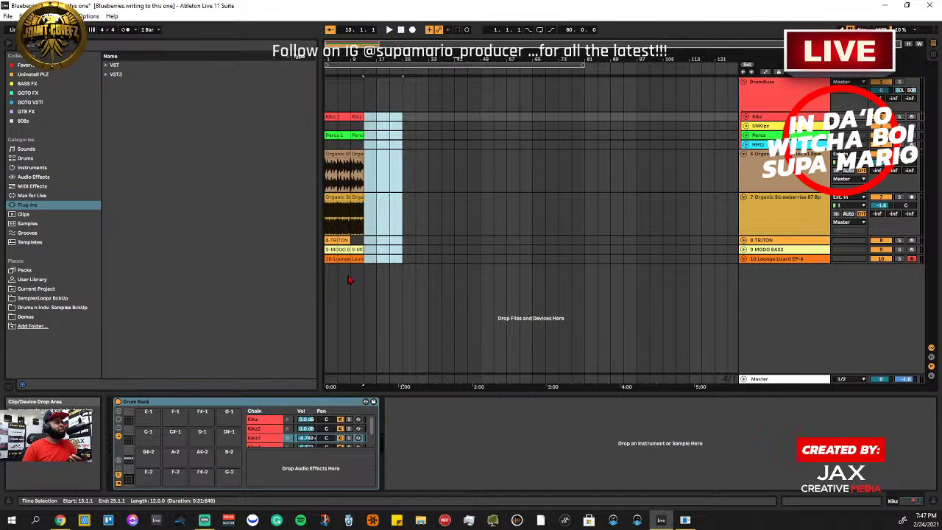
{"action": "left_click_drag", "start_coordinate": [352, 274], "coordinate": [364, 122]}
{"action": "left_click", "coordinate": [359, 118]}
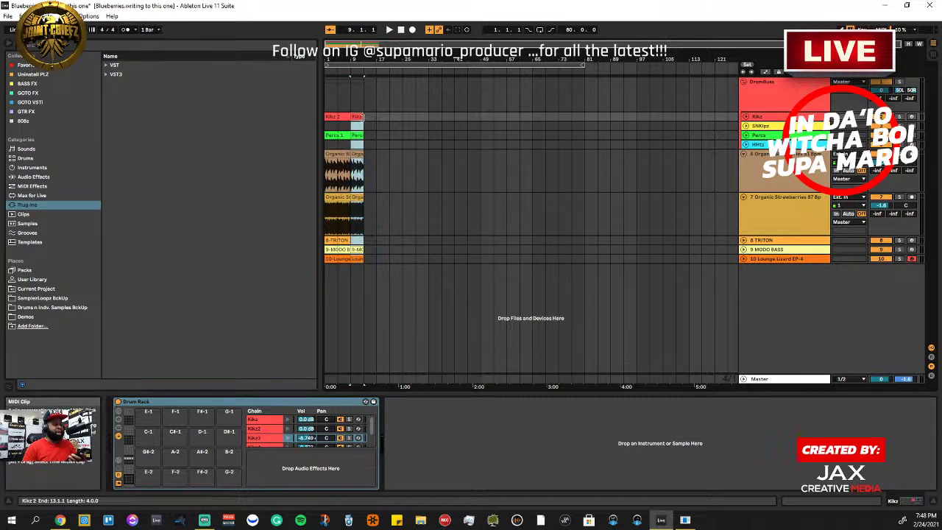
{"action": "key", "text": "ctrl+d"}
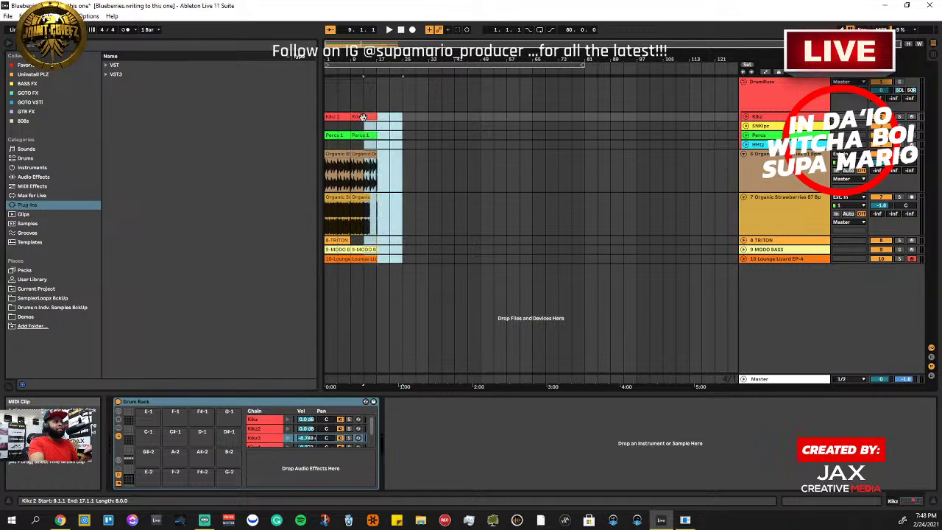
Delete the time range from 13.1.1 to 25.1.1 on the tracks from Kikz down to Lounge Lizard EP-4
{"action": "left_click", "coordinate": [392, 299]}
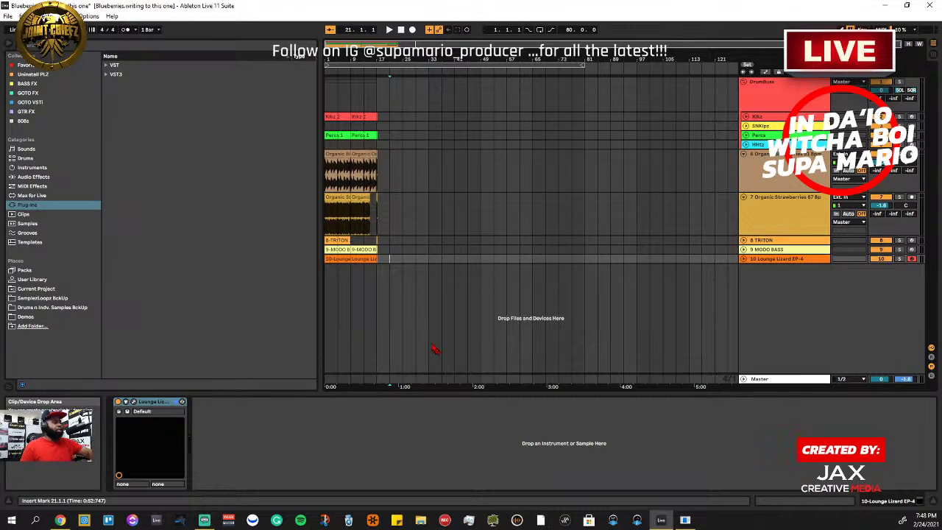
{"action": "left_click_drag", "start_coordinate": [362, 261], "coordinate": [408, 120]}
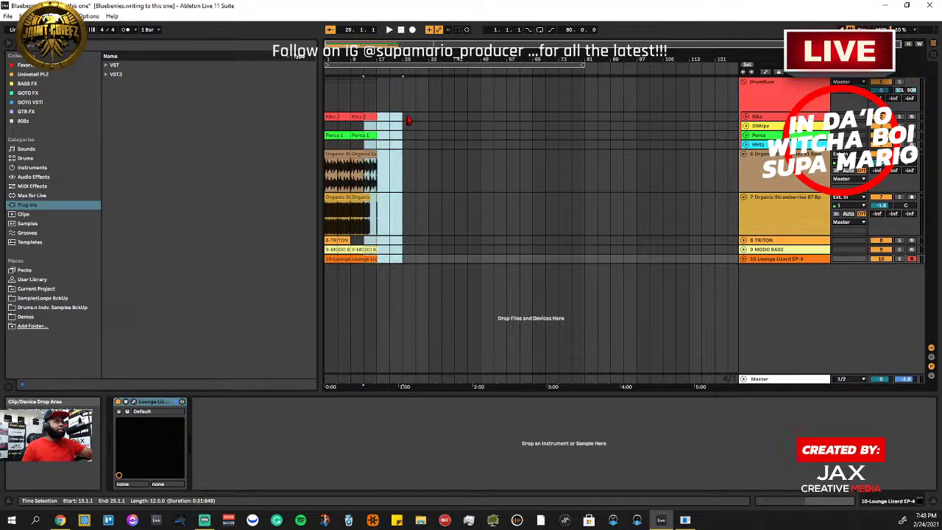
{"action": "key", "text": "Delete"}
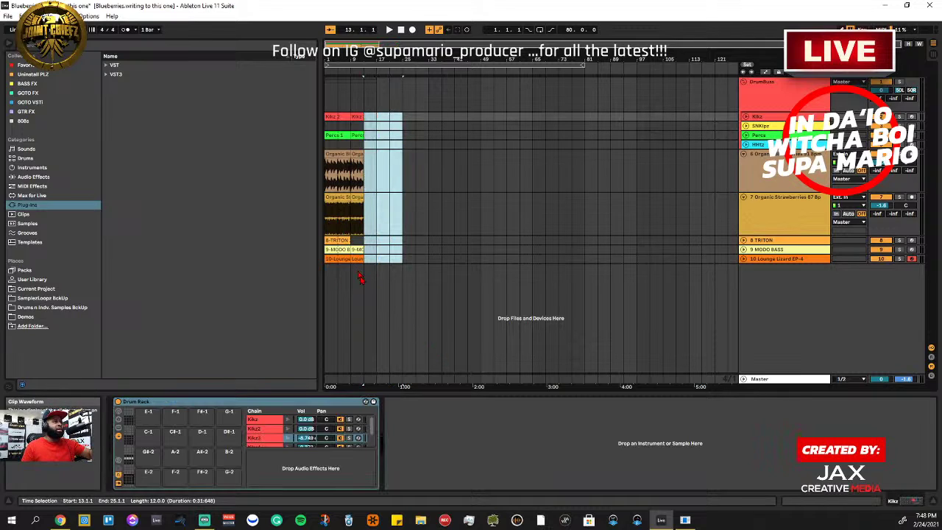
Try duplicating bars 9 to 13 on the tracks from SNKlpz downward without Kikz, and undo the duplication
{"action": "left_click_drag", "start_coordinate": [353, 271], "coordinate": [364, 127]}
{"action": "left_click", "coordinate": [365, 127]}
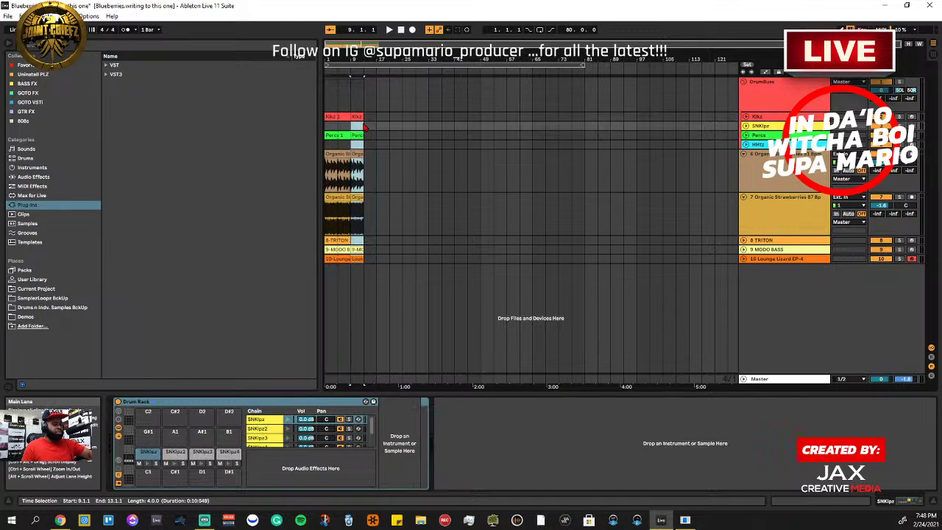
{"action": "key", "text": "ctrl+d"}
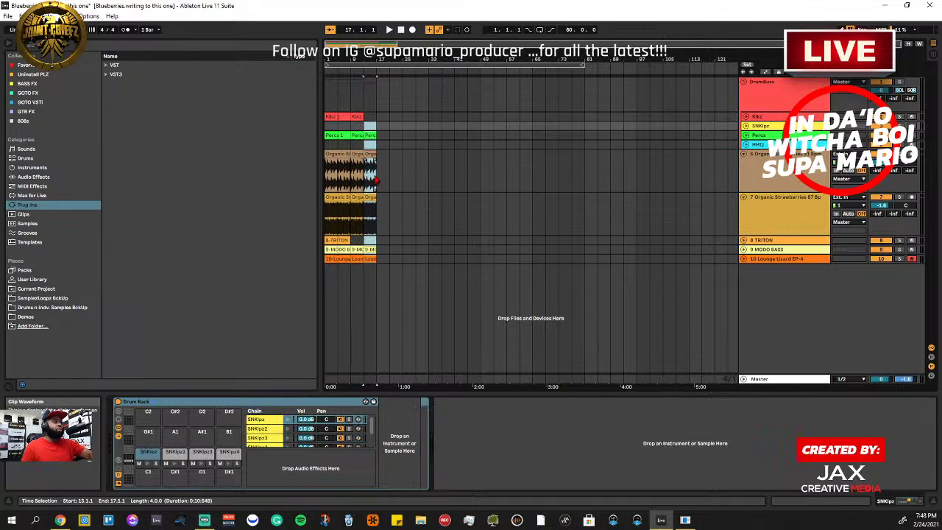
{"action": "key", "text": "ctrl+z"}
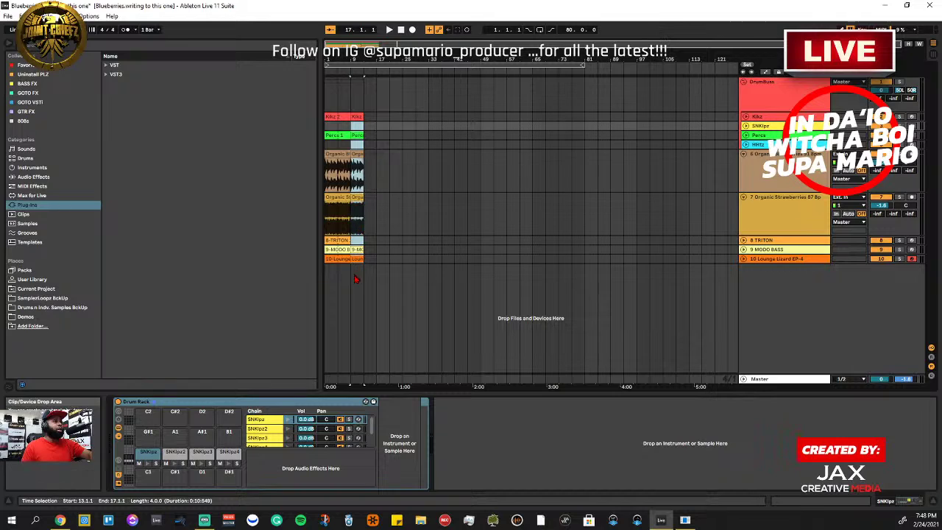
Duplicate the four-bar section from 9.1.1 to 13.1.1 three times, on all tracks from Kikz to Lounge Lizard EP-4
{"action": "left_click", "coordinate": [358, 118]}
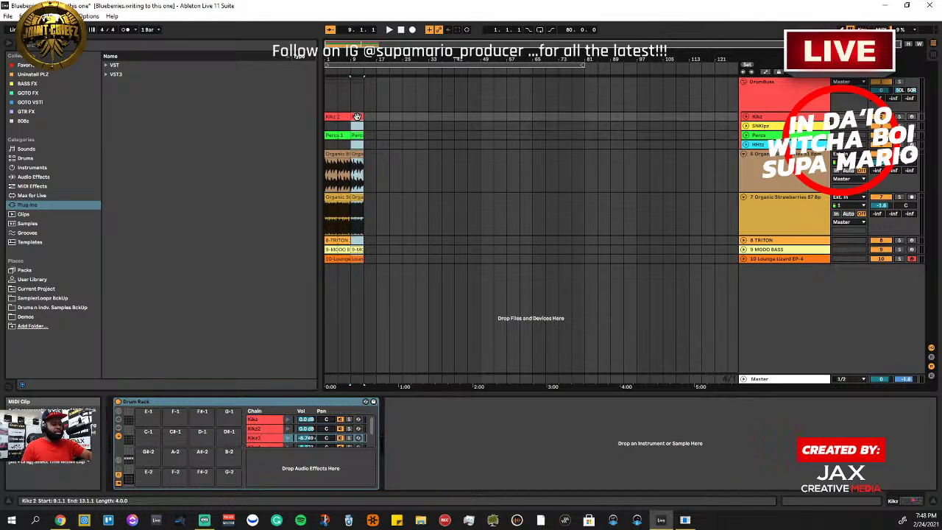
{"action": "key", "text": "ctrl+d"}
{"action": "key", "text": "ctrl+d"}
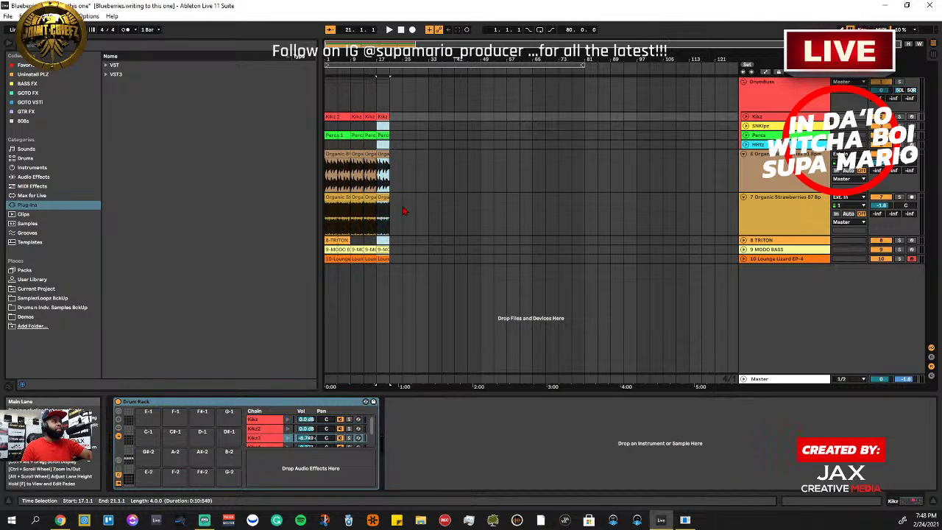
{"action": "key", "text": "ctrl+d"}
Copy the opening eight-bar section of all tracks to bar 25, filling the arrangement up to 33.1.1
{"action": "mouse_move", "coordinate": [350, 261]}
{"action": "left_mouse_down"}
{"action": "mouse_move", "coordinate": [307, 149]}
{"action": "mouse_move", "coordinate": [306, 123]}
{"action": "mouse_move", "coordinate": [414, 118]}
{"action": "left_mouse_up"}
{"action": "left_click", "coordinate": [423, 320]}
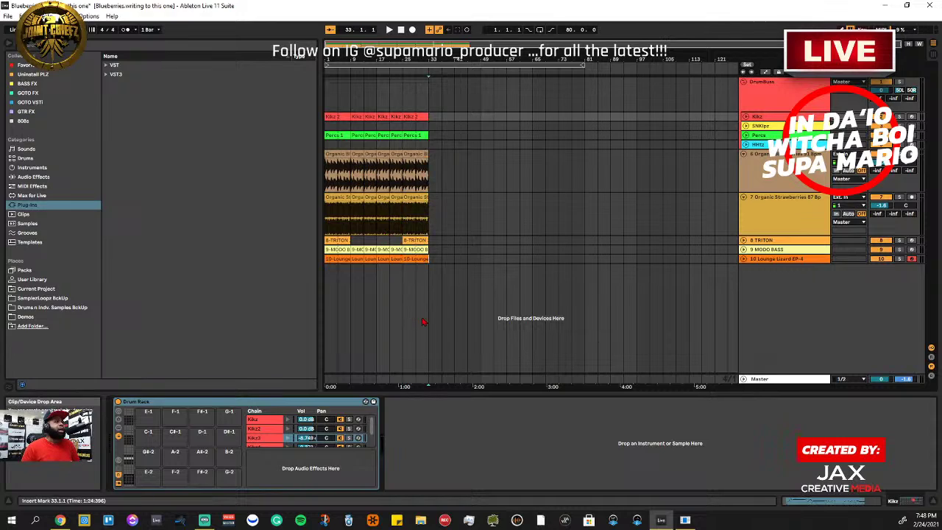
Open the Look/Feel preferences to find the display customization settings
{"action": "left_click", "coordinate": [89, 15]}
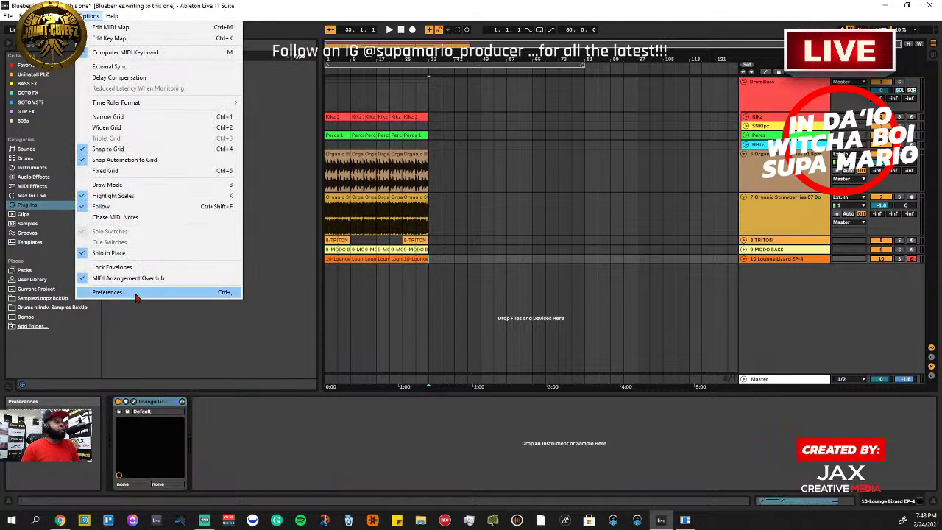
{"action": "left_click", "coordinate": [136, 292]}
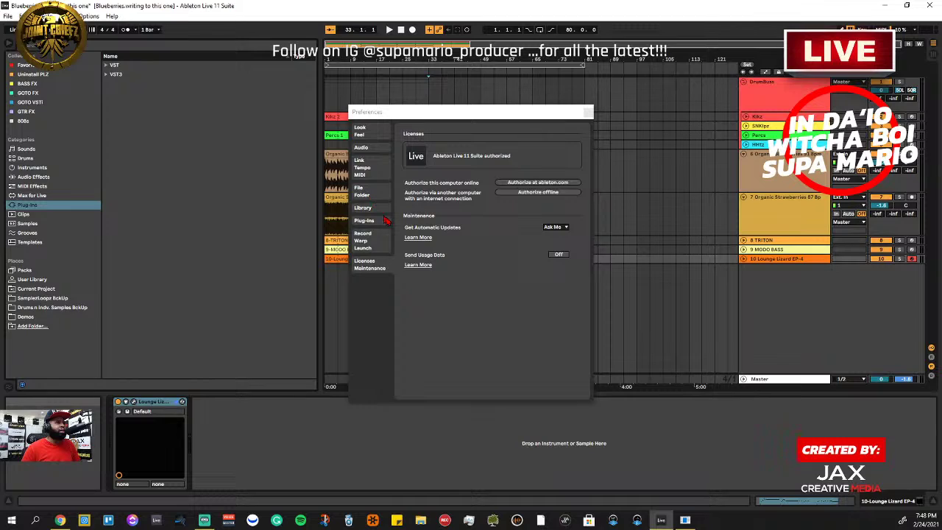
{"action": "left_click", "coordinate": [368, 173]}
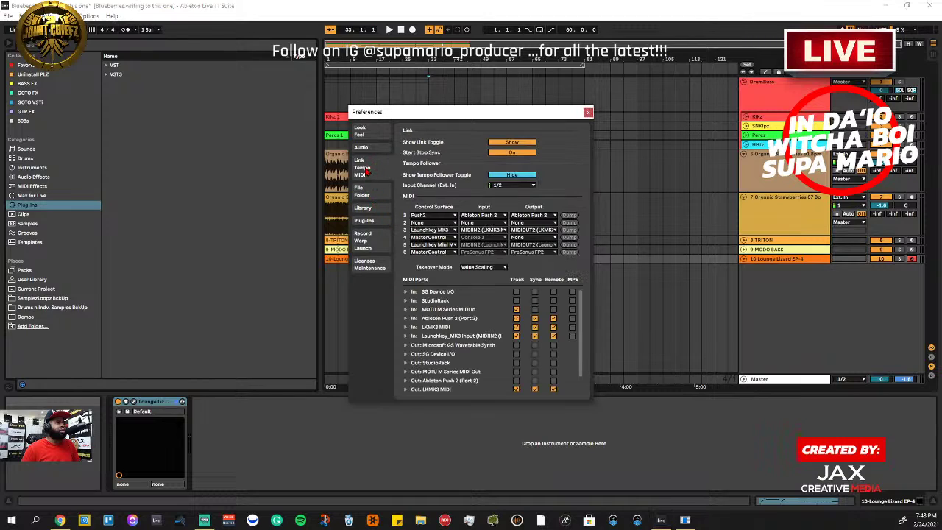
{"action": "left_click", "coordinate": [371, 209]}
{"action": "left_click", "coordinate": [367, 193]}
{"action": "left_click", "coordinate": [366, 174]}
{"action": "left_click", "coordinate": [360, 131]}
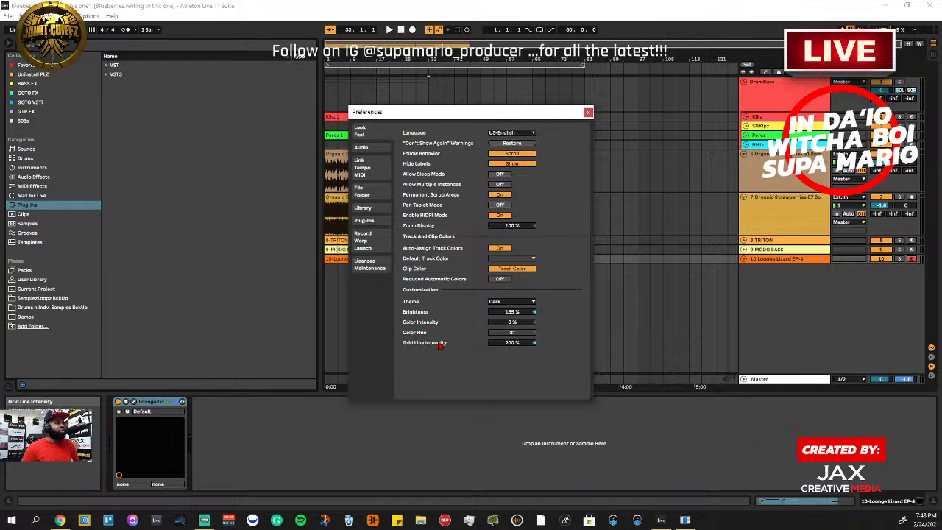
Try the Grid Line Intensity at 0%, restore it to 200%, and close the preferences
{"action": "left_click_drag", "start_coordinate": [551, 118], "coordinate": [245, 116]}
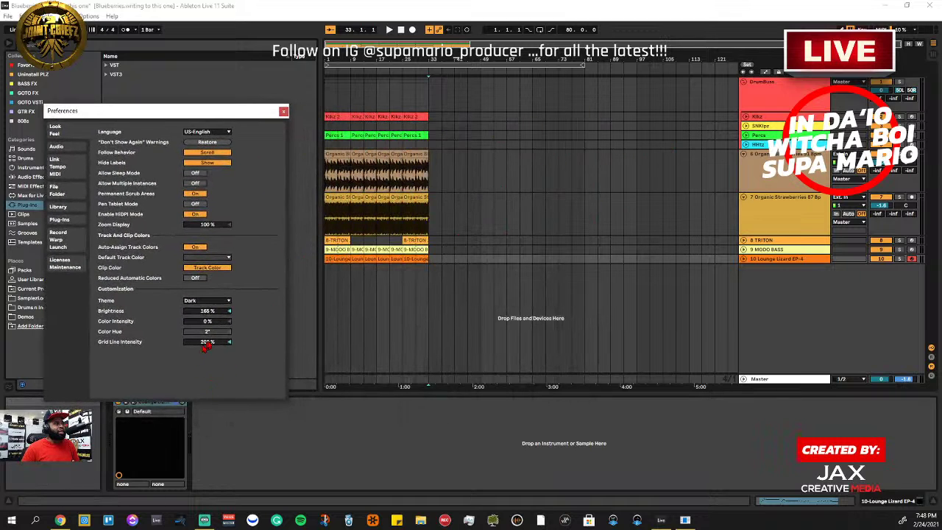
{"action": "left_click_drag", "start_coordinate": [206, 343], "coordinate": [206, 420]}
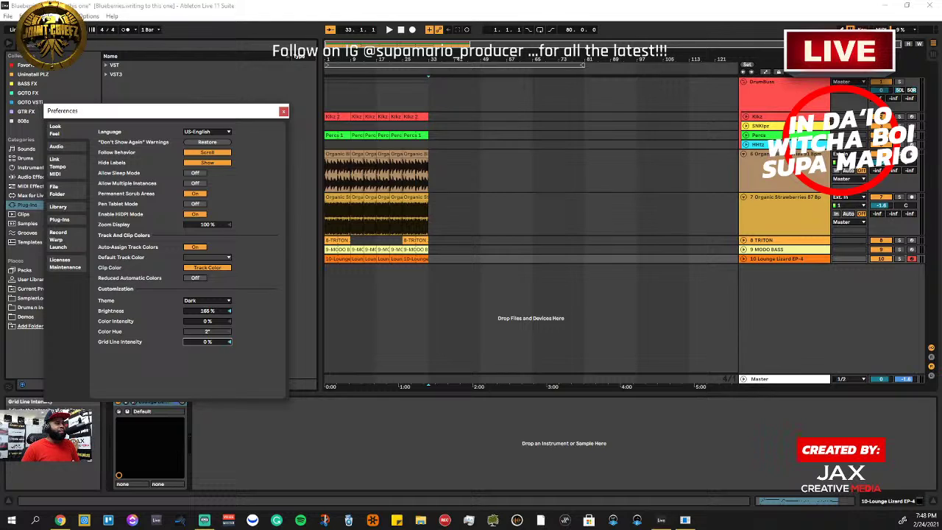
{"action": "left_click_drag", "start_coordinate": [207, 342], "coordinate": [210, 301]}
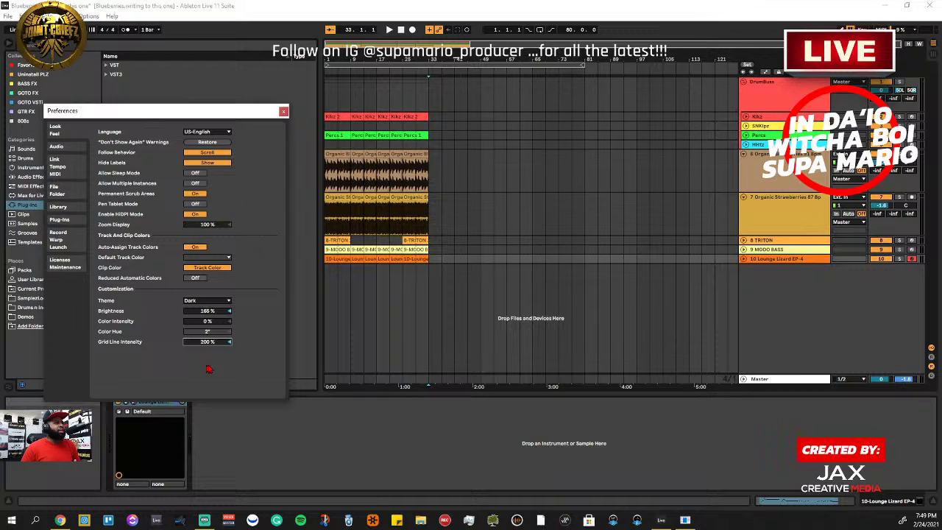
{"action": "left_click", "coordinate": [284, 112]}
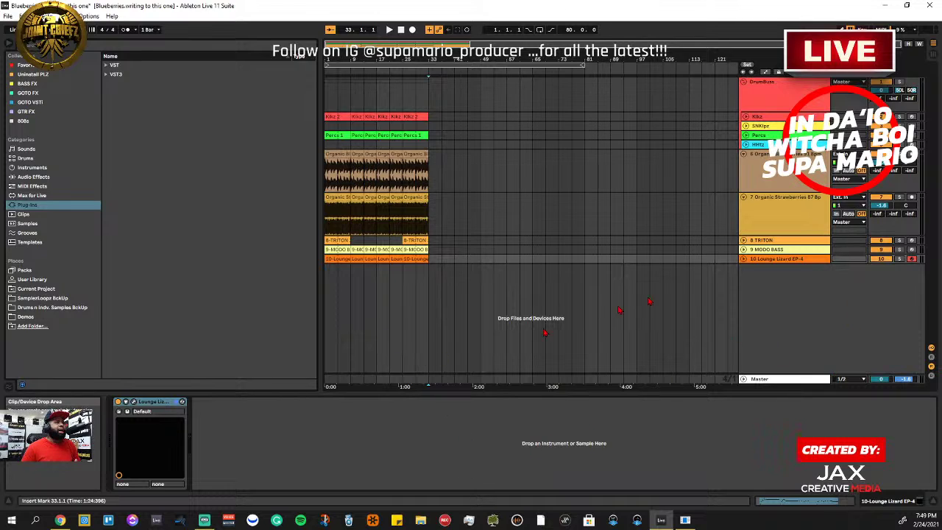
Insert a new audio track below the Lounge Lizard EP-4 track
{"action": "right_click", "coordinate": [795, 293]}
{"action": "left_click", "coordinate": [824, 296]}
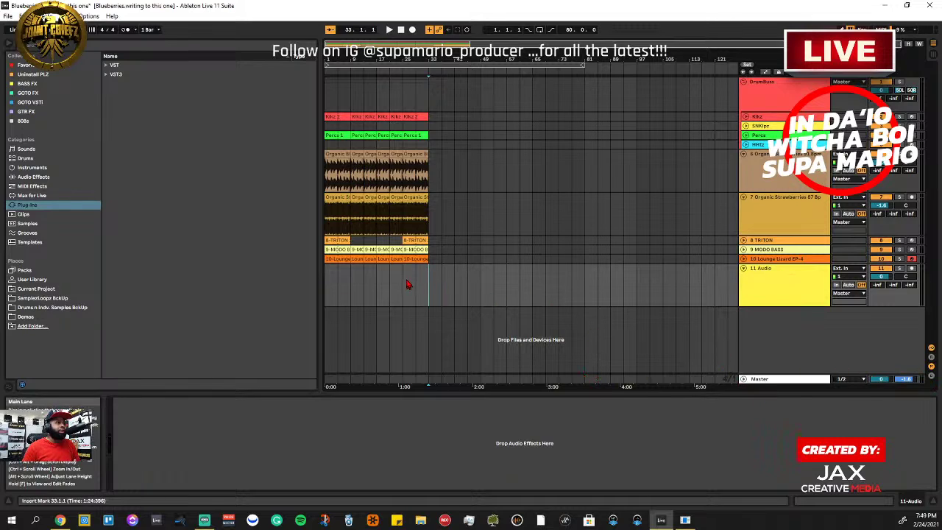
Duplicate the eight-bar section from 25.1.1 to 33.1.1 twice, on all tracks from Kikz to the new audio track
{"action": "left_click_drag", "start_coordinate": [406, 285], "coordinate": [426, 117]}
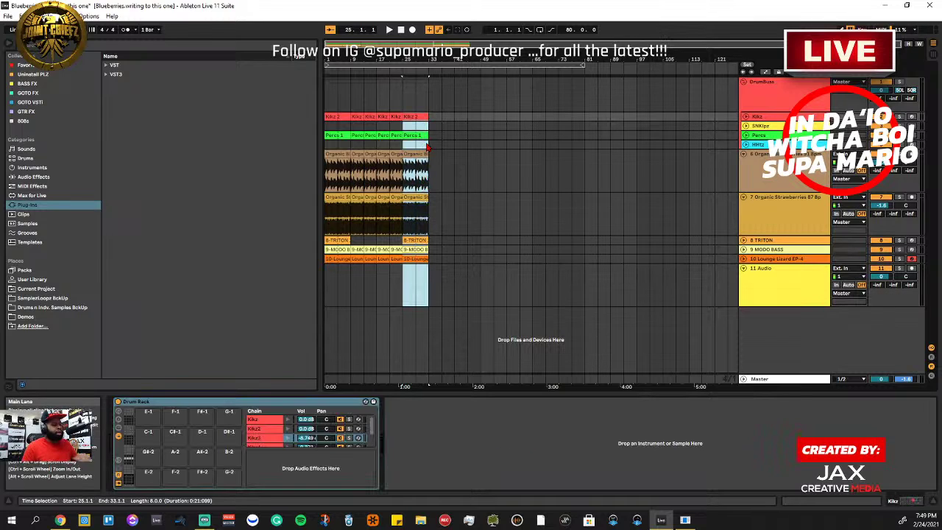
{"action": "key", "text": "ctrl+d"}
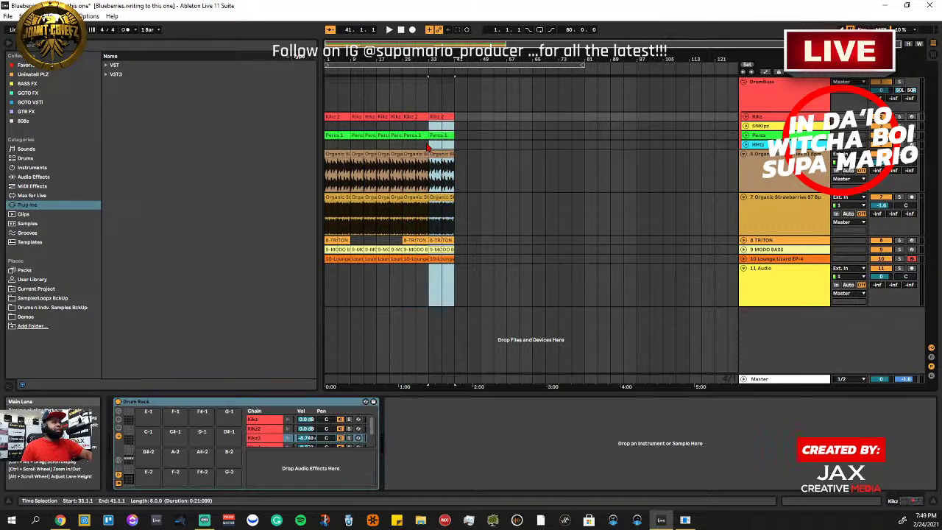
{"action": "key", "text": "ctrl+d"}
{"action": "left_click", "coordinate": [468, 283]}
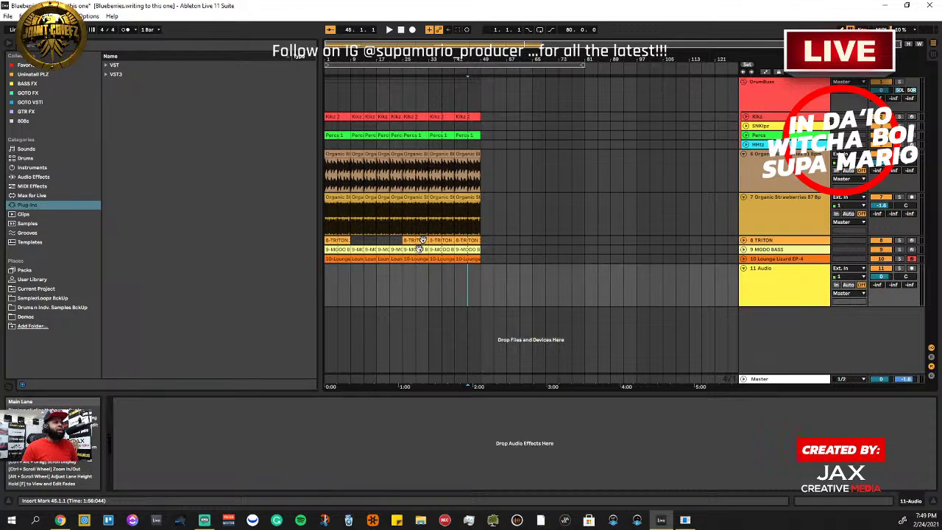
Set the arrangement loop to start at 25.1.1 with a length of 16 bars, and turn looping on
{"action": "left_click_drag", "start_coordinate": [327, 67], "coordinate": [403, 66]}
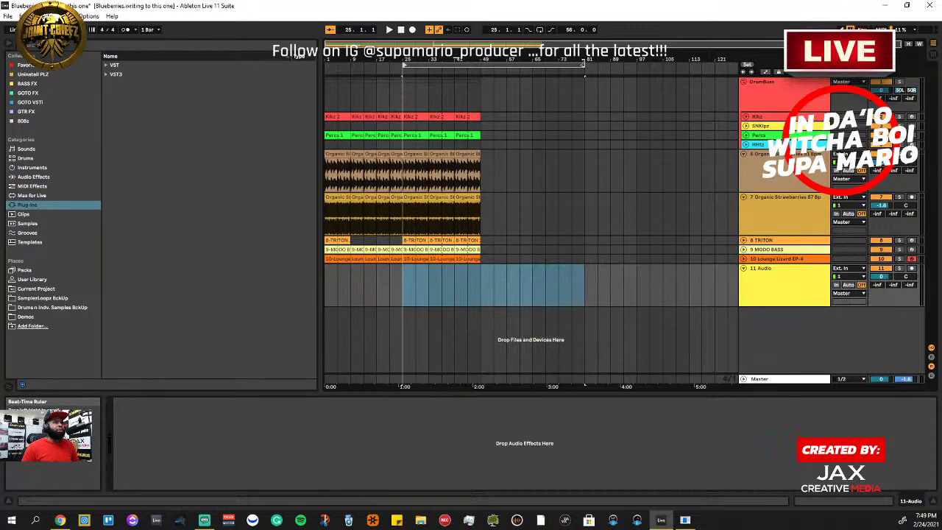
{"action": "left_click_drag", "start_coordinate": [585, 67], "coordinate": [467, 66]}
{"action": "left_click_drag", "start_coordinate": [467, 109], "coordinate": [481, 108]}
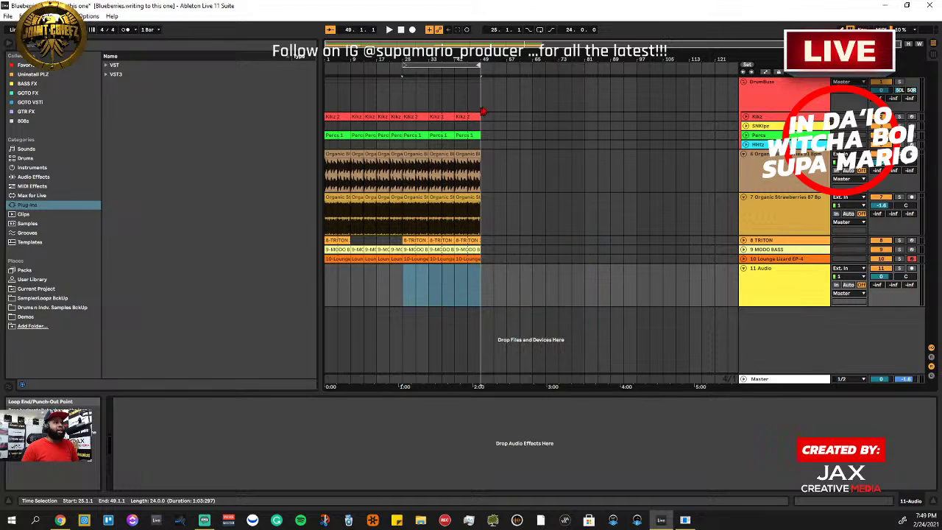
{"action": "left_click", "coordinate": [443, 65]}
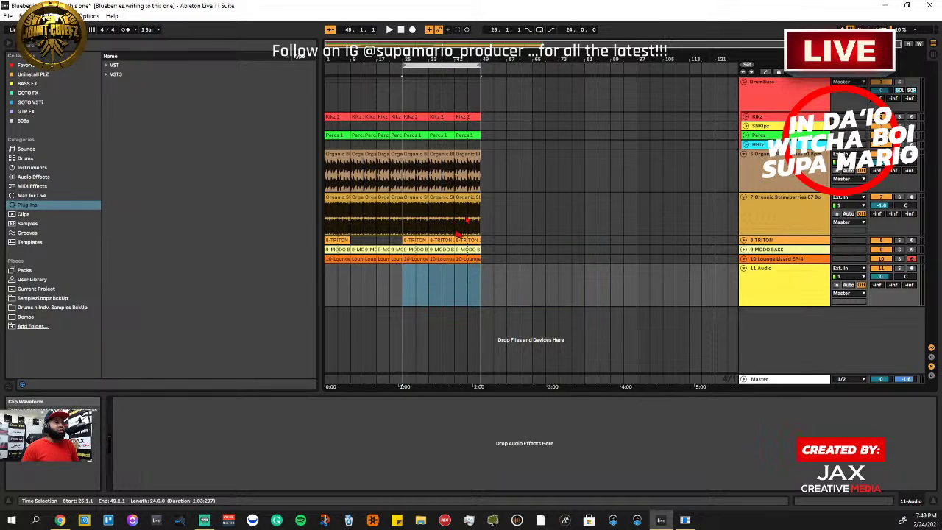
{"action": "left_click_drag", "start_coordinate": [477, 64], "coordinate": [454, 64]}
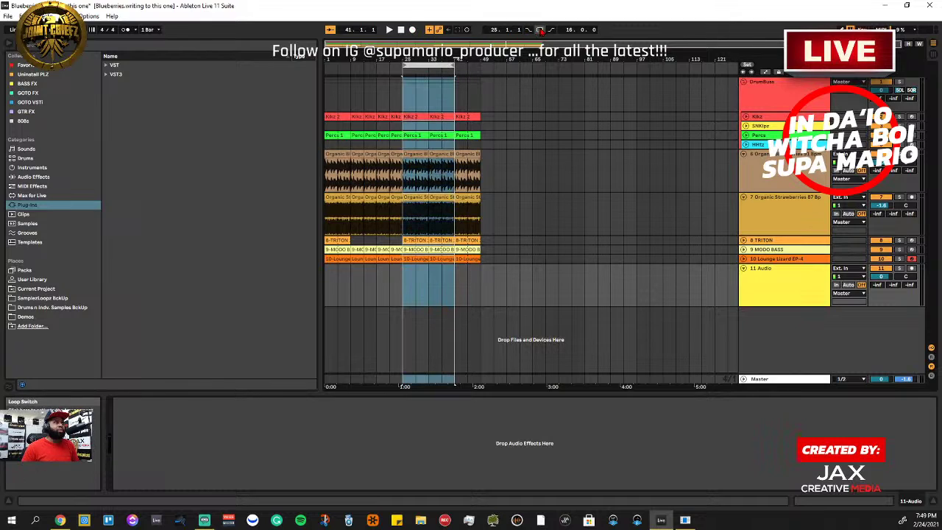
{"action": "left_click", "coordinate": [539, 30]}
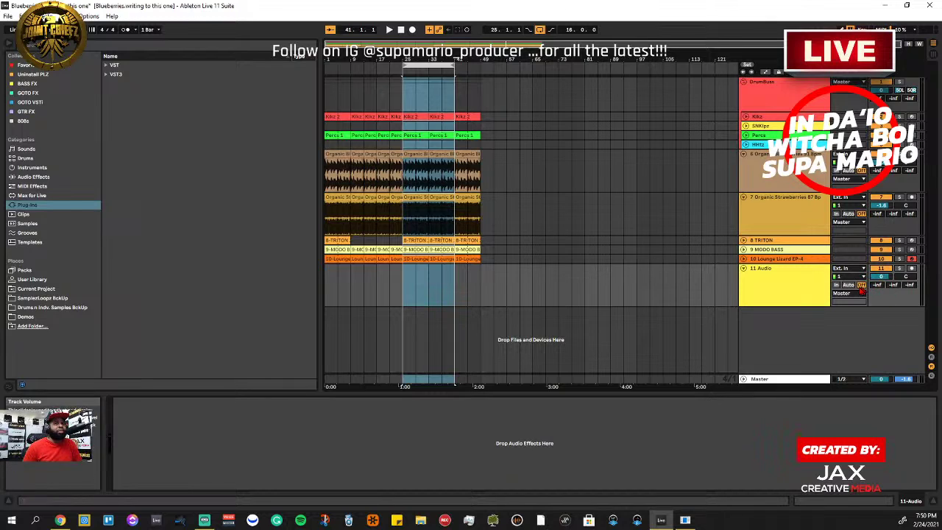
Set the new audio track's monitoring to In, play the looped section, and stop playback
{"action": "left_click", "coordinate": [836, 285]}
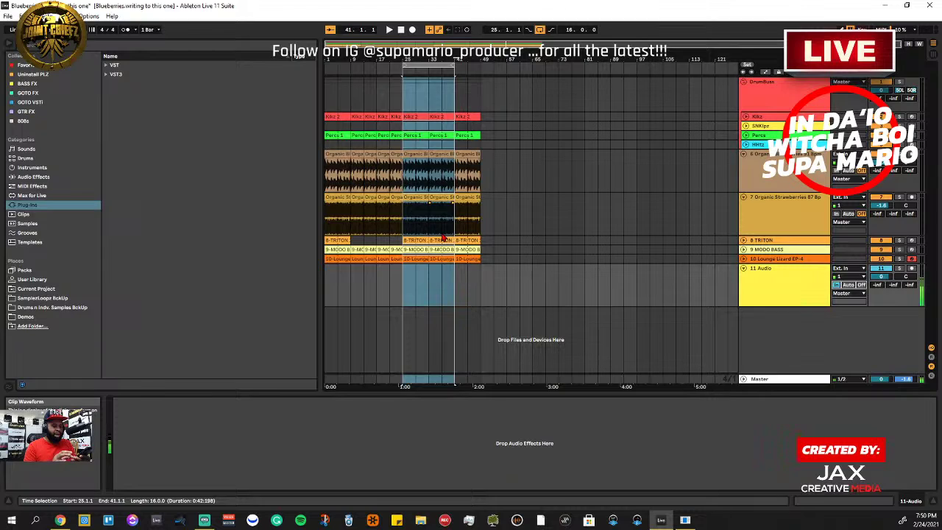
{"action": "left_click", "coordinate": [389, 30]}
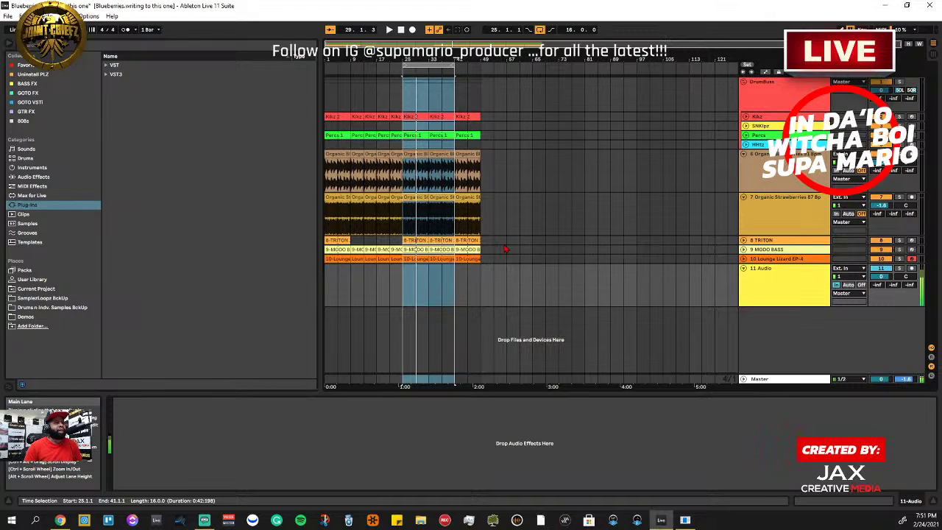
{"action": "left_click", "coordinate": [400, 29]}
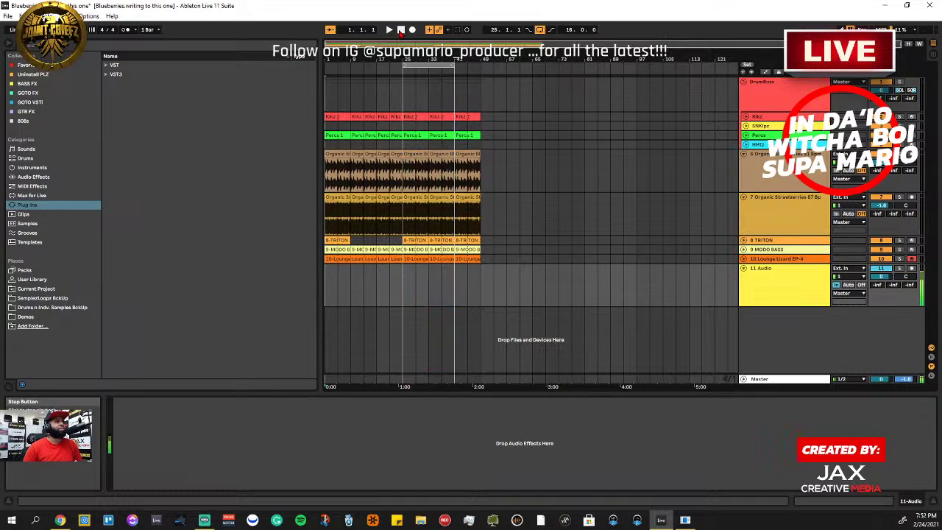
Place the insert marker at 21.1.1 on the new audio track and select the track
{"action": "left_click", "coordinate": [402, 302]}
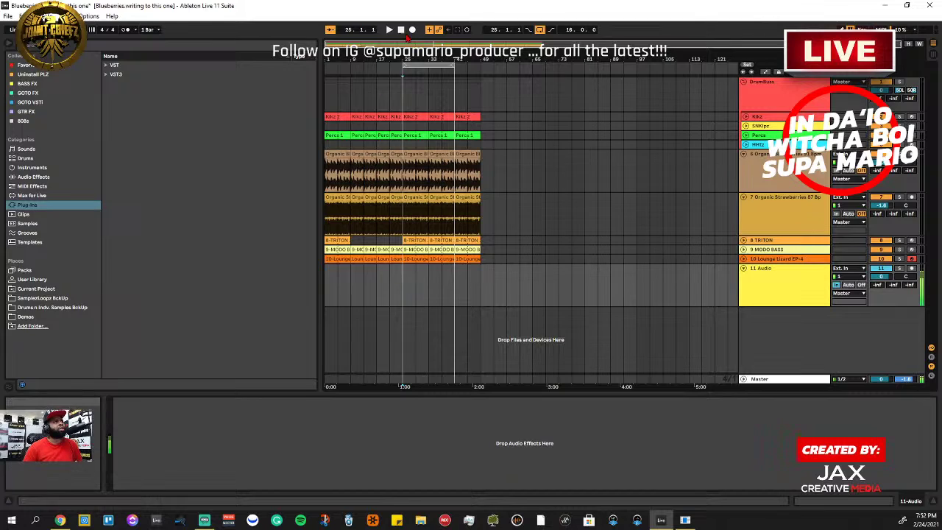
{"action": "left_click", "coordinate": [393, 286]}
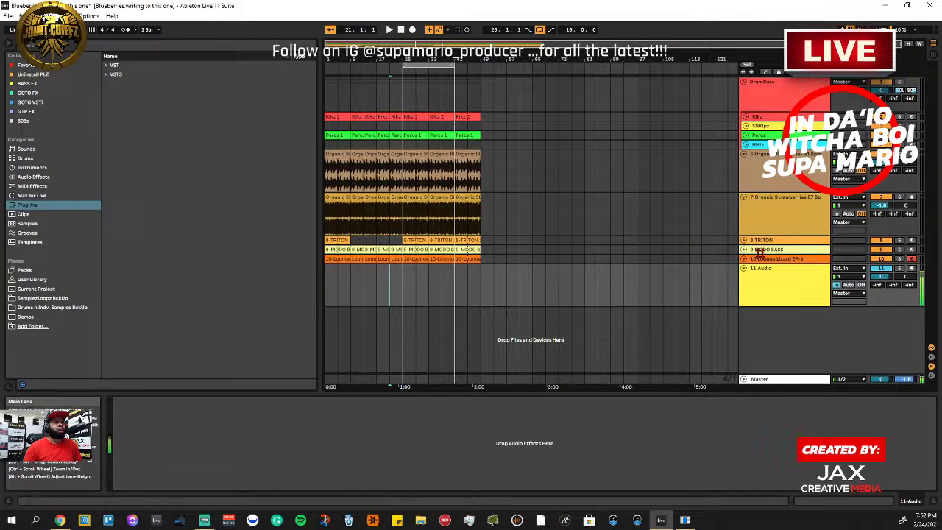
{"action": "left_click", "coordinate": [812, 294]}
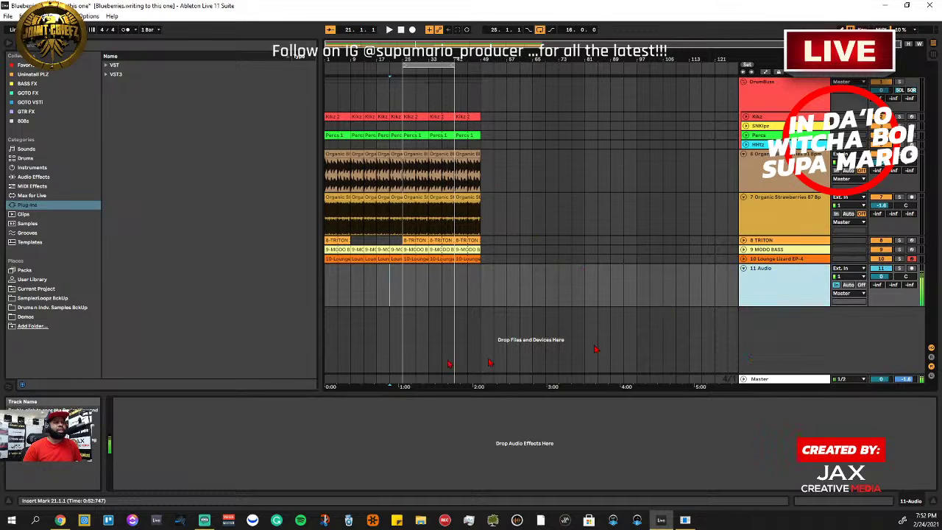
Search the plug-ins for "auto" and load the Antares Auto-Tune Access VST3 onto the new audio track
{"action": "left_click", "coordinate": [140, 49]}
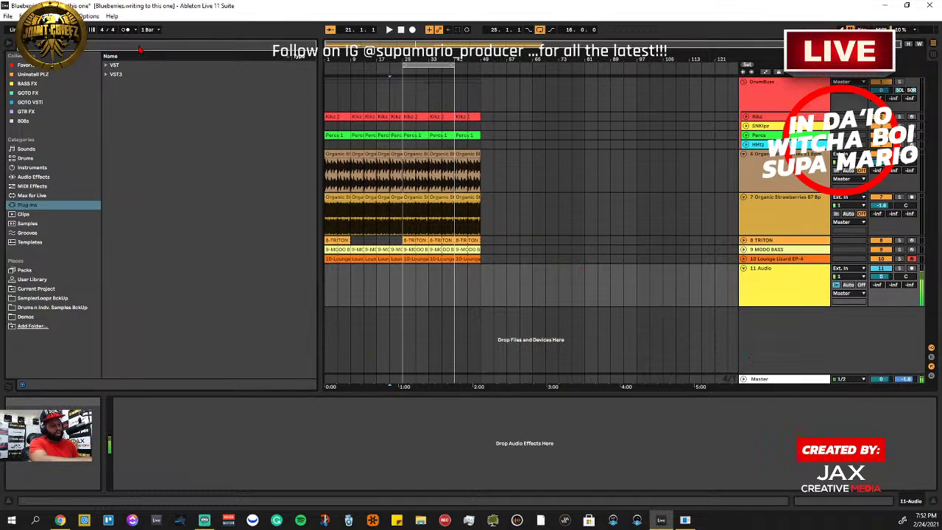
{"action": "type", "text": "auto"}
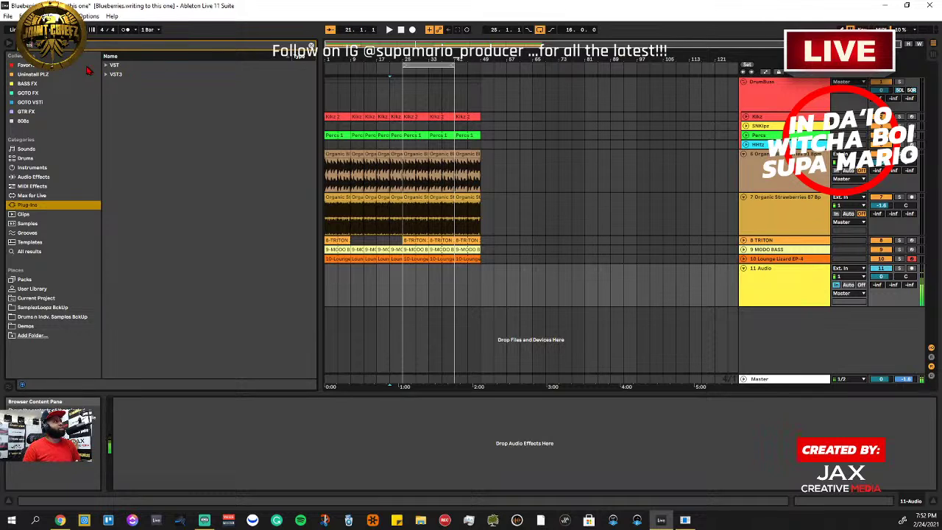
{"action": "left_click", "coordinate": [105, 75]}
{"action": "left_click", "coordinate": [114, 84]}
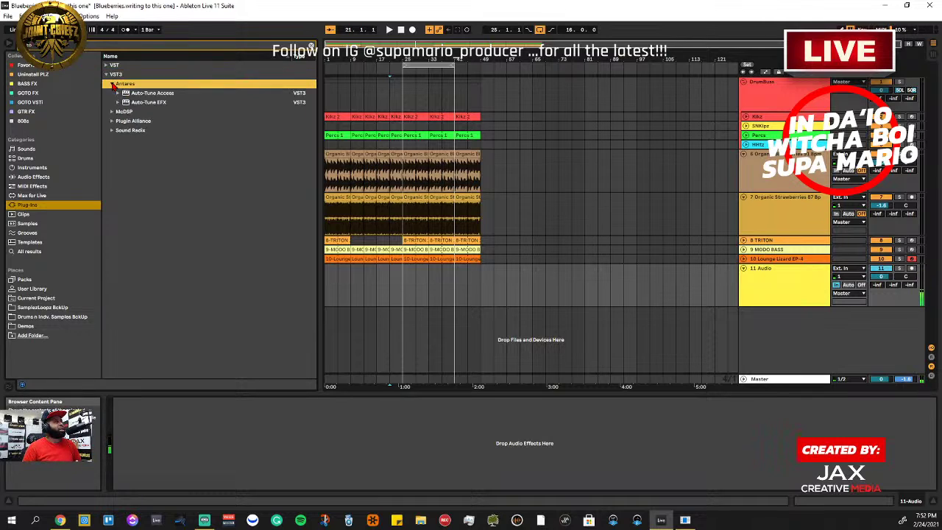
{"action": "left_click", "coordinate": [134, 94]}
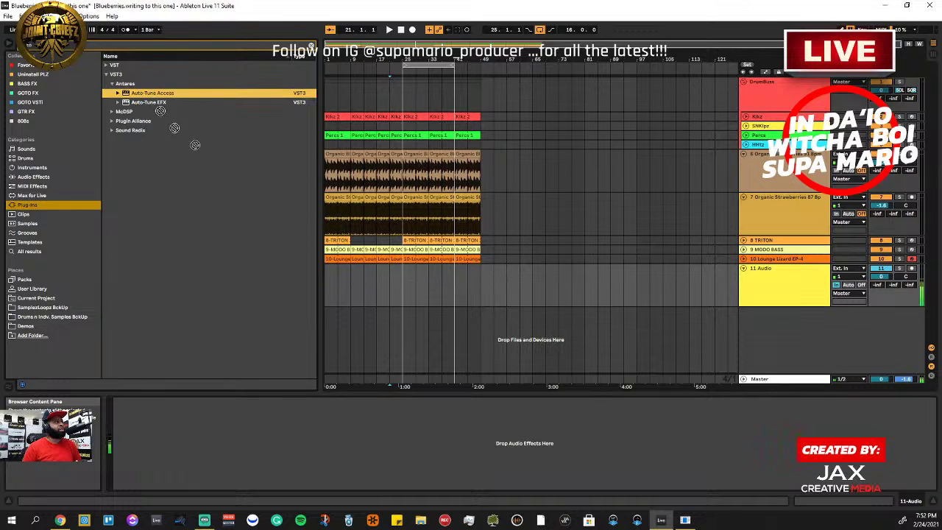
{"action": "left_click_drag", "start_coordinate": [639, 301], "coordinate": [637, 293]}
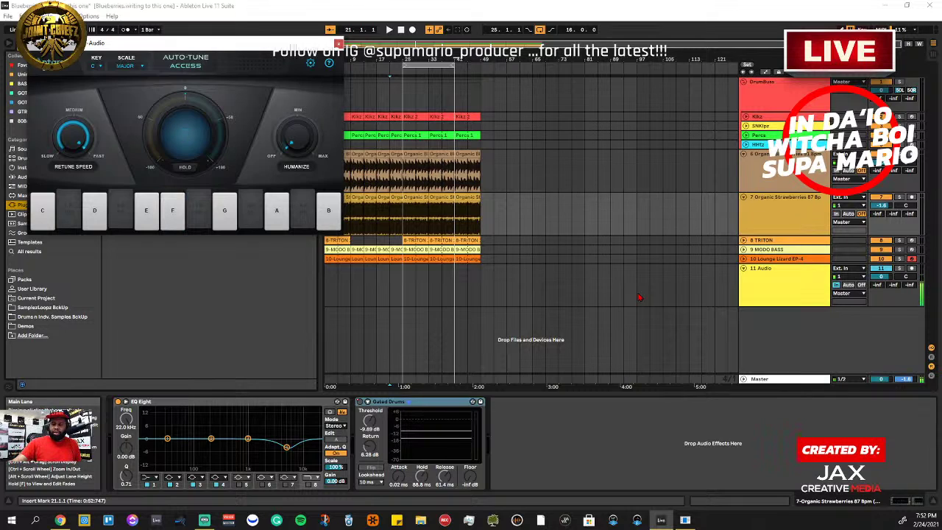
{"action": "key", "text": "Down"}
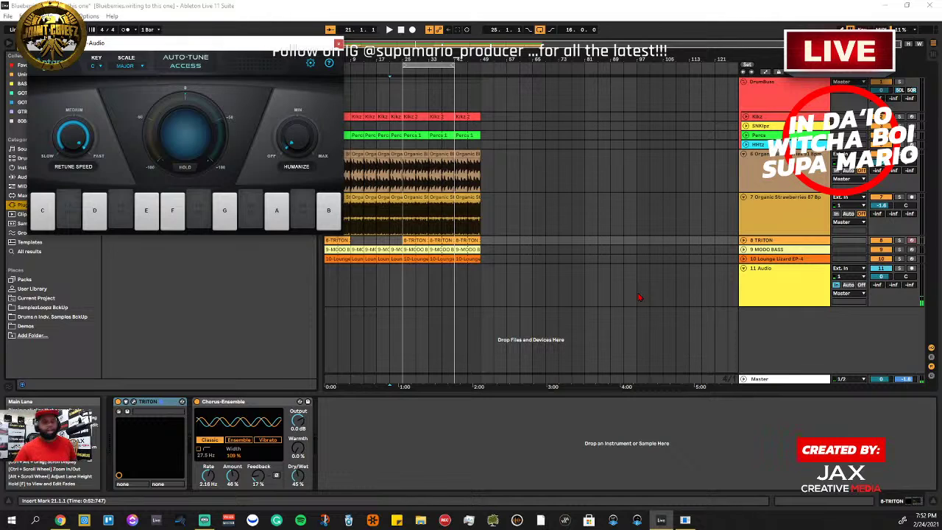
Set Auto-Tune Access to the key of E with the minor scale, and close the plug-in window
{"action": "left_click_drag", "start_coordinate": [264, 49], "coordinate": [570, 257]}
{"action": "left_click", "coordinate": [405, 273]}
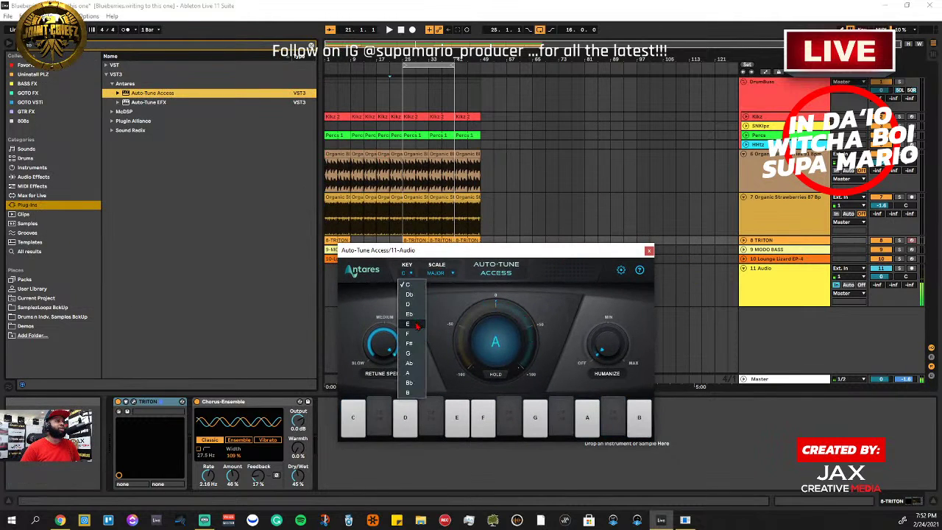
{"action": "left_click", "coordinate": [416, 326]}
{"action": "left_click", "coordinate": [442, 274]}
{"action": "left_click", "coordinate": [436, 293]}
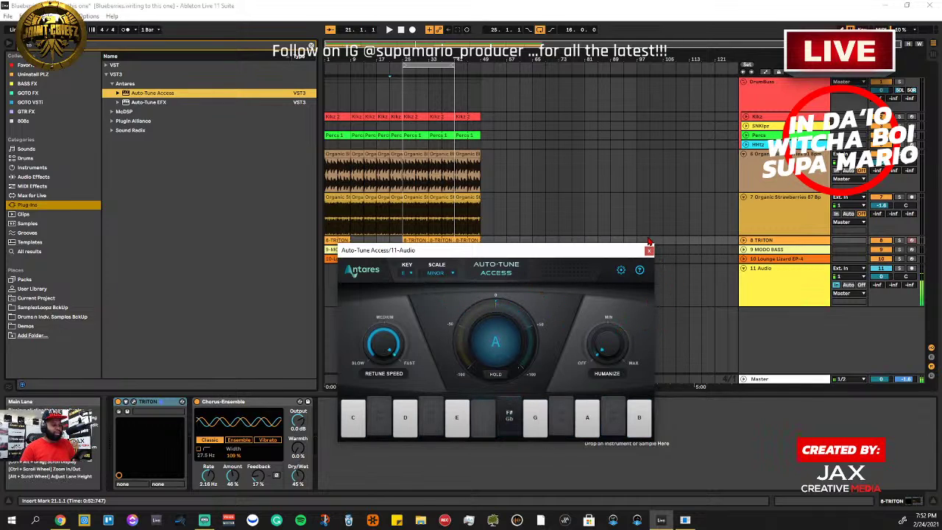
{"action": "left_click", "coordinate": [650, 251]}
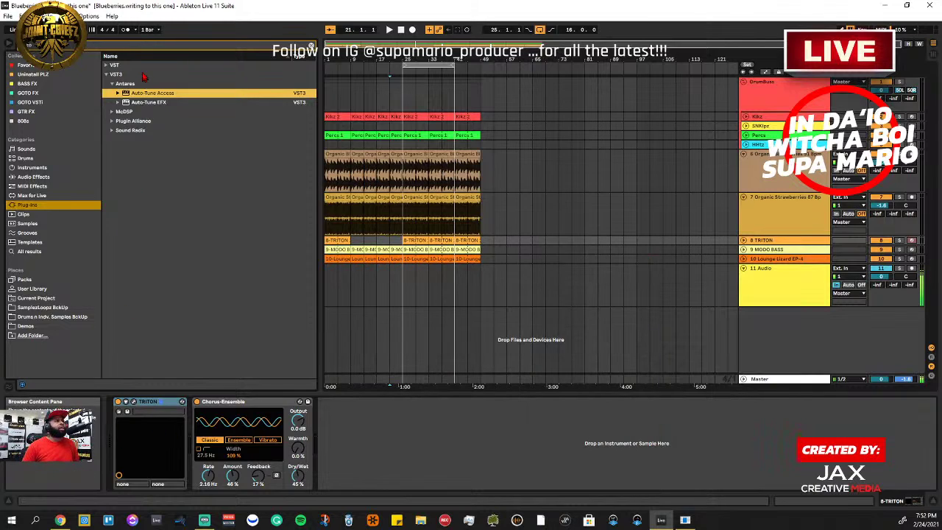
Try recording into the arrangement from 21.1.1 with the new audio track selected, and stop the take
{"action": "left_click", "coordinate": [389, 276]}
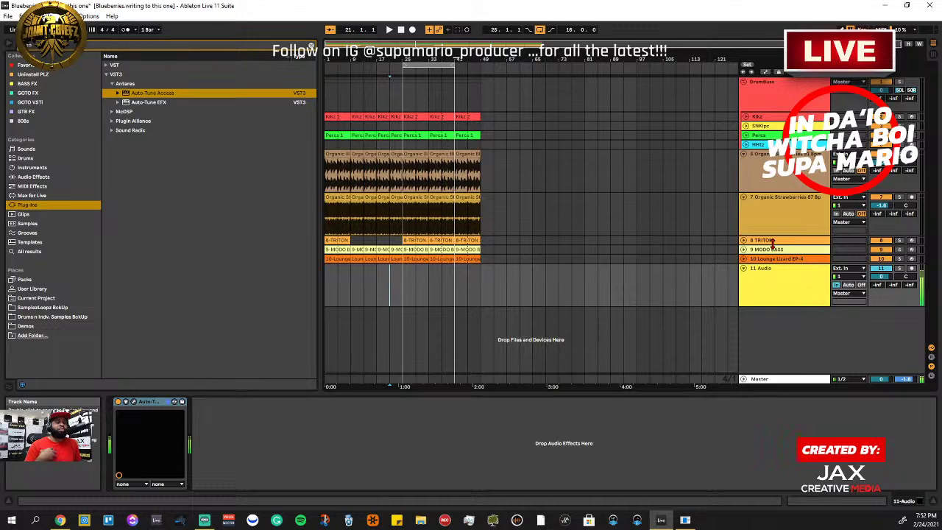
{"action": "left_click", "coordinate": [413, 30]}
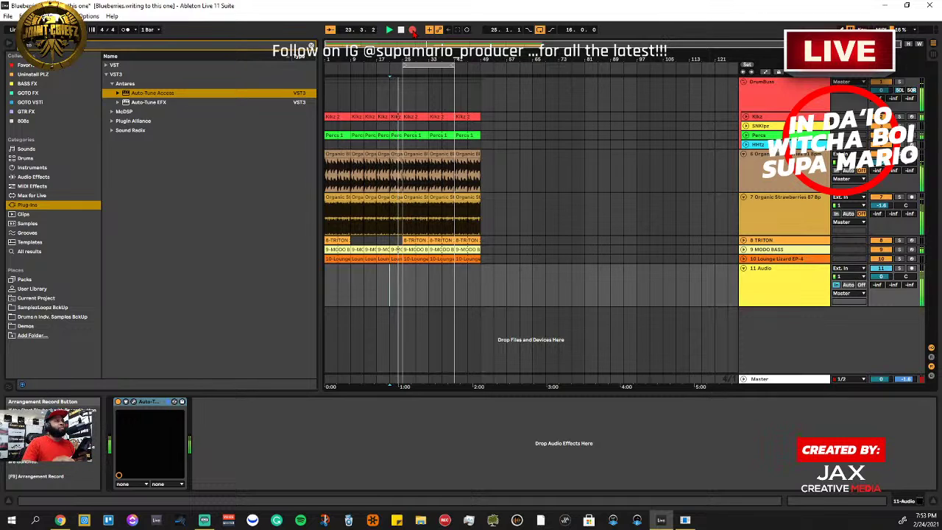
{"action": "left_click", "coordinate": [413, 30]}
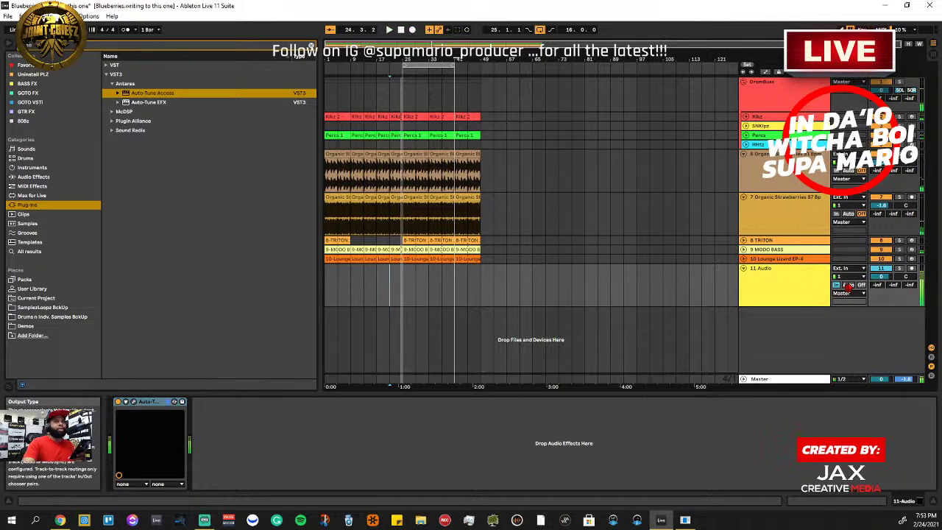
Arm the 11 Audio track, play from 21.1.1 and start recording into the arrangement
{"action": "left_click", "coordinate": [911, 270]}
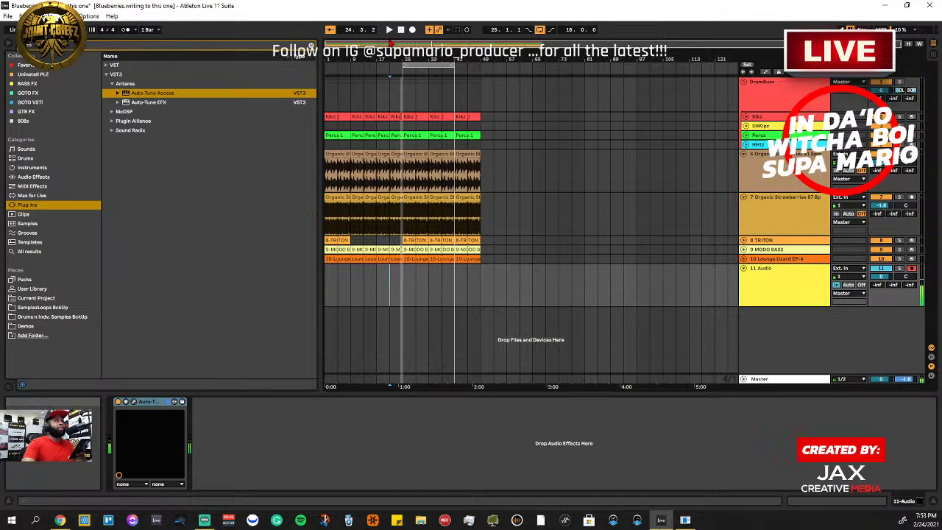
{"action": "key", "text": "space"}
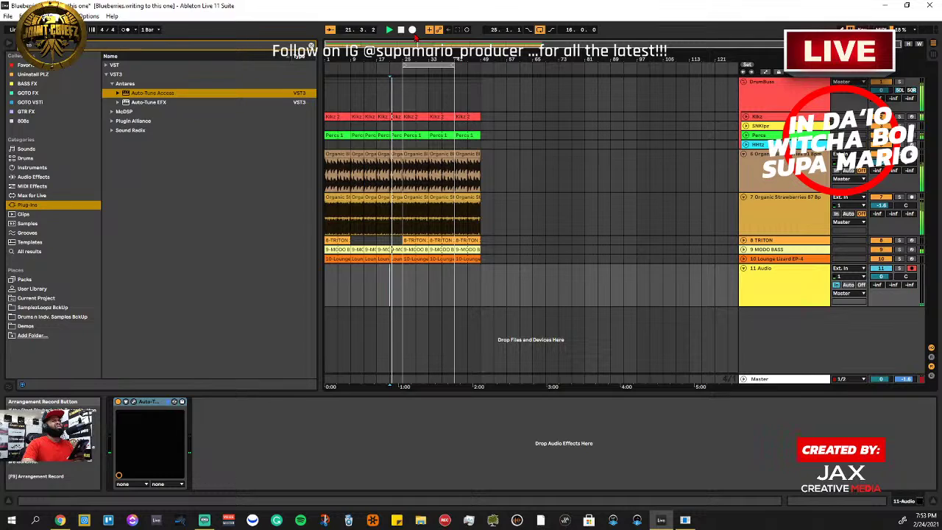
{"action": "left_click", "coordinate": [413, 31]}
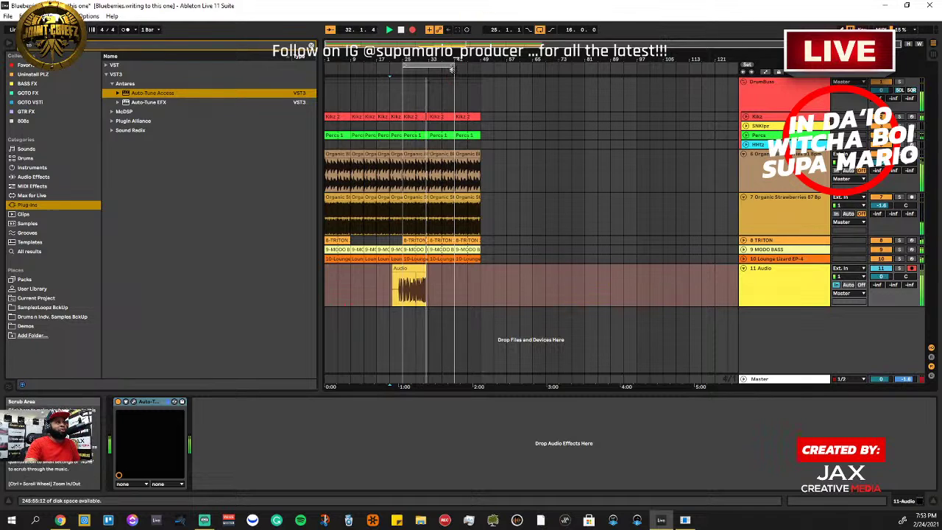
Shorten the loop to 8 bars to capture repeated vocal takes, stop recording, and set the audio track's monitoring to Auto
{"action": "left_click_drag", "start_coordinate": [452, 66], "coordinate": [428, 66]}
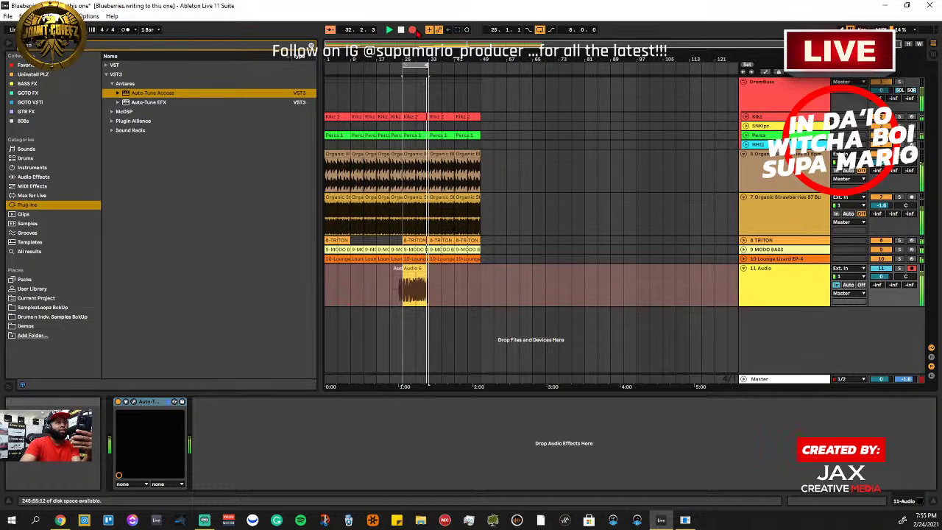
{"action": "left_click", "coordinate": [401, 29]}
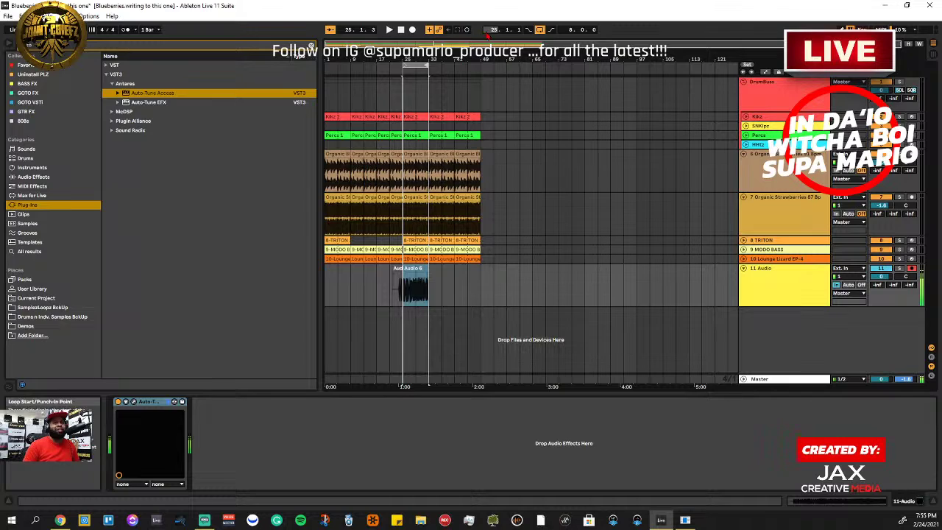
{"action": "left_click", "coordinate": [849, 286]}
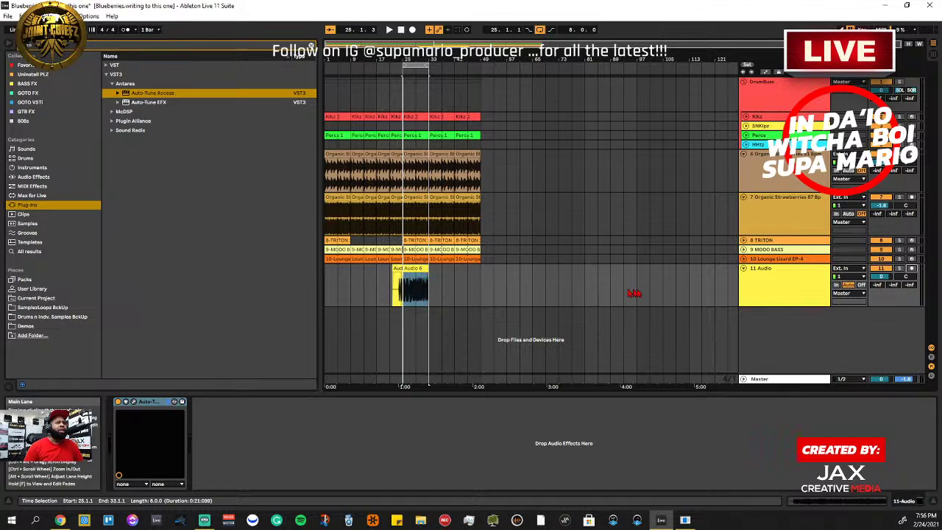
Show the take lanes of the 11 Audio track across the looped bars 25 to 33
{"action": "right_click", "coordinate": [762, 274]}
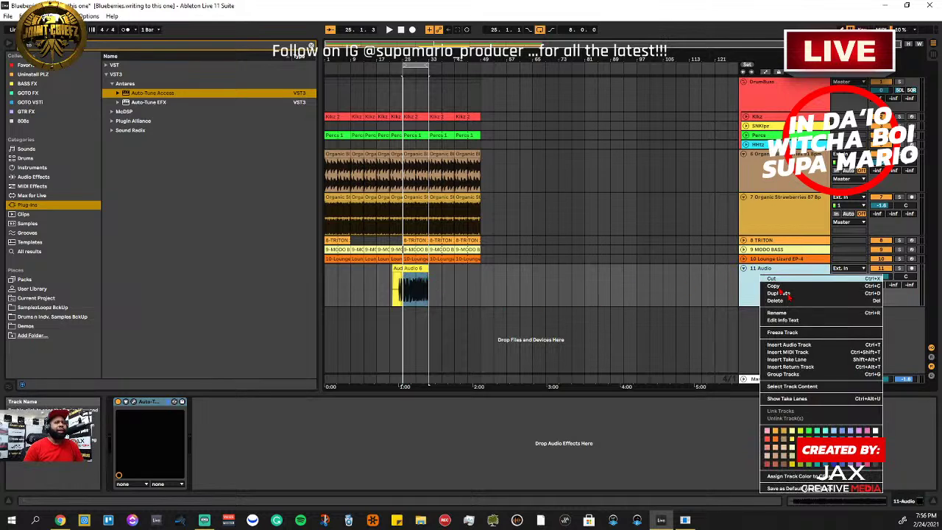
{"action": "left_click", "coordinate": [736, 322]}
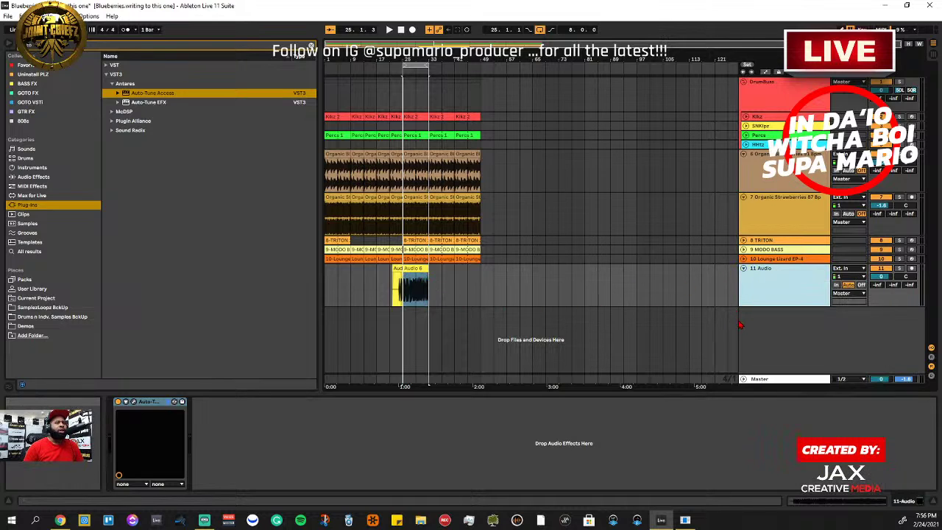
{"action": "right_click", "coordinate": [772, 276]}
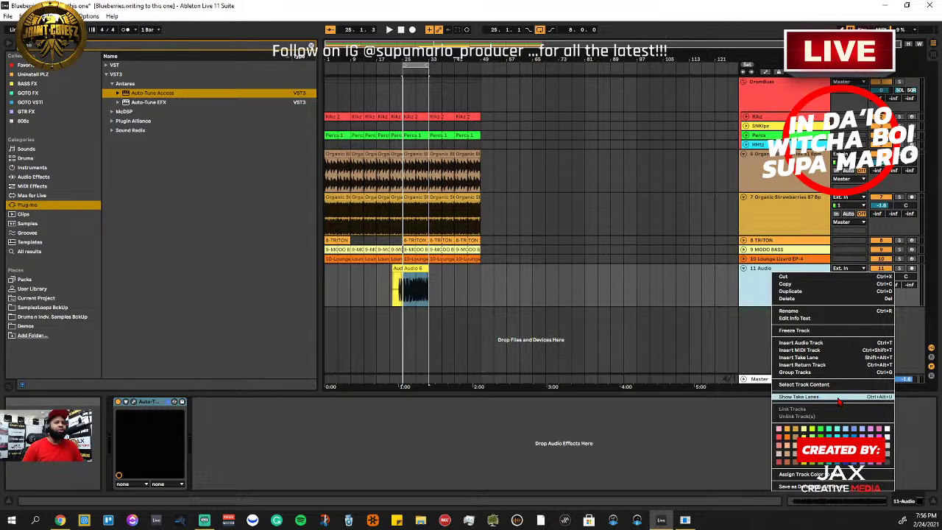
{"action": "left_click", "coordinate": [789, 398]}
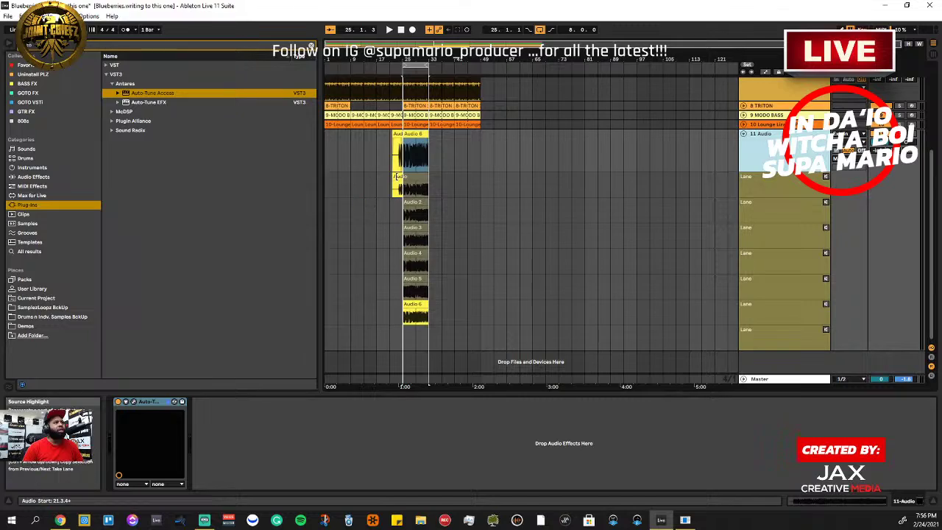
{"action": "left_click_drag", "start_coordinate": [430, 45], "coordinate": [451, 99]}
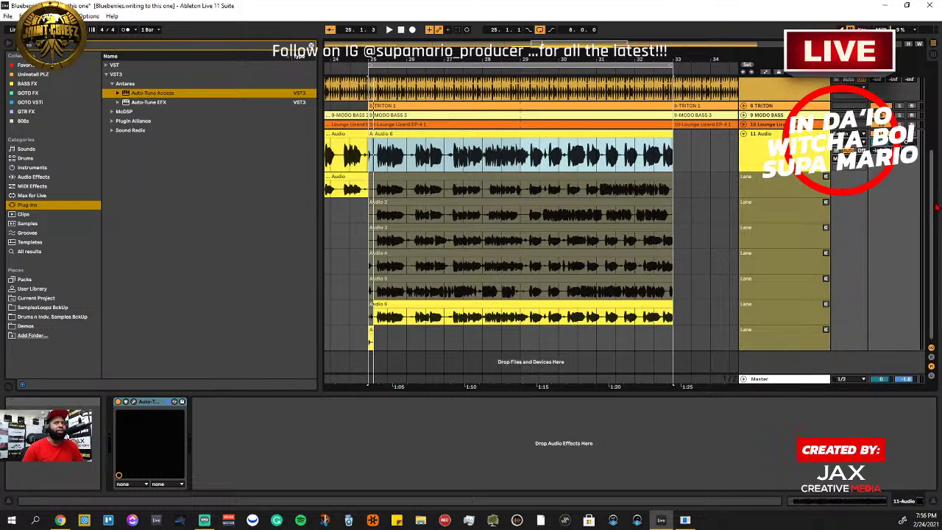
{"action": "scroll", "coordinate": [937, 208], "scroll_direction": "up", "scroll_amount": 2}
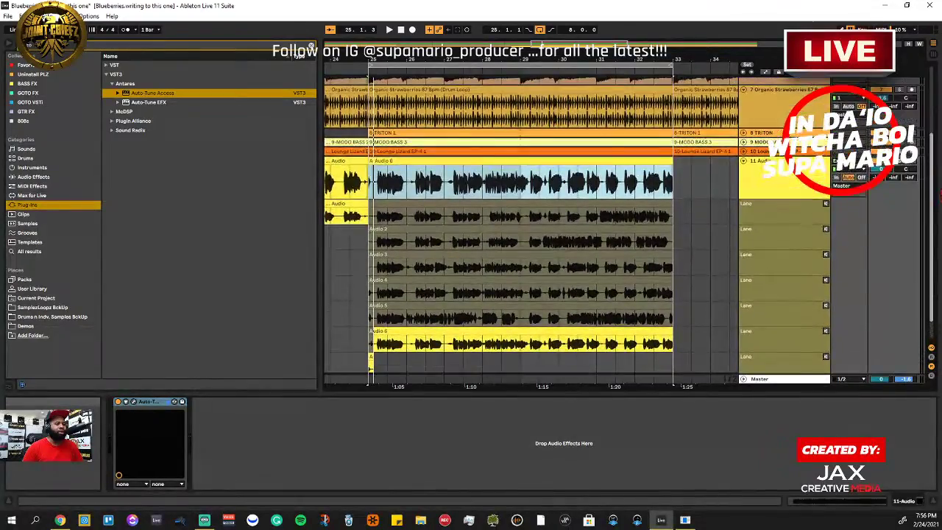
{"action": "mouse_move", "coordinate": [940, 195]}
{"action": "left_mouse_down"}
{"action": "mouse_move", "coordinate": [941, 204]}
{"action": "mouse_move", "coordinate": [941, 191]}
{"action": "left_mouse_up"}
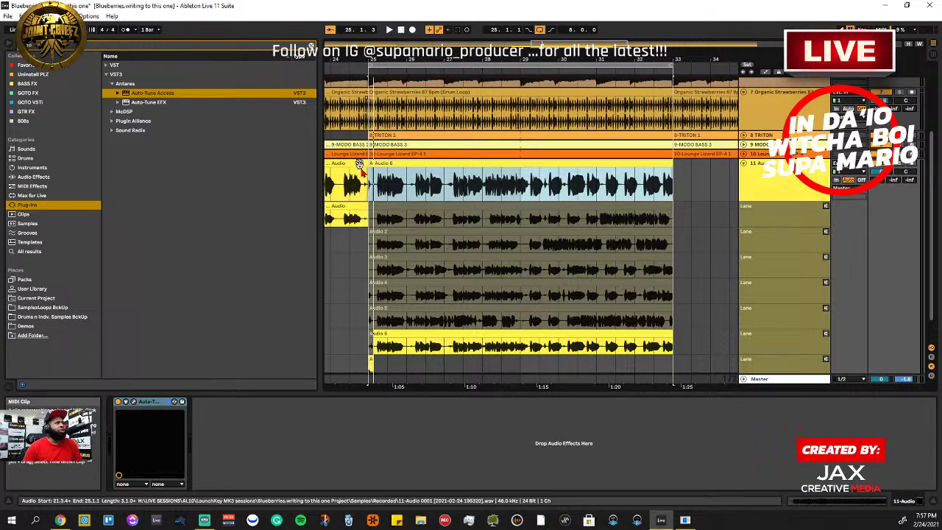
Go through the recorded takes lane by lane and compare them with the clip on the main lane
{"action": "left_click", "coordinate": [371, 187]}
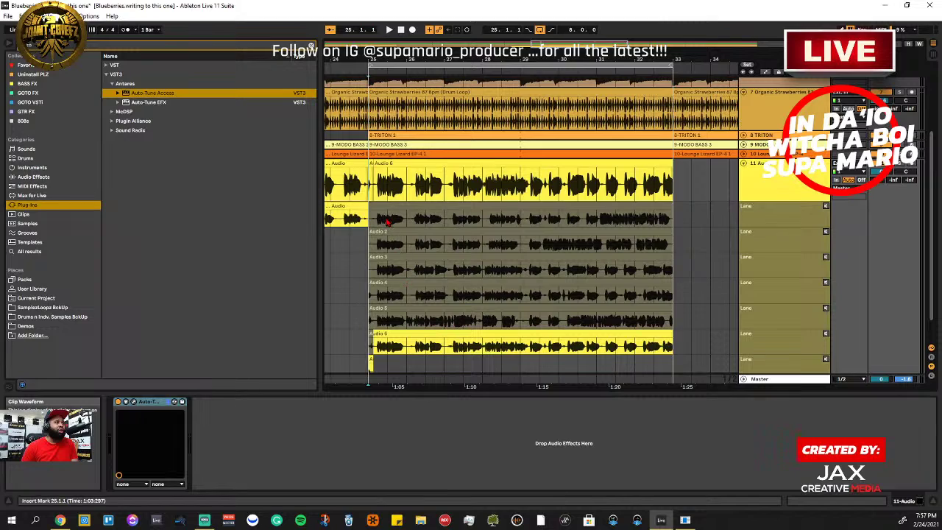
{"action": "left_click", "coordinate": [389, 205]}
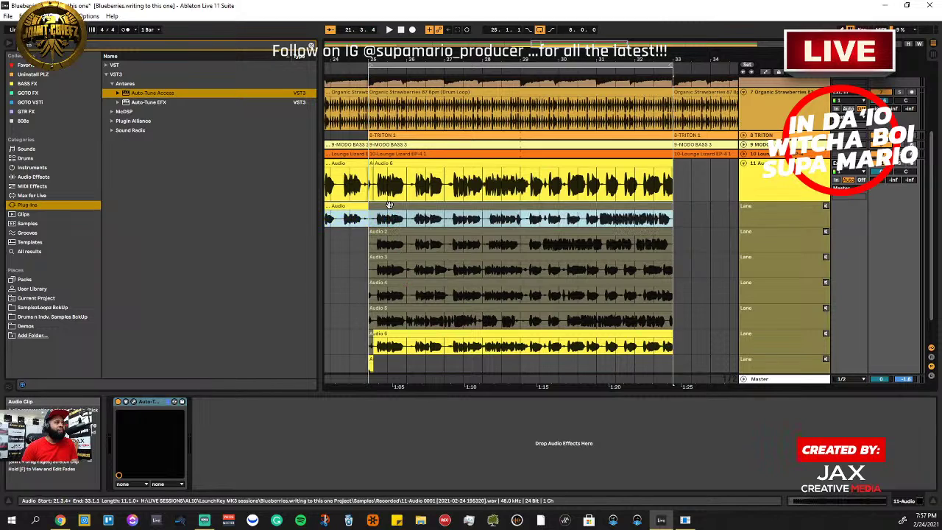
{"action": "left_click", "coordinate": [398, 244]}
{"action": "left_click", "coordinate": [406, 272]}
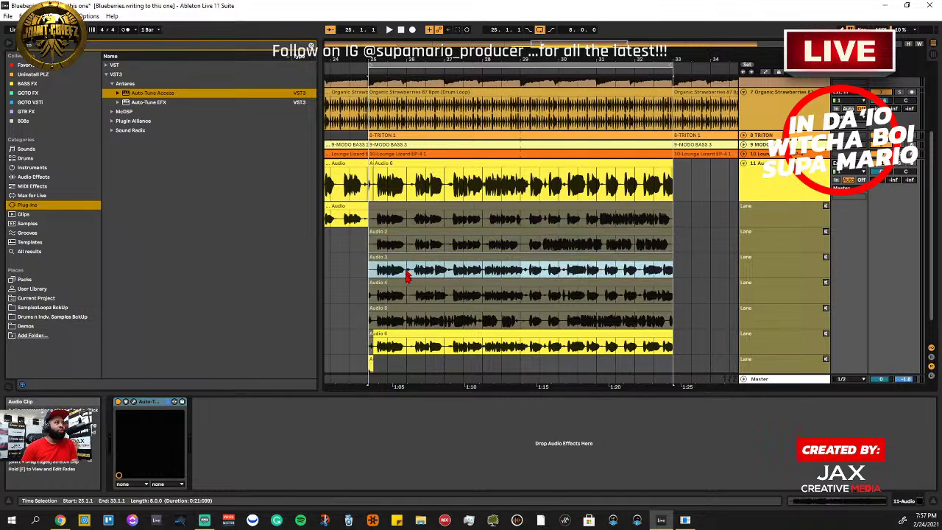
{"action": "left_click", "coordinate": [405, 295]}
{"action": "left_click", "coordinate": [404, 319]}
{"action": "left_click", "coordinate": [403, 318]}
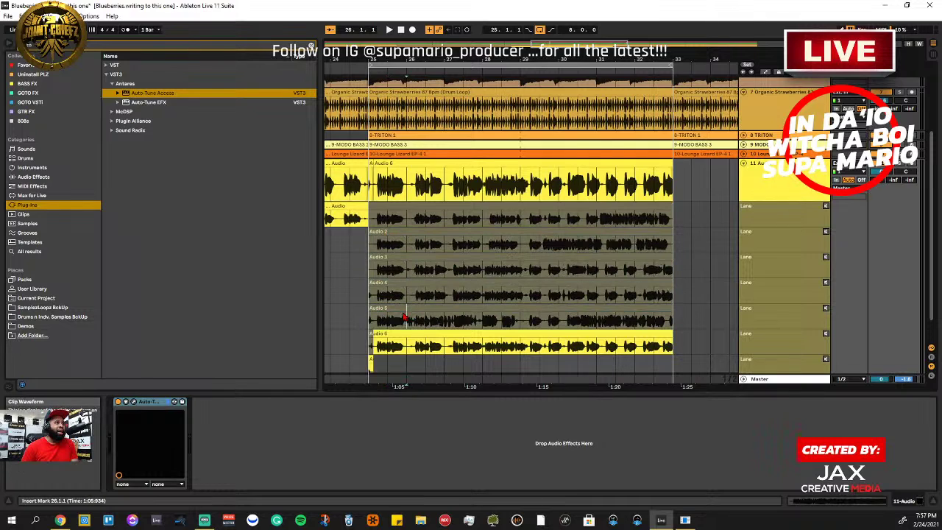
{"action": "left_click", "coordinate": [403, 318]}
{"action": "left_click", "coordinate": [401, 333]}
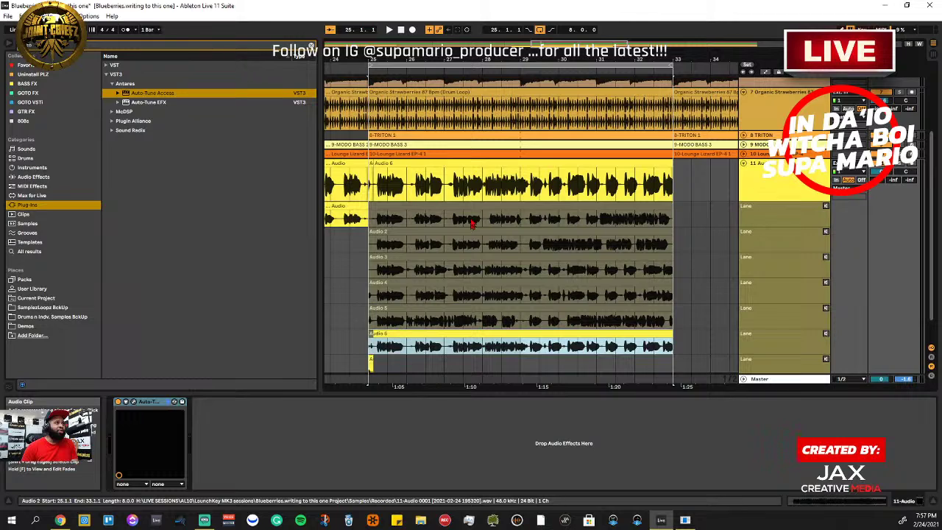
{"action": "left_click", "coordinate": [443, 166]}
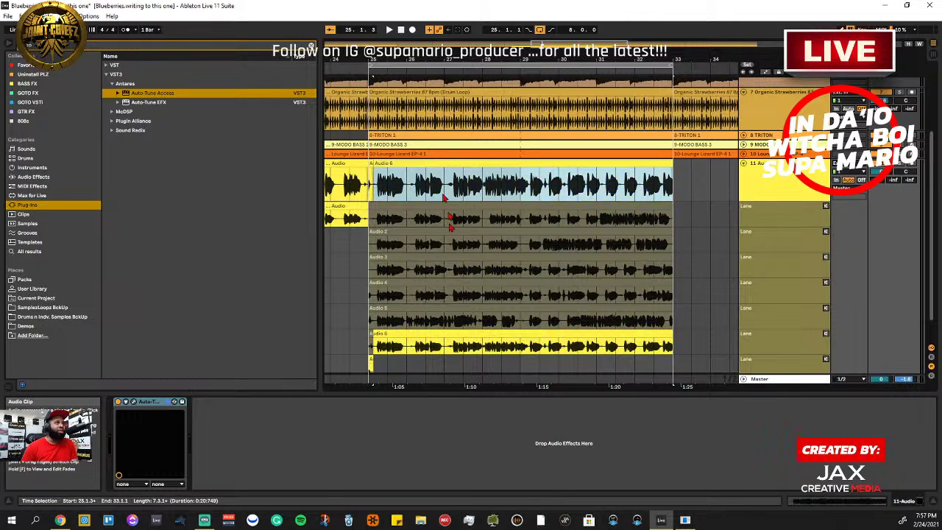
{"action": "left_click", "coordinate": [395, 332]}
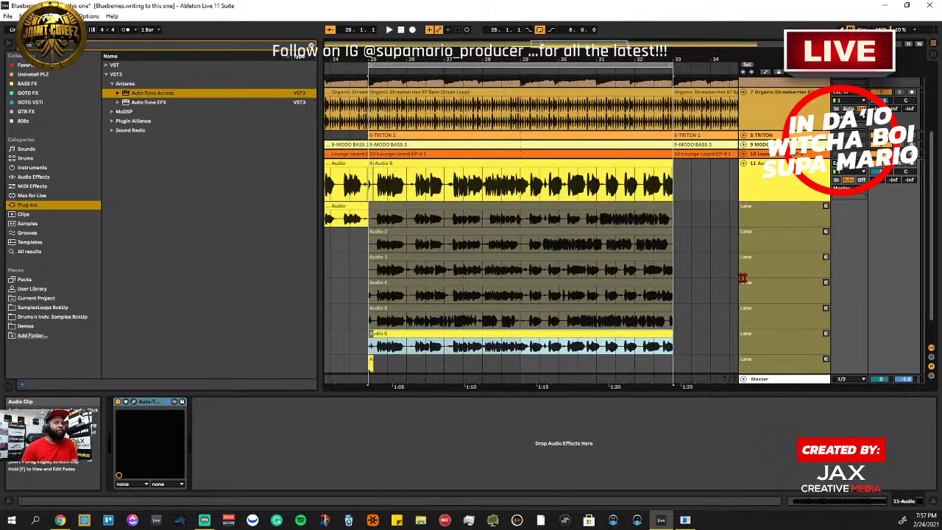
Select the Audio 5 take lane and open its clip to view the waveform
{"action": "left_click", "coordinate": [763, 343]}
{"action": "left_click", "coordinate": [756, 321]}
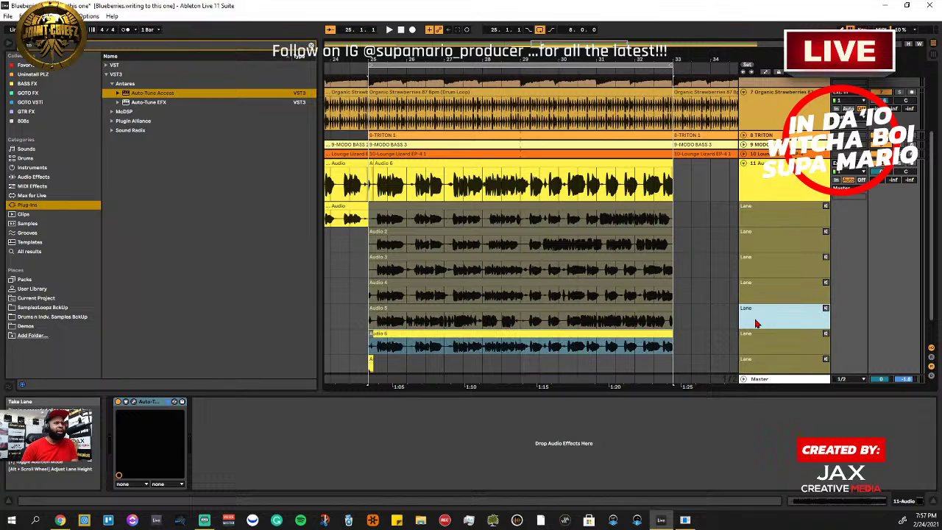
{"action": "double_click", "coordinate": [624, 307]}
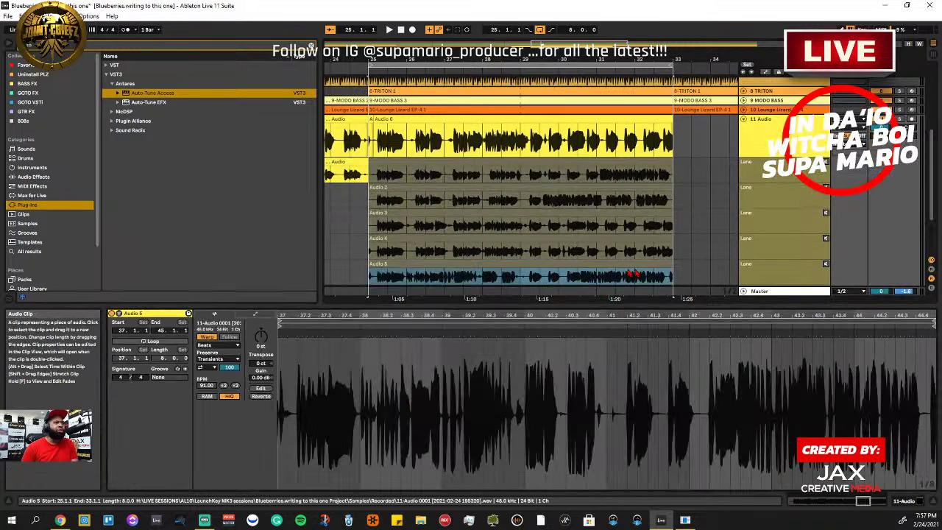
{"action": "scroll", "coordinate": [632, 274], "scroll_direction": "up", "scroll_amount": 2}
{"action": "scroll", "coordinate": [554, 230], "scroll_direction": "up", "scroll_amount": 1}
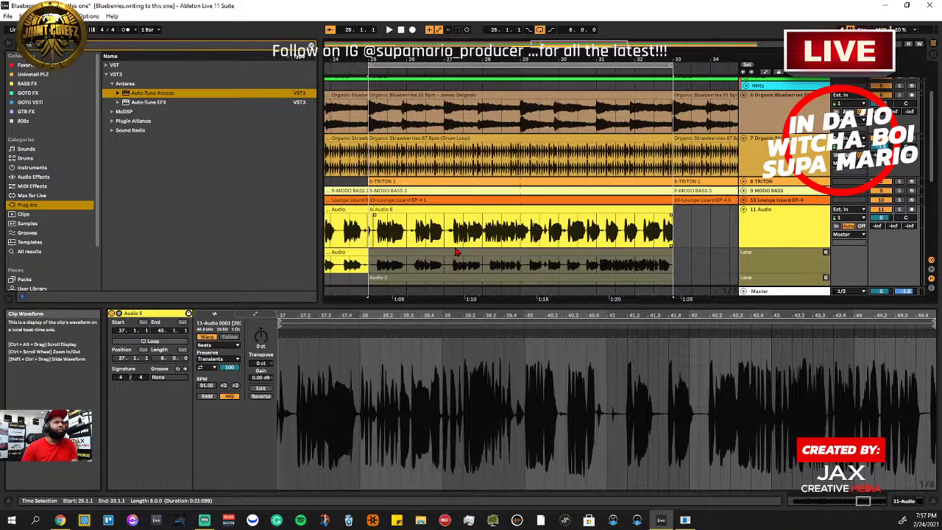
Delete the last take lane, which holds only the short leftover clip at bar 25
{"action": "scroll", "coordinate": [463, 246], "scroll_direction": "down", "scroll_amount": 3}
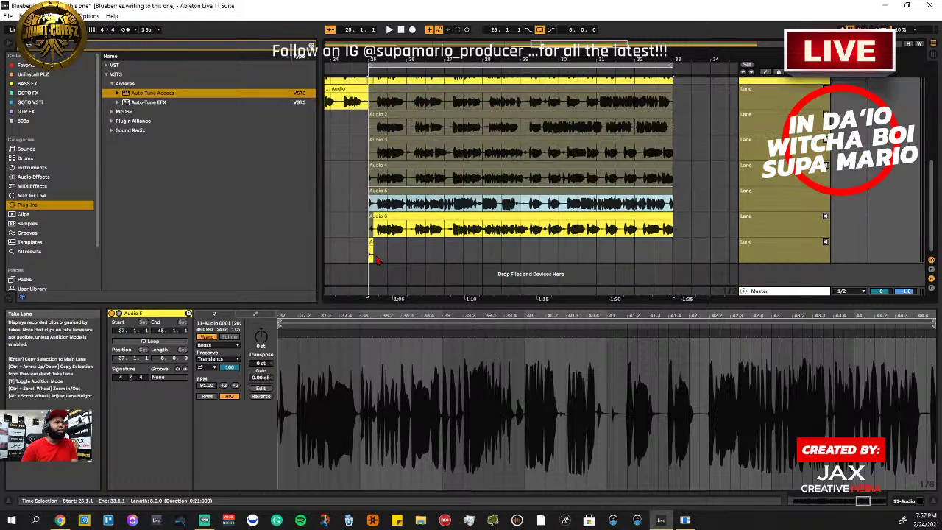
{"action": "left_click_drag", "start_coordinate": [375, 59], "coordinate": [375, 103]}
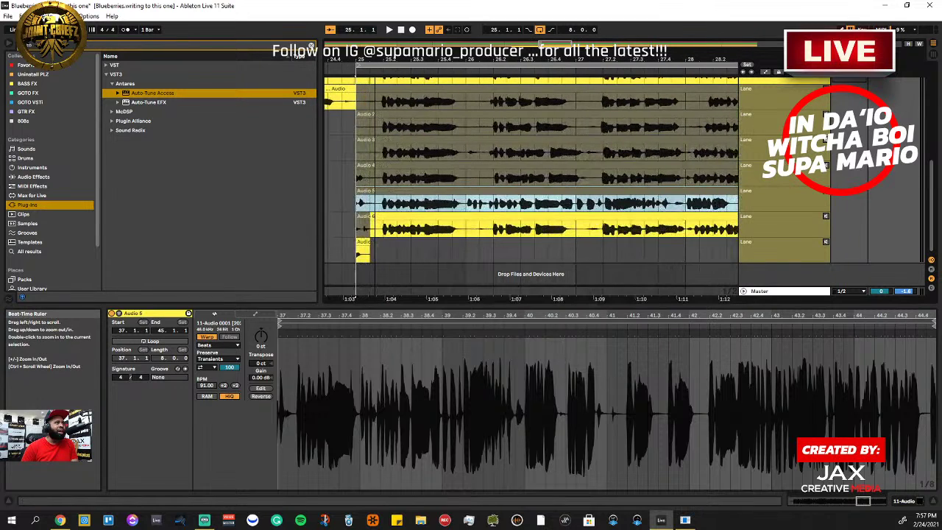
{"action": "left_click", "coordinate": [816, 252]}
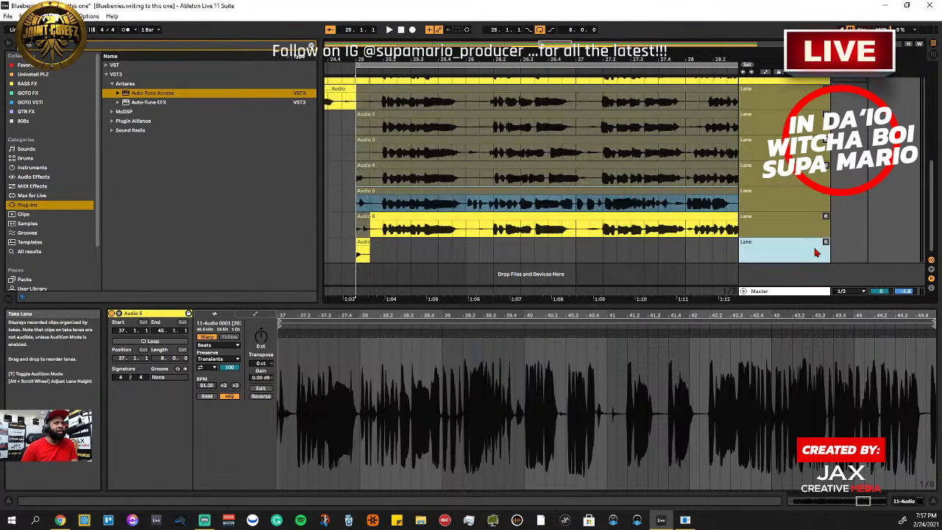
{"action": "right_click", "coordinate": [816, 252]}
{"action": "left_click", "coordinate": [818, 278]}
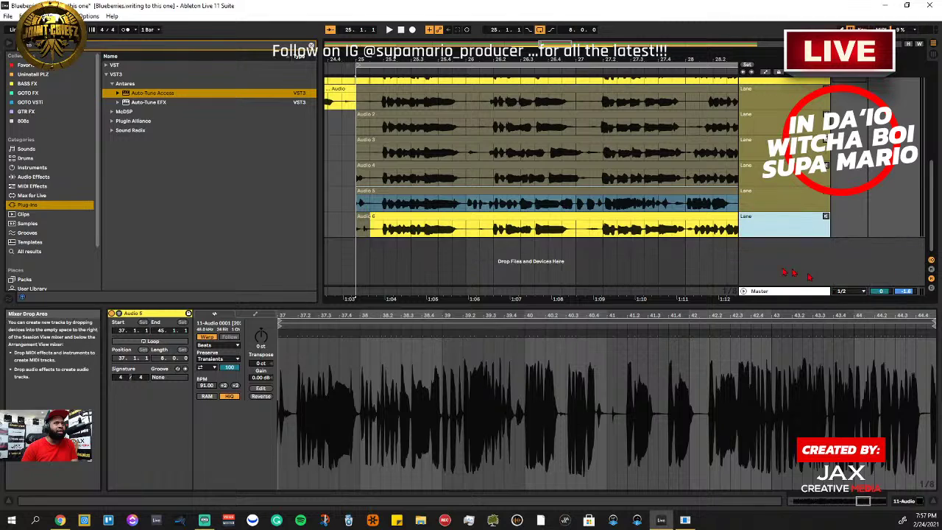
Select the Audio 6 take from 25.1.1 to 27.1.1 in its take lane
{"action": "scroll", "coordinate": [690, 257], "scroll_direction": "up", "scroll_amount": 3}
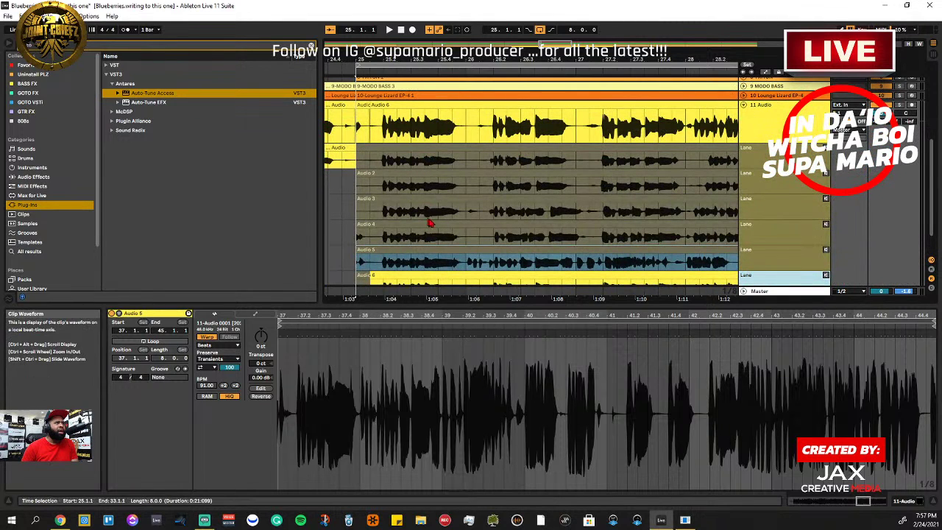
{"action": "scroll", "coordinate": [430, 222], "scroll_direction": "down", "scroll_amount": 2}
{"action": "left_click", "coordinate": [357, 258]}
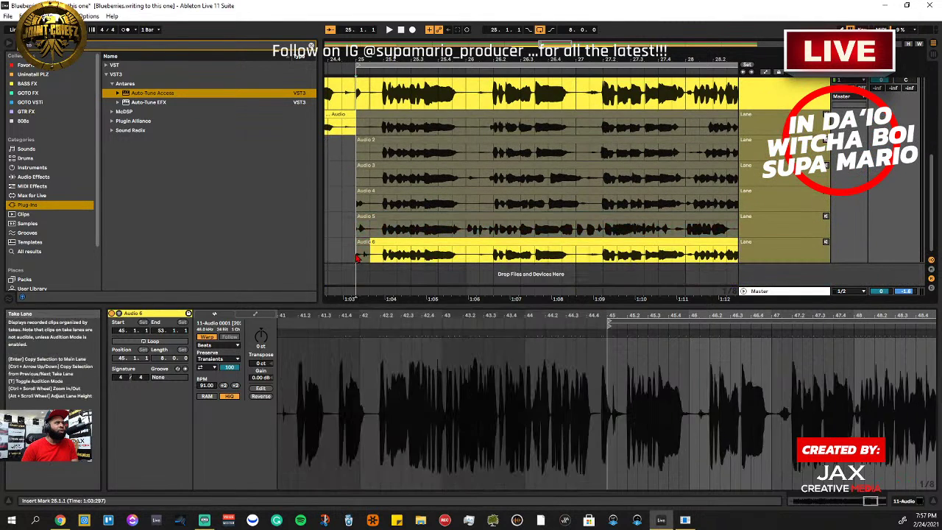
{"action": "left_click_drag", "start_coordinate": [357, 258], "coordinate": [582, 257]}
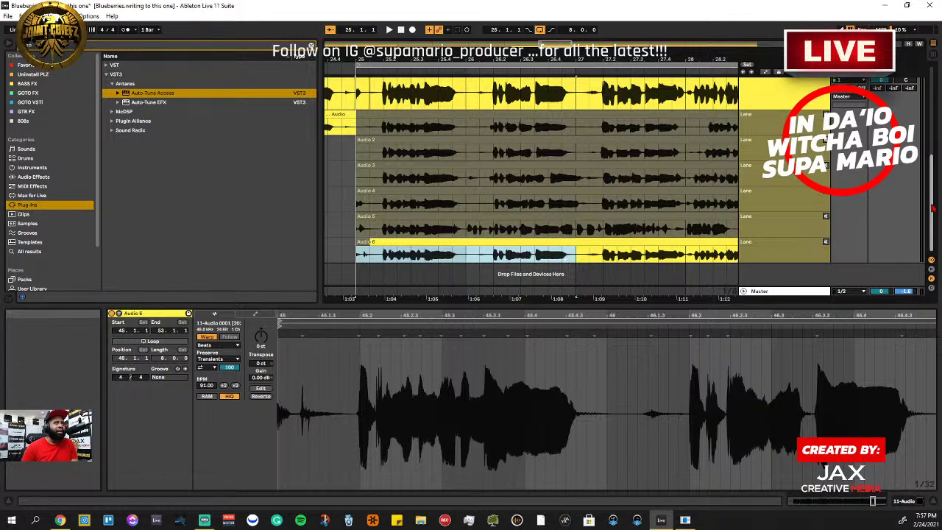
{"action": "left_click_drag", "start_coordinate": [936, 208], "coordinate": [935, 196]}
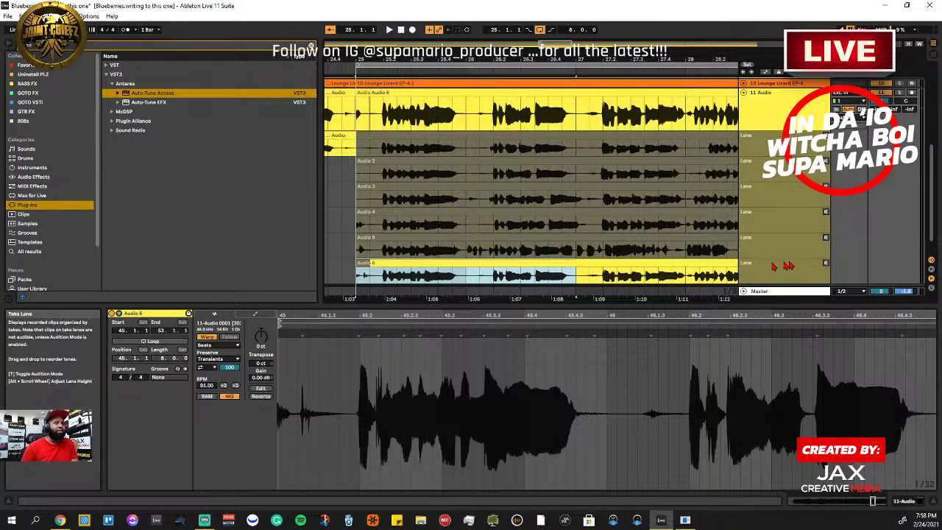
Audition the Audio 6 take lane during playback, and switch the audition to the Audio 5 lane to hear it
{"action": "left_click", "coordinate": [825, 264]}
{"action": "key", "text": "space"}
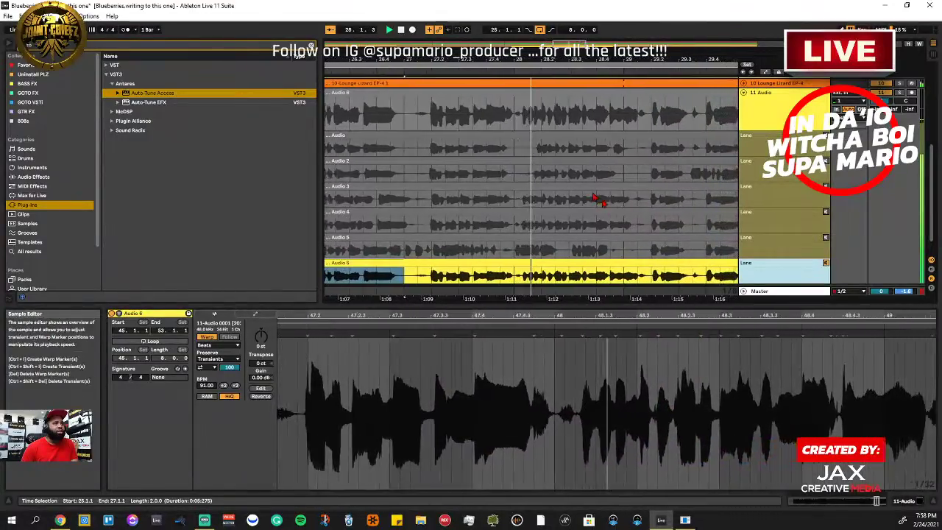
{"action": "left_click_drag", "start_coordinate": [572, 42], "coordinate": [572, 30]}
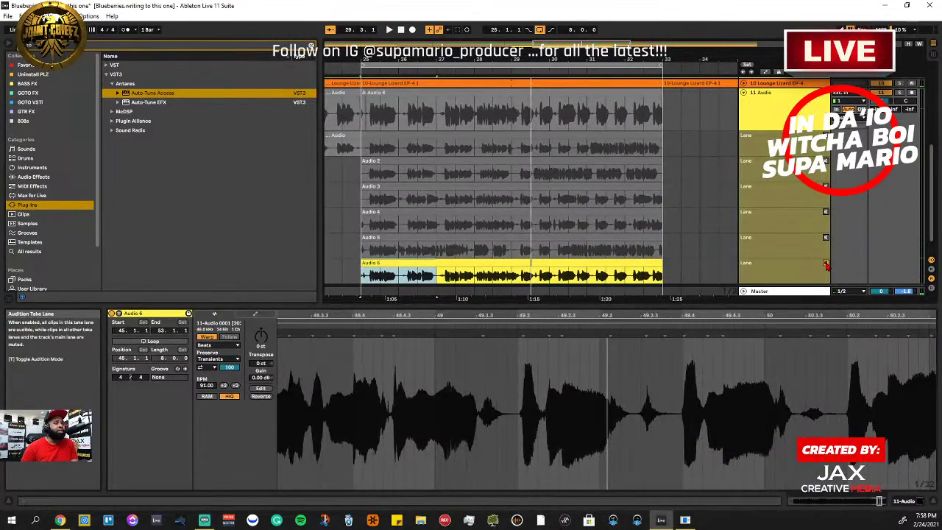
{"action": "left_click", "coordinate": [826, 237]}
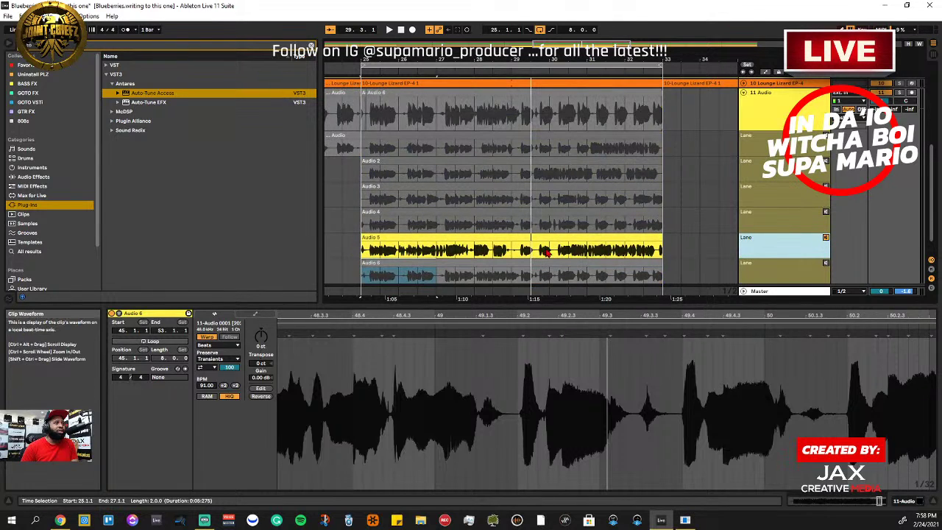
{"action": "key", "text": "space"}
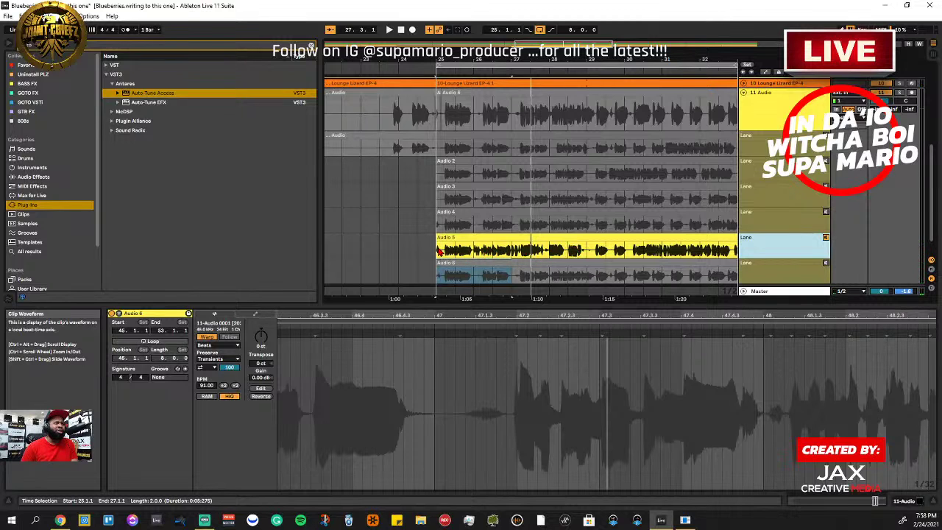
Play the auditioned Audio 5 take, select its 25.1.1 to 26.1.1 section, and turn the lane's audition off
{"action": "key", "text": "space"}
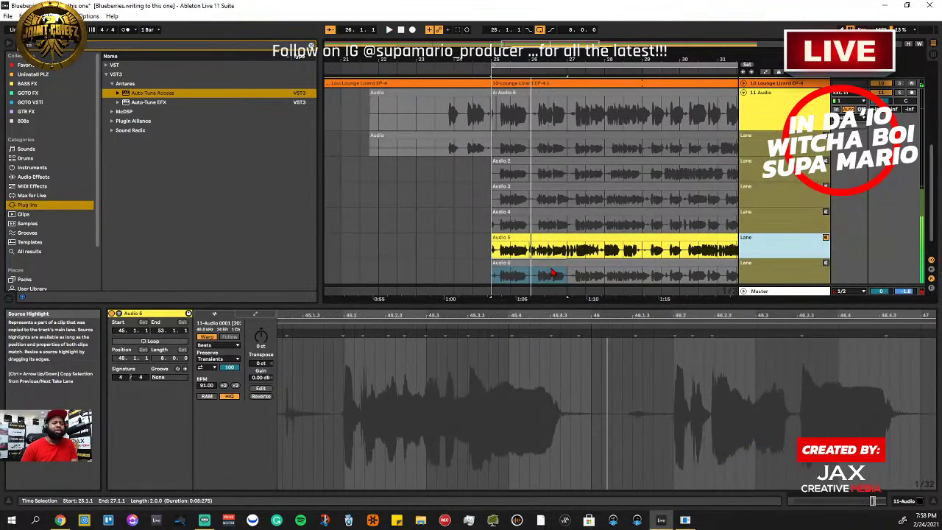
{"action": "left_click_drag", "start_coordinate": [529, 254], "coordinate": [494, 253]}
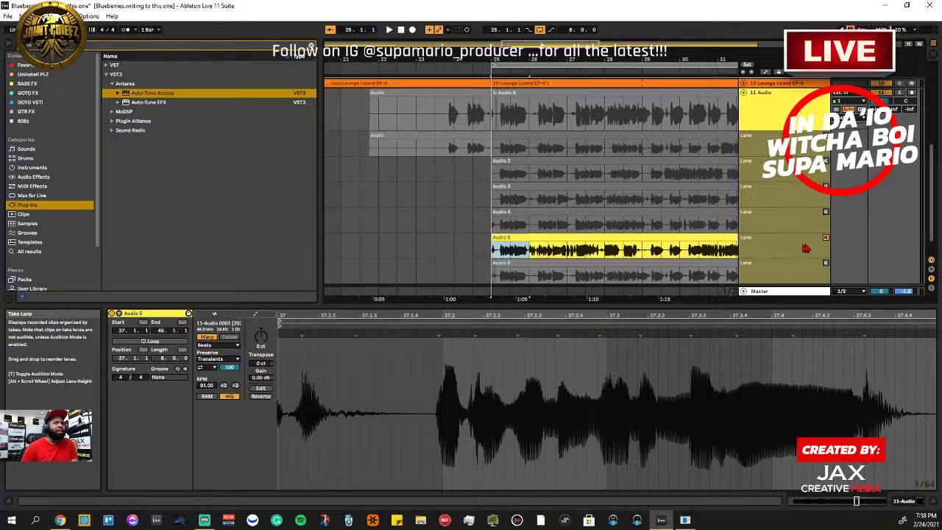
{"action": "left_click", "coordinate": [825, 240]}
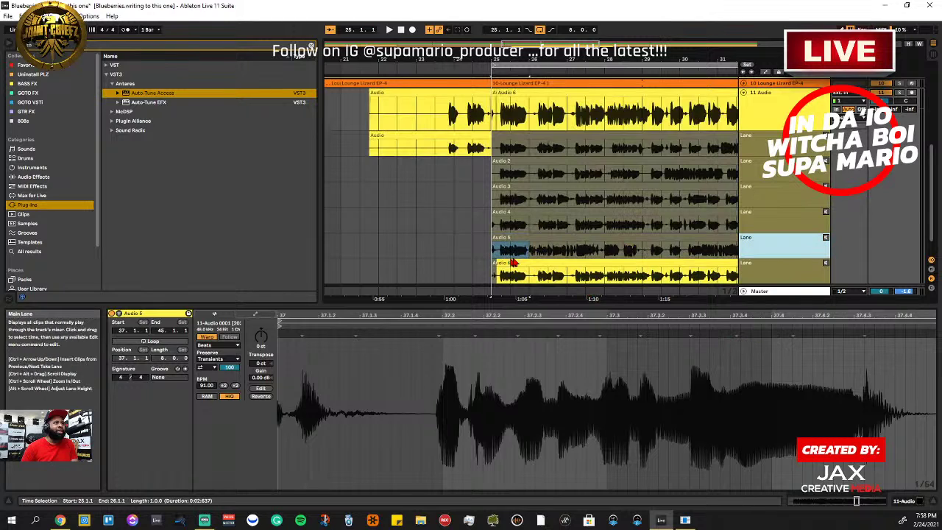
Select the Audio 5 take from 25.1.1 to 26.1.1 in its take lane
{"action": "left_click", "coordinate": [536, 262]}
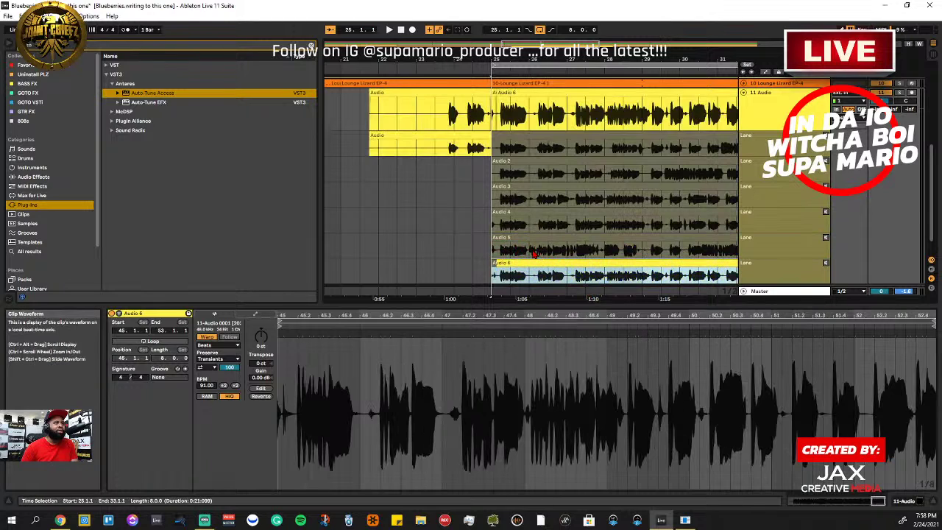
{"action": "left_click_drag", "start_coordinate": [532, 254], "coordinate": [496, 252]}
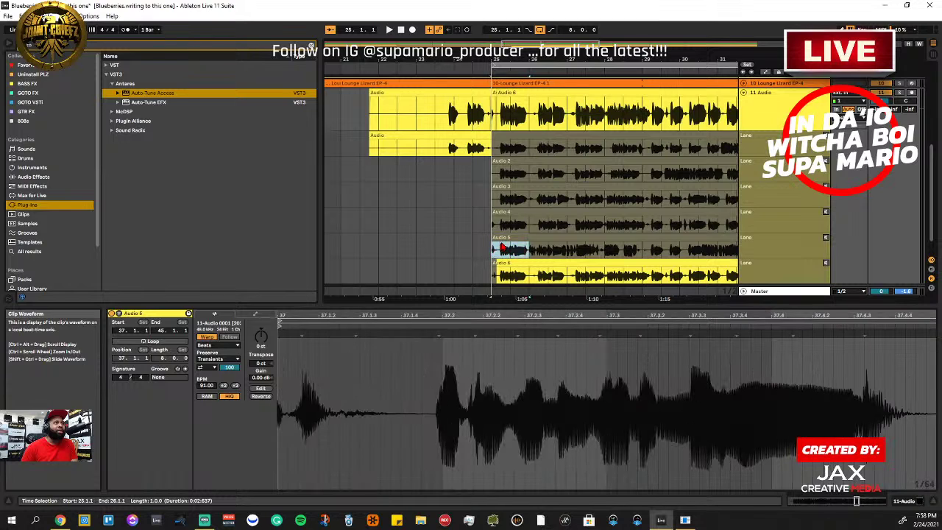
{"action": "left_click", "coordinate": [506, 240]}
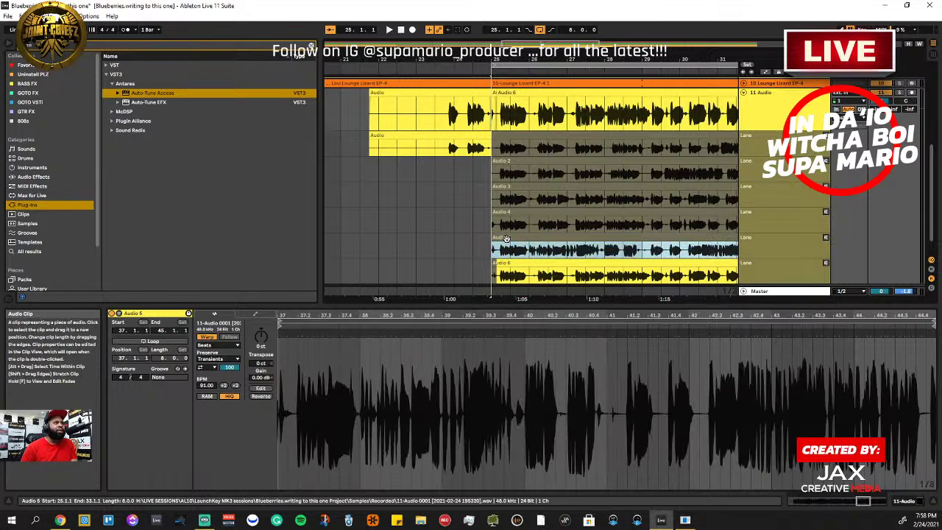
{"action": "left_click_drag", "start_coordinate": [527, 253], "coordinate": [492, 251]}
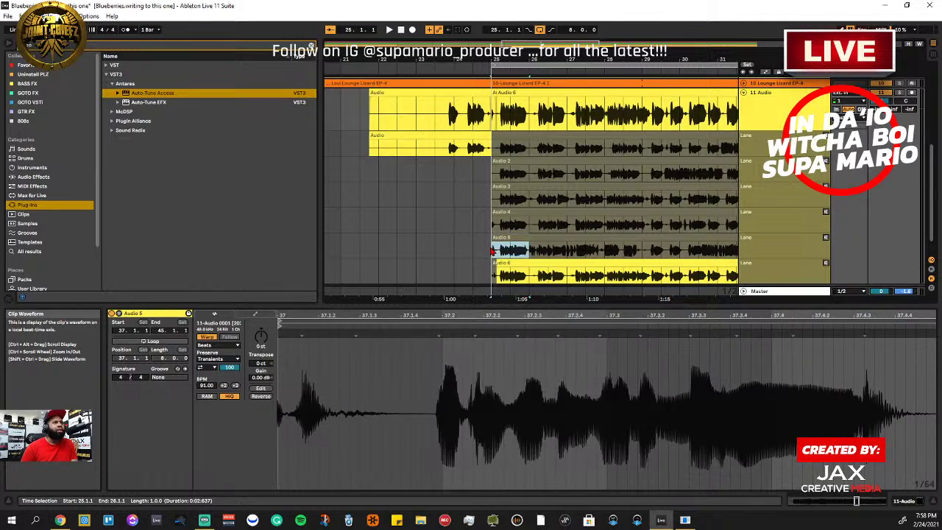
{"action": "right_click", "coordinate": [492, 252]}
{"action": "left_click", "coordinate": [457, 267]}
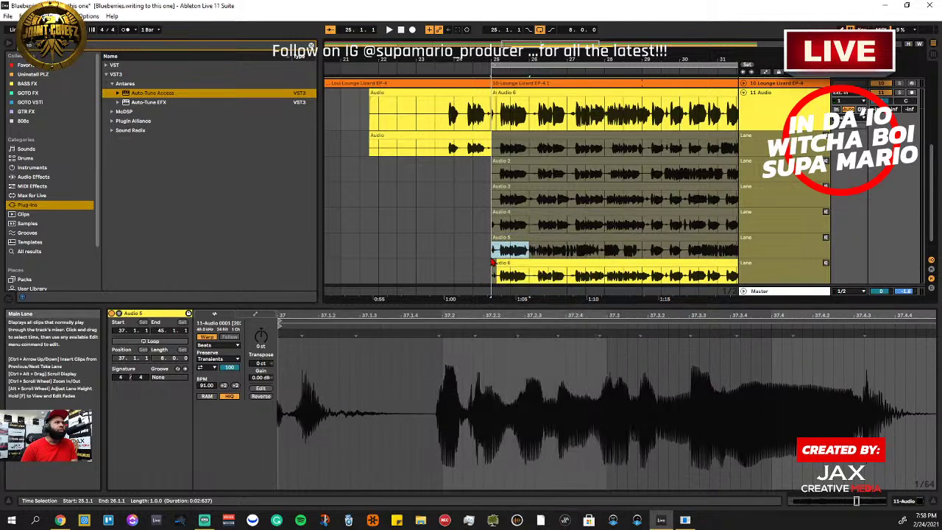
Trim the clip in the first take lane so it starts at 25.1.1
{"action": "left_click", "coordinate": [477, 187]}
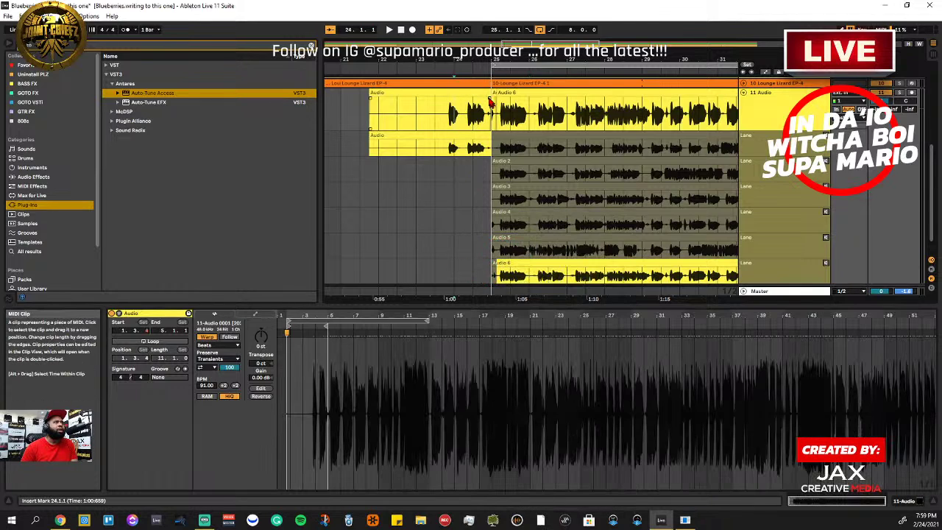
{"action": "left_click_drag", "start_coordinate": [370, 111], "coordinate": [492, 147]}
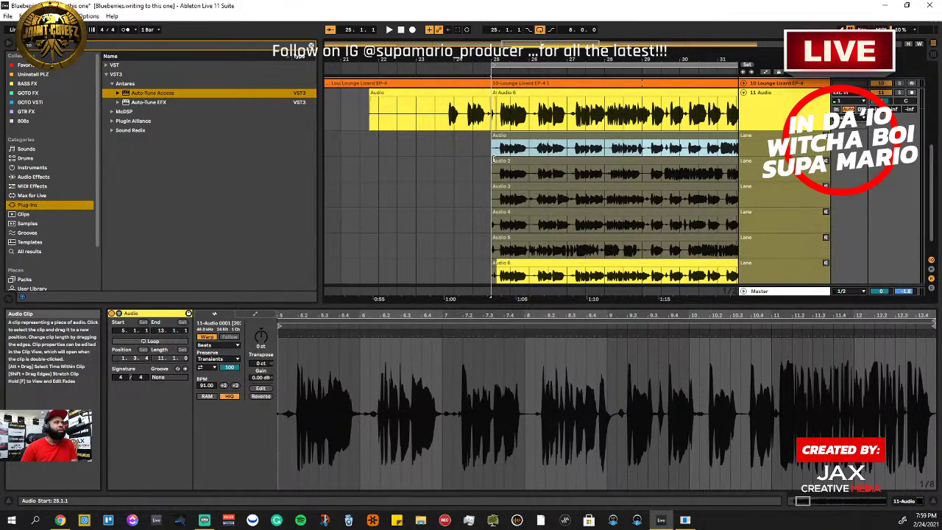
{"action": "left_click", "coordinate": [534, 280]}
{"action": "right_click", "coordinate": [516, 286]}
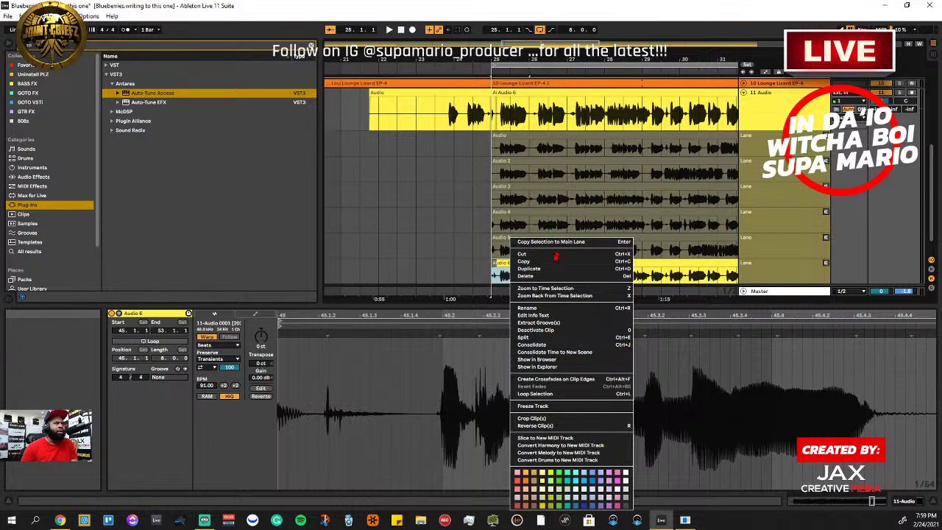
{"action": "left_click", "coordinate": [494, 270]}
{"action": "left_click_drag", "start_coordinate": [530, 280], "coordinate": [516, 280]}
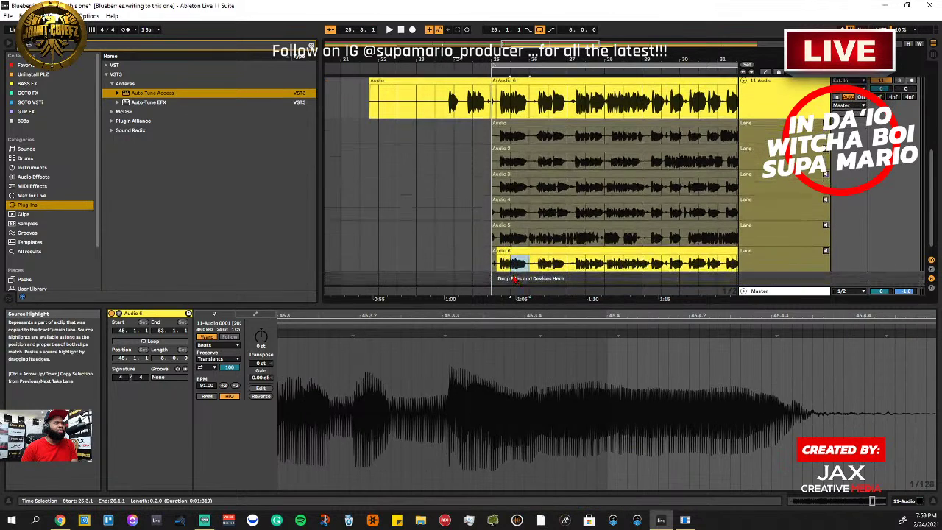
Audition the Audio 5 lane, copy its 25.1.1 to 26.1.1 section to the main lane, and turn the audition off
{"action": "left_click", "coordinate": [528, 242]}
{"action": "left_click", "coordinate": [812, 227]}
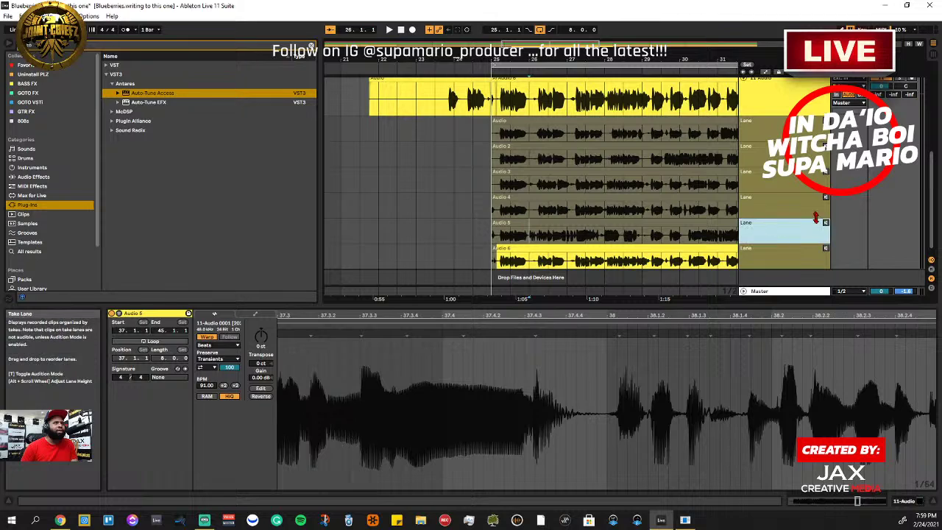
{"action": "left_click", "coordinate": [826, 223]}
{"action": "left_click_drag", "start_coordinate": [531, 238], "coordinate": [496, 236]}
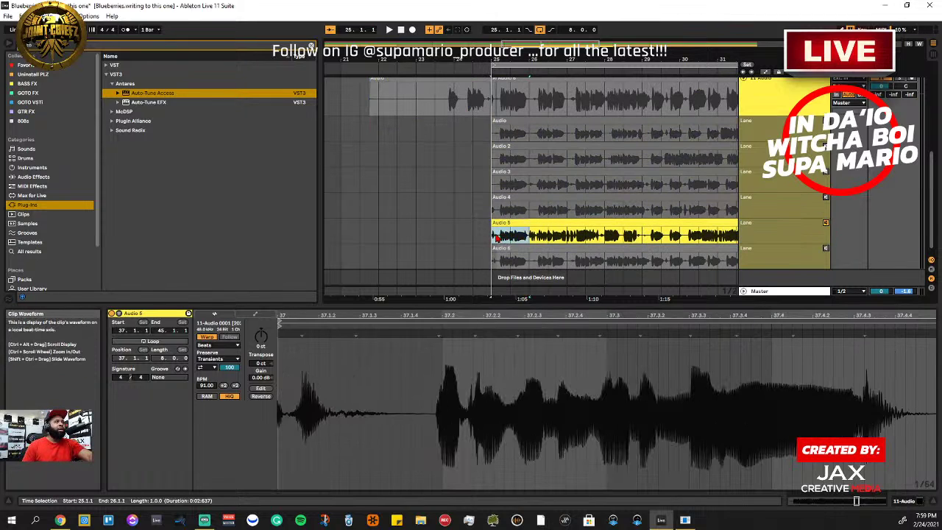
{"action": "left_click", "coordinate": [826, 223]}
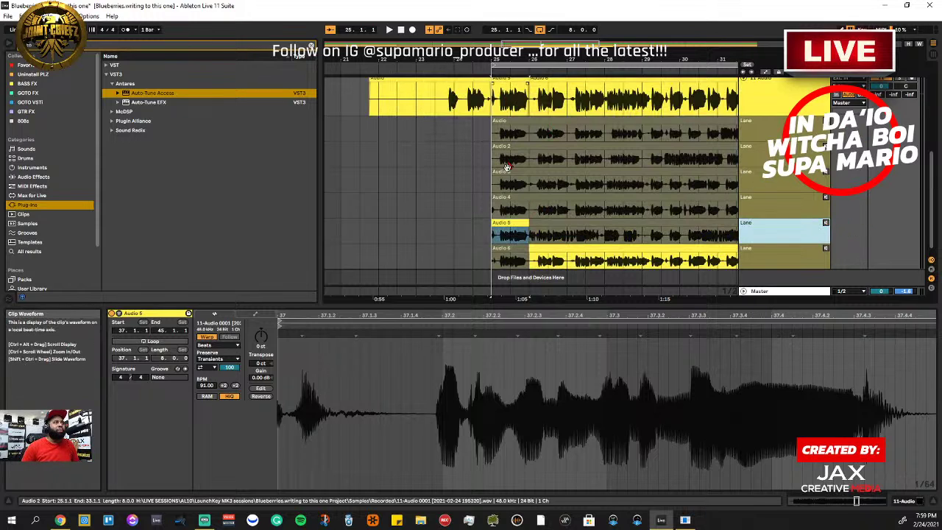
Copy the Audio 6 take from 25.1.1 to 26.1.1 to the main lane
{"action": "left_click_drag", "start_coordinate": [532, 265], "coordinate": [496, 265]}
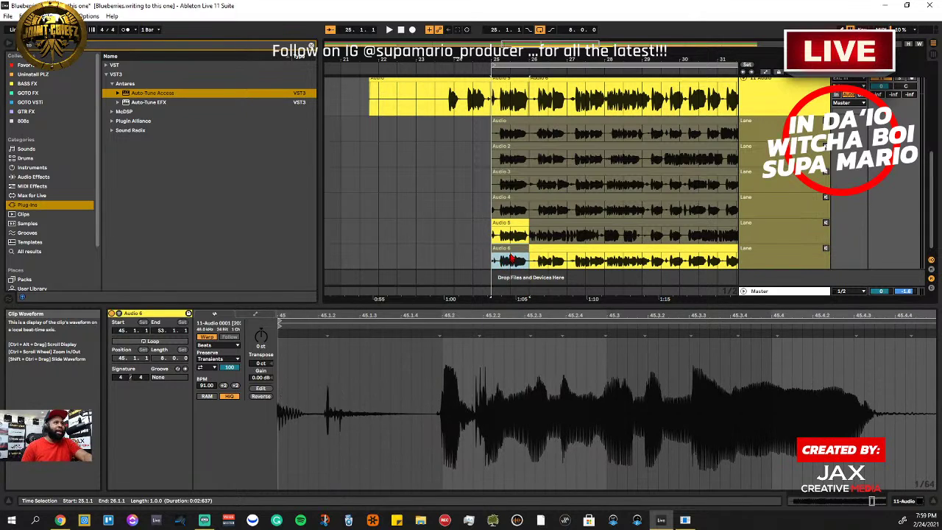
{"action": "key", "text": "Return"}
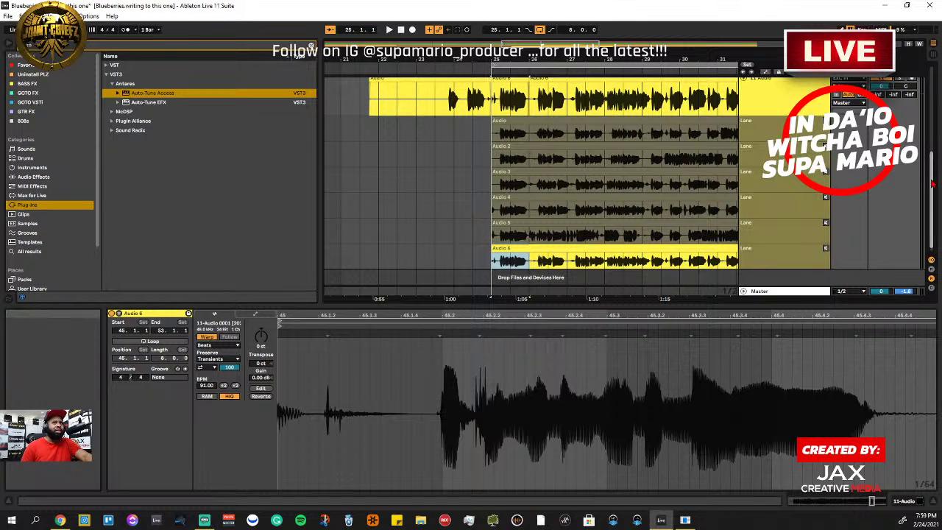
Copy the Audio 2 take from 25.1.1 to 26.1.1 to the main lane
{"action": "scroll", "coordinate": [931, 184], "scroll_direction": "up", "scroll_amount": 2}
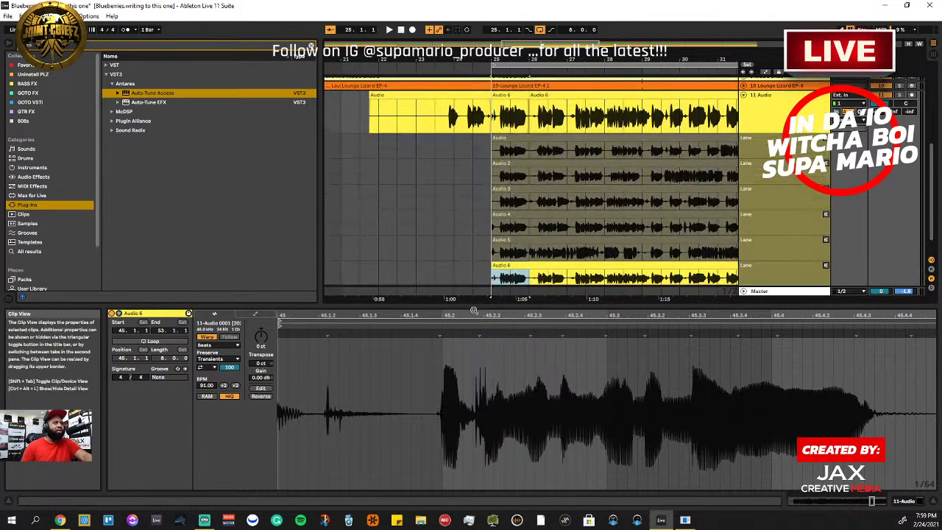
{"action": "left_click_drag", "start_coordinate": [558, 47], "coordinate": [582, 50]}
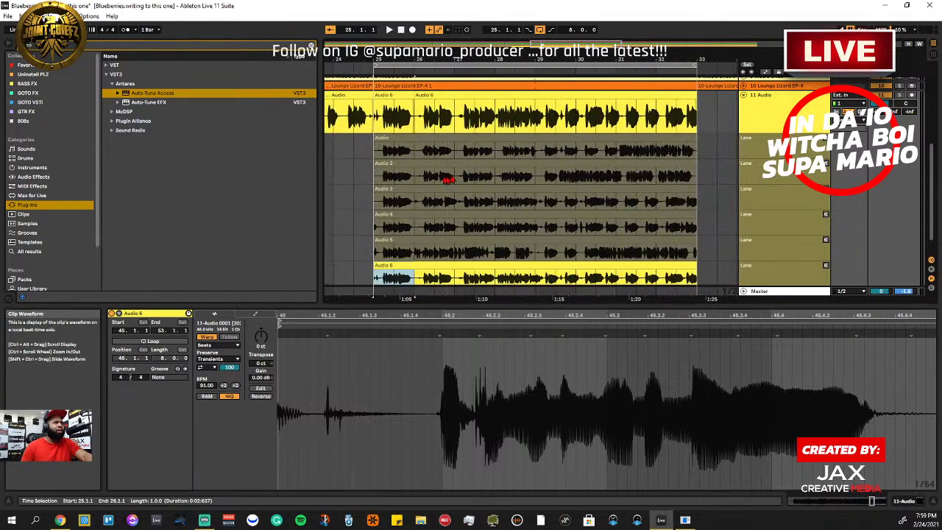
{"action": "left_click", "coordinate": [392, 181]}
{"action": "left_click_drag", "start_coordinate": [393, 181], "coordinate": [378, 184]}
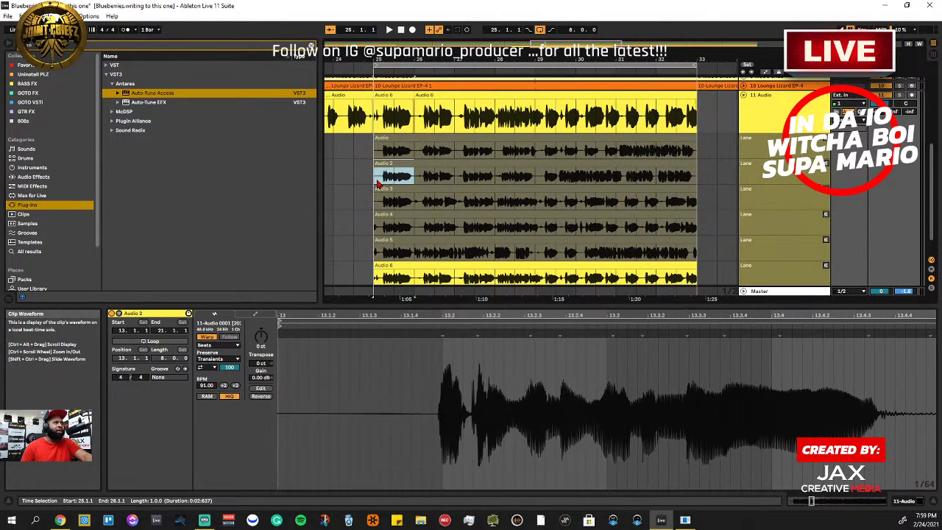
{"action": "key", "text": "Return"}
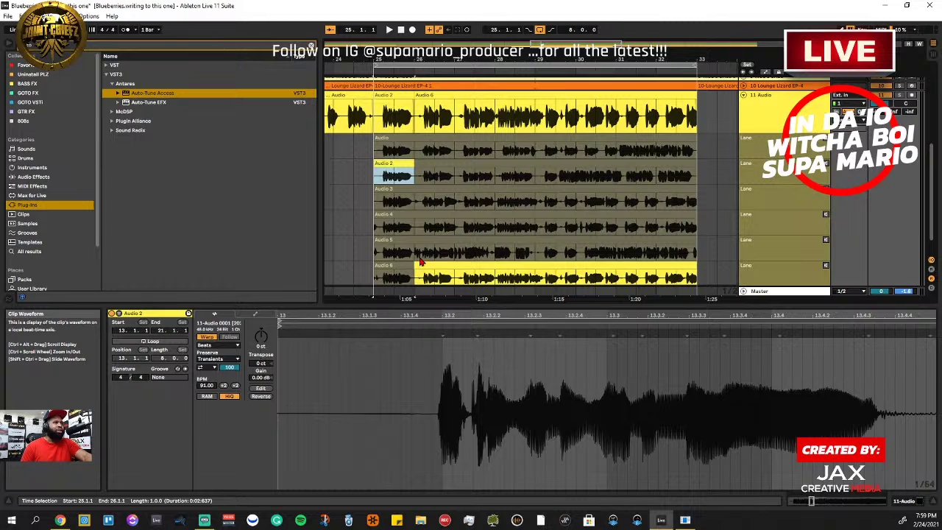
Copy the Audio 5 take from 25.1.1 to 26.1.1 to the main lane
{"action": "left_click", "coordinate": [398, 255]}
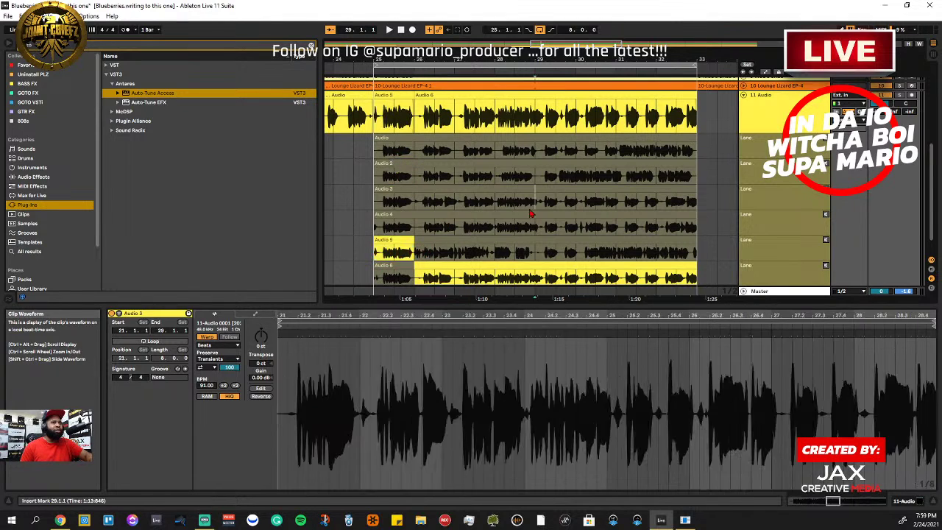
{"action": "left_click_drag", "start_coordinate": [531, 209], "coordinate": [379, 254]}
Examine the Audio 6 and Audio 5 take waveforms, and place the insert mark at 26.3.1 on the Audio 6 take
{"action": "left_click", "coordinate": [440, 265]}
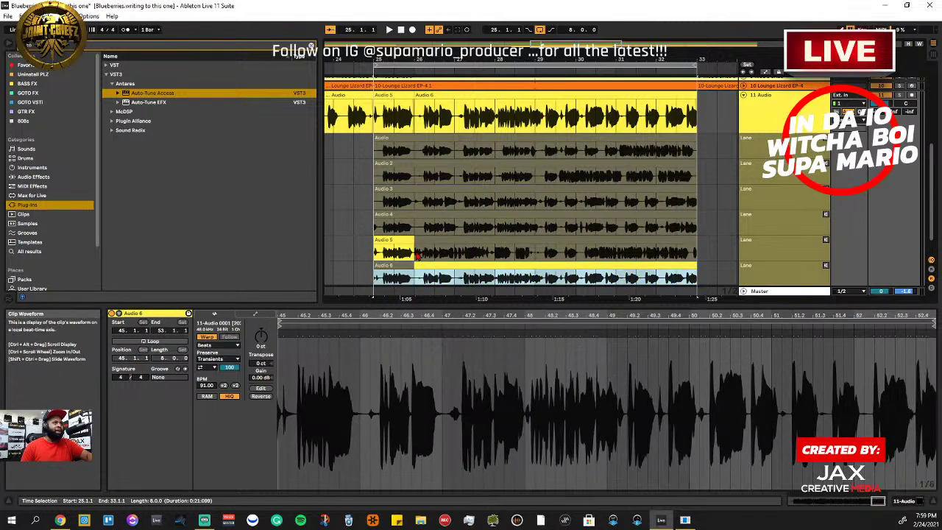
{"action": "left_click", "coordinate": [717, 221]}
{"action": "left_click", "coordinate": [395, 240]}
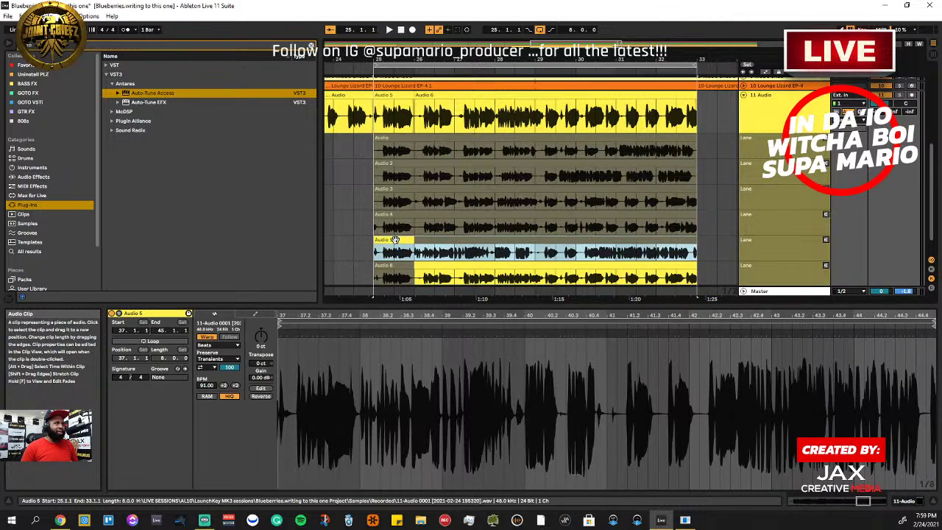
{"action": "left_click", "coordinate": [416, 254]}
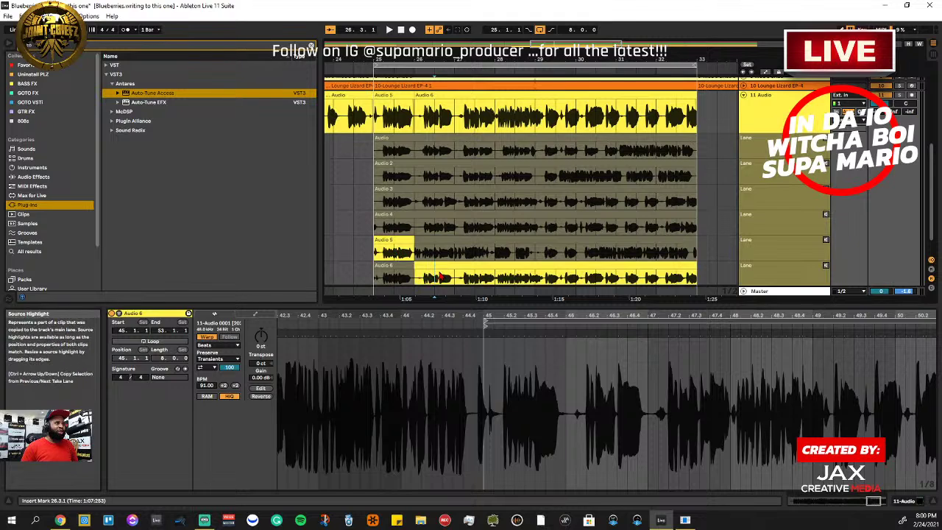
Audition the Audio 3 take lane and restart playback from 25.1.1
{"action": "left_click", "coordinate": [825, 189]}
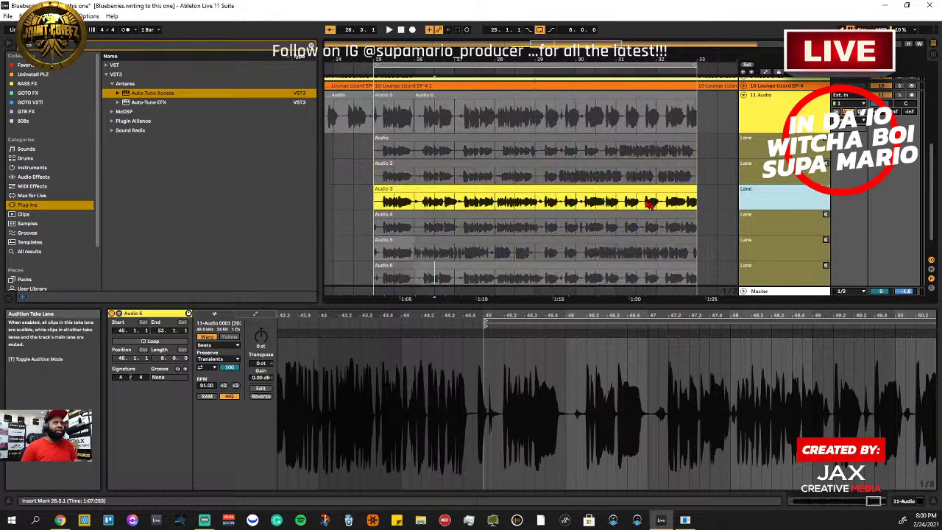
{"action": "key", "text": "space"}
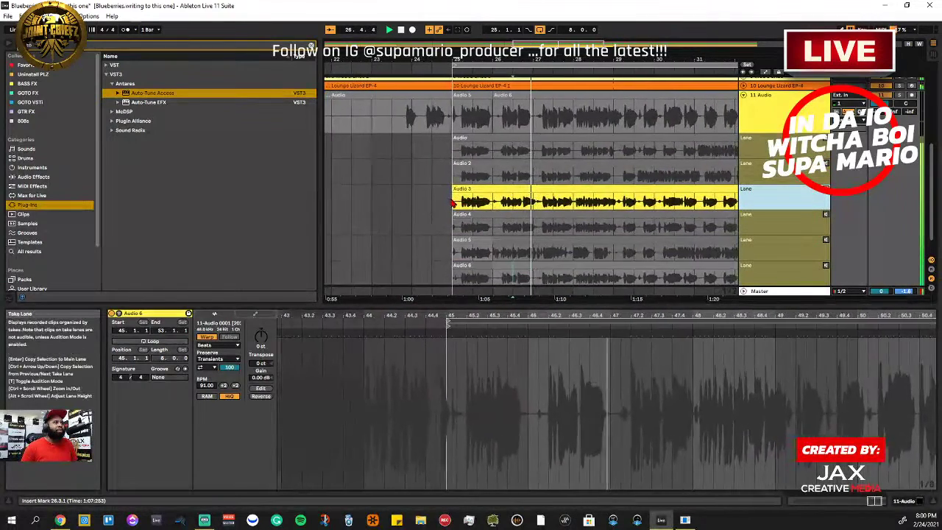
{"action": "left_click", "coordinate": [453, 205]}
{"action": "key", "text": "space"}
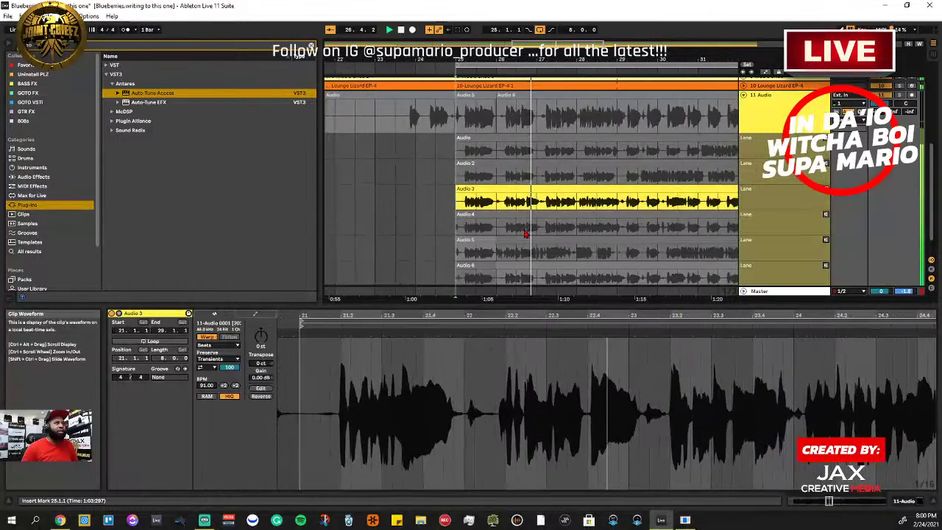
Audition the Audio 4 take lane and the Audio 2 take lane, playing each from 26.1.1
{"action": "left_click", "coordinate": [825, 214]}
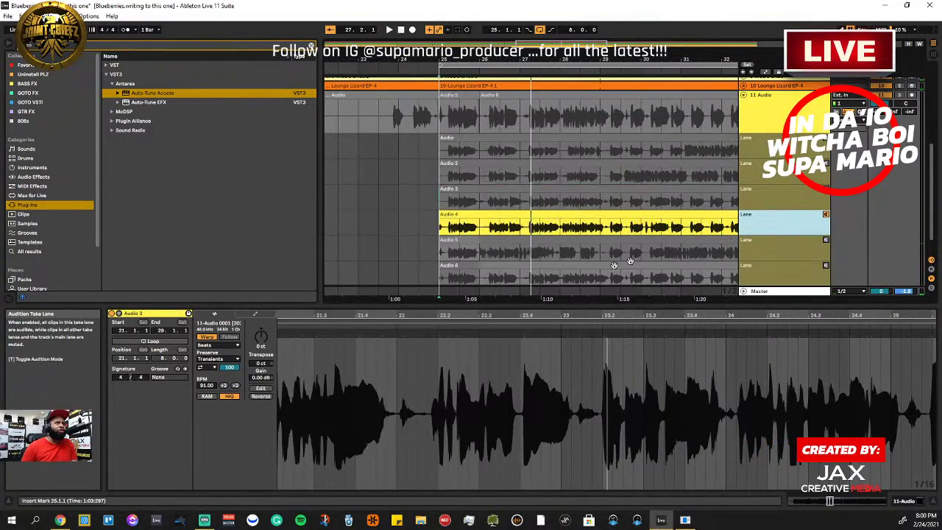
{"action": "left_click", "coordinate": [481, 234]}
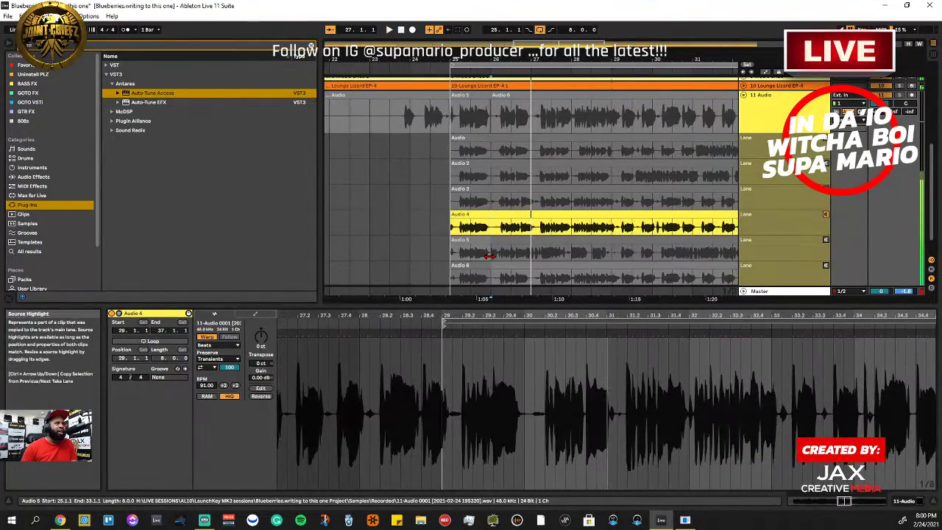
{"action": "left_click", "coordinate": [492, 178]}
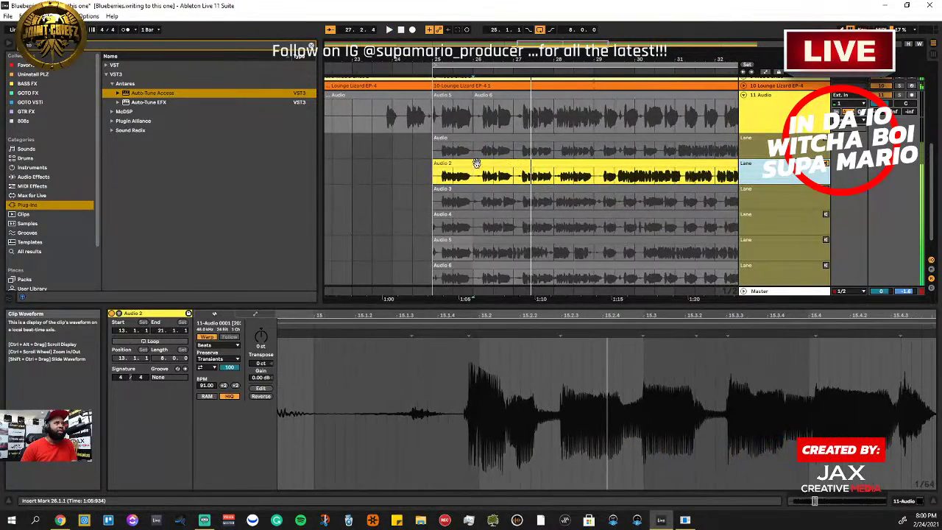
Place the insert mark at 26.1.1 on the Audio 6 take and audition that lane from there
{"action": "left_click", "coordinate": [473, 250]}
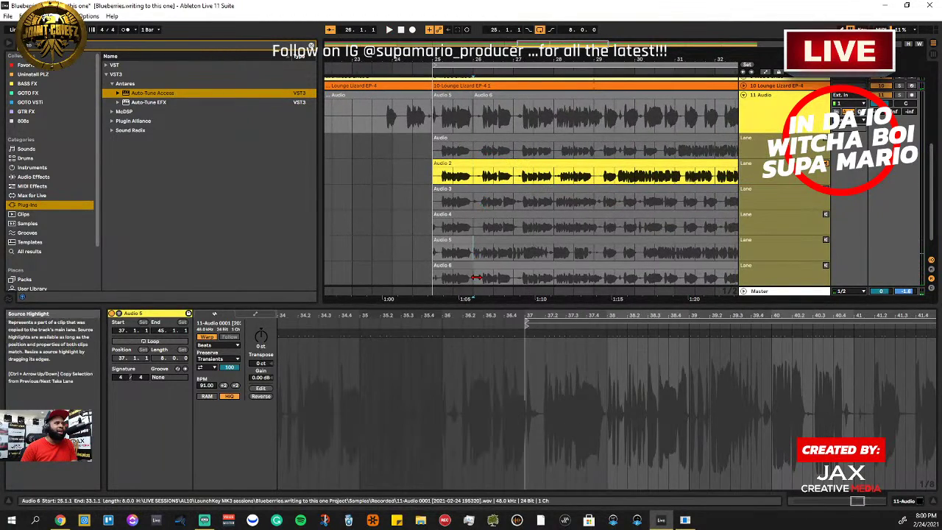
{"action": "left_click", "coordinate": [473, 278]}
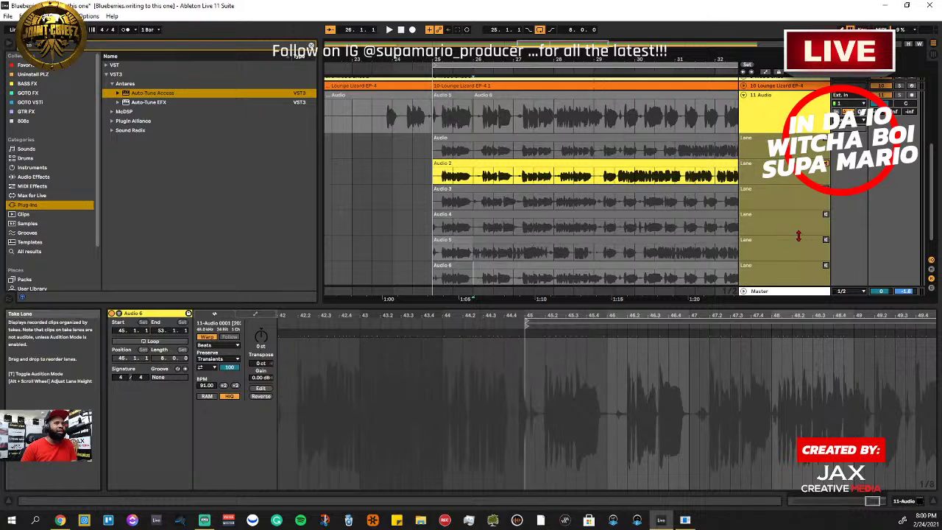
{"action": "left_click", "coordinate": [825, 266]}
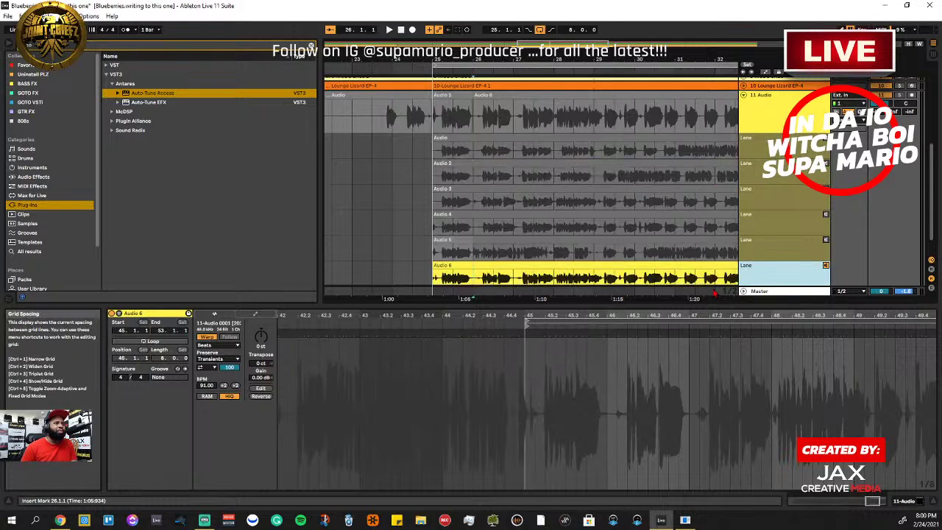
{"action": "key", "text": "space"}
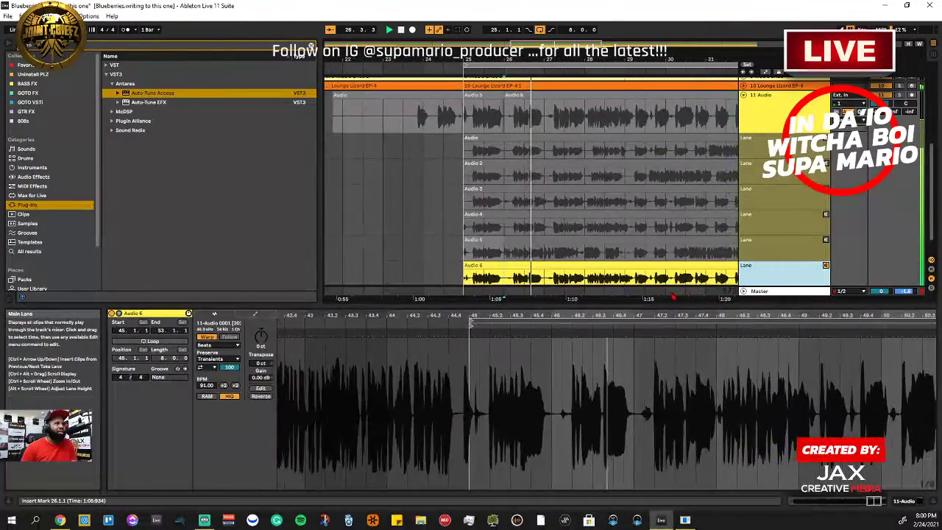
Stop auditioning the Audio 6 take lane and audition the Audio 3 take lane from 27.1.1
{"action": "left_click_drag", "start_coordinate": [535, 280], "coordinate": [493, 278]}
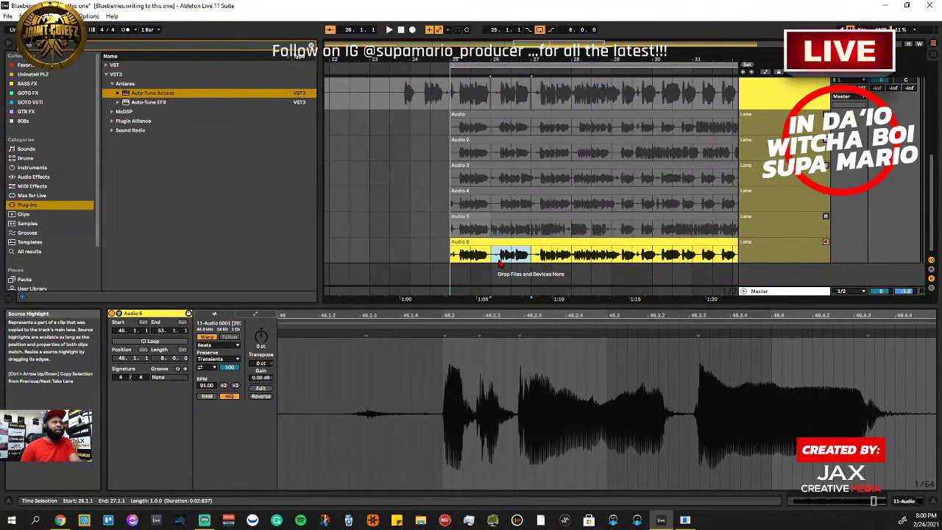
{"action": "left_click", "coordinate": [825, 243]}
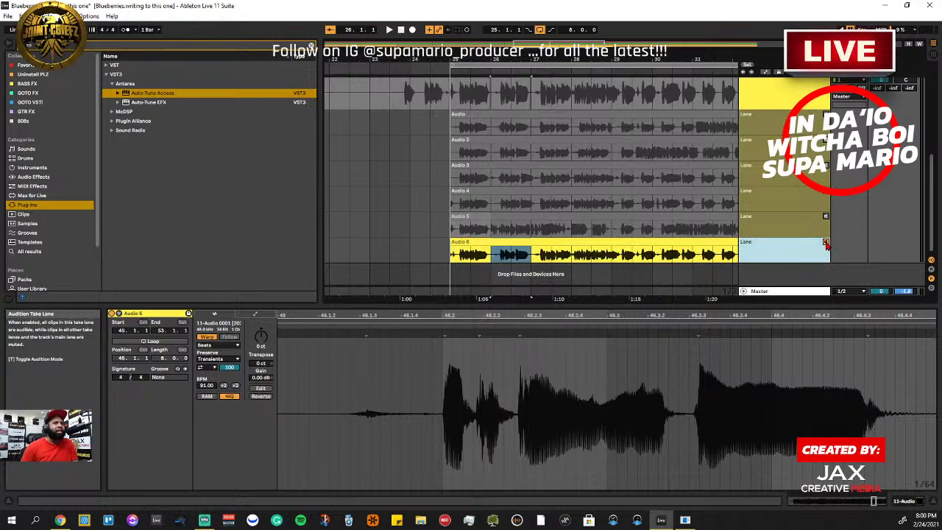
{"action": "left_click", "coordinate": [544, 181]}
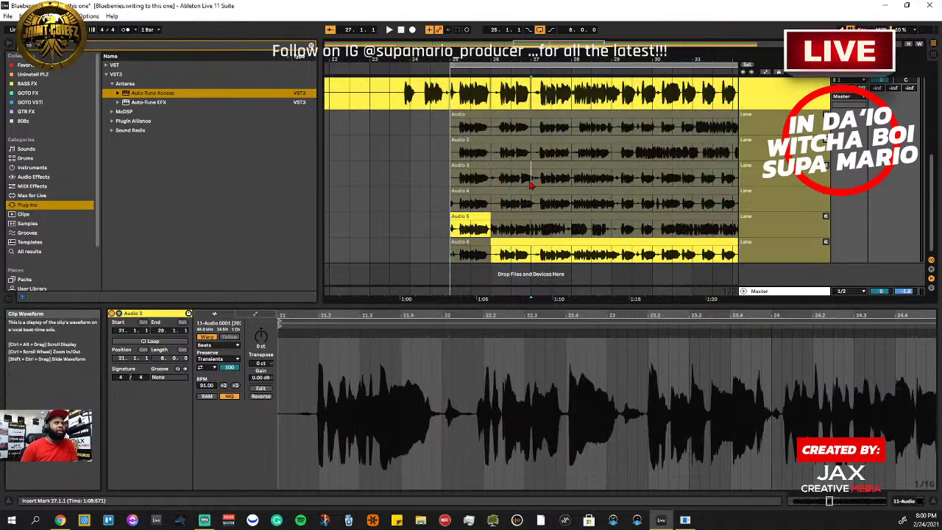
{"action": "left_click", "coordinate": [827, 165]}
{"action": "key", "text": "space"}
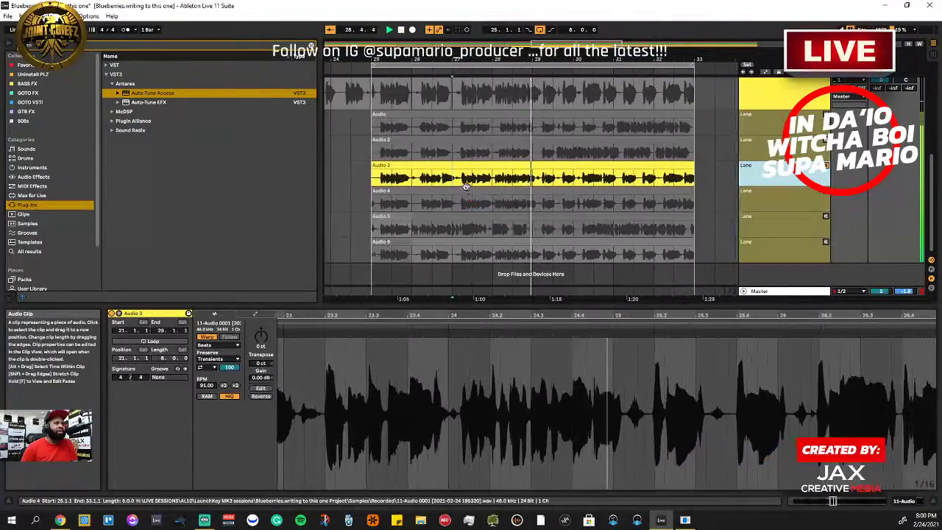
Select 27.1.1 to 29.1.1 on the Audio 3 take and stop auditioning its lane
{"action": "left_click_drag", "start_coordinate": [447, 182], "coordinate": [520, 189]}
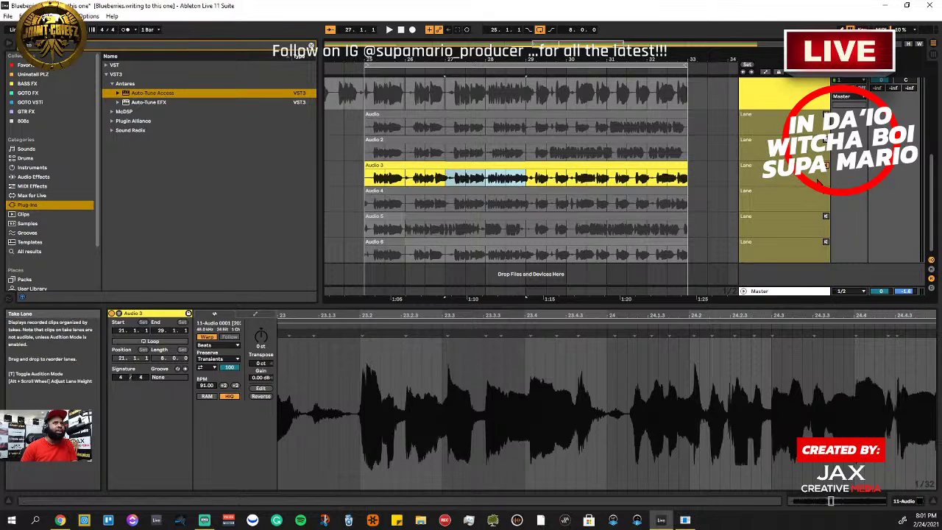
{"action": "left_click", "coordinate": [827, 168]}
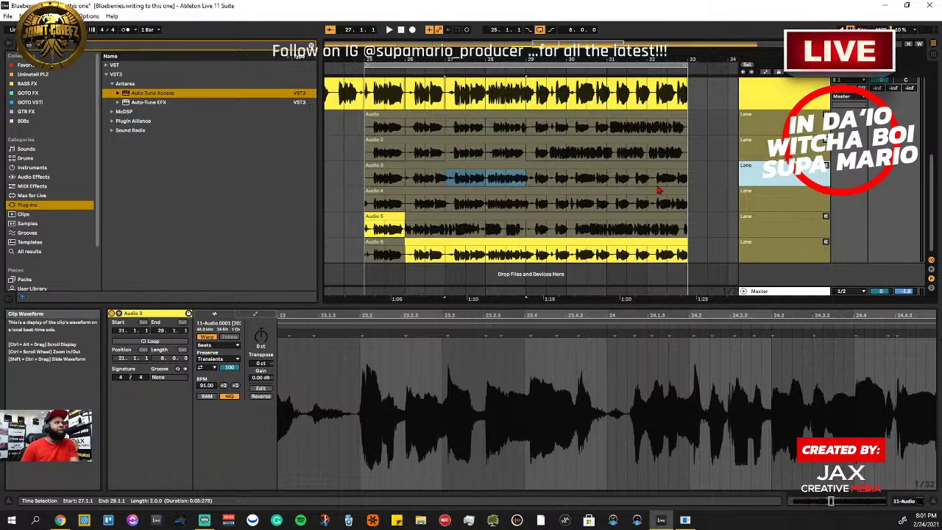
{"action": "left_click", "coordinate": [454, 182]}
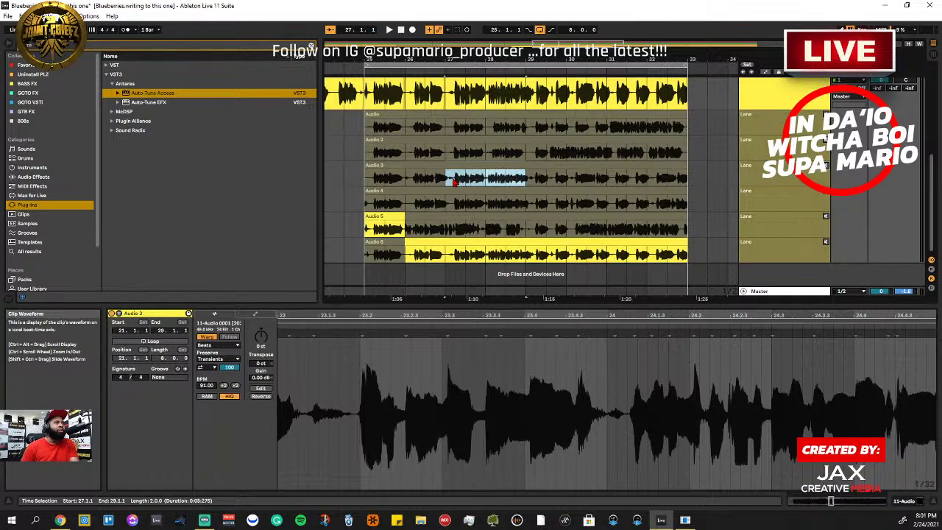
Copy 27.1.1 to 29.1.1 of the Audio 4 take into the main lane, and replace it with the same section of Audio 3
{"action": "left_click_drag", "start_coordinate": [447, 207], "coordinate": [527, 208]}
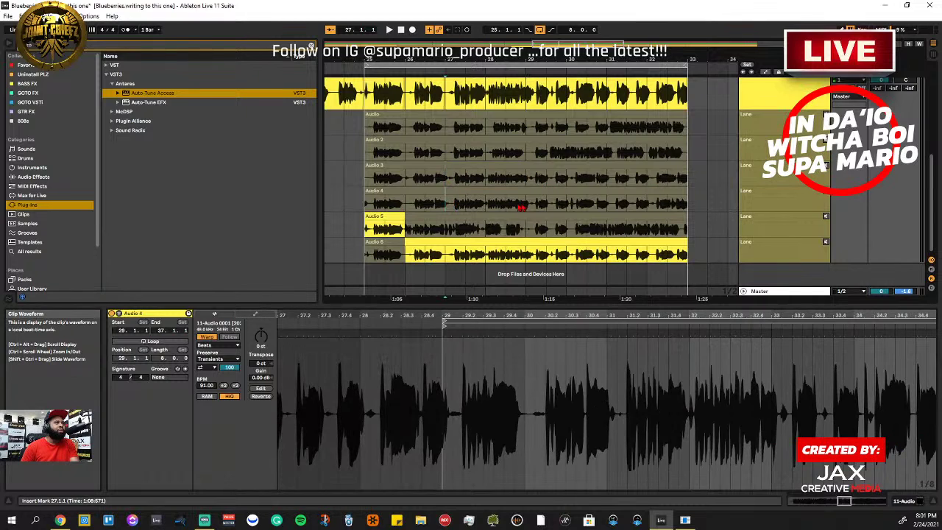
{"action": "key", "text": "Return"}
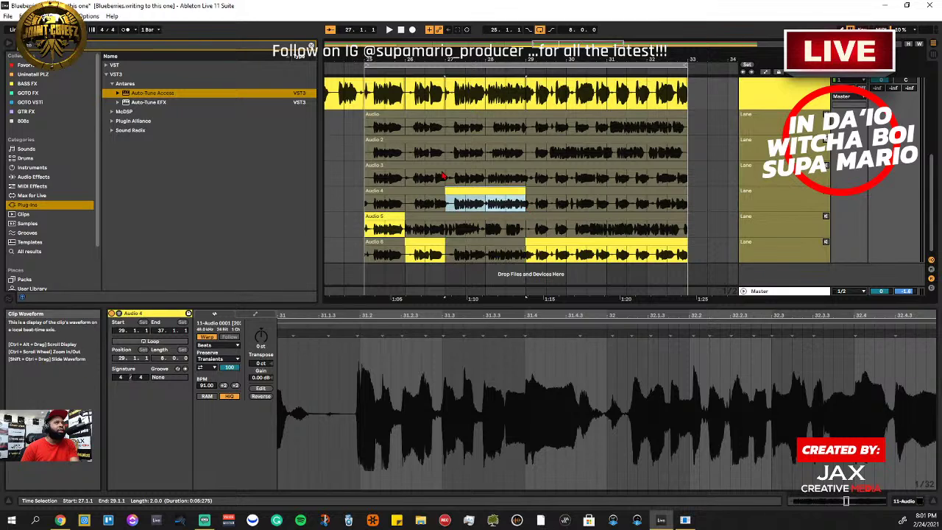
{"action": "left_click_drag", "start_coordinate": [449, 179], "coordinate": [527, 179]}
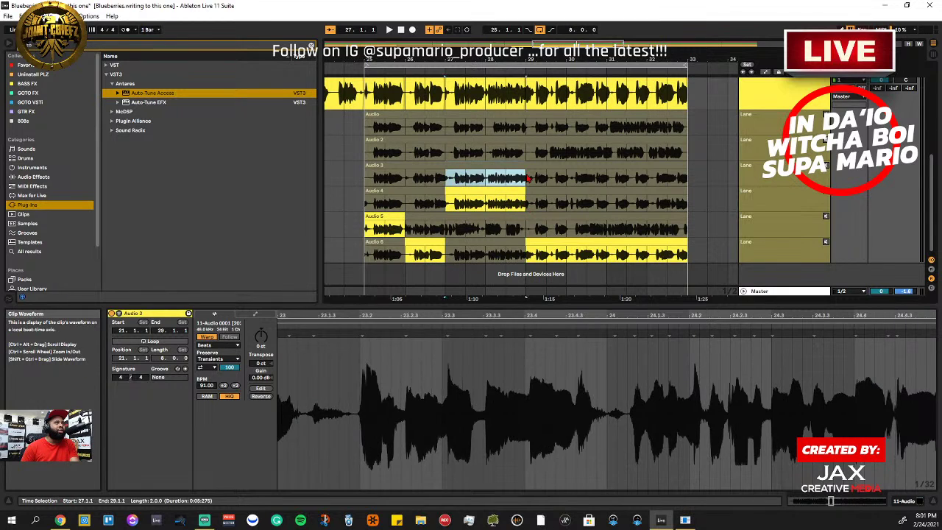
{"action": "key", "text": "Return"}
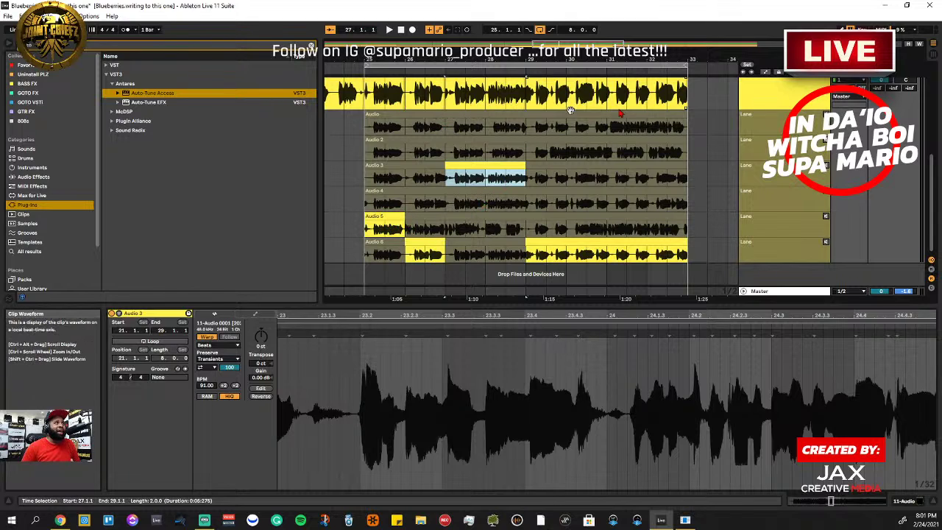
Audition the Audio 4 take lane from 29.1.1
{"action": "scroll", "coordinate": [933, 177], "scroll_direction": "up", "scroll_amount": 1}
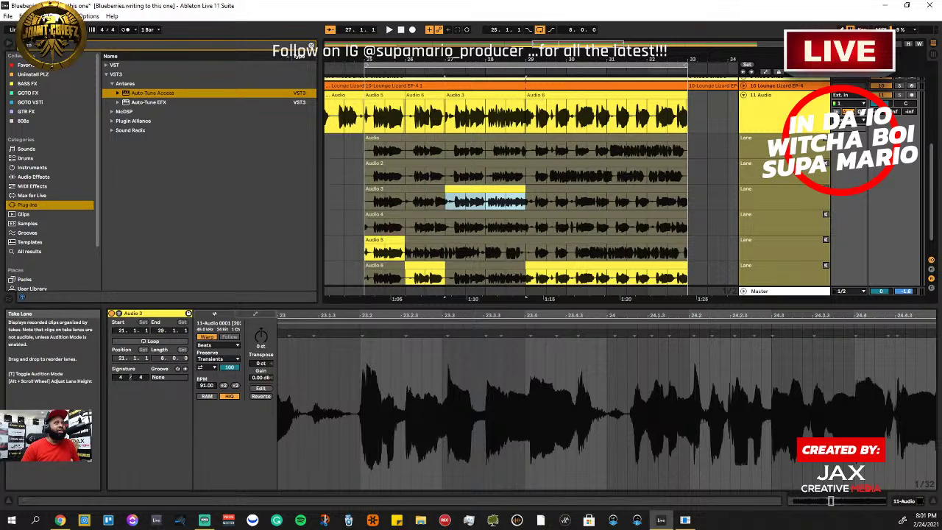
{"action": "scroll", "coordinate": [932, 166], "scroll_direction": "down", "scroll_amount": 1}
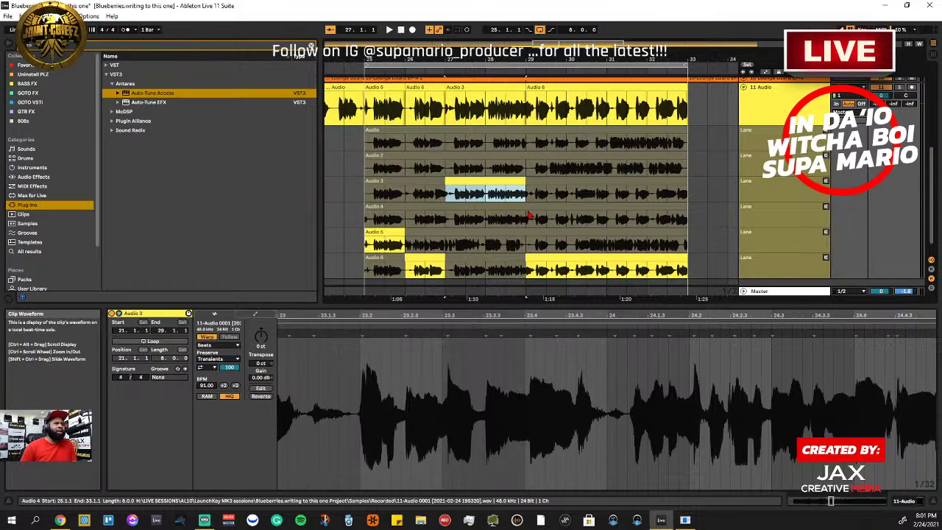
{"action": "left_click", "coordinate": [826, 207]}
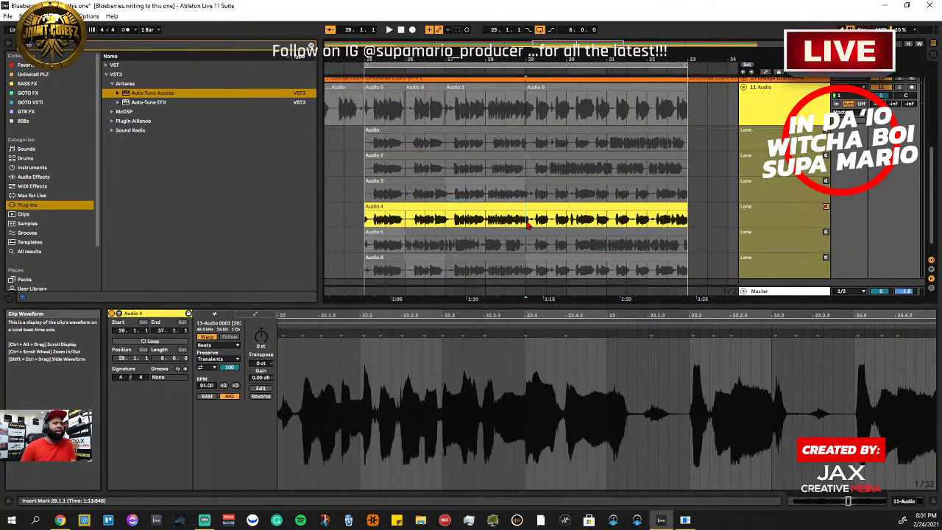
{"action": "key", "text": "space"}
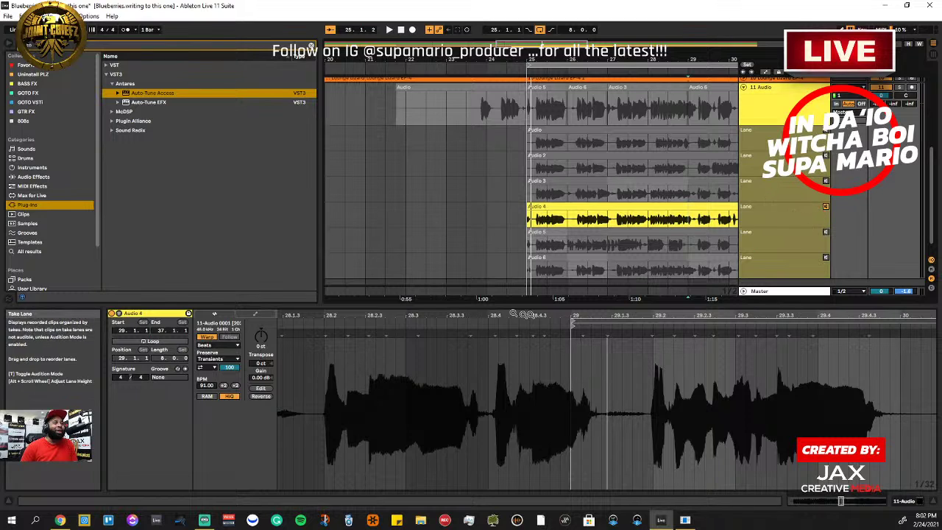
Stop auditioning the Audio 4 take lane and copy its section from 29.1.1 to 33.1.1 into the main lane
{"action": "left_click_drag", "start_coordinate": [551, 47], "coordinate": [588, 48]}
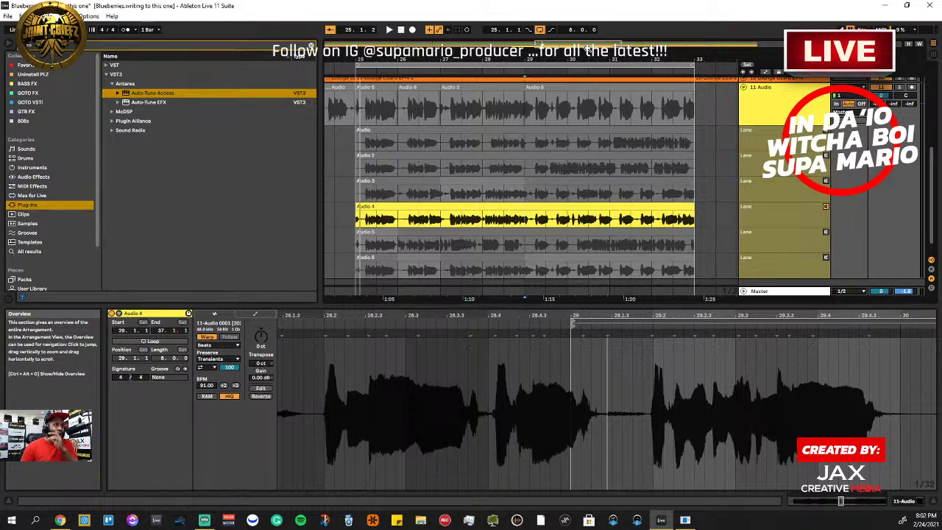
{"action": "scroll", "coordinate": [551, 181], "scroll_direction": "right", "scroll_amount": 3}
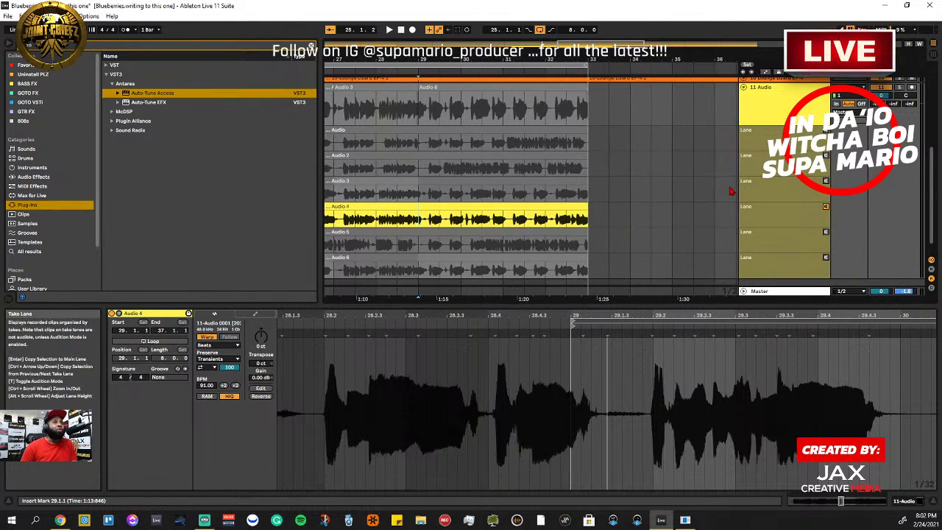
{"action": "left_click", "coordinate": [827, 208]}
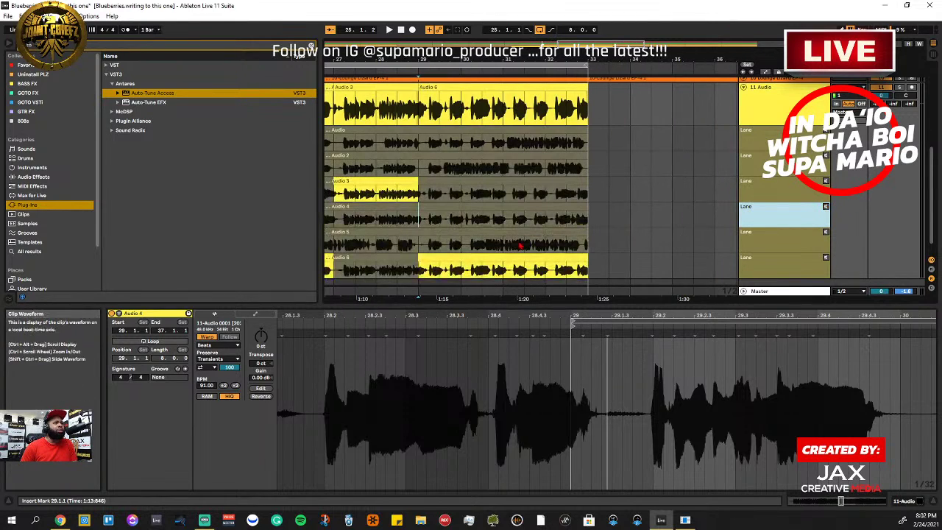
{"action": "left_click", "coordinate": [420, 224]}
{"action": "left_click_drag", "start_coordinate": [430, 224], "coordinate": [586, 221]}
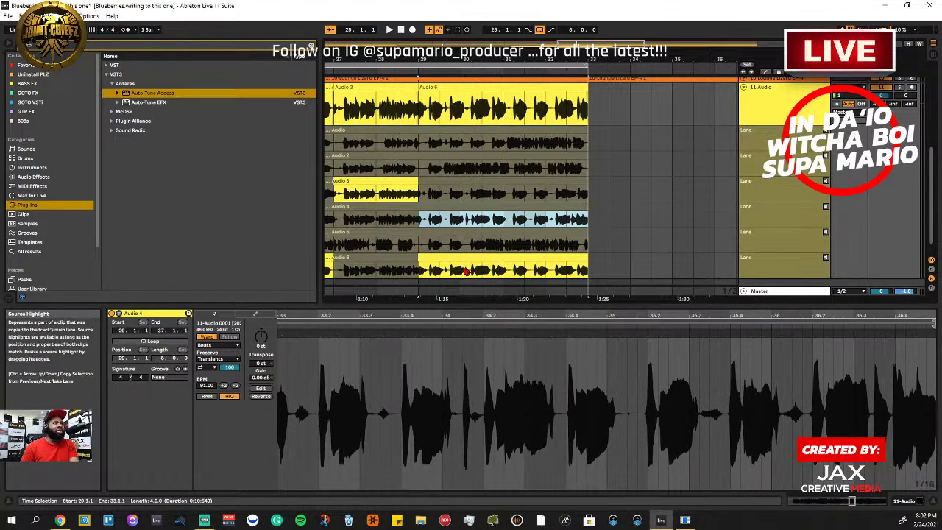
{"action": "key", "text": "Return"}
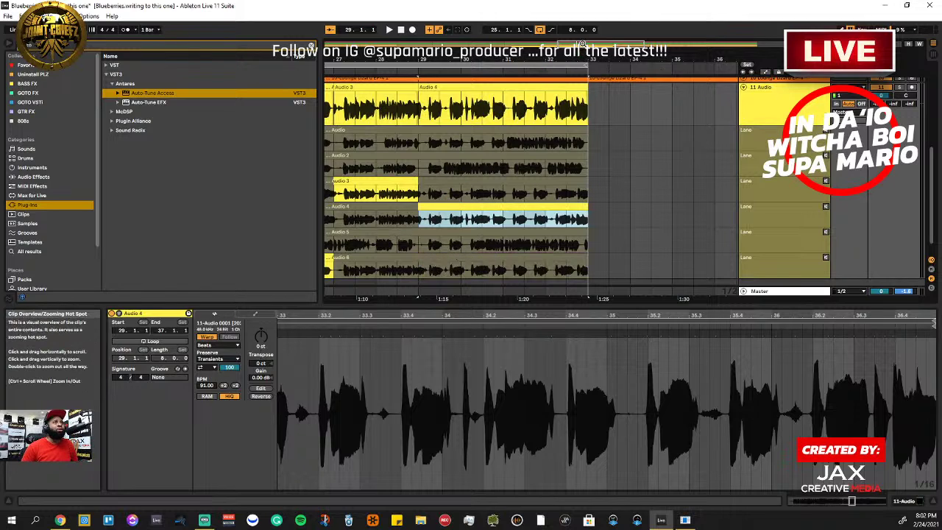
Play the comped main lane of the 11 Audio track from 25.1.1 and stop playback
{"action": "scroll", "coordinate": [442, 121], "scroll_direction": "left", "scroll_amount": 5}
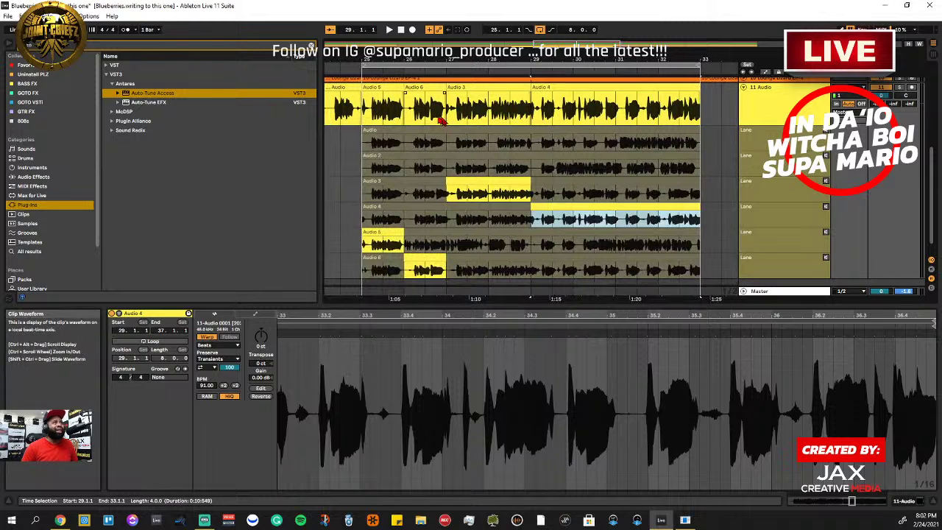
{"action": "left_click", "coordinate": [362, 120]}
{"action": "key", "text": "space"}
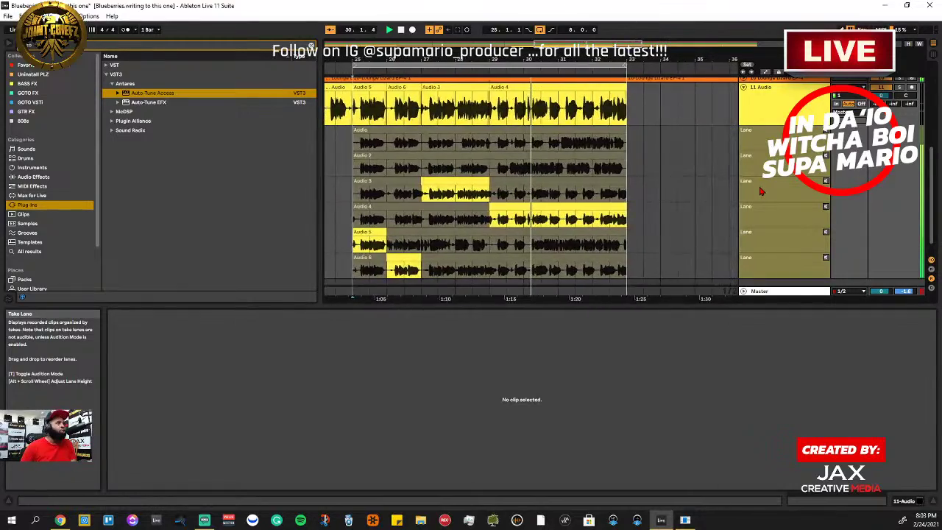
{"action": "key", "text": "space"}
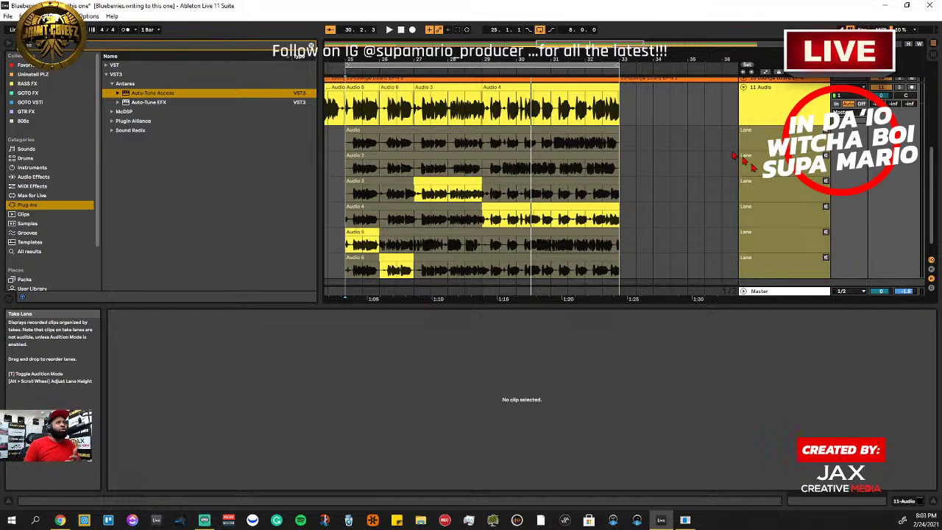
{"action": "left_click", "coordinate": [744, 87]}
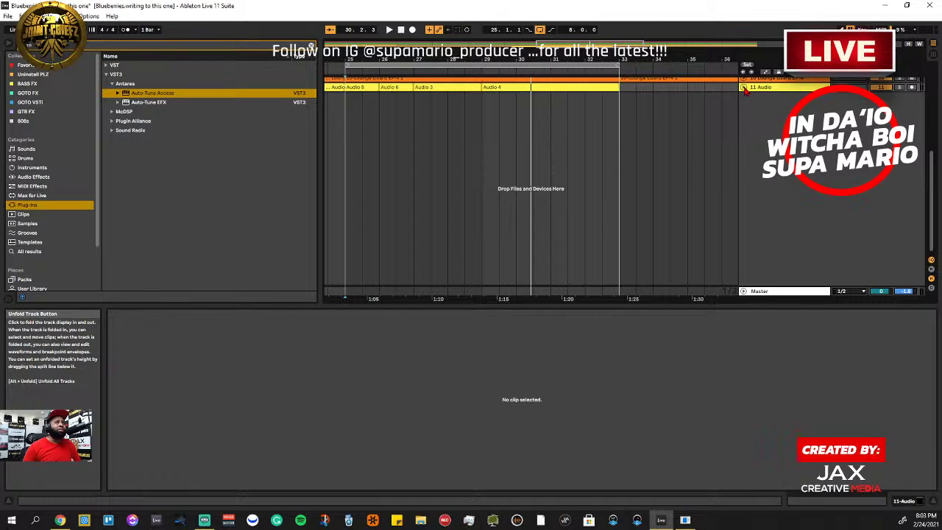
{"action": "left_click", "coordinate": [743, 87]}
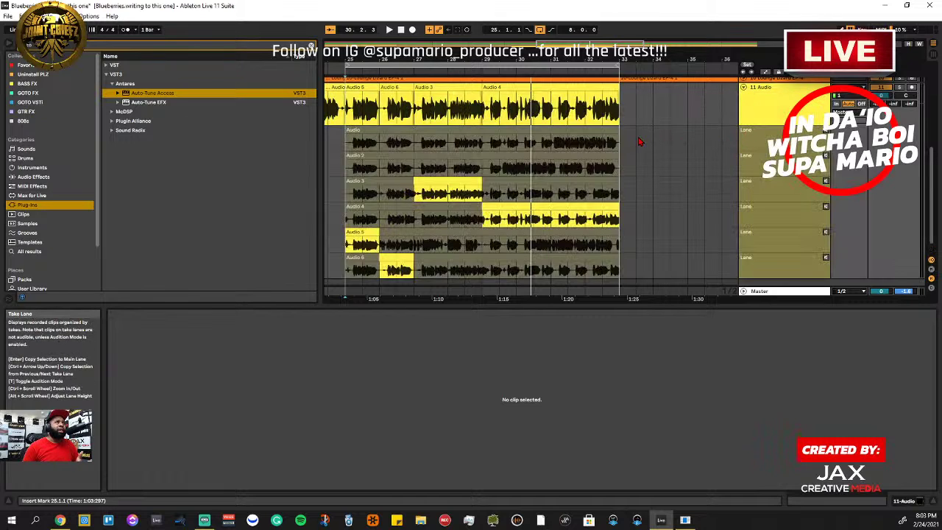
{"action": "left_click_drag", "start_coordinate": [467, 59], "coordinate": [495, 58]}
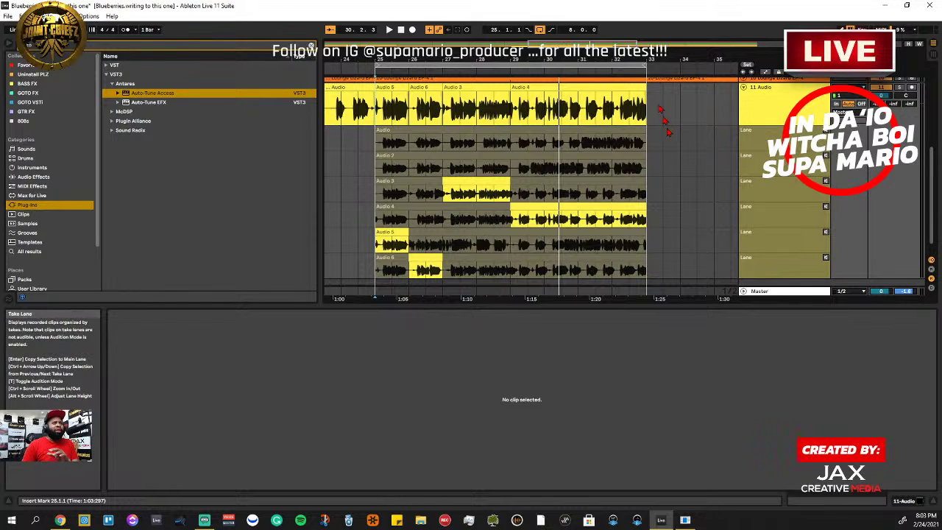
Hide the take lanes of the 11 Audio track
{"action": "left_click", "coordinate": [783, 91]}
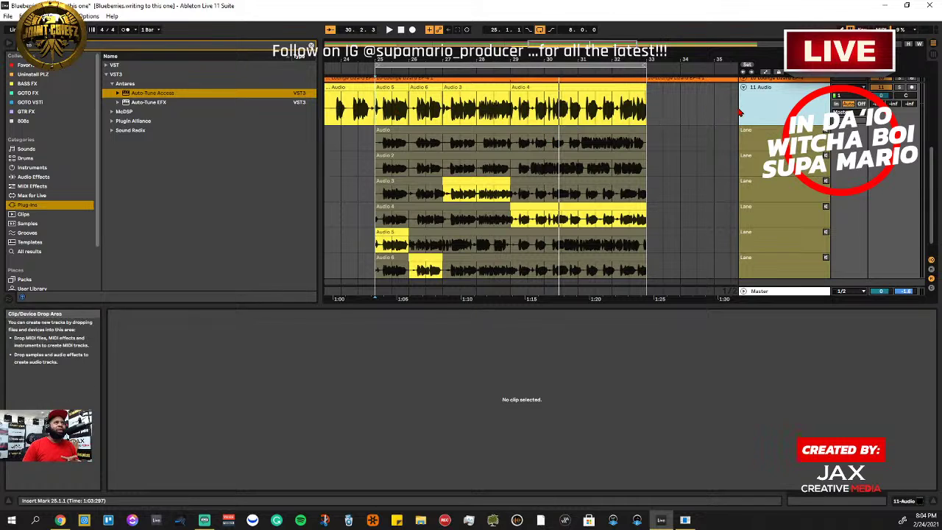
{"action": "right_click", "coordinate": [765, 110]}
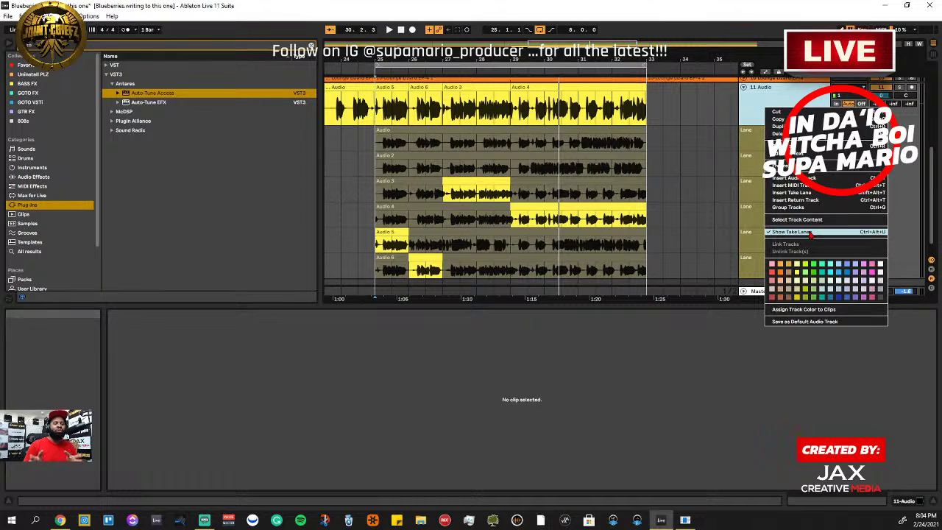
{"action": "left_click", "coordinate": [809, 232]}
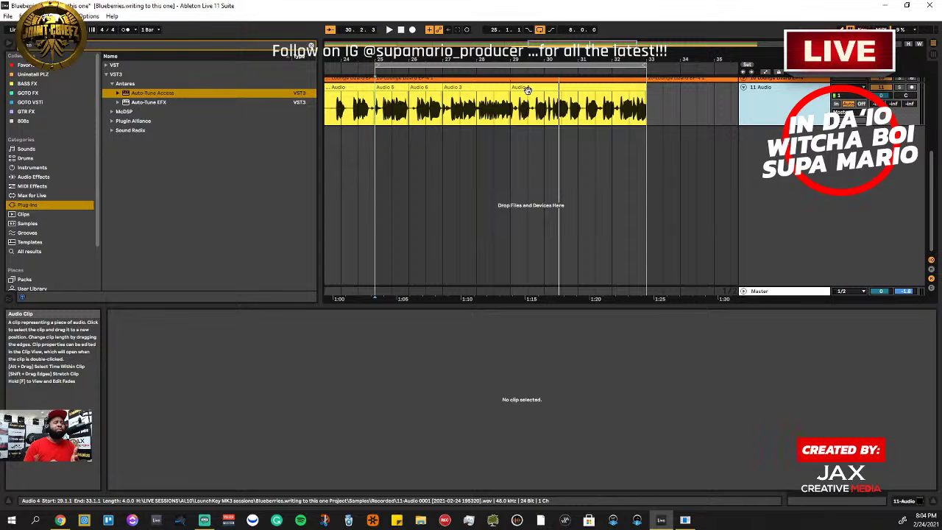
Place the insert mark at 25.1.1 on the 11 Audio track and play the comped vocal with the full arrangement
{"action": "scroll", "coordinate": [751, 204], "scroll_direction": "up", "scroll_amount": 4}
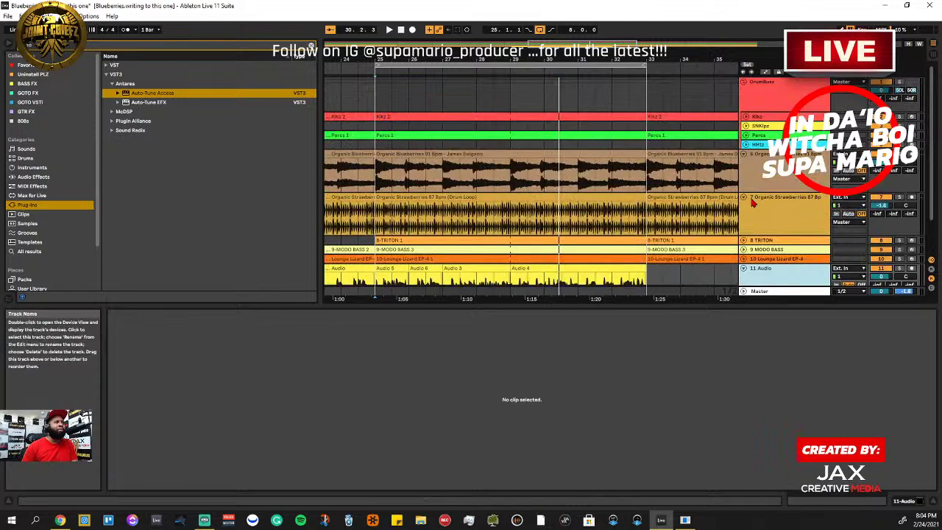
{"action": "scroll", "coordinate": [750, 204], "scroll_direction": "down", "scroll_amount": 1}
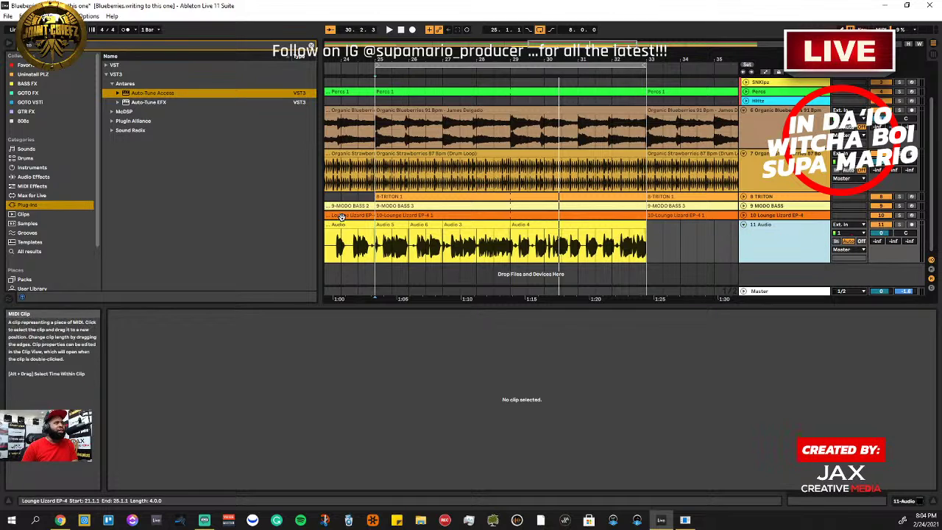
{"action": "left_click", "coordinate": [376, 257]}
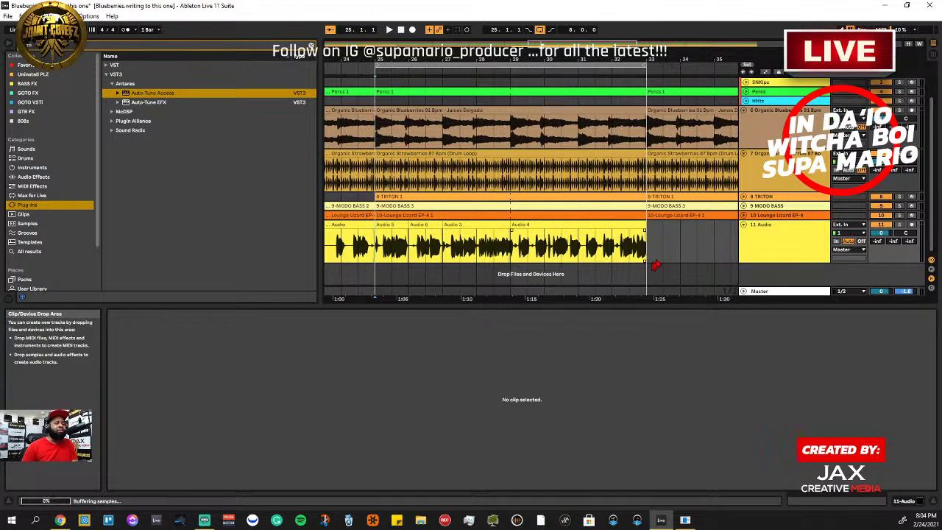
{"action": "key", "text": "space"}
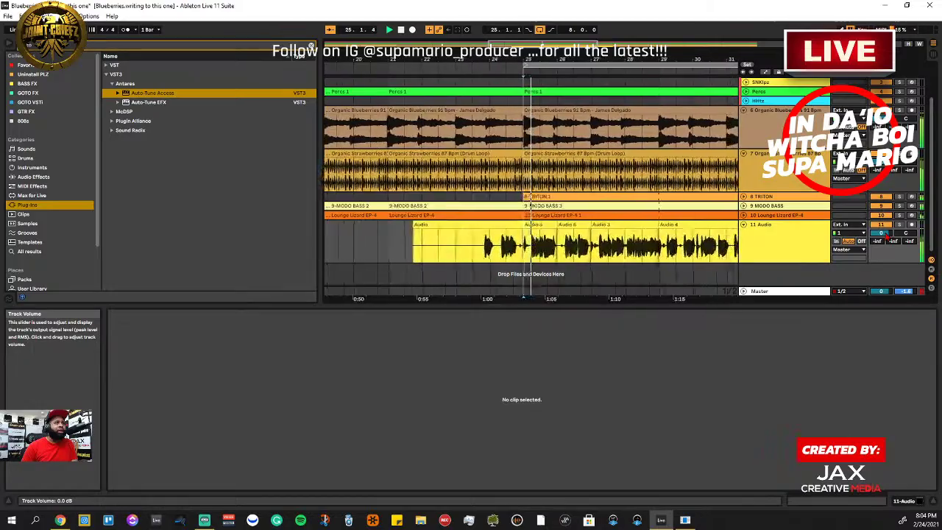
Lower the 11 Audio track's volume to -3.8 dB and stop playback
{"action": "left_click_drag", "start_coordinate": [876, 232], "coordinate": [875, 235]}
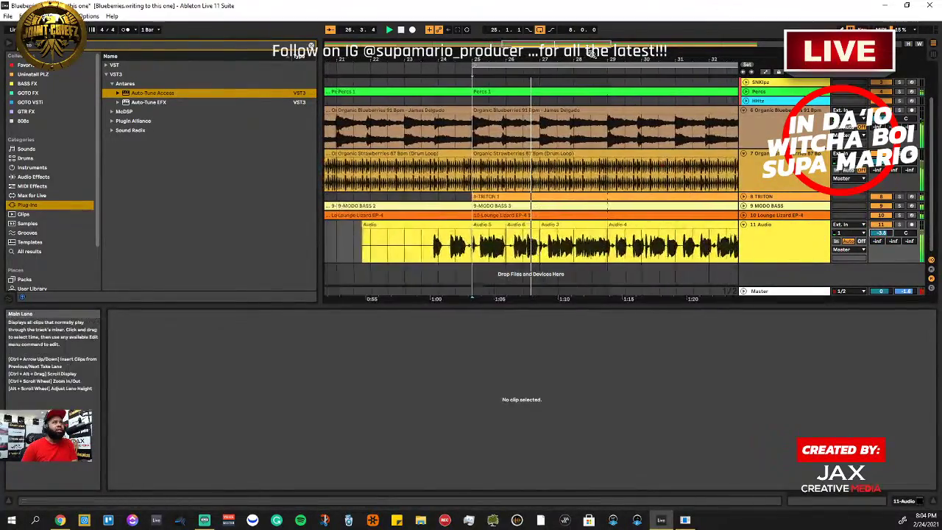
{"action": "key", "text": "space"}
{"action": "left_click_drag", "start_coordinate": [591, 53], "coordinate": [486, 46]}
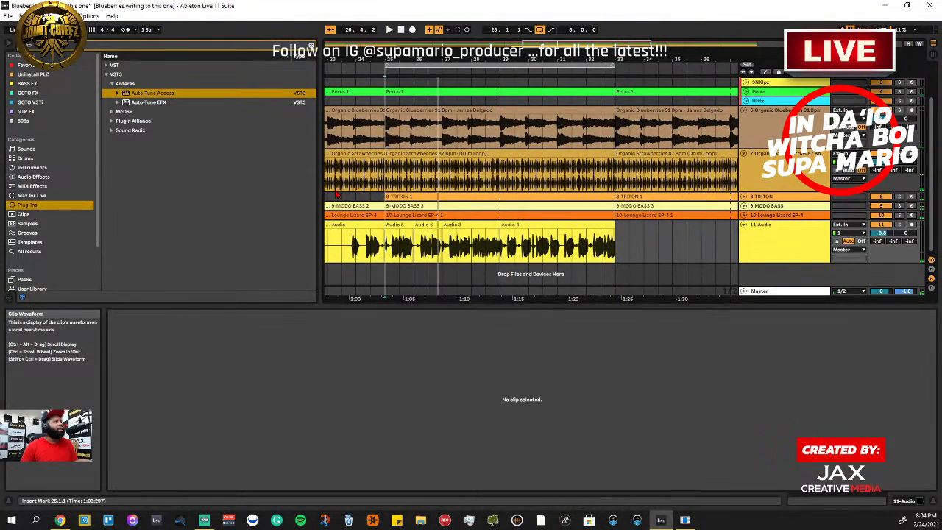
Clear the browser search and look through the plug-in folders and the GOTO VSTi collection for an instrument
{"action": "left_click", "coordinate": [311, 45]}
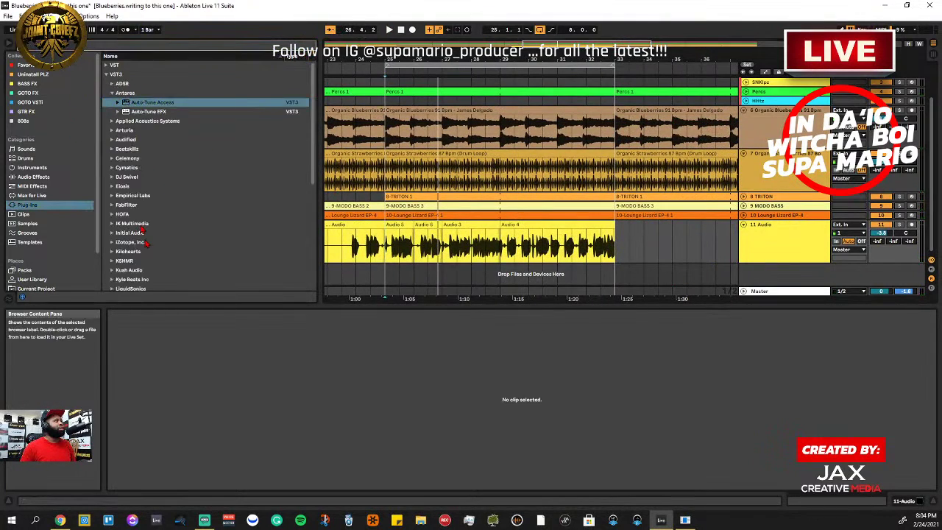
{"action": "scroll", "coordinate": [147, 239], "scroll_direction": "down", "scroll_amount": 5}
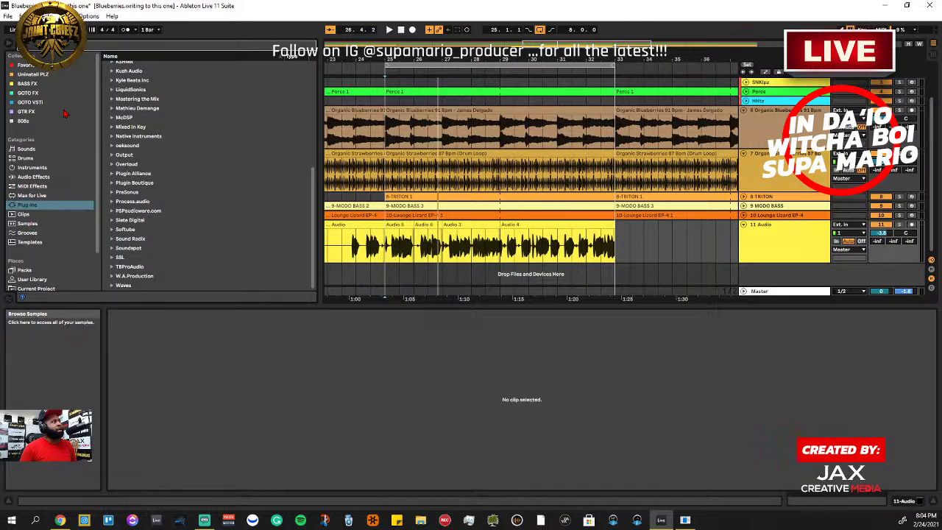
{"action": "left_click", "coordinate": [36, 102]}
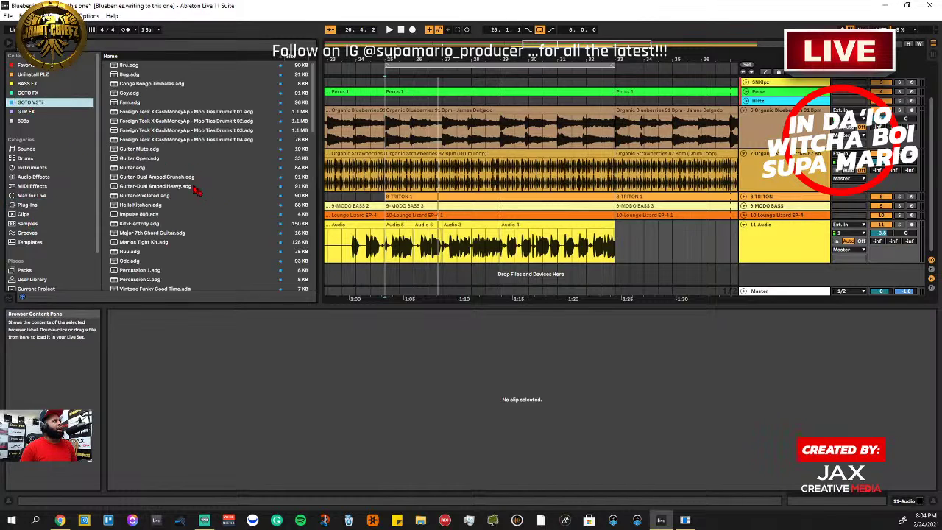
{"action": "scroll", "coordinate": [191, 186], "scroll_direction": "down", "scroll_amount": 5}
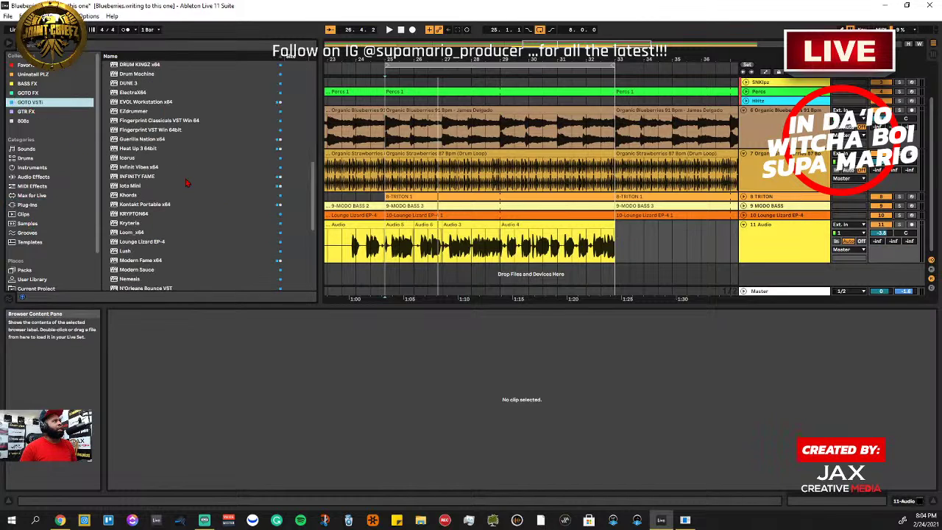
{"action": "left_click", "coordinate": [28, 205]}
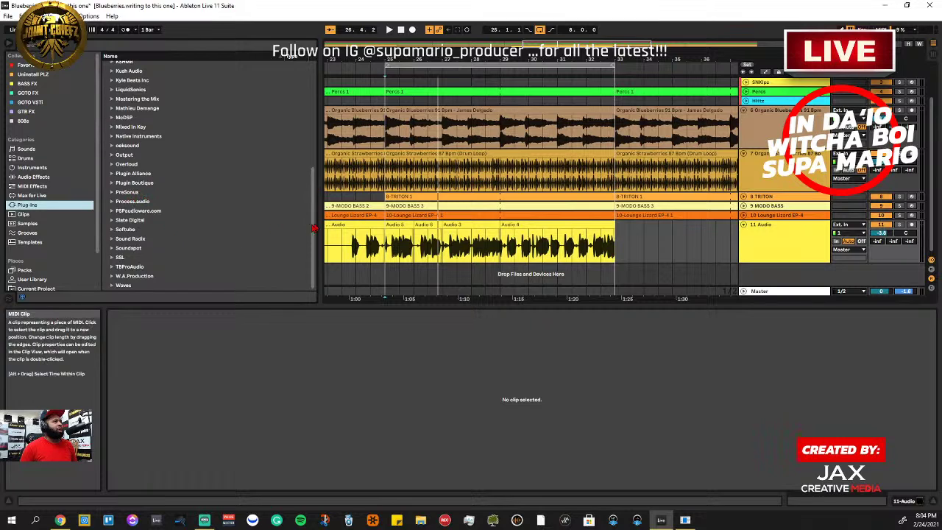
{"action": "left_click_drag", "start_coordinate": [312, 234], "coordinate": [312, 121]}
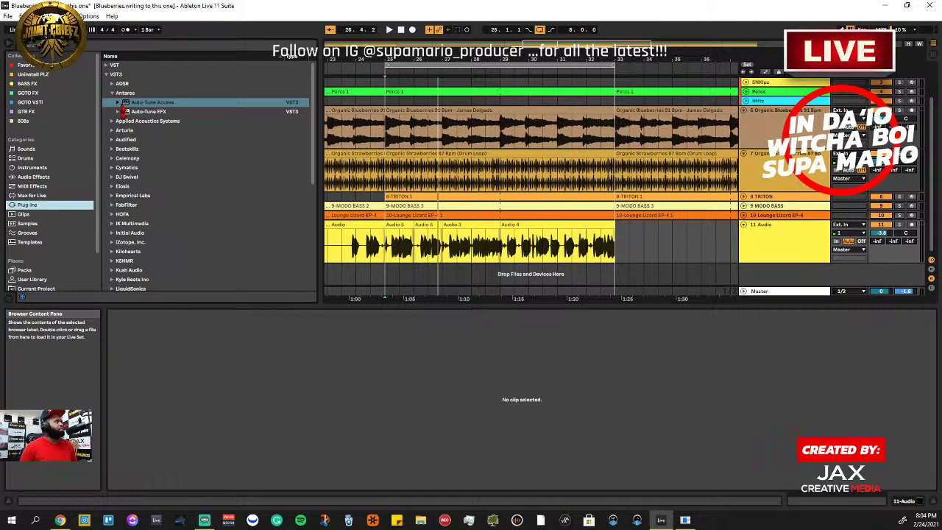
Load Ample Guitar Fender Stratocaster 50th from the VST Virtual Instruments folder onto a new track below 11 Audio
{"action": "left_click", "coordinate": [107, 75]}
{"action": "left_click", "coordinate": [106, 65]}
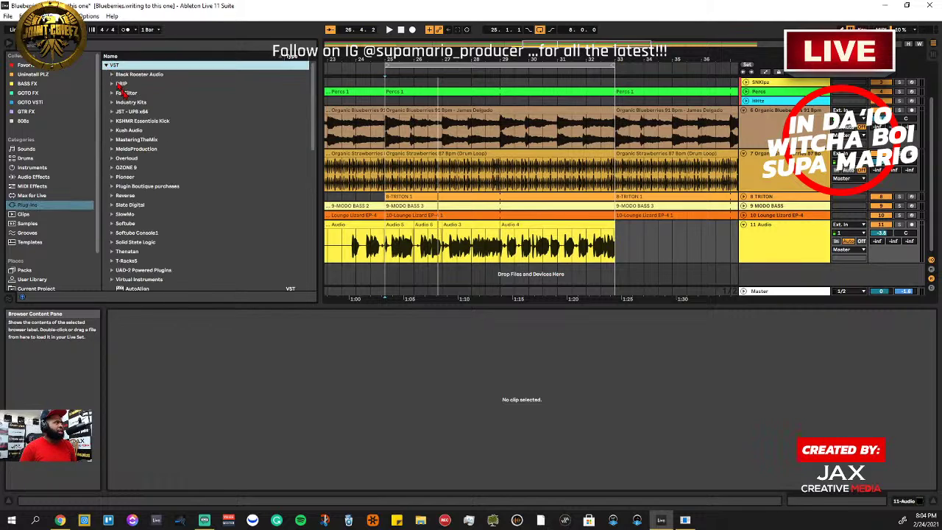
{"action": "scroll", "coordinate": [178, 192], "scroll_direction": "down", "scroll_amount": 10}
{"action": "scroll", "coordinate": [178, 192], "scroll_direction": "up", "scroll_amount": 6}
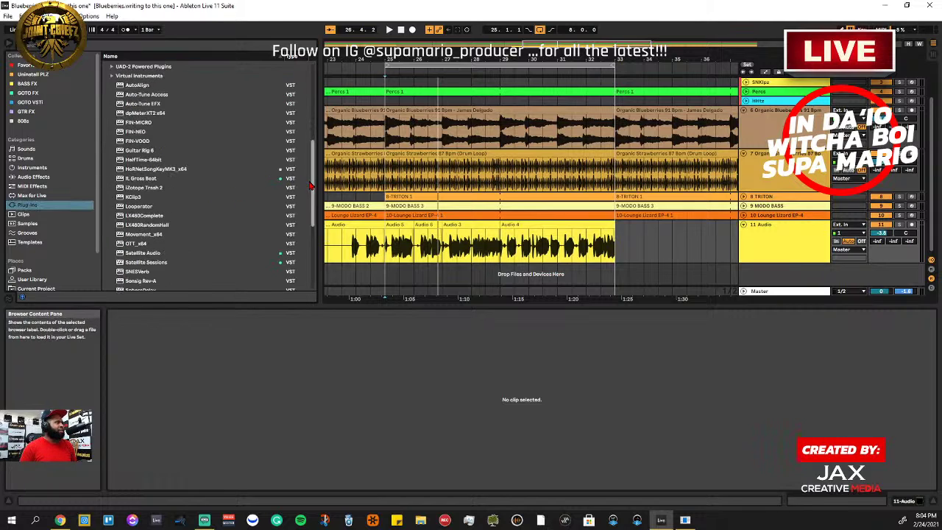
{"action": "scroll", "coordinate": [277, 179], "scroll_direction": "up", "scroll_amount": 3}
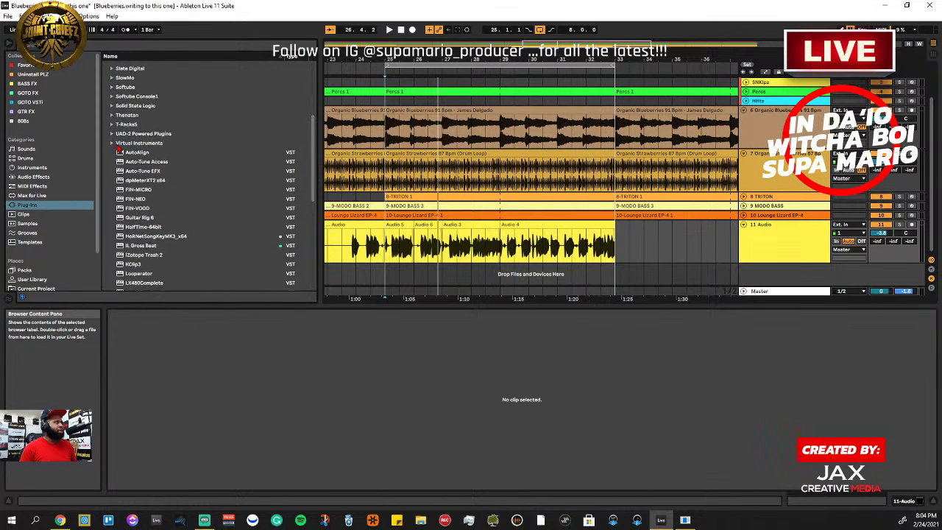
{"action": "left_click", "coordinate": [115, 144]}
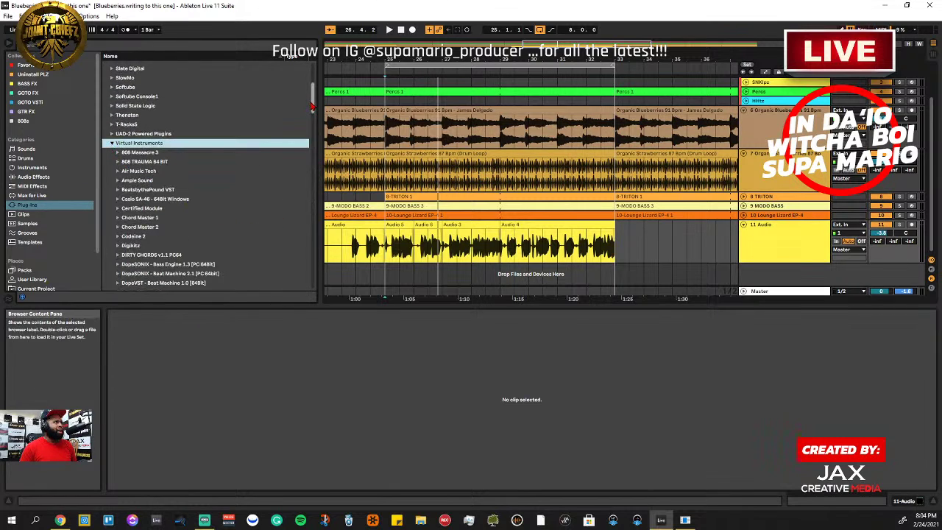
{"action": "left_click_drag", "start_coordinate": [312, 107], "coordinate": [319, 205]}
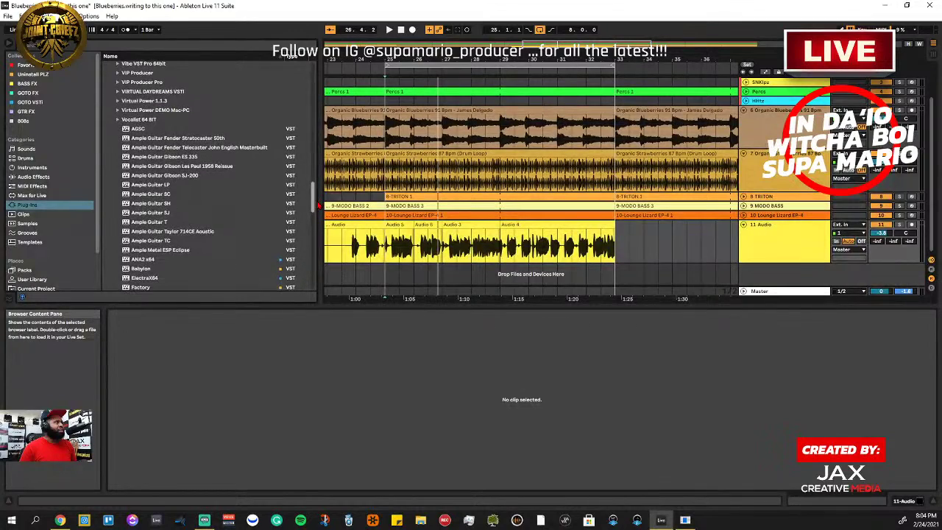
{"action": "left_click", "coordinate": [203, 139]}
{"action": "left_click_drag", "start_coordinate": [203, 139], "coordinate": [760, 276]}
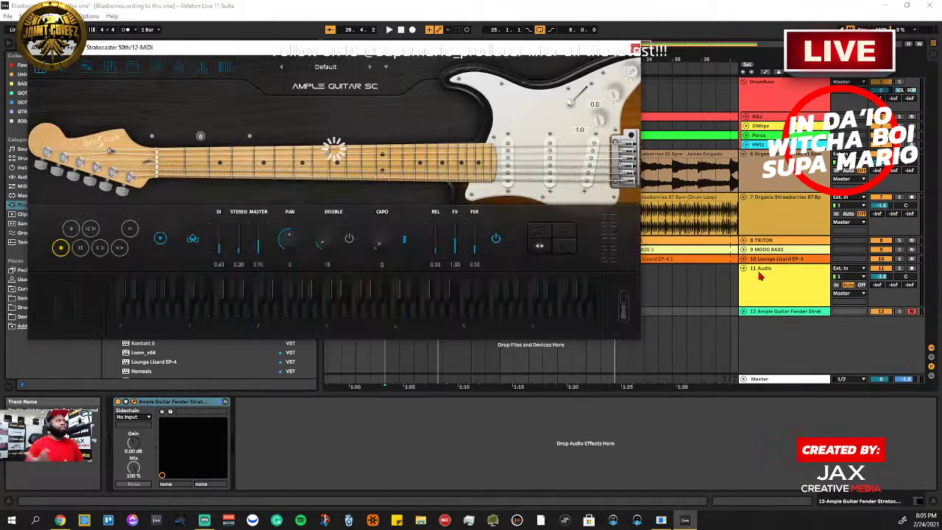
Move the Ample Guitar window fully into view, audition it with the arrangement playing, and close it
{"action": "left_click_drag", "start_coordinate": [573, 50], "coordinate": [797, 343]}
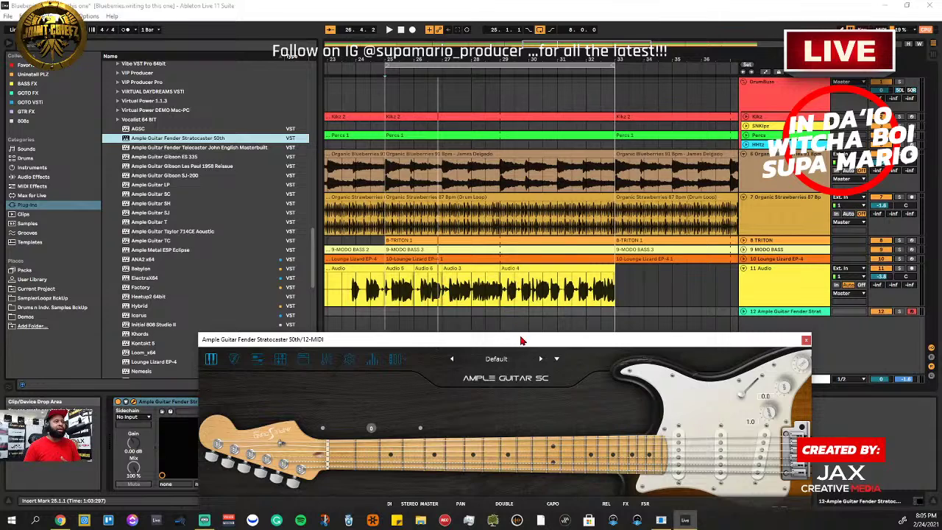
{"action": "left_click_drag", "start_coordinate": [521, 341], "coordinate": [499, 196]}
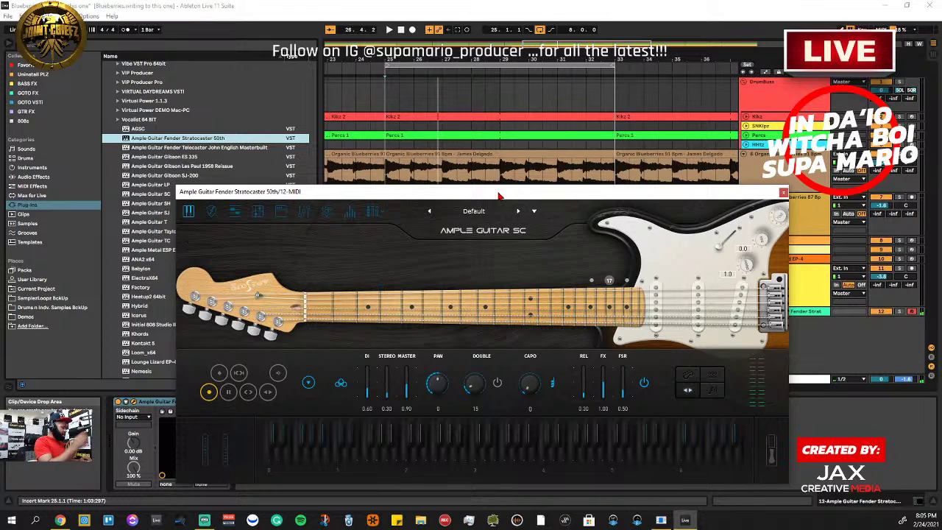
{"action": "key", "text": "space"}
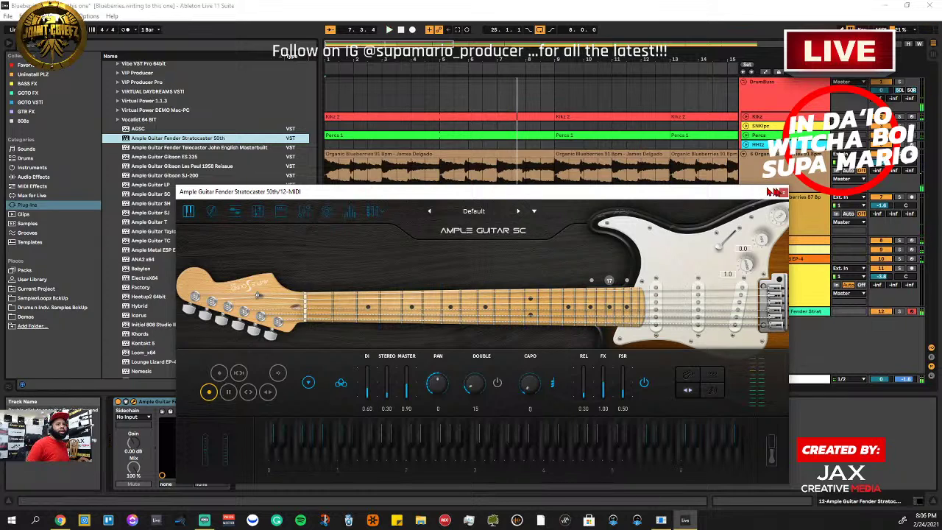
{"action": "left_click", "coordinate": [784, 193]}
Unfold the 12 Ample Guitar track and raise the plug-in's master level to 1.16
{"action": "left_click", "coordinate": [748, 315]}
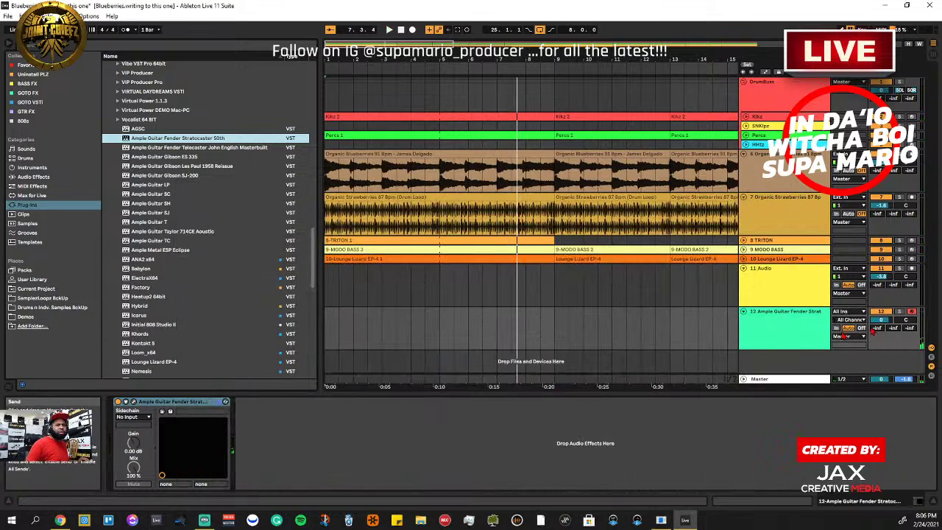
{"action": "left_click", "coordinate": [792, 330]}
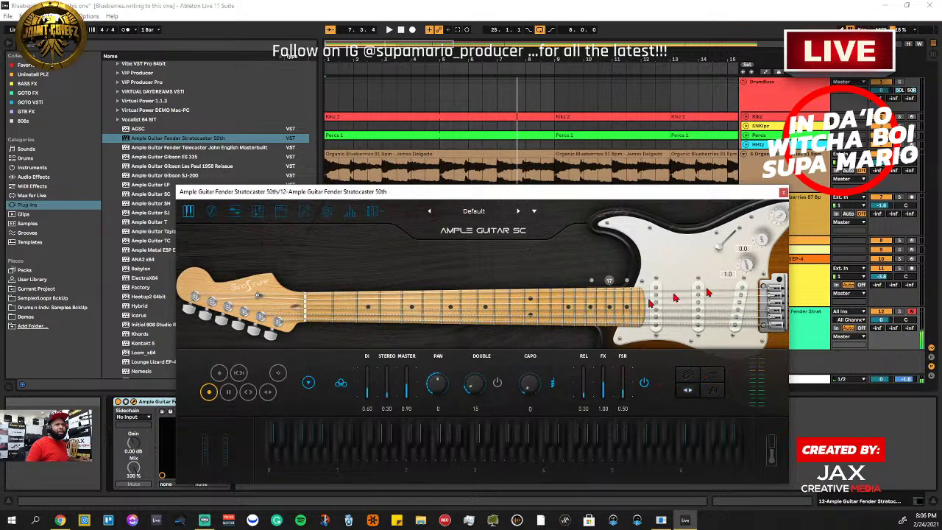
{"action": "left_click", "coordinate": [373, 217]}
{"action": "left_click", "coordinate": [669, 364]}
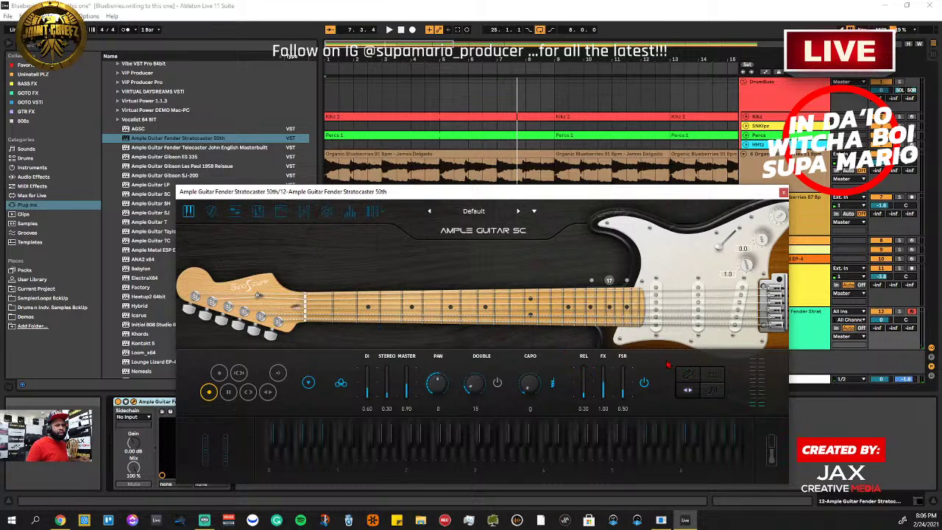
{"action": "left_click_drag", "start_coordinate": [406, 385], "coordinate": [408, 380]}
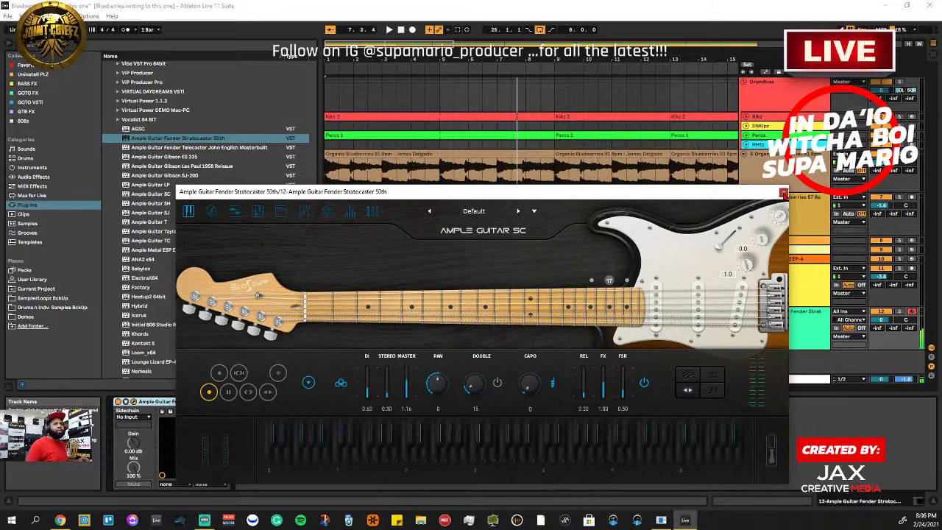
{"action": "left_click", "coordinate": [783, 192]}
Record a MIDI guitar performance on the 12 Ample Guitar track from 21.1.1, looping through the eight bars from 25.1.1
{"action": "left_click_drag", "start_coordinate": [415, 46], "coordinate": [566, 34]}
{"action": "left_click", "coordinate": [451, 109]}
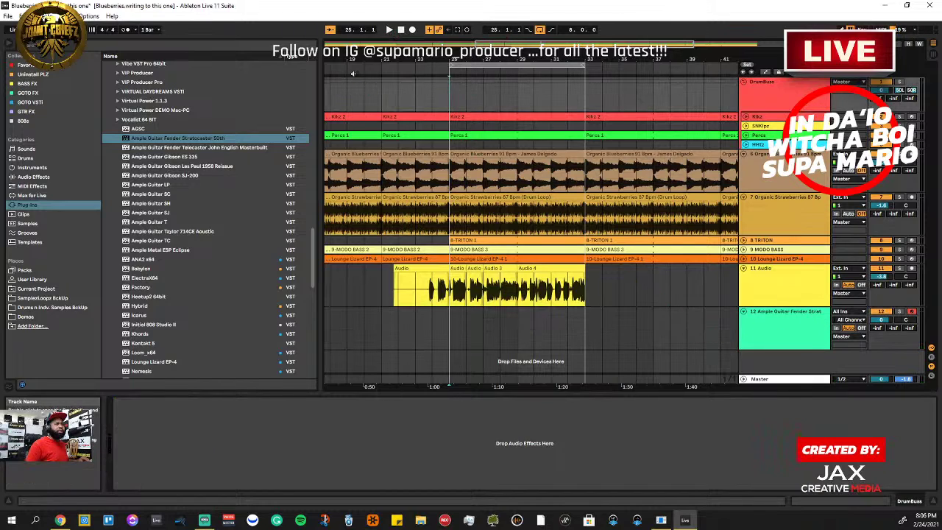
{"action": "left_click", "coordinate": [398, 332]}
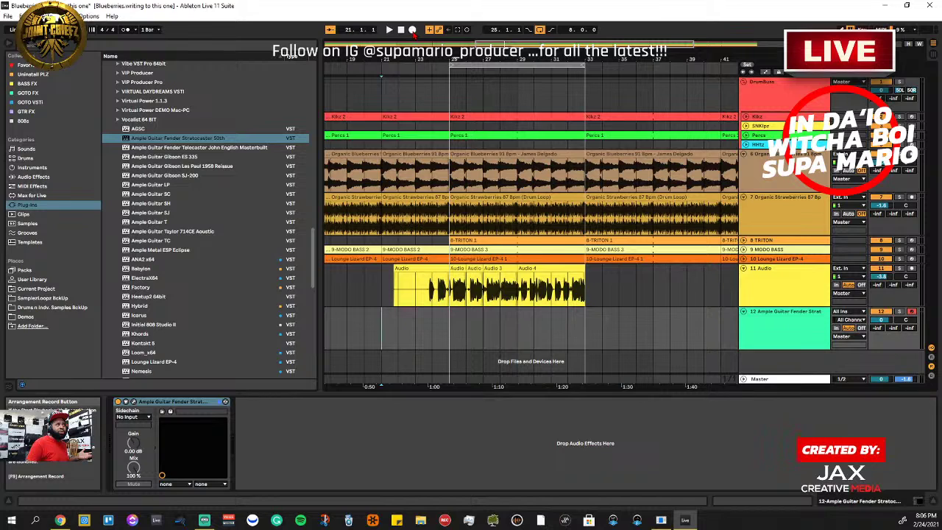
{"action": "left_click", "coordinate": [413, 30]}
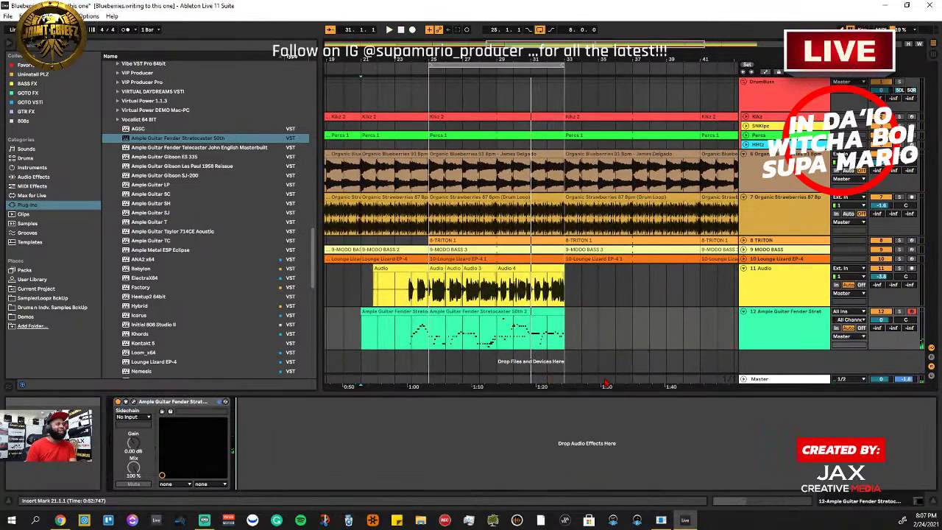
{"action": "left_click", "coordinate": [649, 330]}
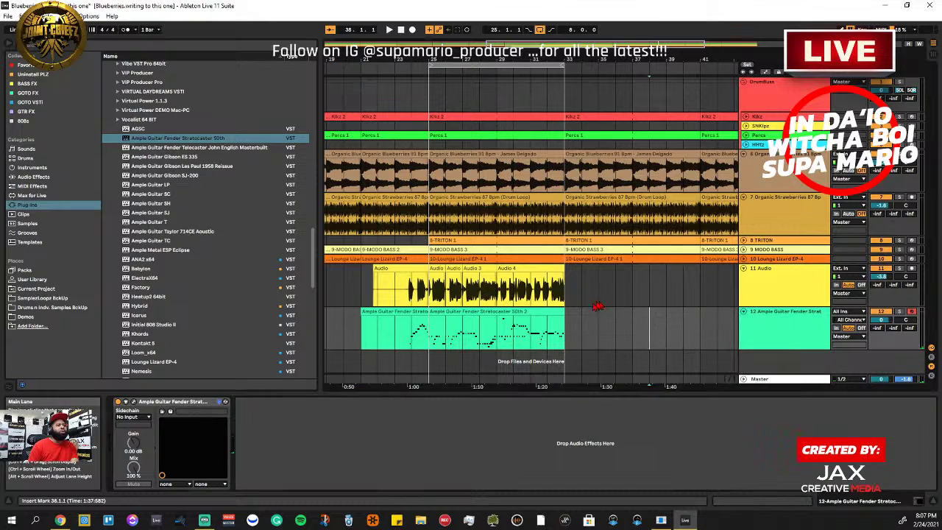
Show the take lanes of the 12 Ample Guitar track
{"action": "left_click", "coordinate": [479, 315]}
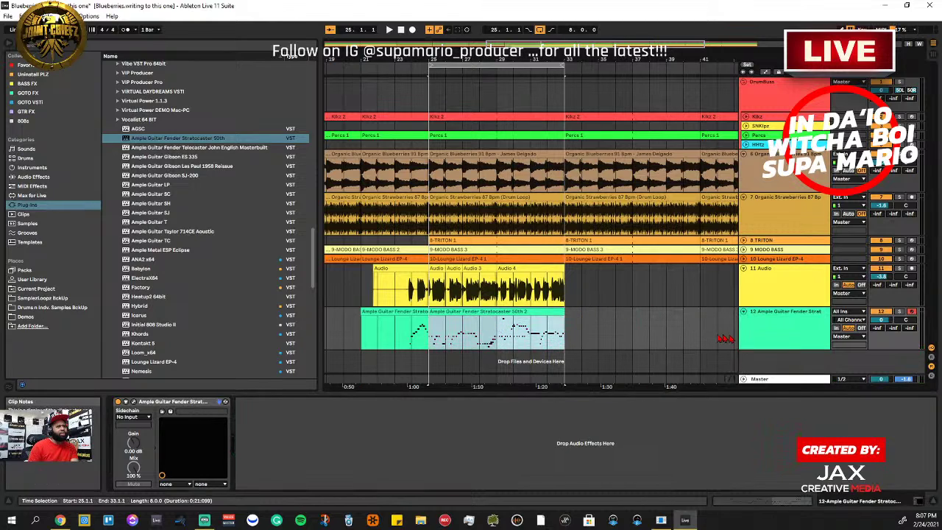
{"action": "right_click", "coordinate": [784, 337]}
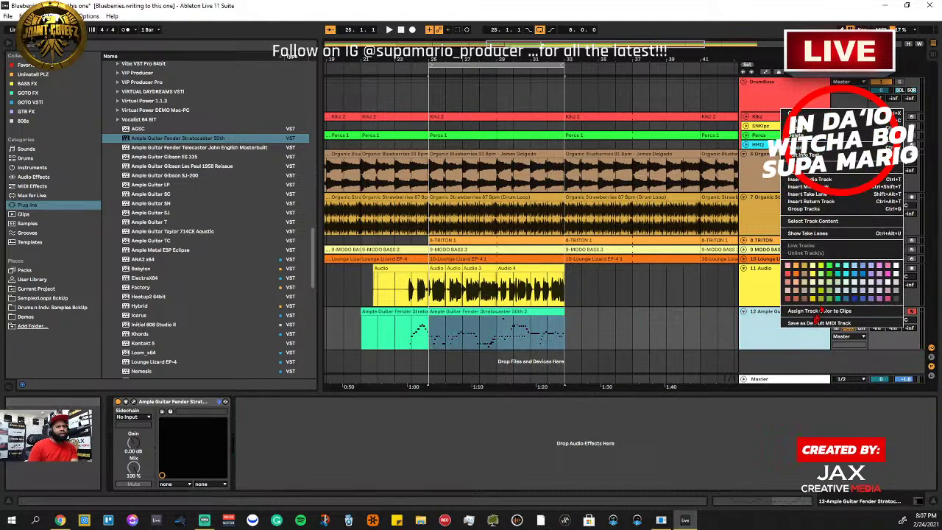
{"action": "left_click", "coordinate": [818, 233]}
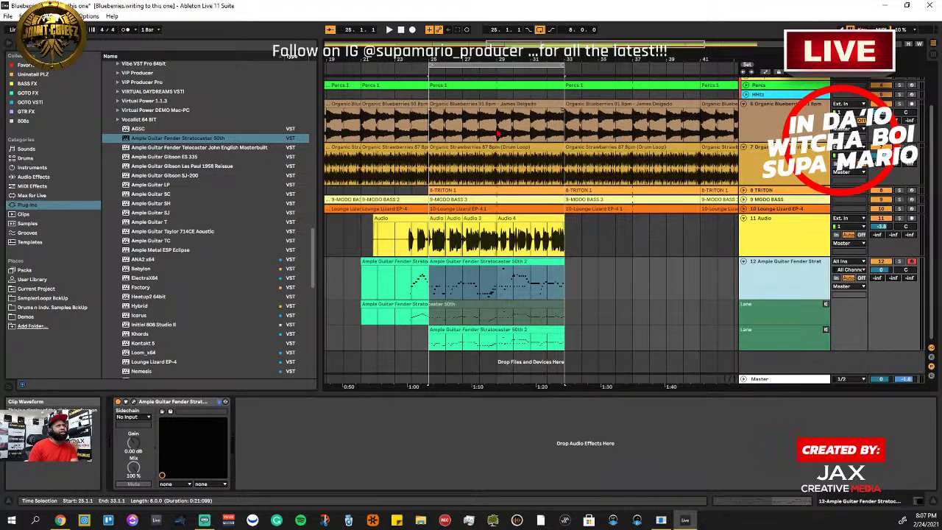
Play the recorded guitar take from 26.1.1 with the arrangement and check the track levels in the Session mixer
{"action": "left_click", "coordinate": [457, 319]}
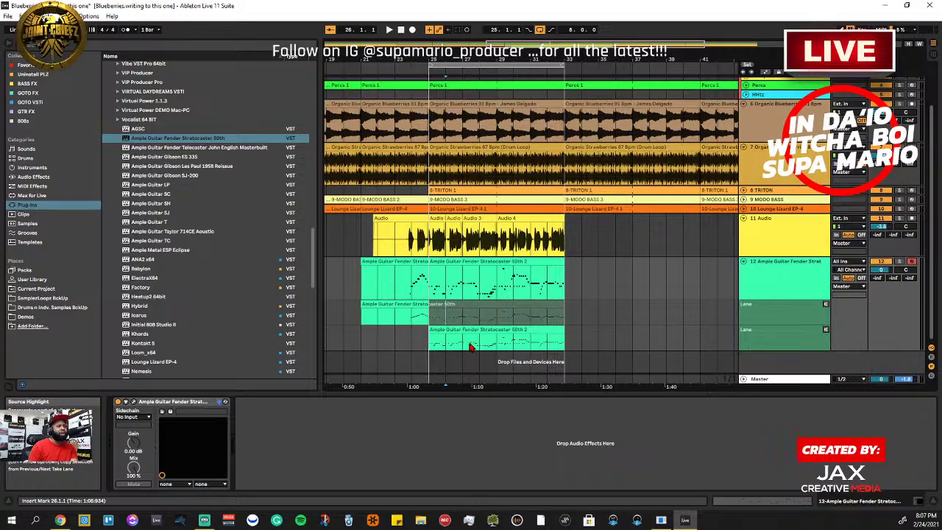
{"action": "key", "text": "space"}
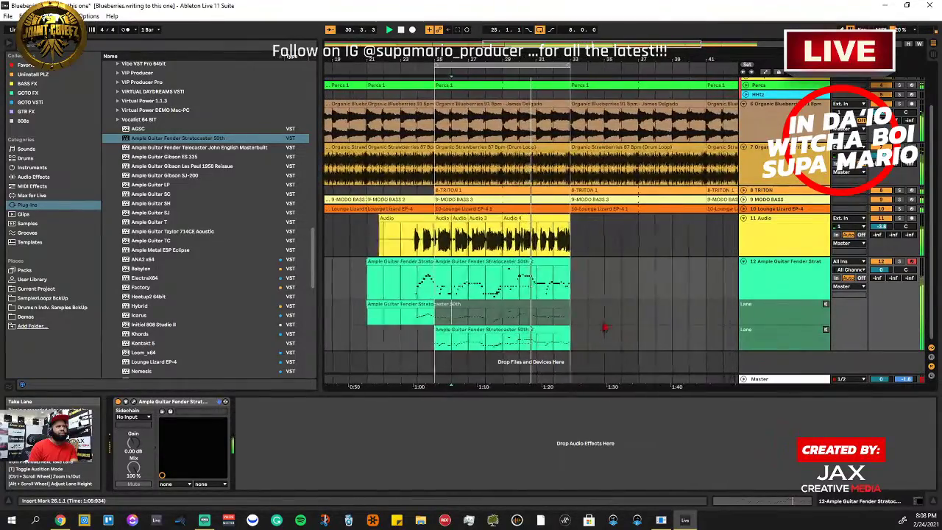
{"action": "key", "text": "Tab"}
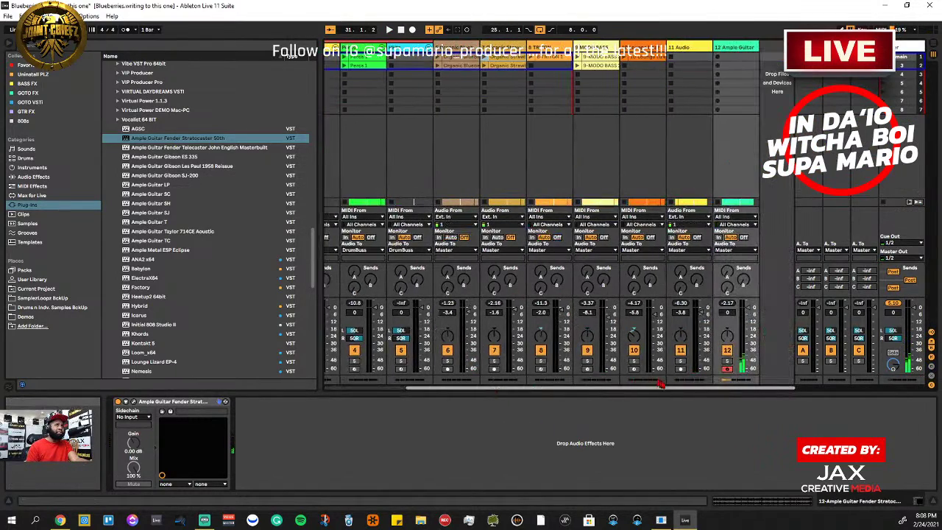
{"action": "key", "text": "Tab"}
Copy the section from 25.1.1 to 29.1.1 of the first guitar take lane to the main lane
{"action": "right_click", "coordinate": [447, 305]}
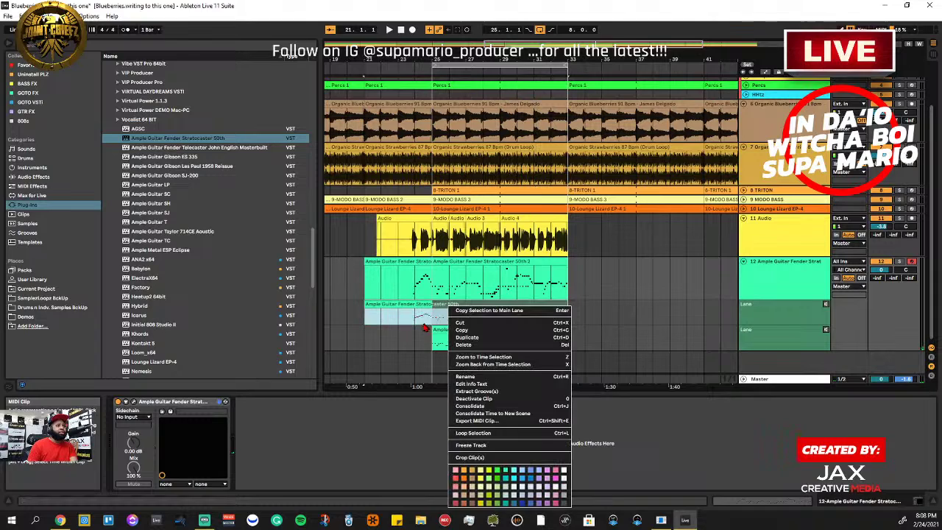
{"action": "left_click", "coordinate": [441, 319]}
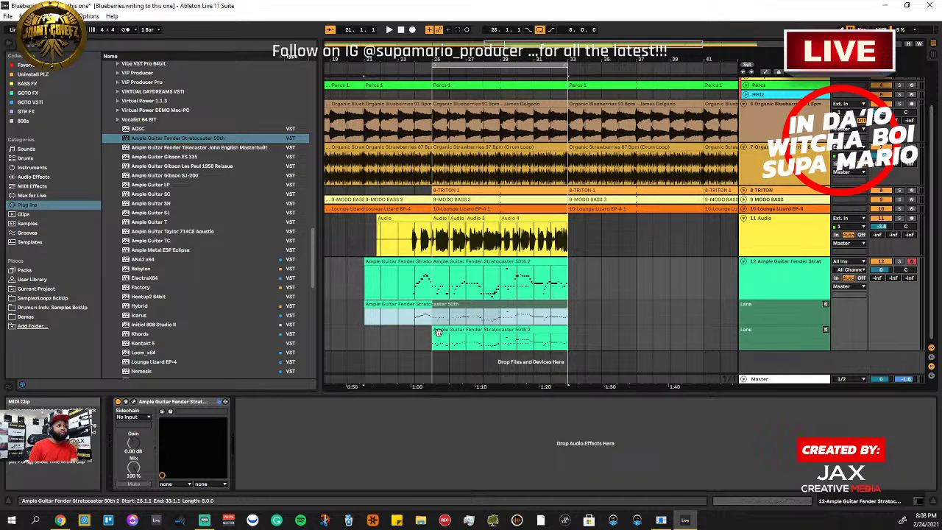
{"action": "left_click", "coordinate": [467, 342]}
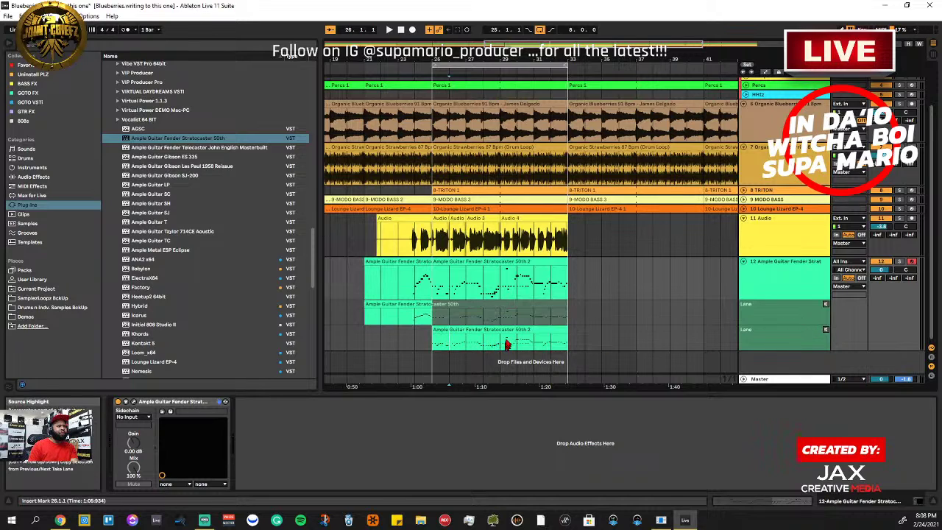
{"action": "left_click_drag", "start_coordinate": [501, 316], "coordinate": [436, 329]}
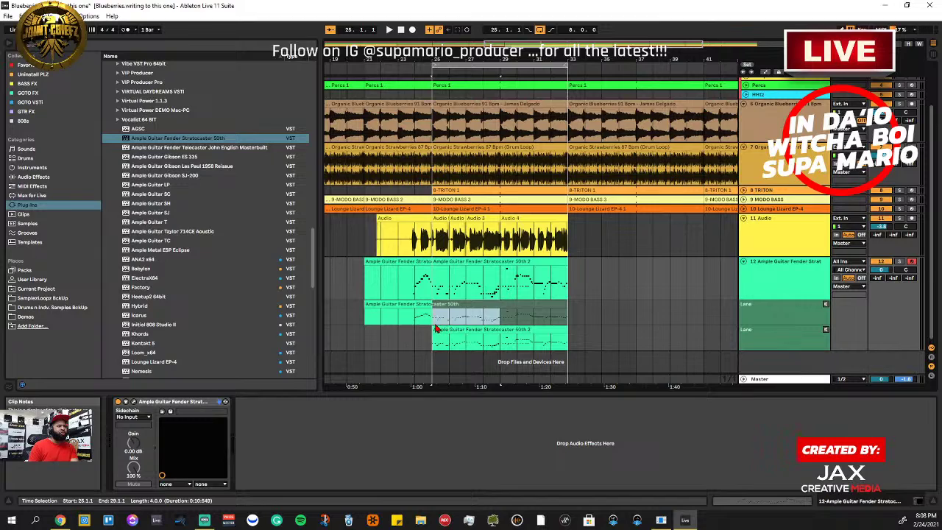
{"action": "key", "text": "Return"}
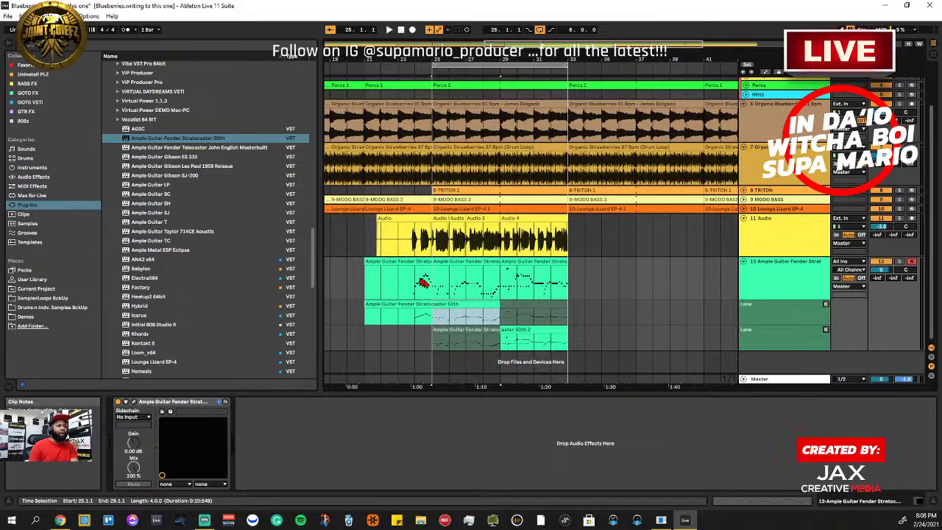
{"action": "left_click", "coordinate": [506, 328]}
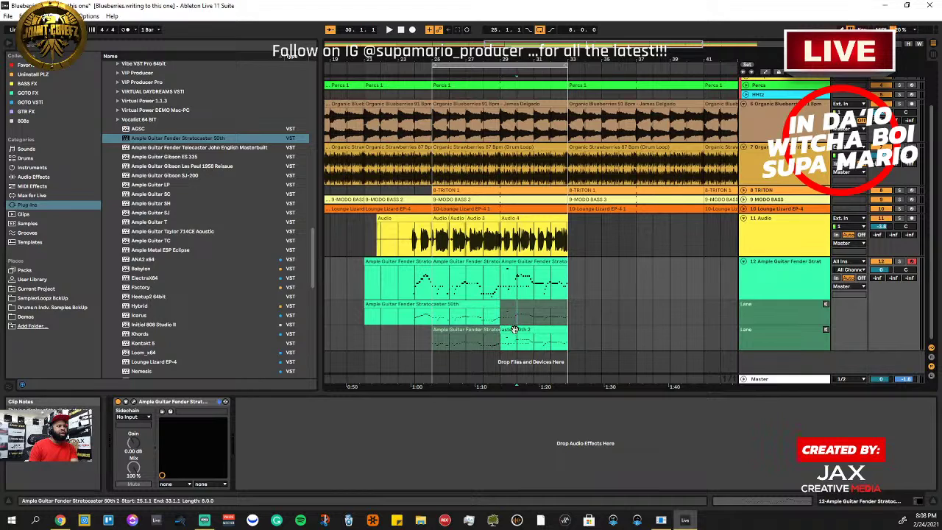
Copy 29.1.1 to 30.1.1 of the first guitar take lane and 31.1.1 to 32.1.1 of the second to the main lane
{"action": "left_click_drag", "start_coordinate": [506, 350], "coordinate": [517, 321]}
{"action": "left_click", "coordinate": [514, 319]}
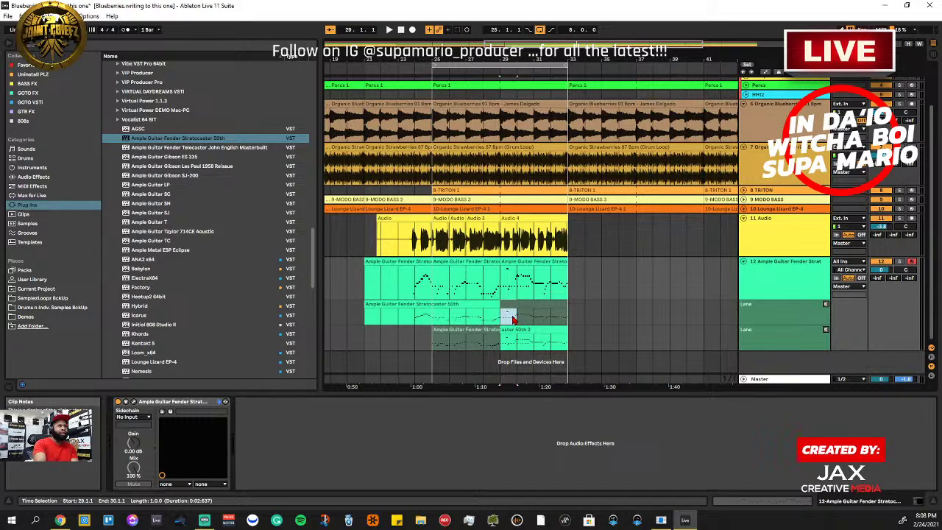
{"action": "key", "text": "Return"}
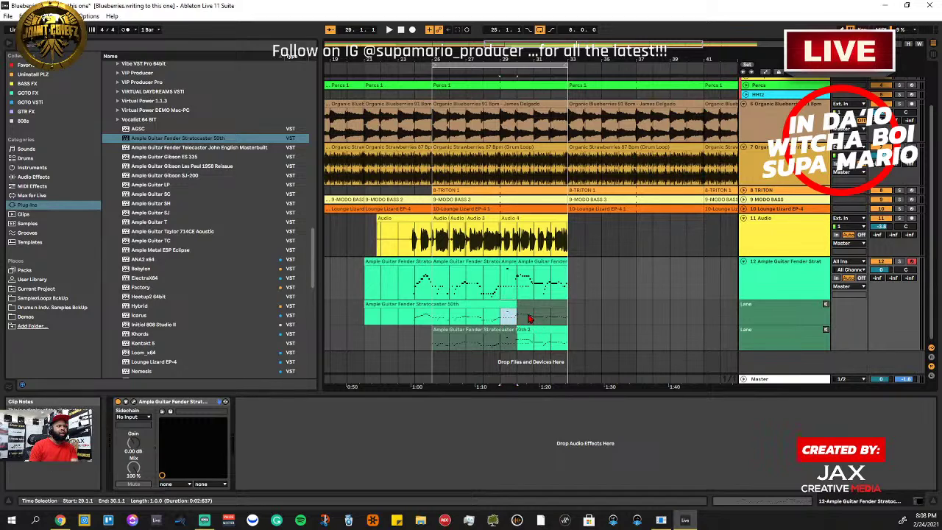
{"action": "left_click_drag", "start_coordinate": [550, 347], "coordinate": [547, 348]}
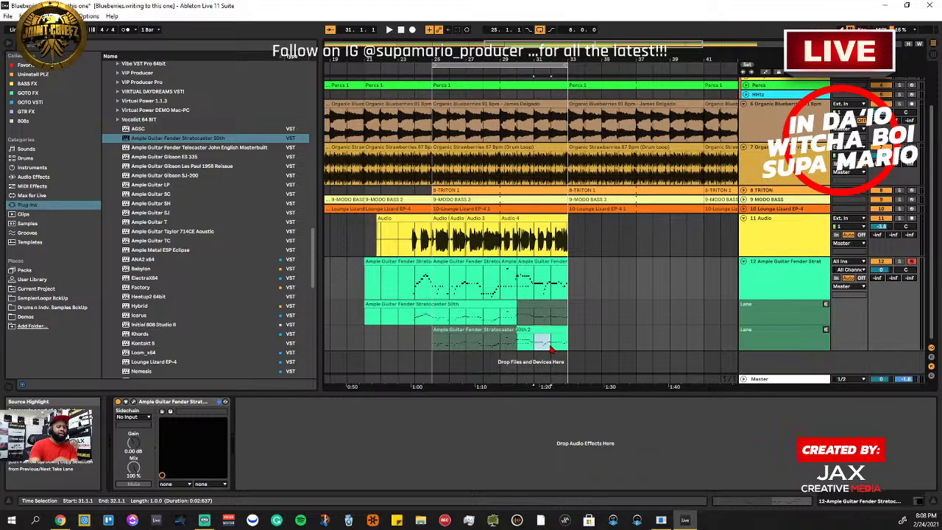
{"action": "key", "text": "Return"}
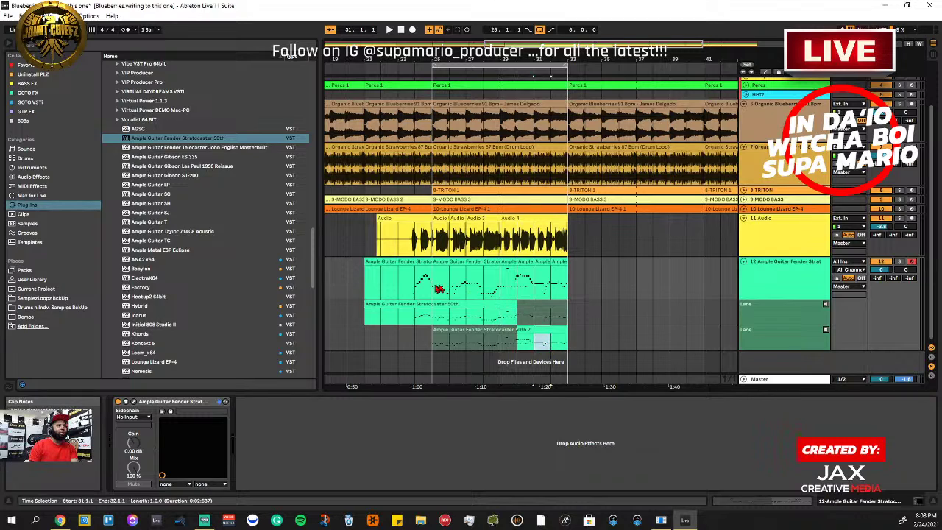
Hide the 12 Ample Guitar track's take lanes and play the comped guitar part from 25.1.1 with the arrangement
{"action": "right_click", "coordinate": [771, 326]}
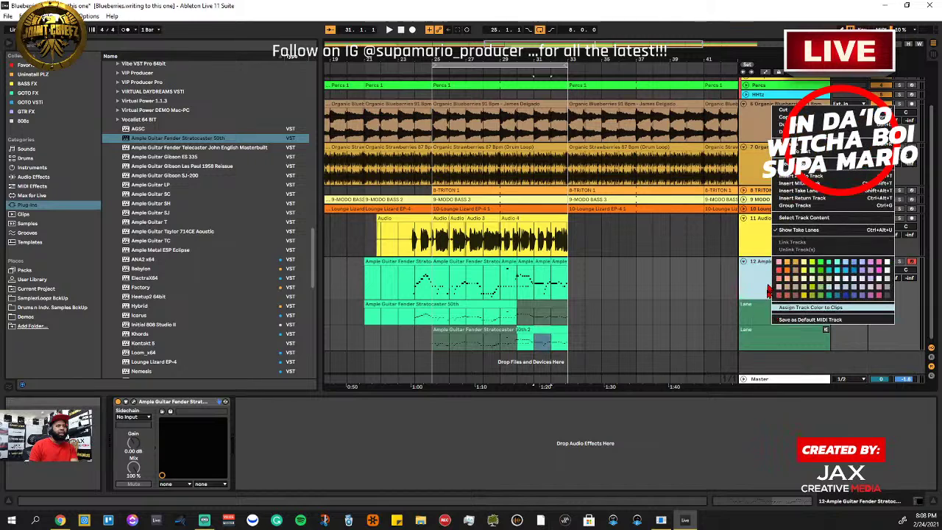
{"action": "right_click", "coordinate": [768, 281]}
{"action": "left_click", "coordinate": [791, 404]}
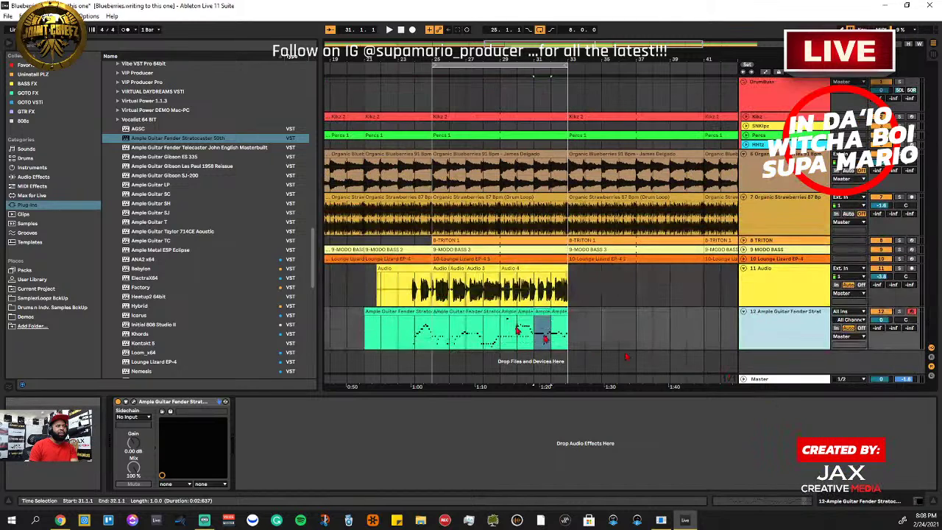
{"action": "left_click", "coordinate": [433, 339]}
{"action": "key", "text": "space"}
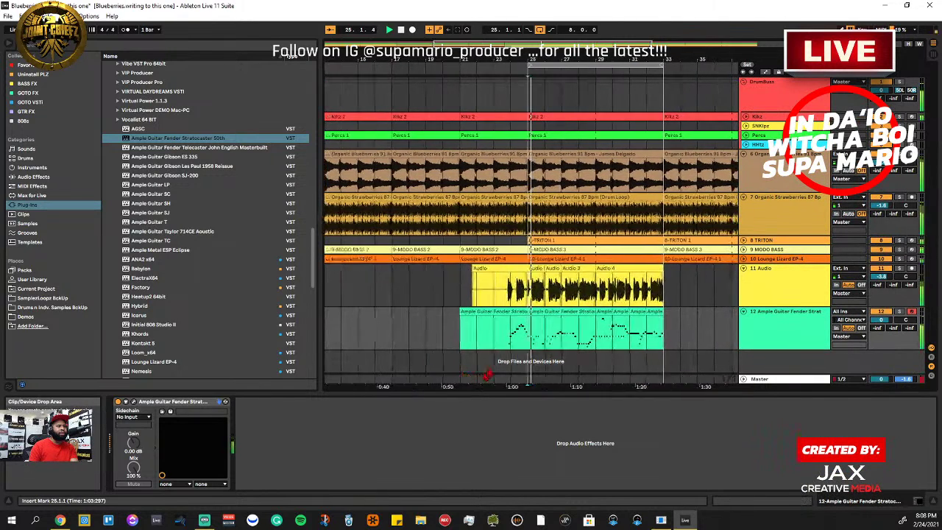
{"action": "left_click", "coordinate": [912, 311]}
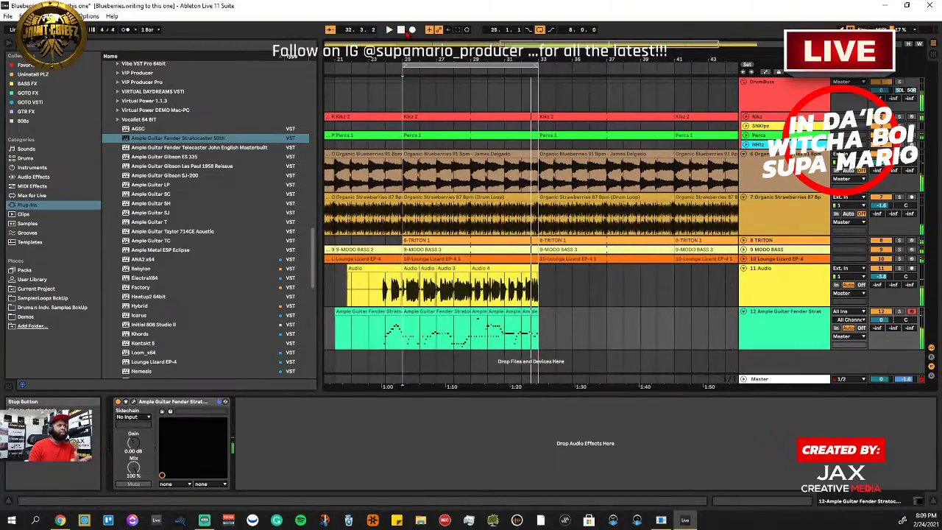
{"action": "left_click", "coordinate": [451, 311]}
{"action": "key", "text": "space"}
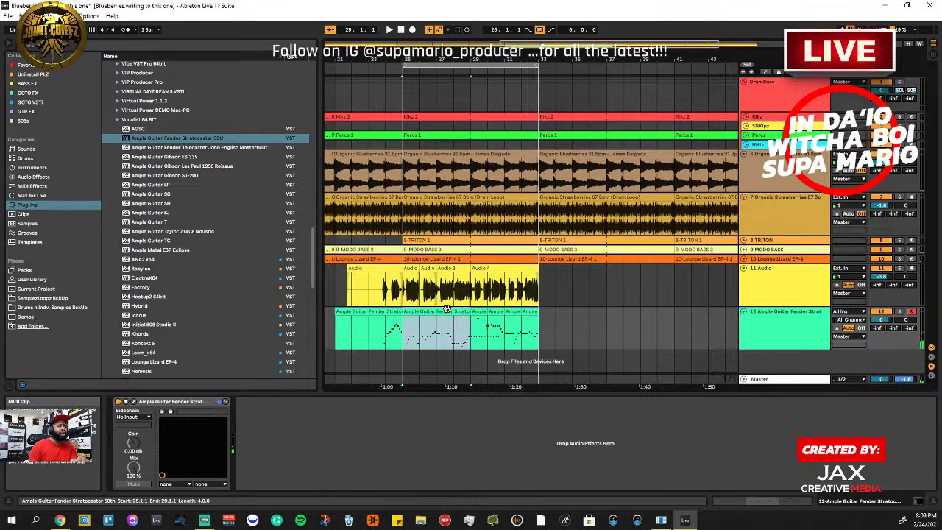
Delete all the comped guitar clips from the main lane of the 12 Ample Guitar track
{"action": "left_click", "coordinate": [485, 324]}
{"action": "left_click_drag", "start_coordinate": [553, 331], "coordinate": [398, 332]}
{"action": "key", "text": "Delete"}
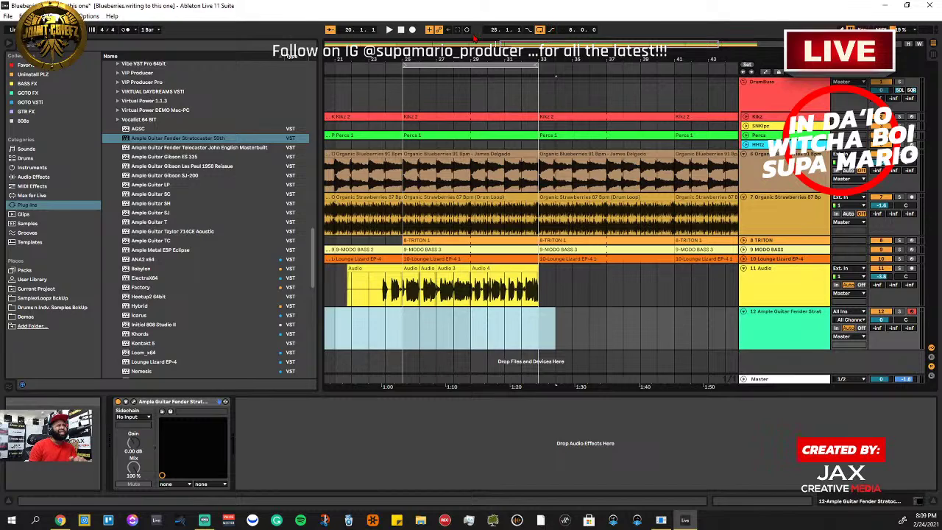
Show the take lanes of the 12 Ample Guitar track and delete the recorded takes in both lanes
{"action": "right_click", "coordinate": [772, 328]}
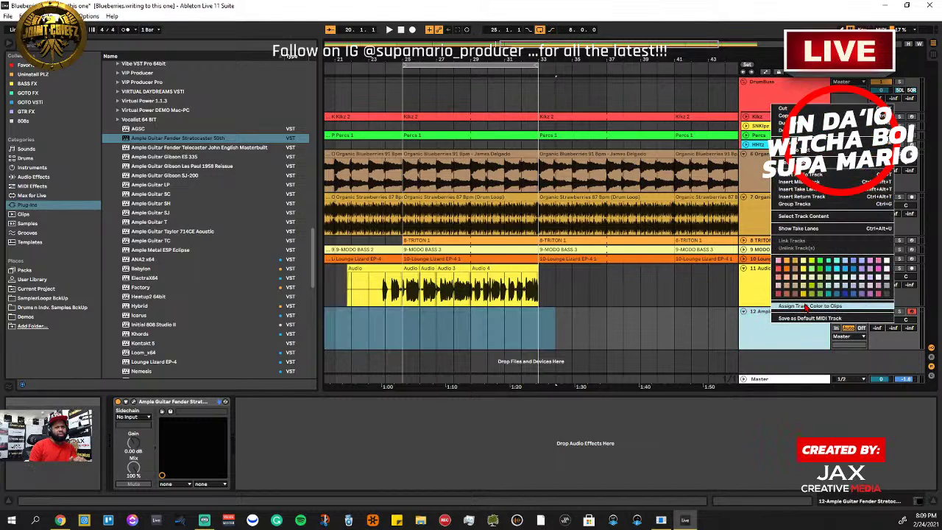
{"action": "left_click", "coordinate": [810, 229]}
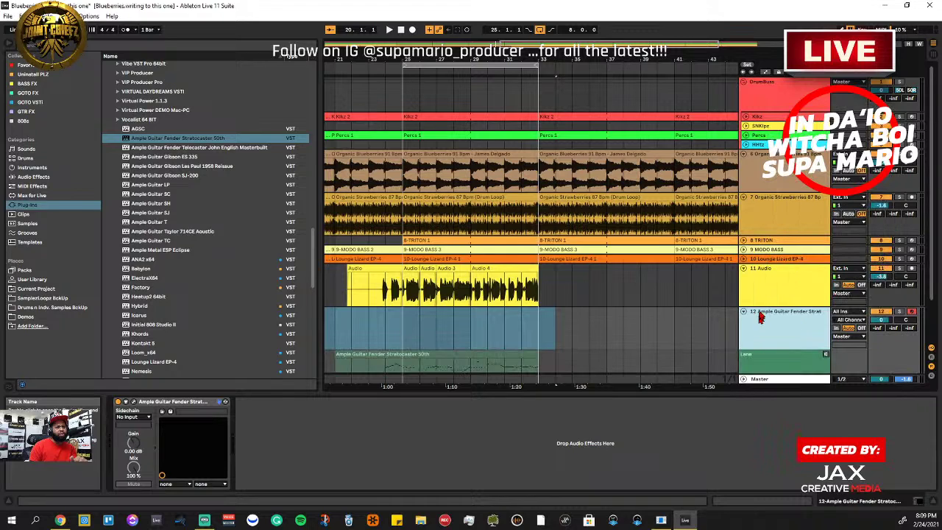
{"action": "left_click_drag", "start_coordinate": [593, 319], "coordinate": [331, 343]}
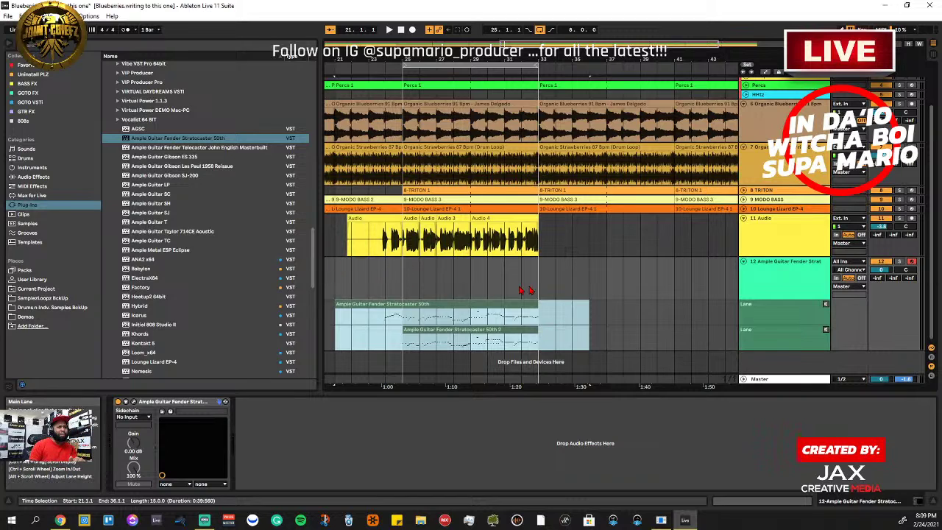
{"action": "key", "text": "Delete"}
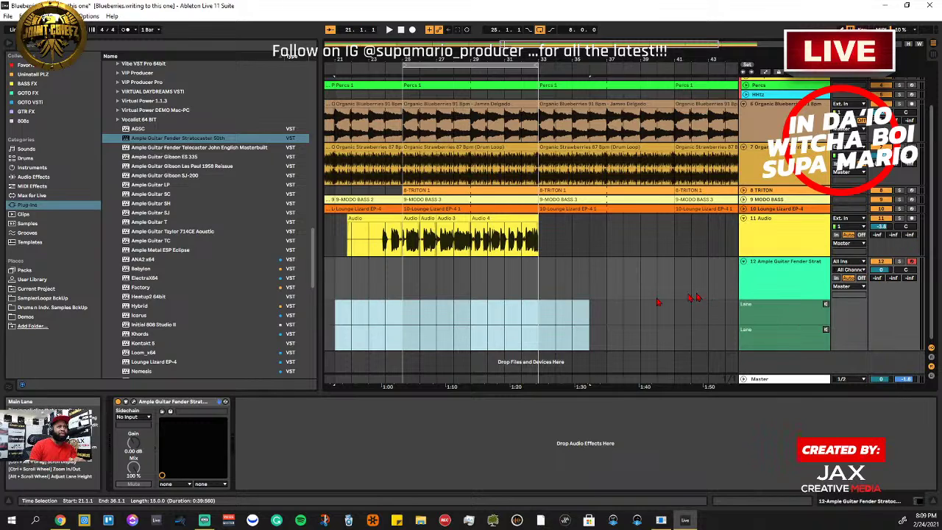
Record a new MIDI guitar performance on the 12 Ample Guitar track from 21.1.1, looping through the eight bars from 25.1.1
{"action": "left_click", "coordinate": [420, 269]}
{"action": "left_click", "coordinate": [335, 272]}
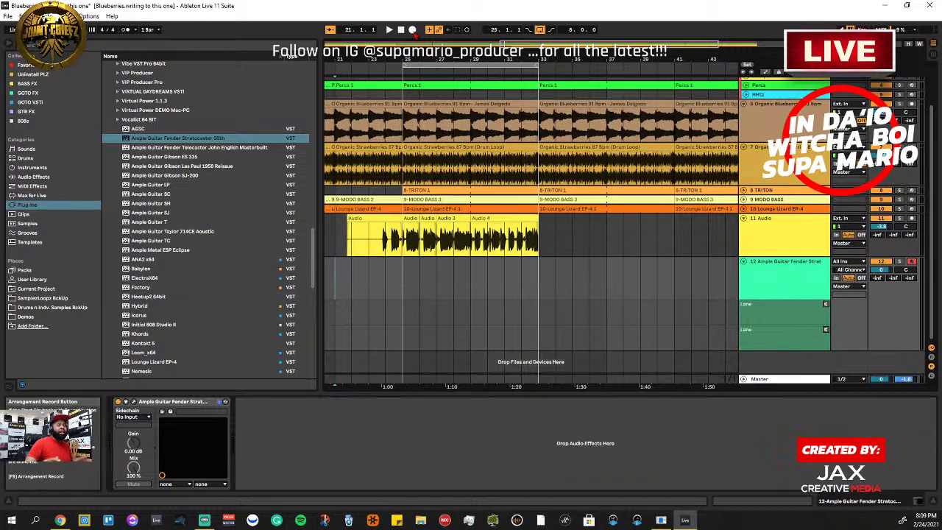
{"action": "left_click", "coordinate": [413, 30]}
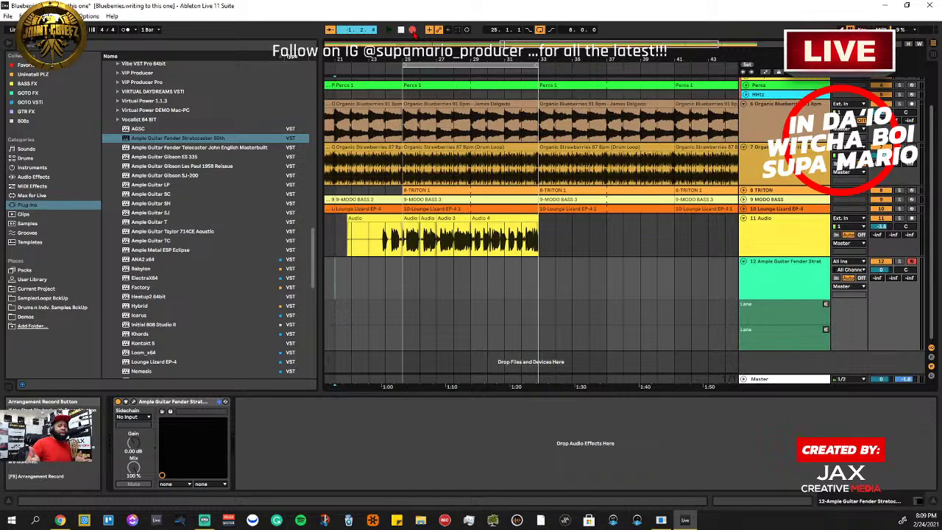
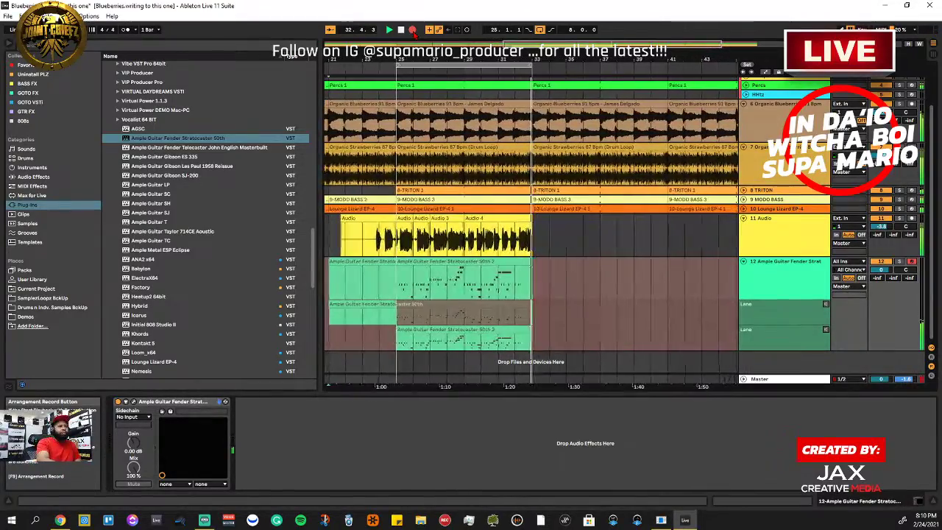
{"action": "left_click", "coordinate": [413, 30]}
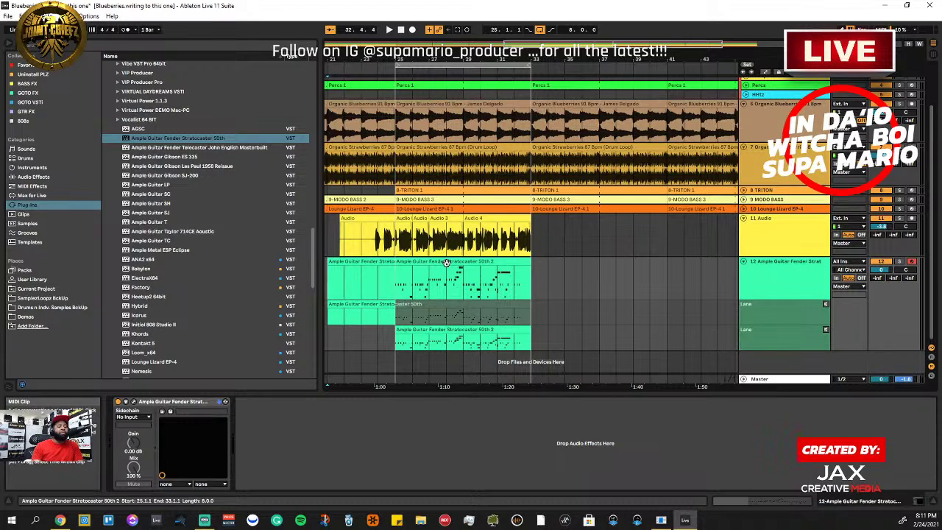
Delete the newly recorded guitar takes from the second and first take lanes
{"action": "left_click", "coordinate": [471, 342]}
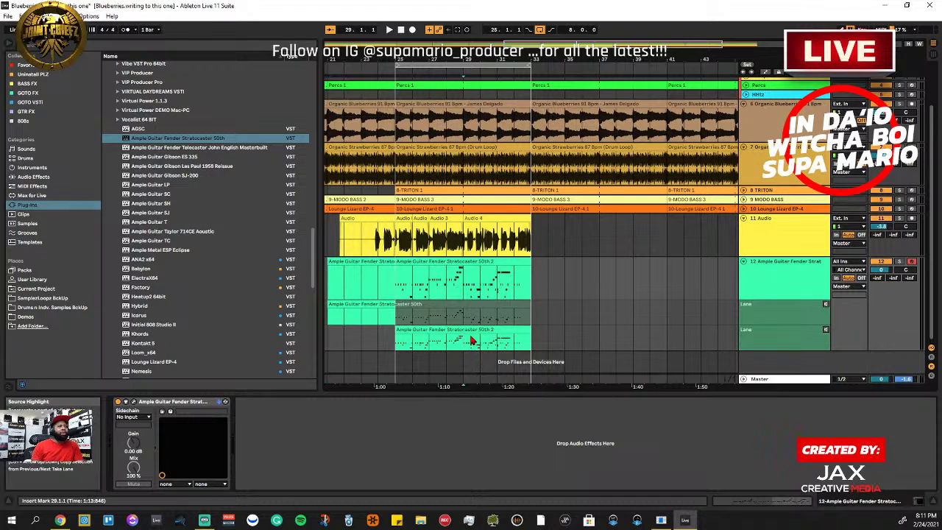
{"action": "left_click", "coordinate": [469, 331]}
{"action": "key", "text": "Delete"}
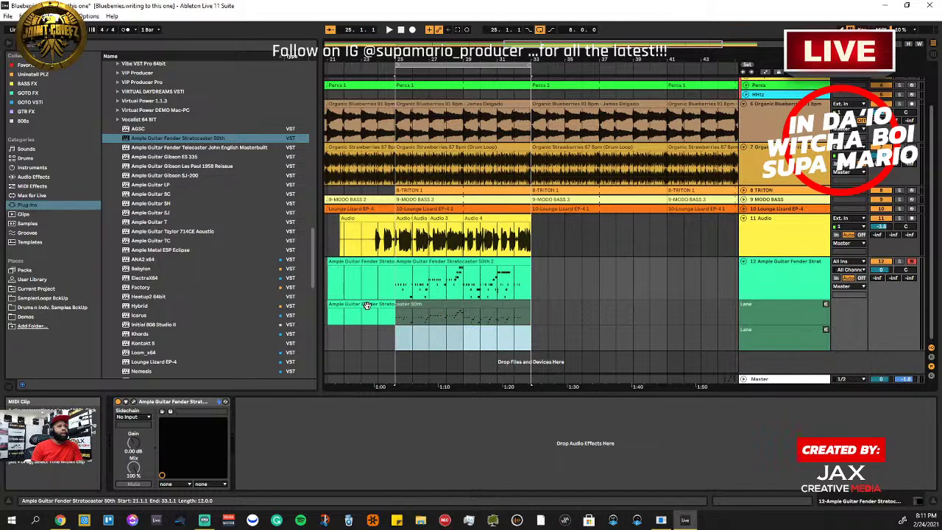
{"action": "left_click", "coordinate": [439, 306]}
{"action": "key", "text": "Delete"}
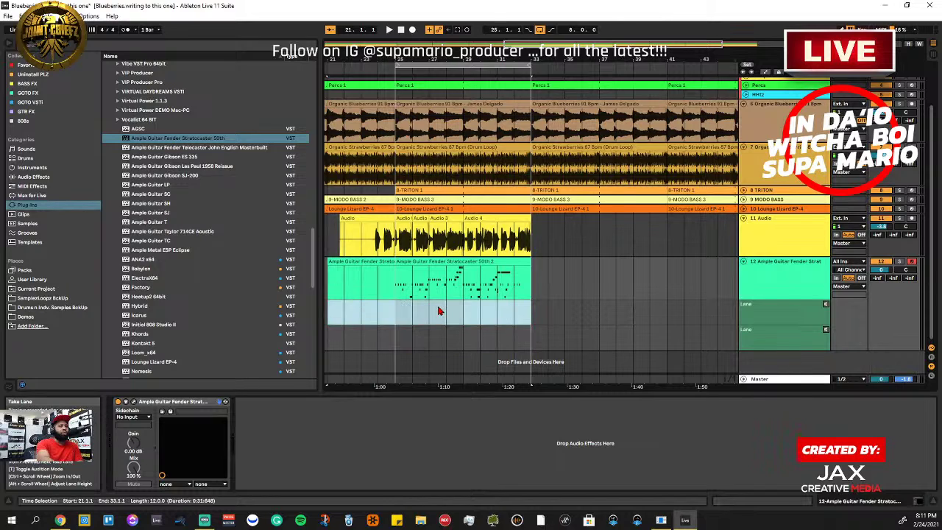
Delete the remaining new guitar clips from the main lane of the 12 Ample Guitar track
{"action": "left_click", "coordinate": [440, 264]}
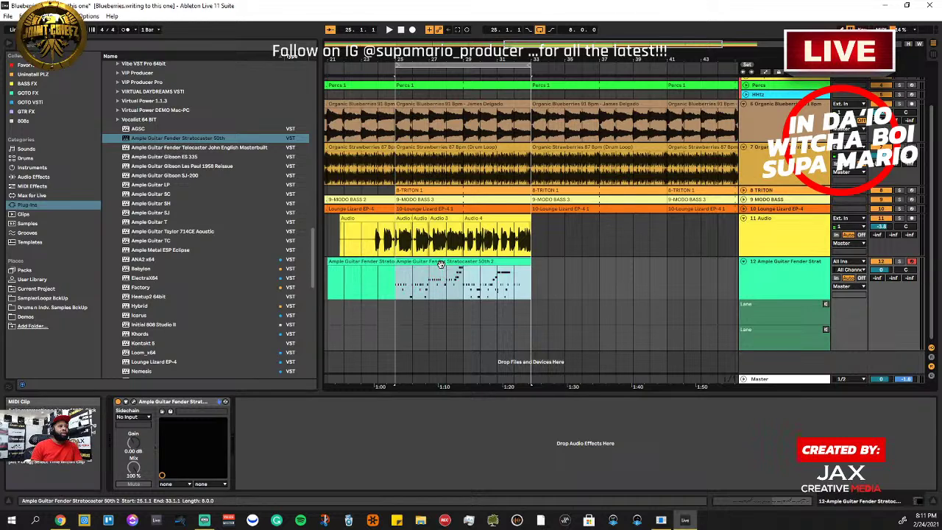
{"action": "key", "text": "Delete"}
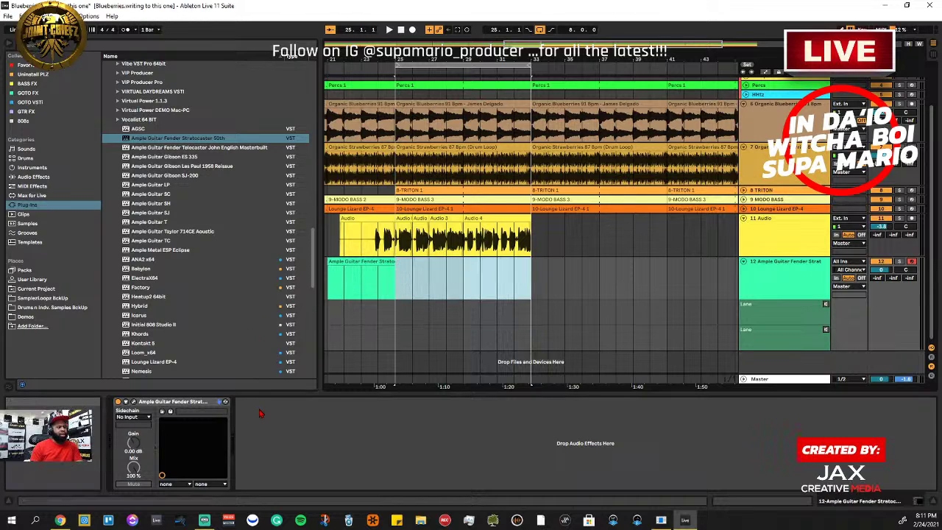
{"action": "left_click_drag", "start_coordinate": [431, 281], "coordinate": [223, 299]}
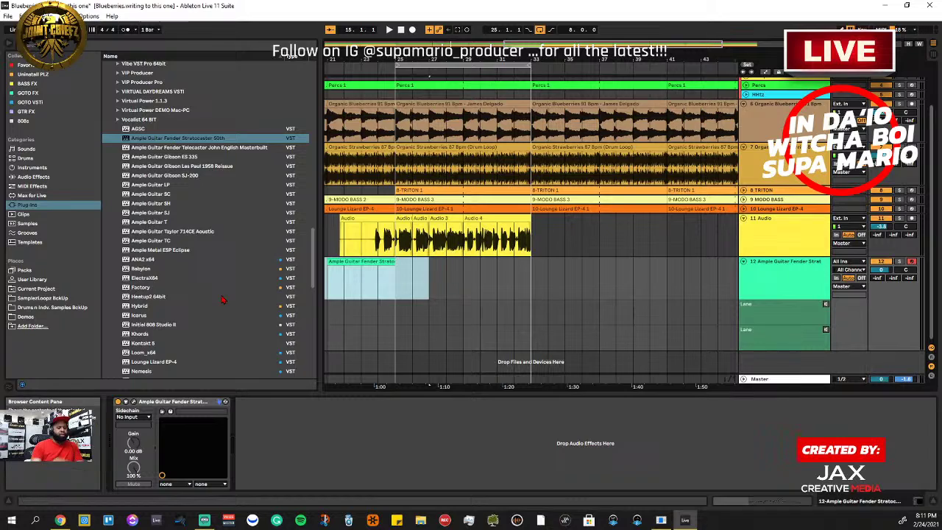
{"action": "key", "text": "Delete"}
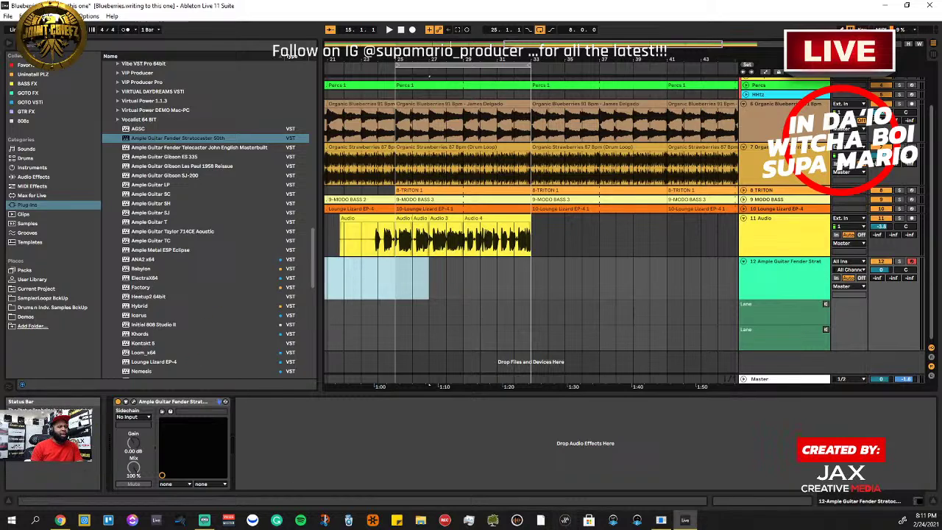
Try deleting the DrumBuss group's drum clips from 9.1.1 to 21.1.1, and undo the deletion
{"action": "key", "text": "alt+Tab"}
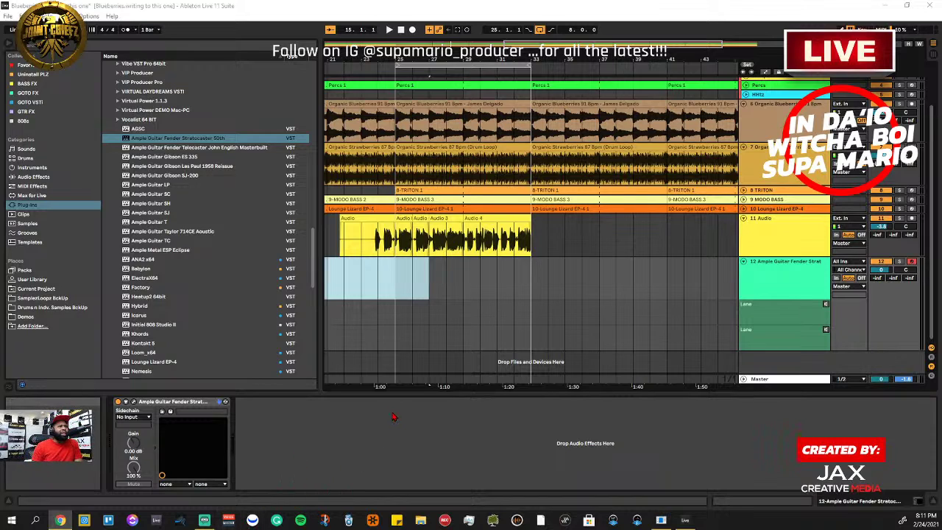
{"action": "scroll", "coordinate": [503, 313], "scroll_direction": "up", "scroll_amount": 2}
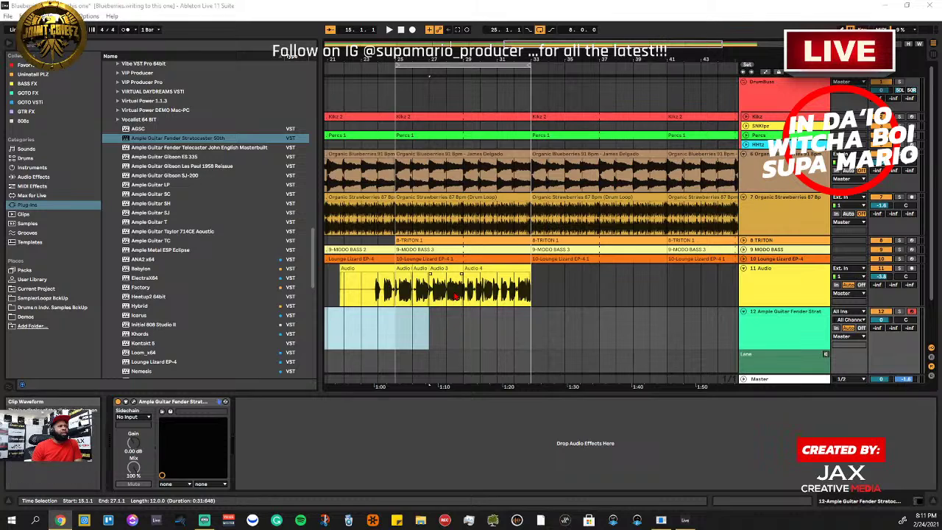
{"action": "double_click", "coordinate": [524, 42]}
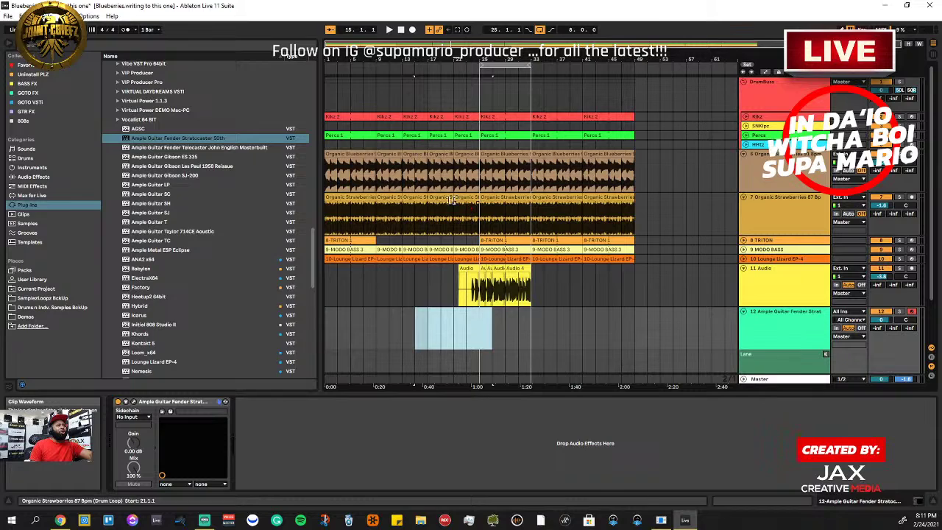
{"action": "left_click_drag", "start_coordinate": [375, 105], "coordinate": [454, 148]}
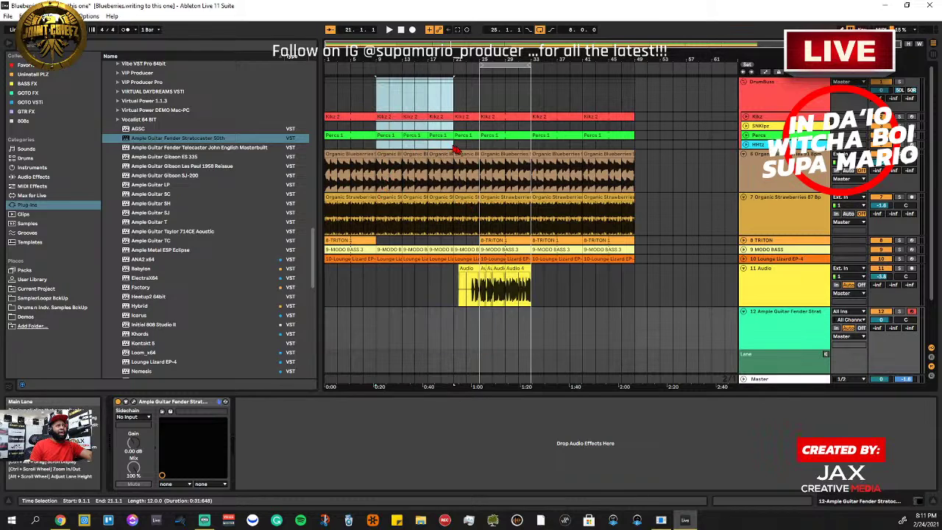
{"action": "left_click", "coordinate": [442, 134]}
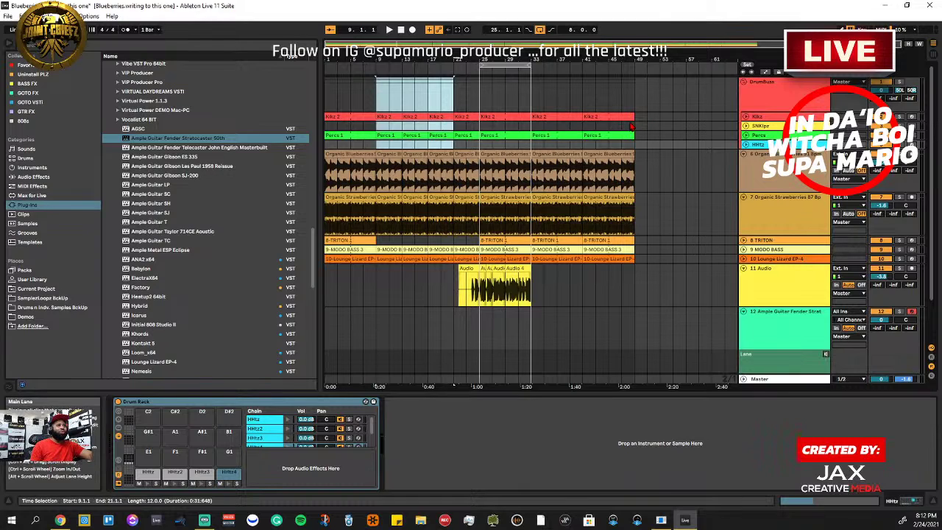
{"action": "key", "text": "Delete"}
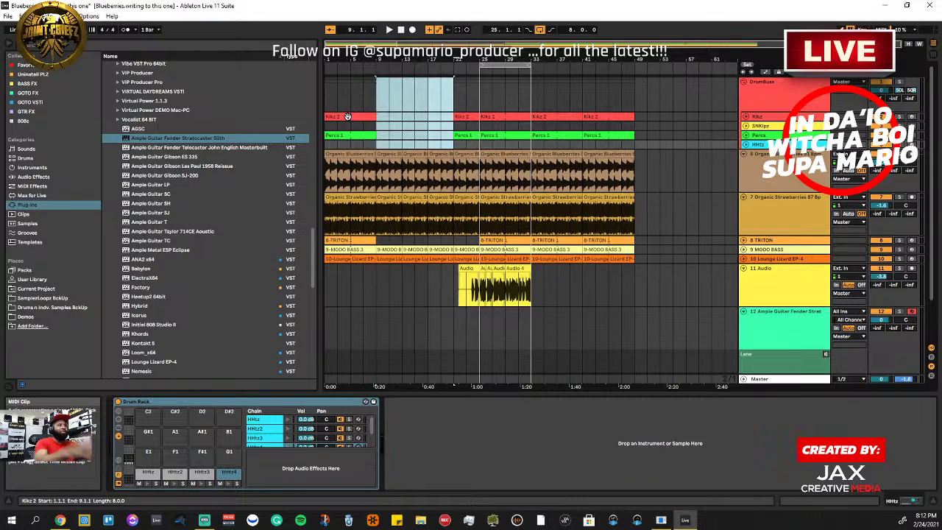
{"action": "key", "text": "ctrl+z"}
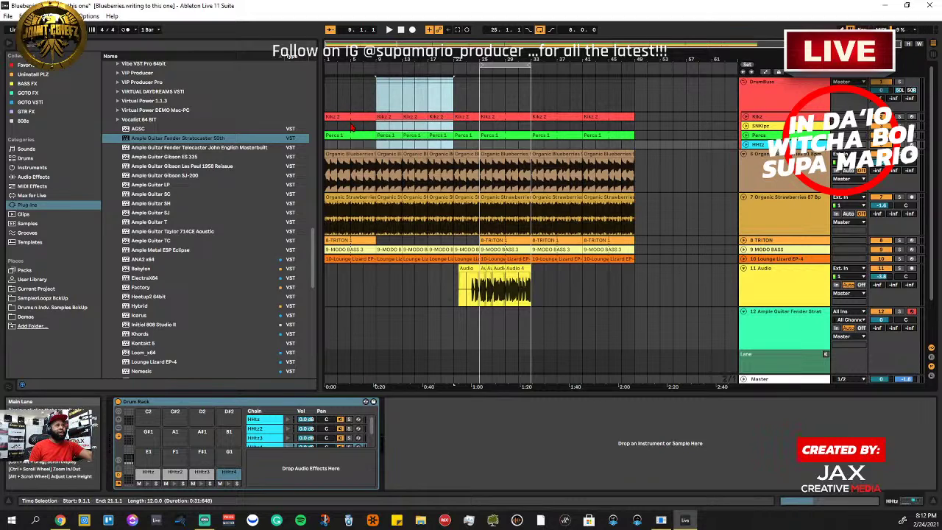
Link the Kikz and Percs tracks inside the DrumBuss group
{"action": "left_click", "coordinate": [390, 98]}
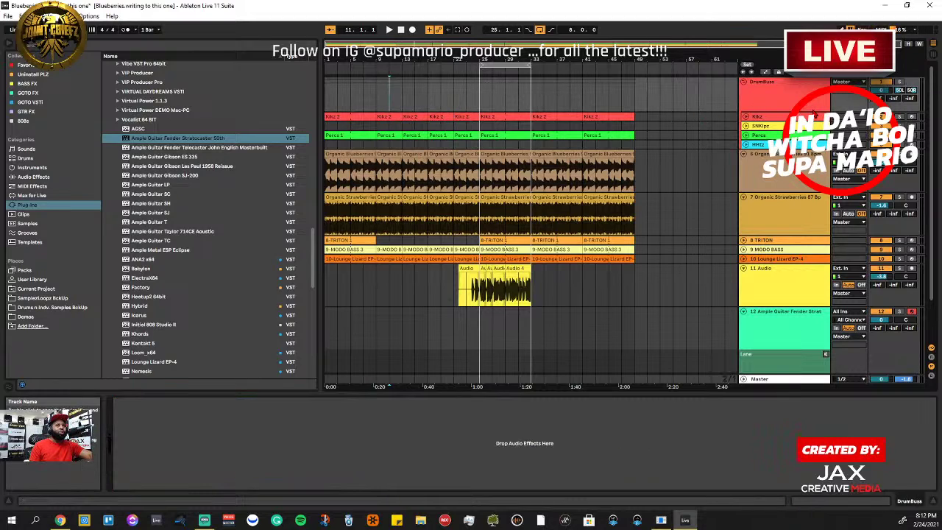
{"action": "left_click", "coordinate": [768, 120]}
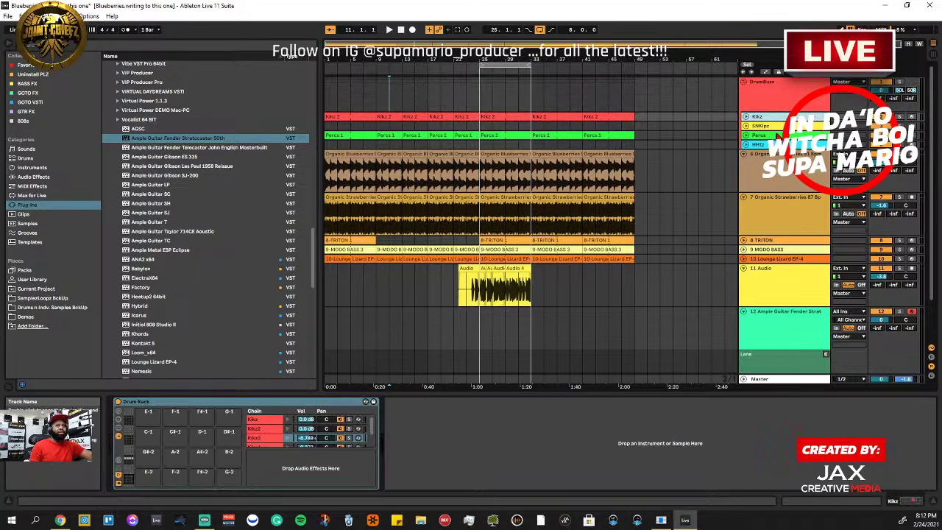
{"action": "left_click", "coordinate": [777, 135]}
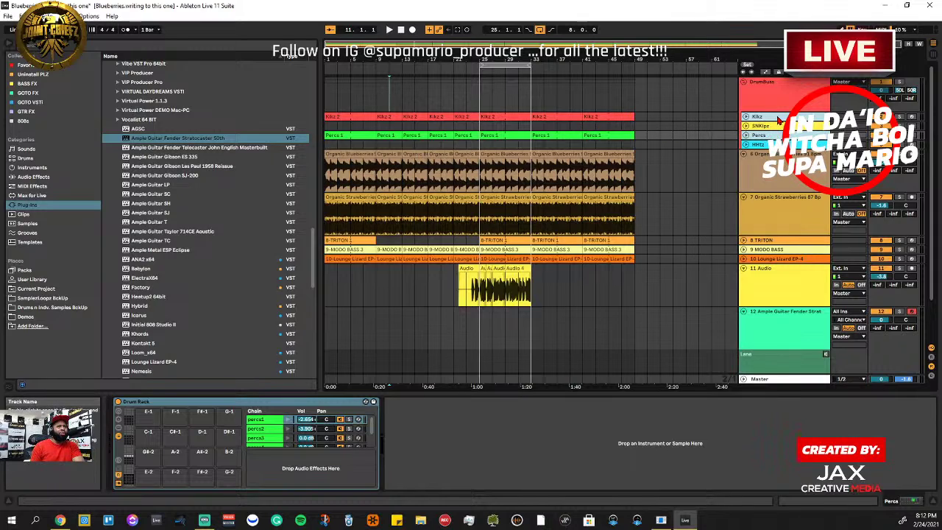
{"action": "right_click", "coordinate": [779, 122]}
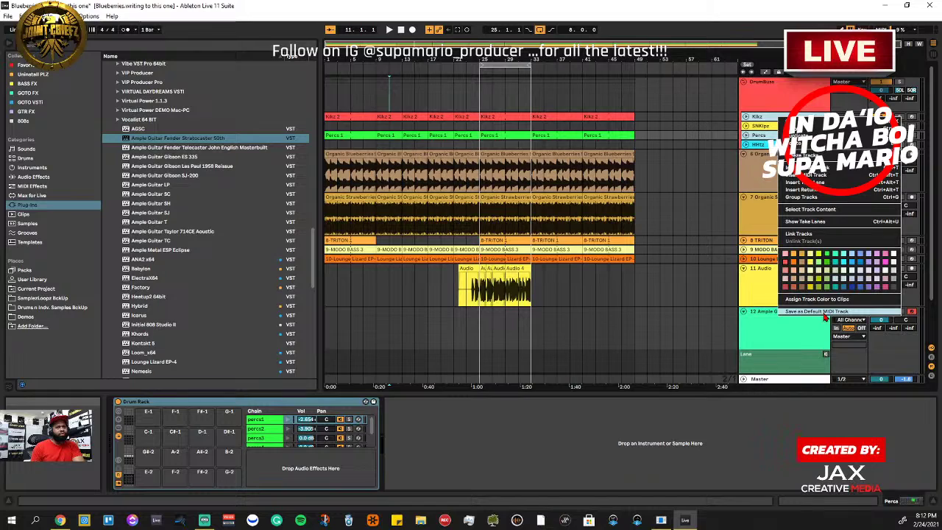
{"action": "right_click", "coordinate": [767, 152]}
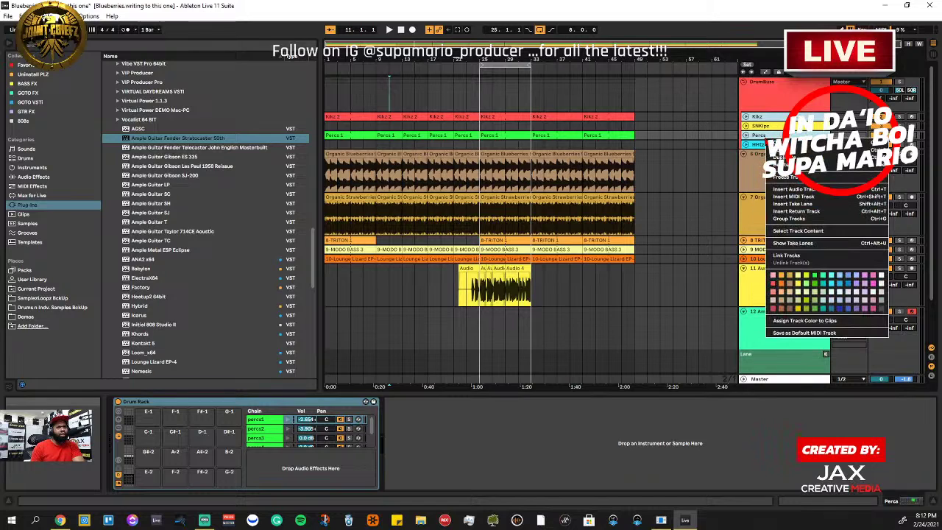
{"action": "left_click", "coordinate": [753, 173]}
{"action": "right_click", "coordinate": [773, 136]}
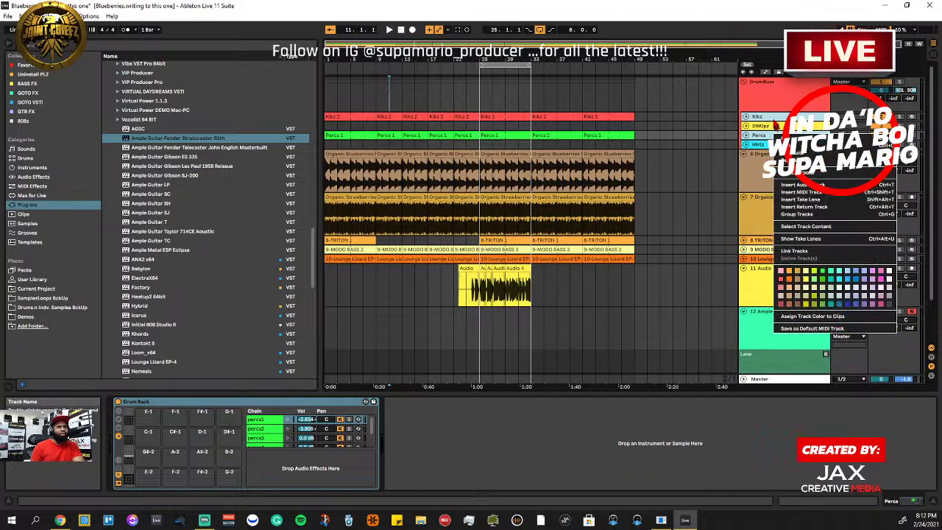
{"action": "right_click", "coordinate": [775, 118]}
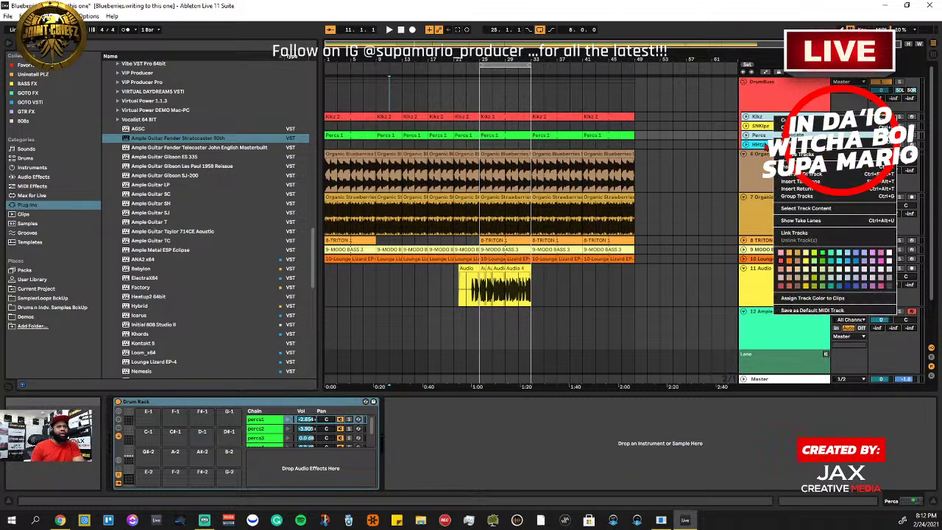
{"action": "left_click", "coordinate": [760, 166]}
{"action": "right_click", "coordinate": [780, 119]}
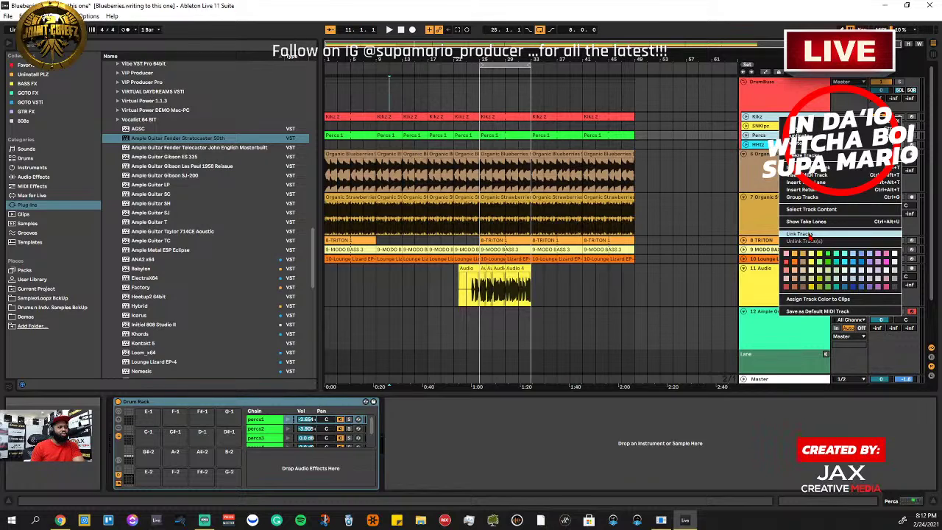
{"action": "left_click", "coordinate": [808, 235]}
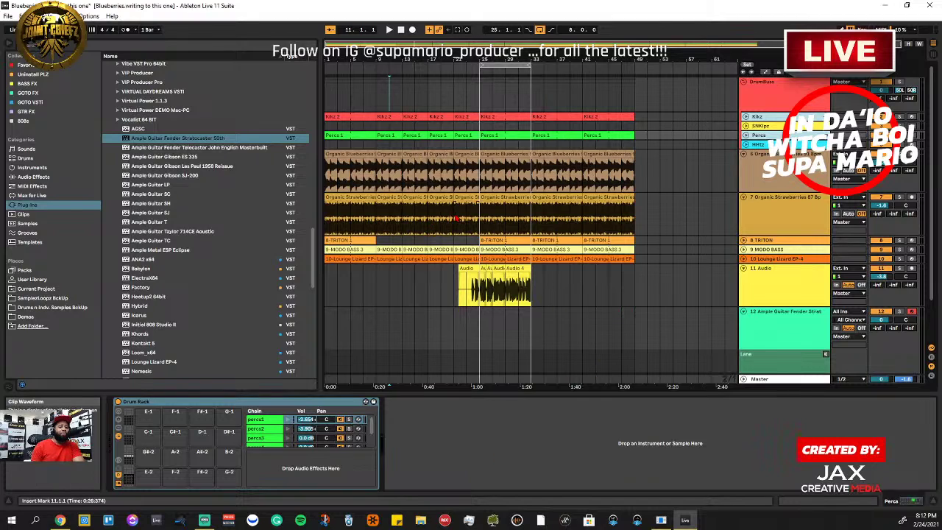
Delete the linked Kikz and Percs clip material from 23.1.1 to 25.1.1
{"action": "left_click", "coordinate": [380, 116]}
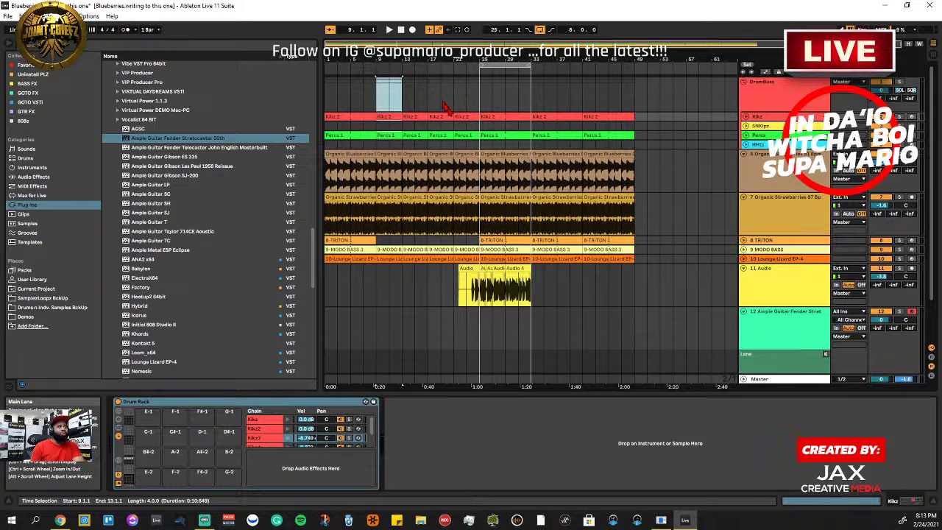
{"action": "left_click", "coordinate": [535, 109]}
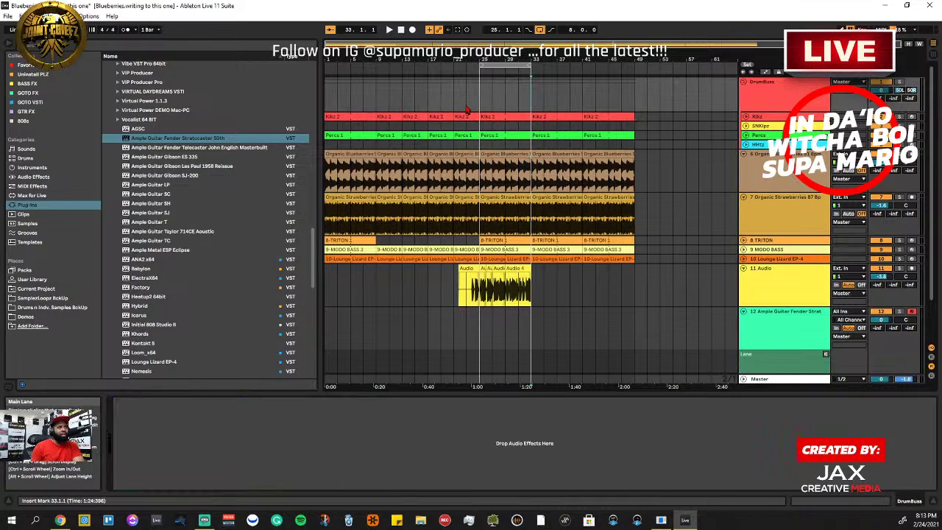
{"action": "left_click_drag", "start_coordinate": [466, 111], "coordinate": [476, 128]}
{"action": "key", "text": "ctrl+e"}
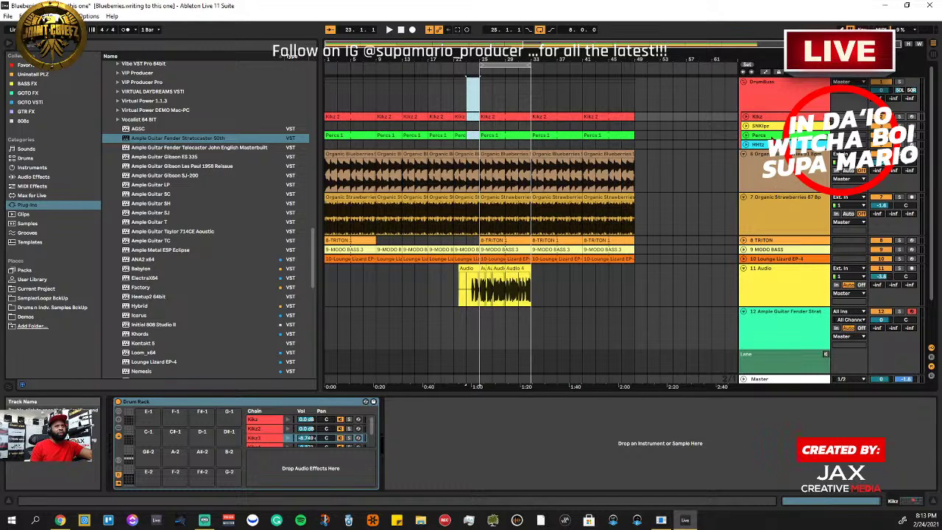
Unlink the Kikz and Percs tracks
{"action": "right_click", "coordinate": [769, 140]}
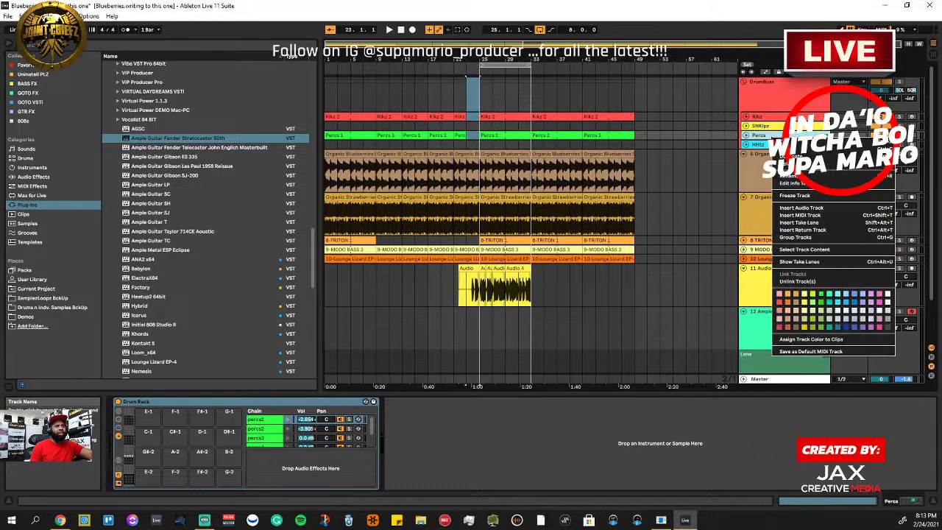
{"action": "left_click", "coordinate": [814, 282]}
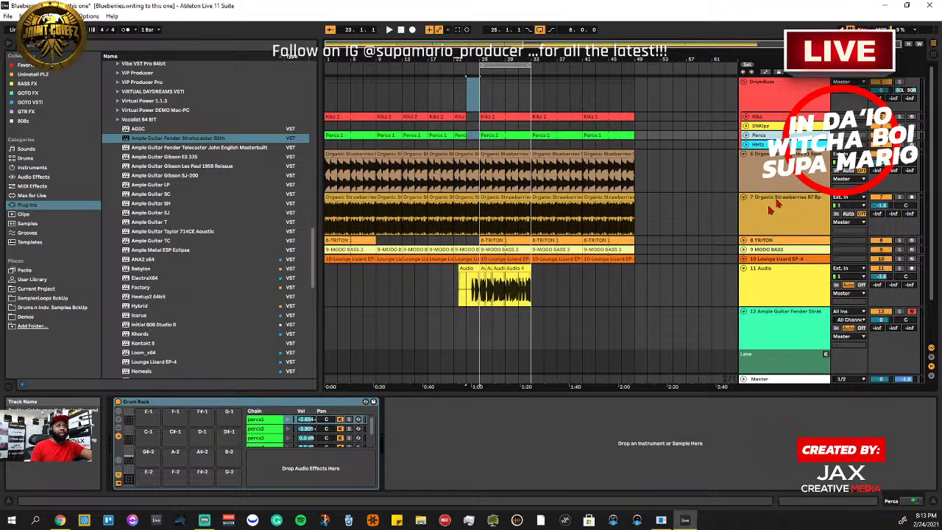
{"action": "left_click", "coordinate": [692, 275]}
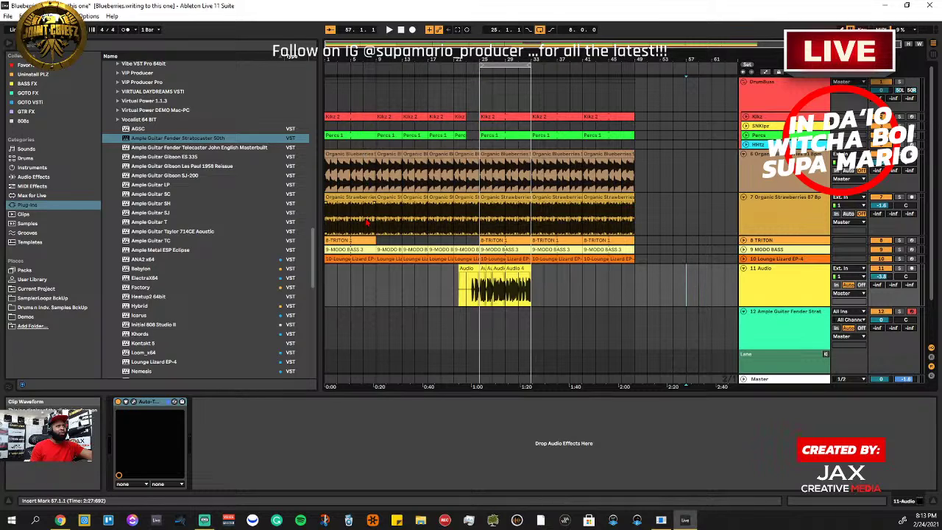
Link all tracks from the DrumBuss group down through 10 Lounge Lizard EP-4
{"action": "left_click", "coordinate": [779, 100]}
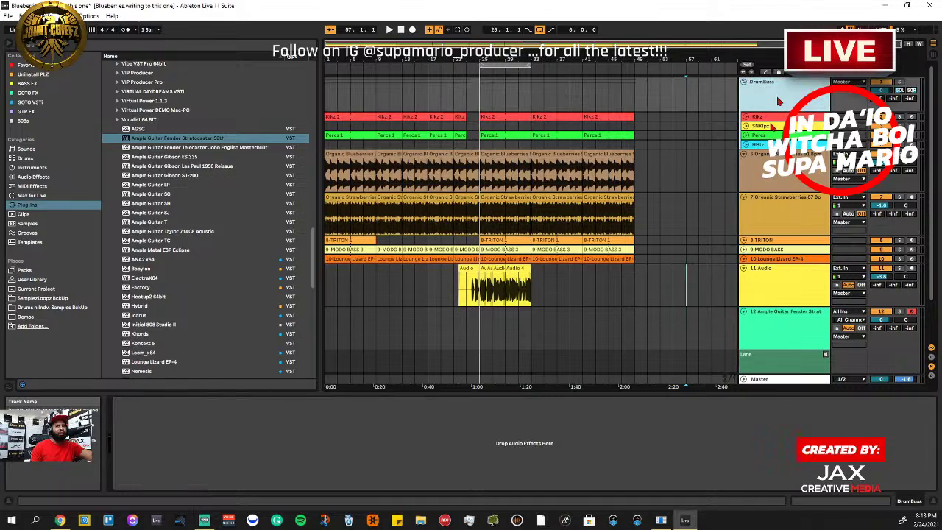
{"action": "left_click", "coordinate": [765, 263]}
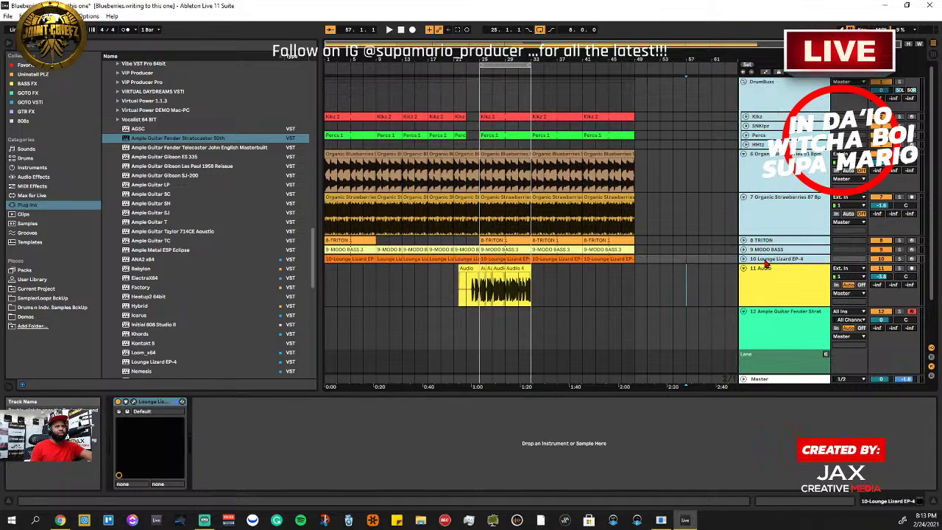
{"action": "right_click", "coordinate": [798, 227]}
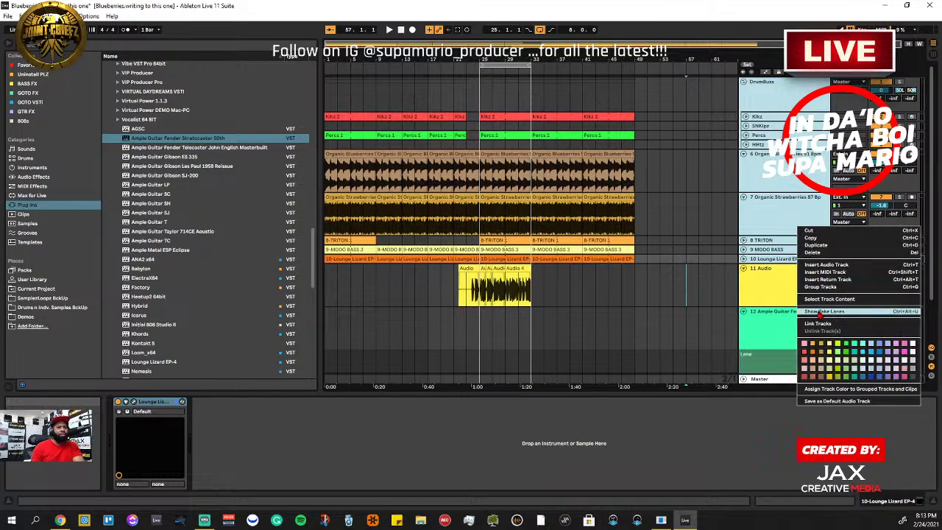
{"action": "left_click", "coordinate": [816, 324]}
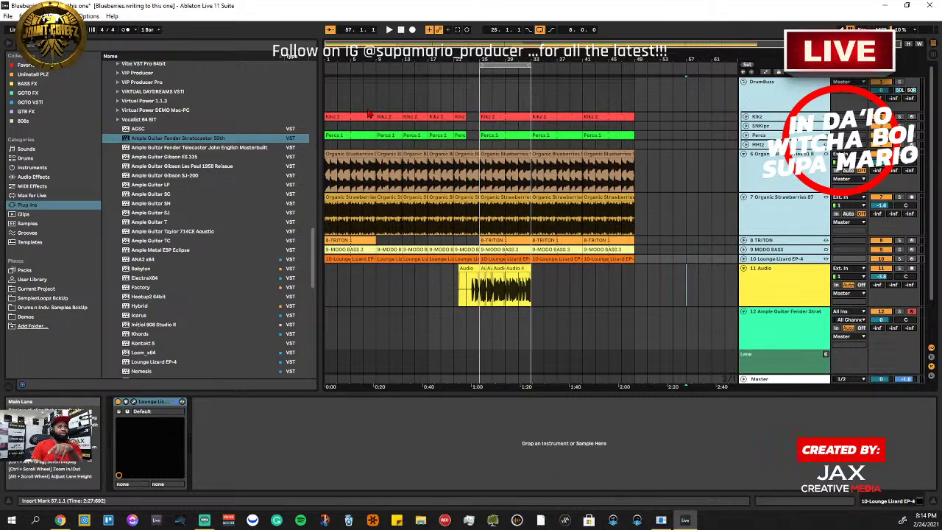
Delete the two bars from 7.1.1 to 9.1.1 across all the linked tracks
{"action": "left_click_drag", "start_coordinate": [368, 112], "coordinate": [374, 118]}
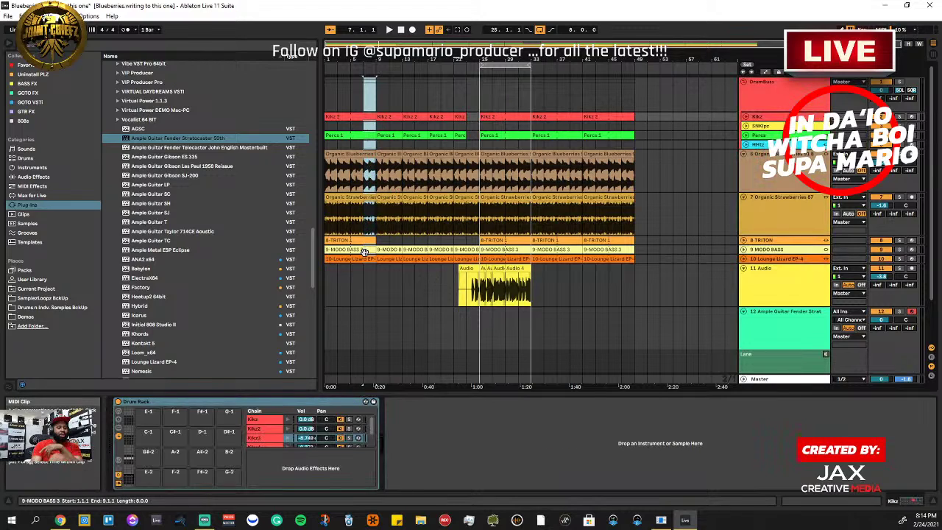
{"action": "key", "text": "Delete"}
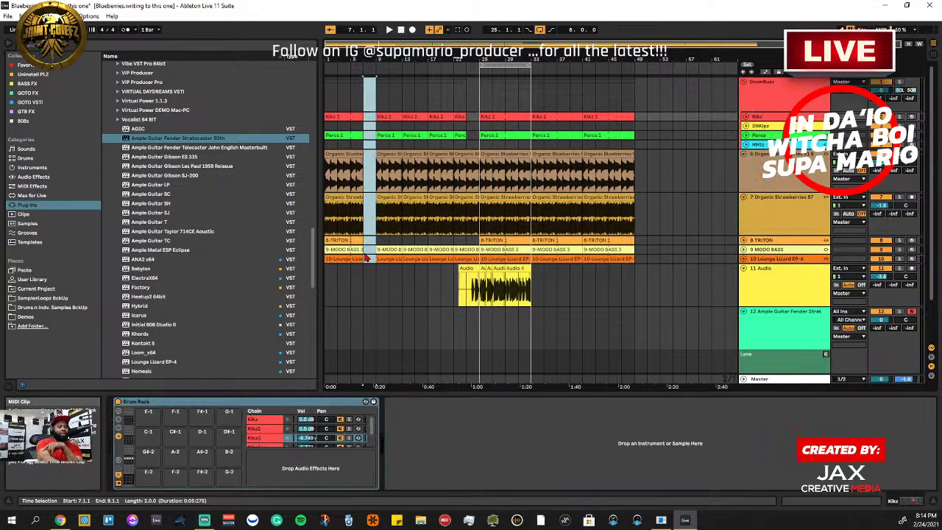
{"action": "left_click", "coordinate": [595, 302]}
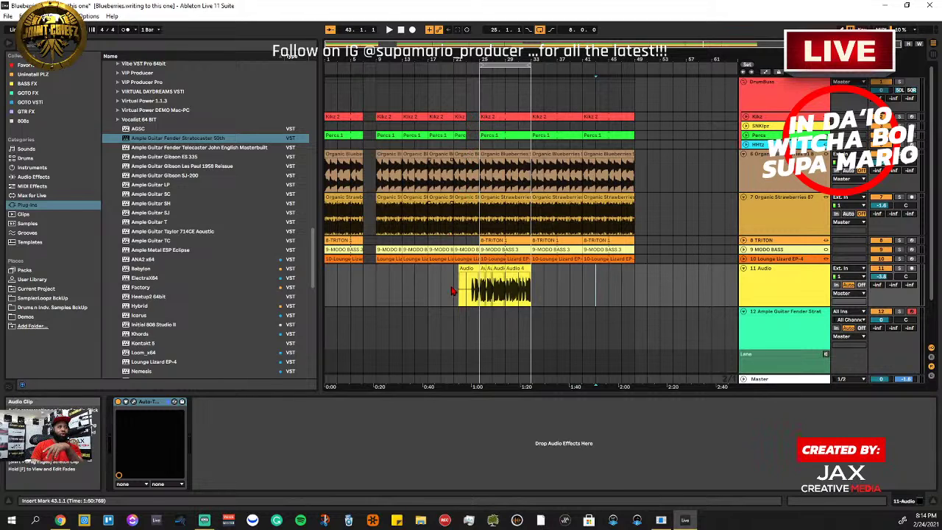
Delete the remaining material from 23.1.1 to 25.1.1 across all the linked tracks
{"action": "left_click", "coordinate": [467, 168]}
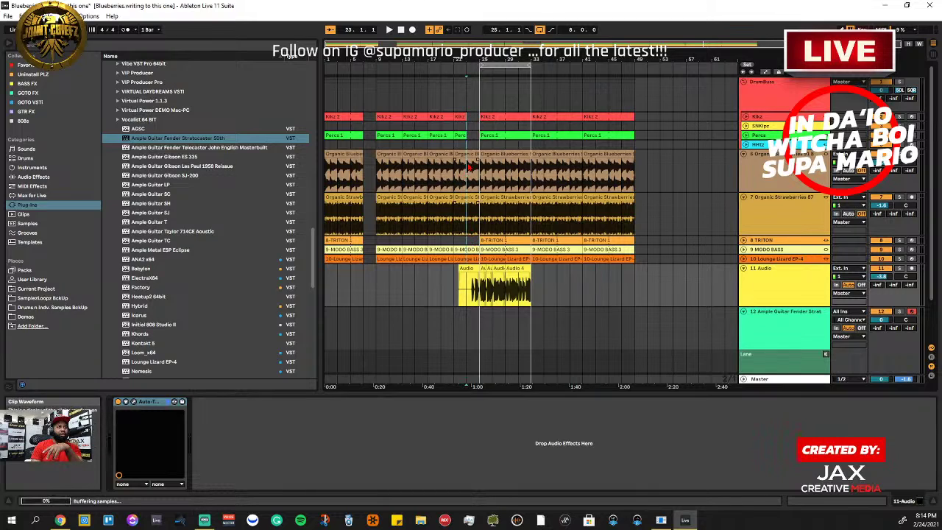
{"action": "left_click_drag", "start_coordinate": [469, 167], "coordinate": [474, 171]}
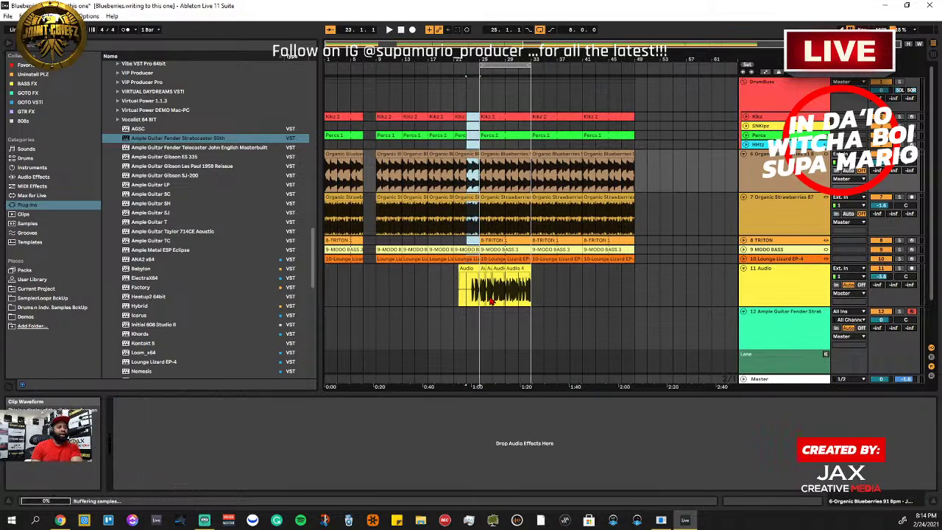
{"action": "key", "text": "Delete"}
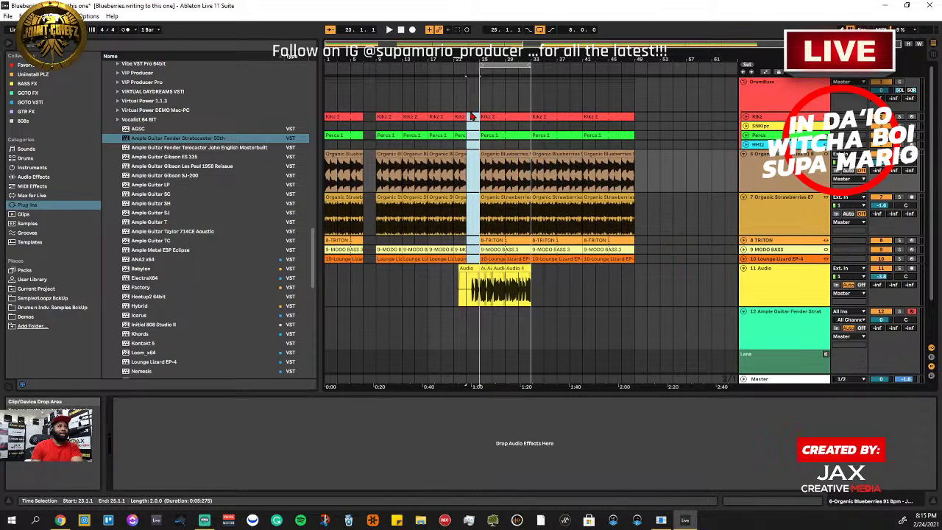
{"action": "left_click", "coordinate": [493, 213], "text": "shift"}
{"action": "left_click_drag", "start_coordinate": [493, 214], "coordinate": [540, 251]}
{"action": "left_click", "coordinate": [600, 252]}
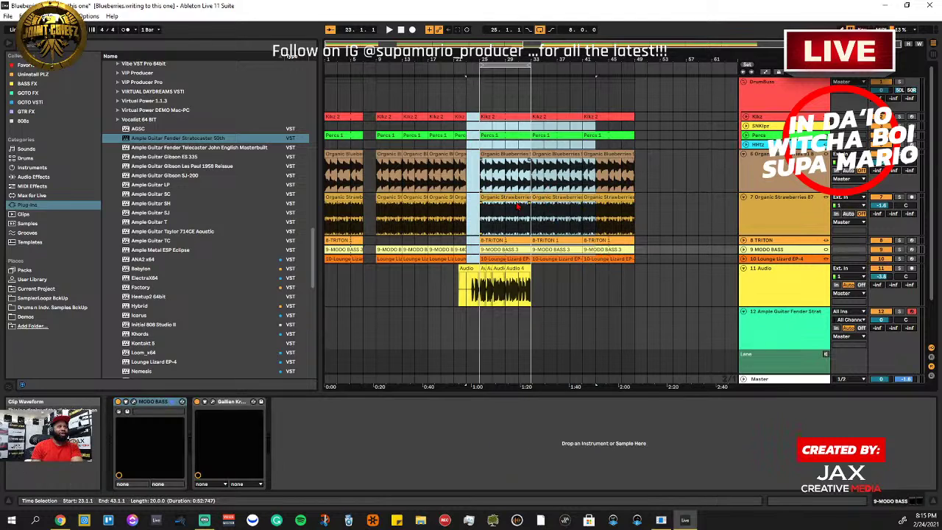
{"action": "right_click", "coordinate": [519, 204]}
{"action": "left_click", "coordinate": [516, 46]}
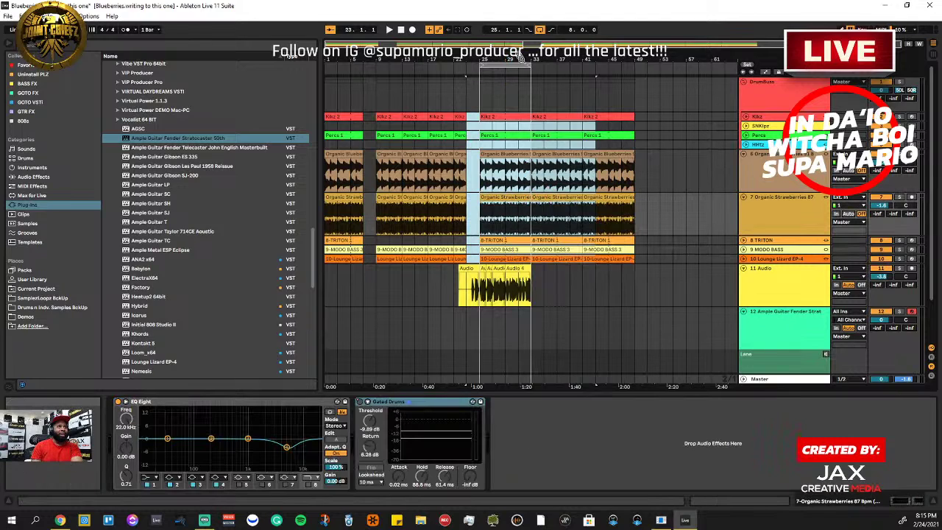
{"action": "left_click", "coordinate": [477, 184]}
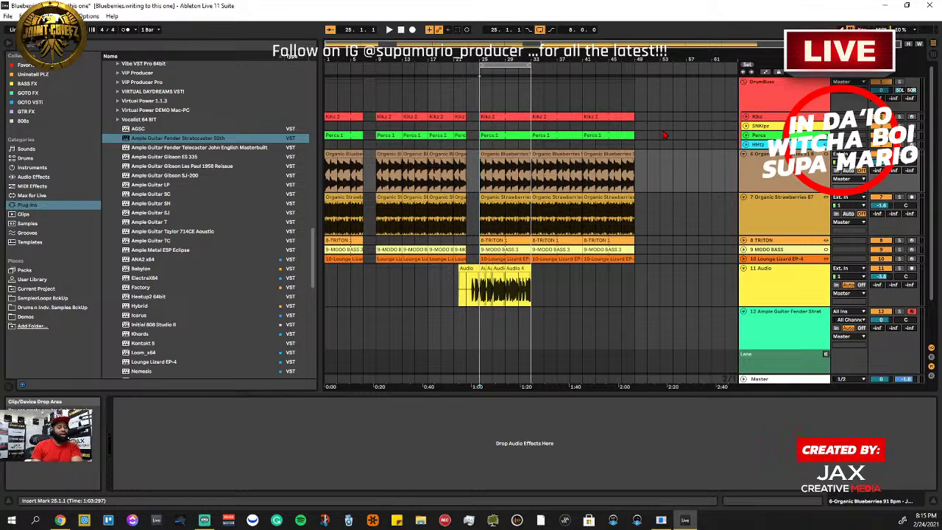
Try moving the linked tracks' last eight-bar section from 41.1.1 to 43.1.1, and undo the move
{"action": "left_click_drag", "start_coordinate": [546, 174], "coordinate": [556, 175]}
{"action": "left_click_drag", "start_coordinate": [600, 154], "coordinate": [617, 173]}
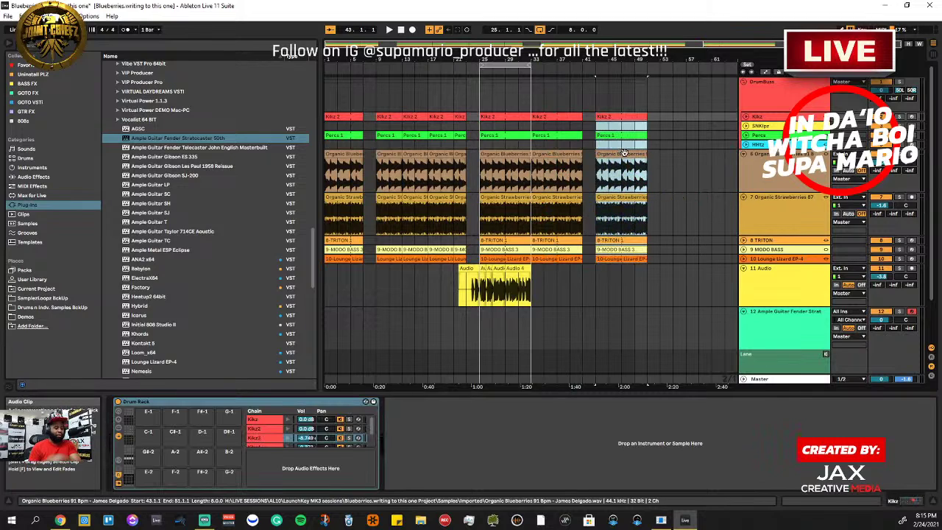
{"action": "key", "text": "ctrl+z"}
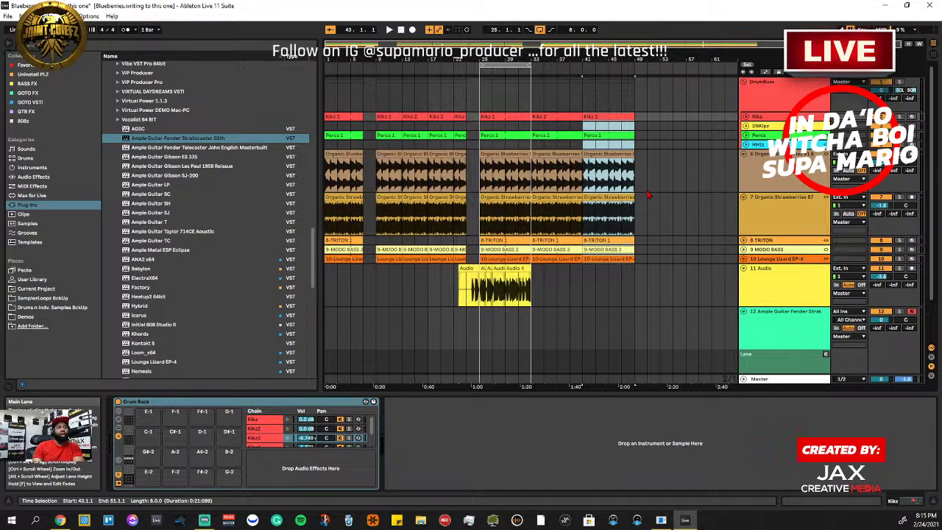
{"action": "left_click", "coordinate": [647, 124]}
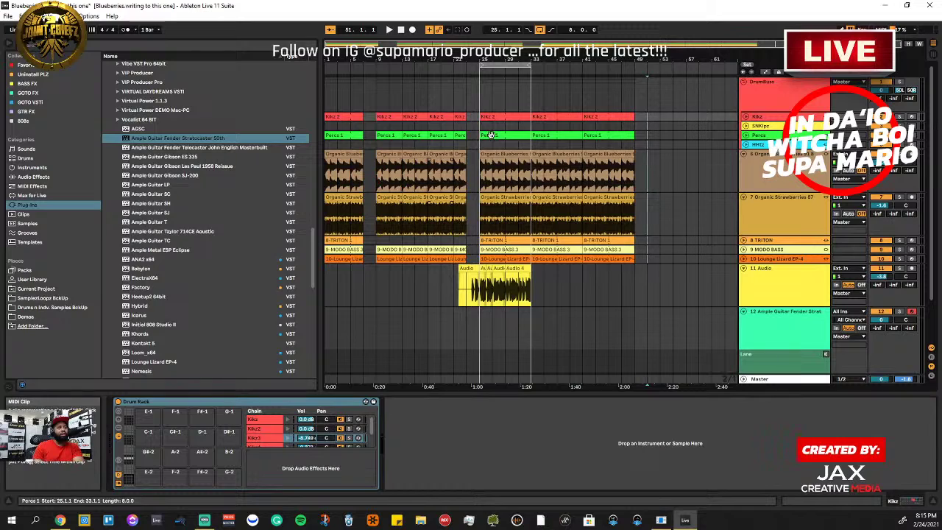
Move the linked tracks' last four bars, from 45.1.1 to 49.1.1, so that they start at 51.1.1
{"action": "left_click_drag", "start_coordinate": [582, 283], "coordinate": [635, 136]}
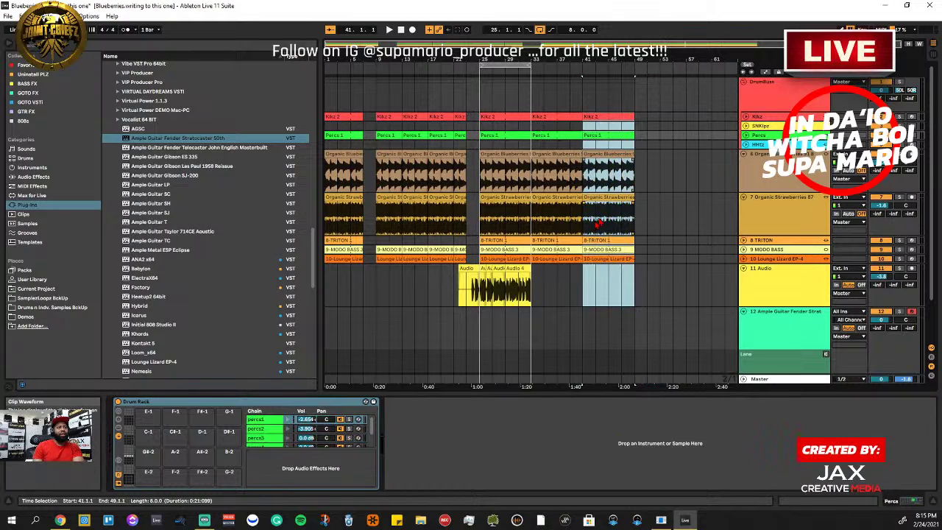
{"action": "left_click", "coordinate": [588, 312]}
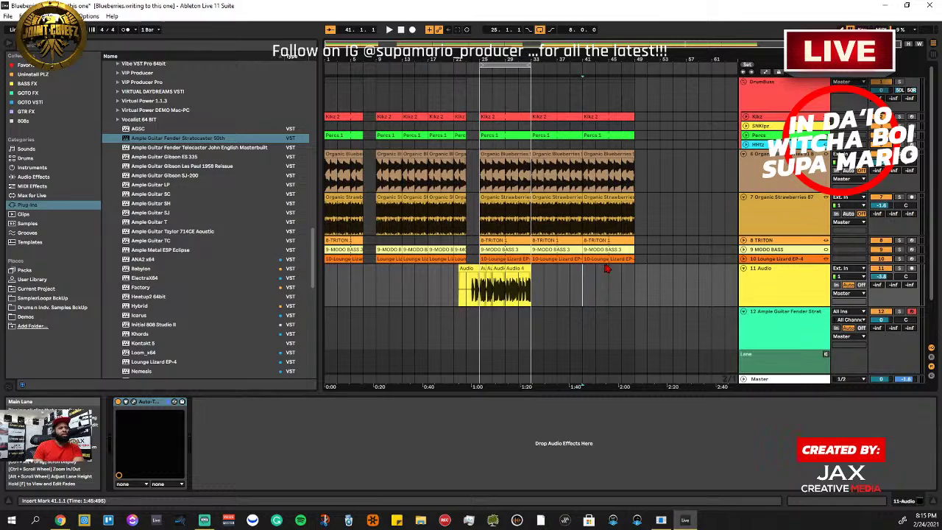
{"action": "left_click_drag", "start_coordinate": [608, 269], "coordinate": [635, 126]}
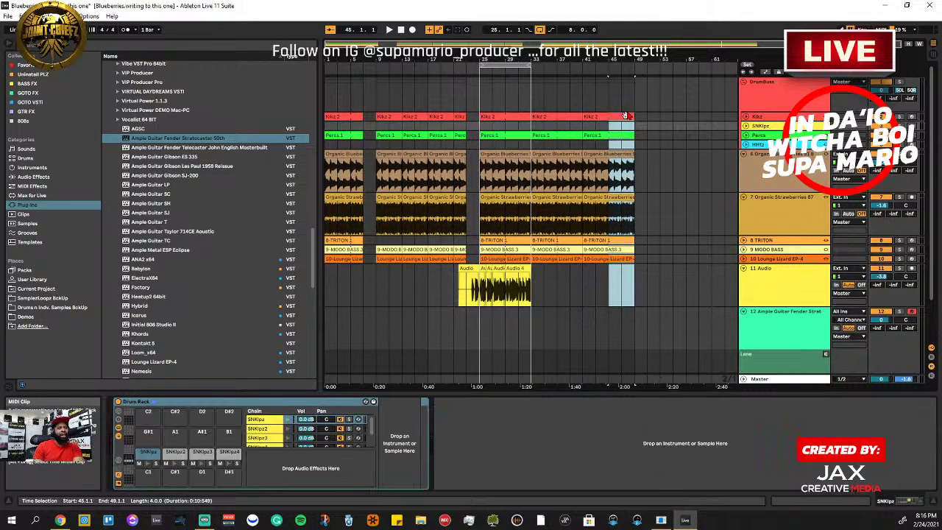
{"action": "left_click_drag", "start_coordinate": [623, 199], "coordinate": [661, 199]}
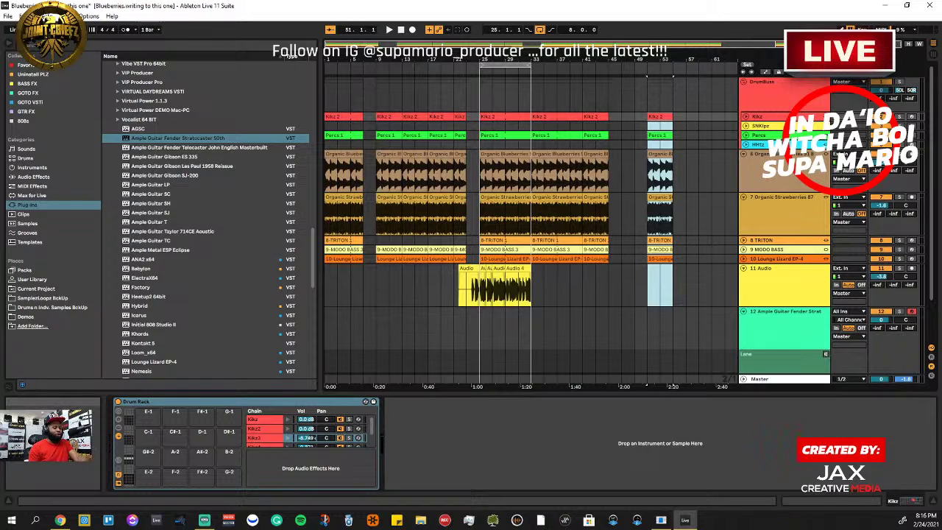
Undo the section move, try copying the linked tracks' last four bars from 45.1.1 to 49.1.1, and undo the copy
{"action": "key", "text": "ctrl+z"}
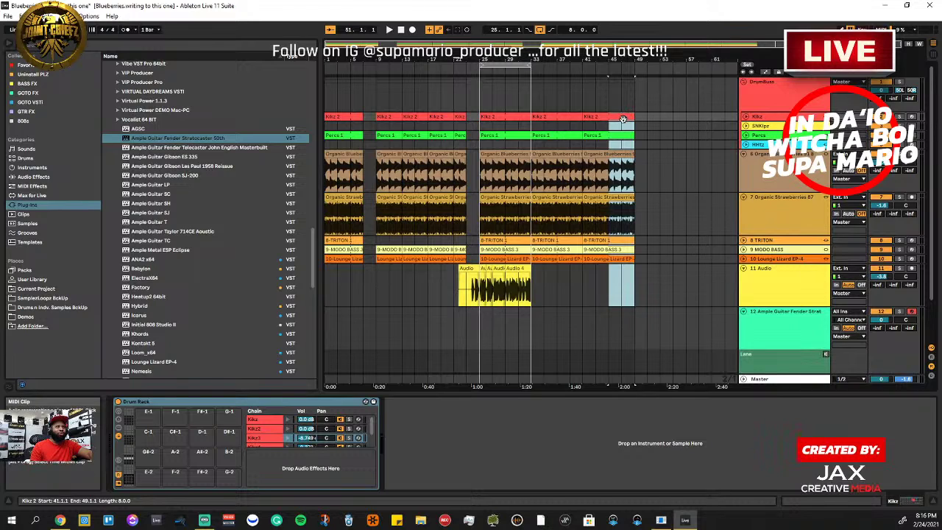
{"action": "left_click_drag", "start_coordinate": [623, 119], "coordinate": [654, 121]}
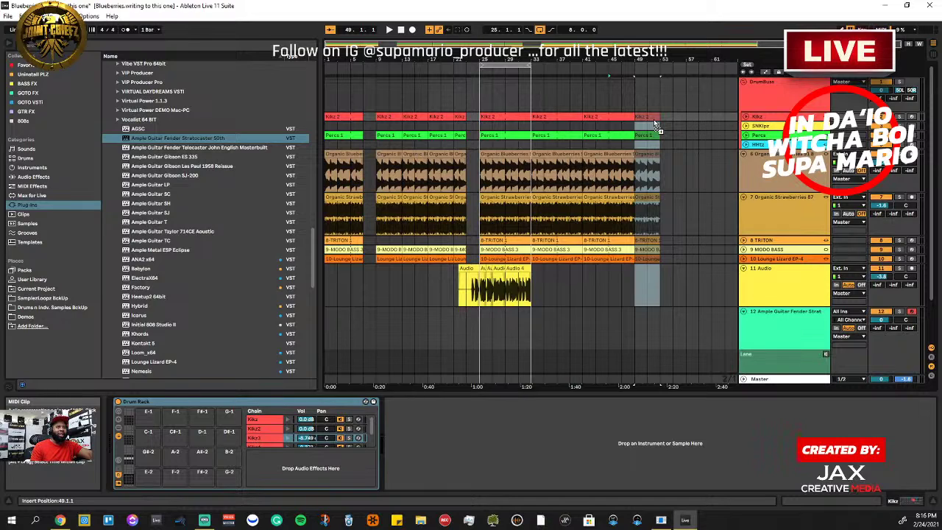
{"action": "left_click_drag", "start_coordinate": [654, 120], "coordinate": [653, 119]}
{"action": "key", "text": "ctrl+z"}
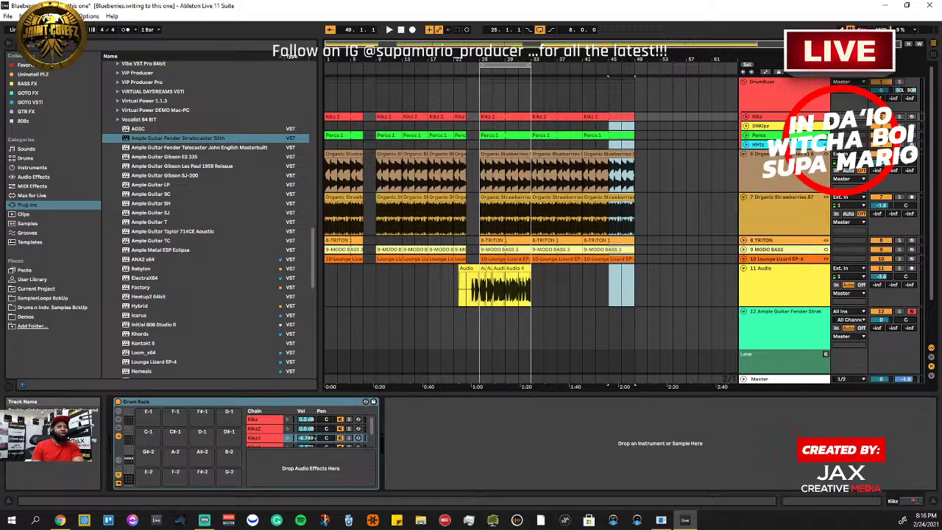
Highlight the linked tracks from a linked-track indicator, and place the insert marker at 55.1.1 on track 11 Audio
{"action": "left_click", "coordinate": [828, 259], "text": "shift"}
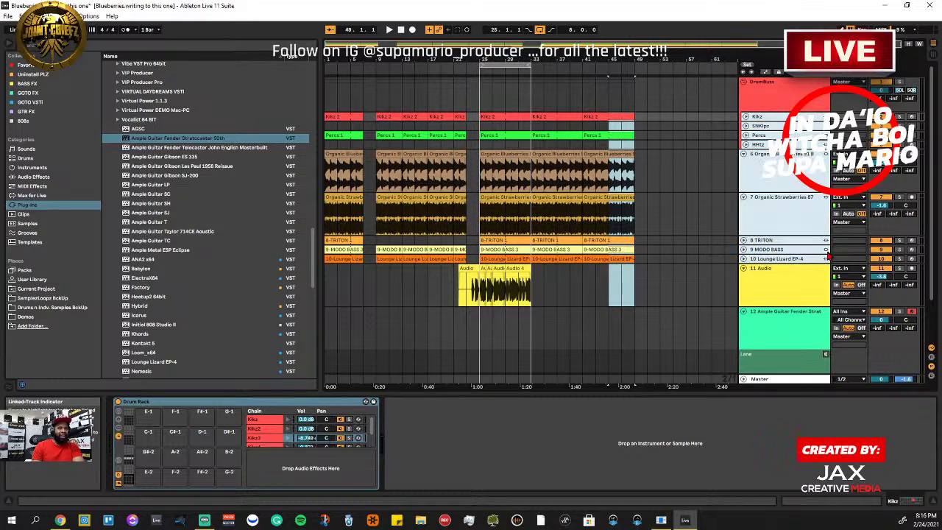
{"action": "left_click", "coordinate": [828, 251]}
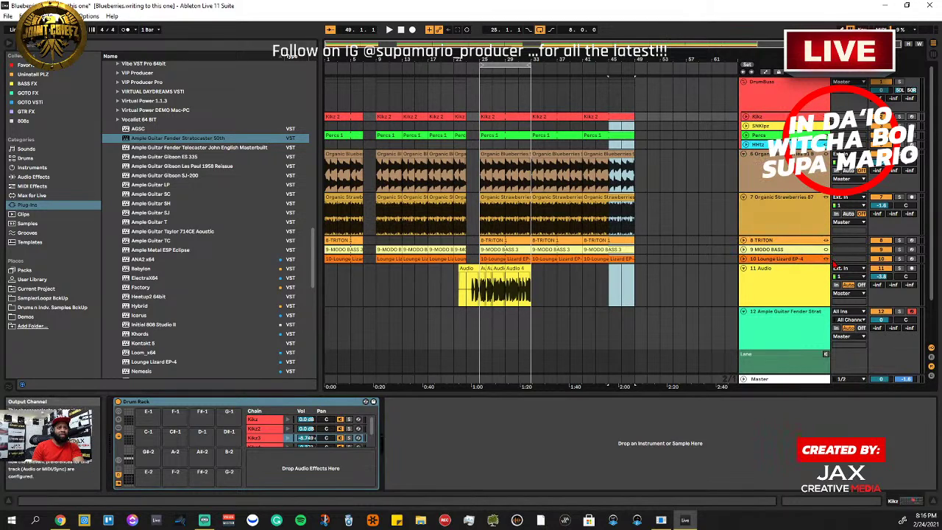
{"action": "left_click", "coordinate": [827, 252]}
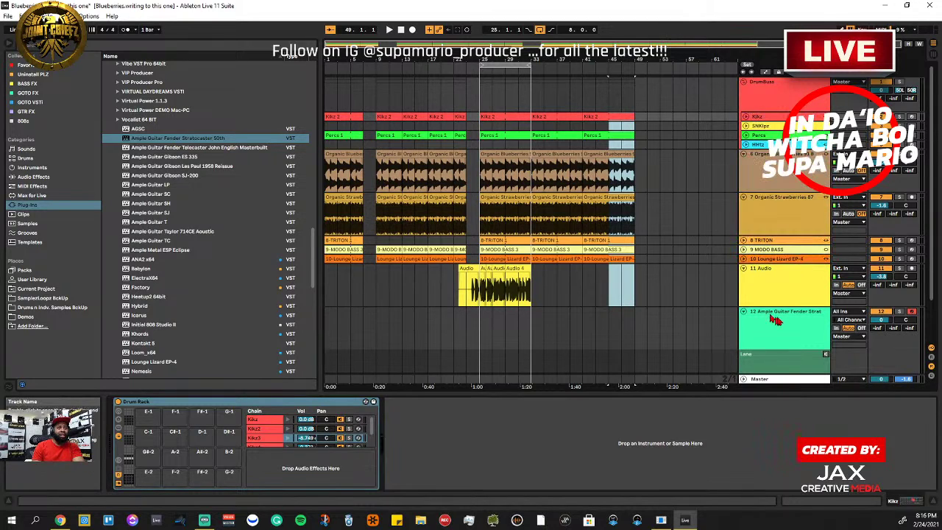
{"action": "left_click", "coordinate": [676, 273]}
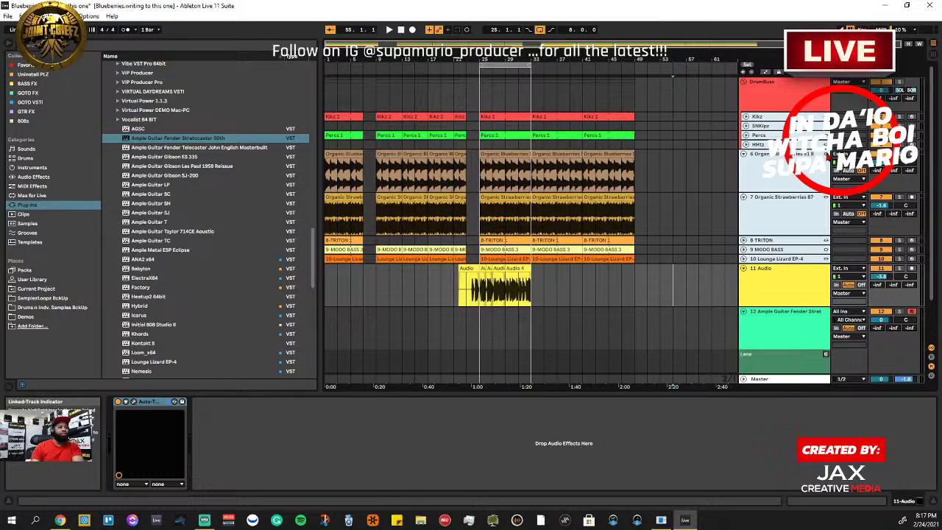
{"action": "left_click", "coordinate": [878, 272]}
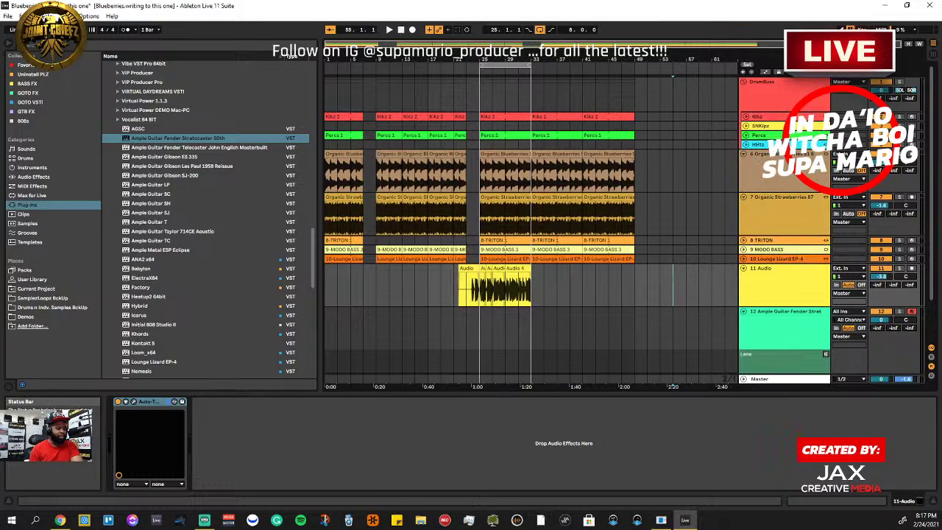
Switch from the arrangement to the Session View mixer
{"action": "key", "text": "alt+Tab"}
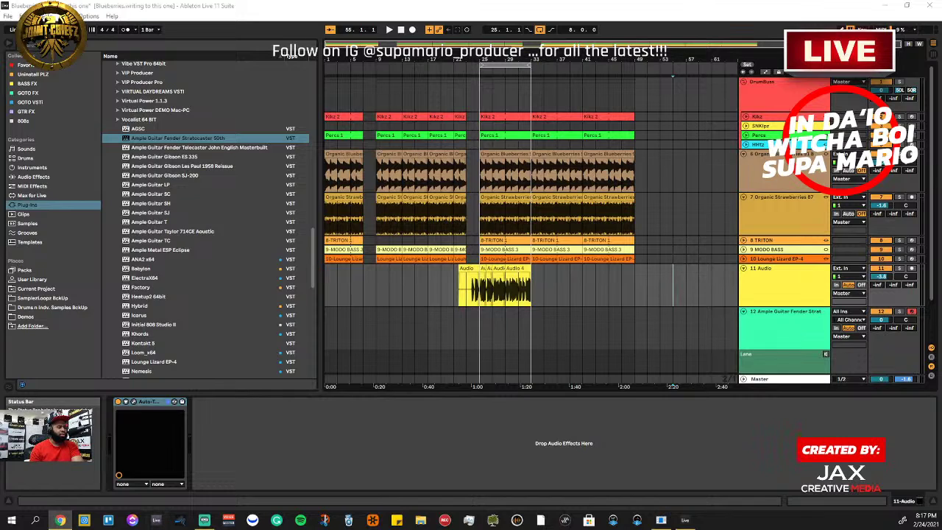
{"action": "left_click", "coordinate": [543, 444]}
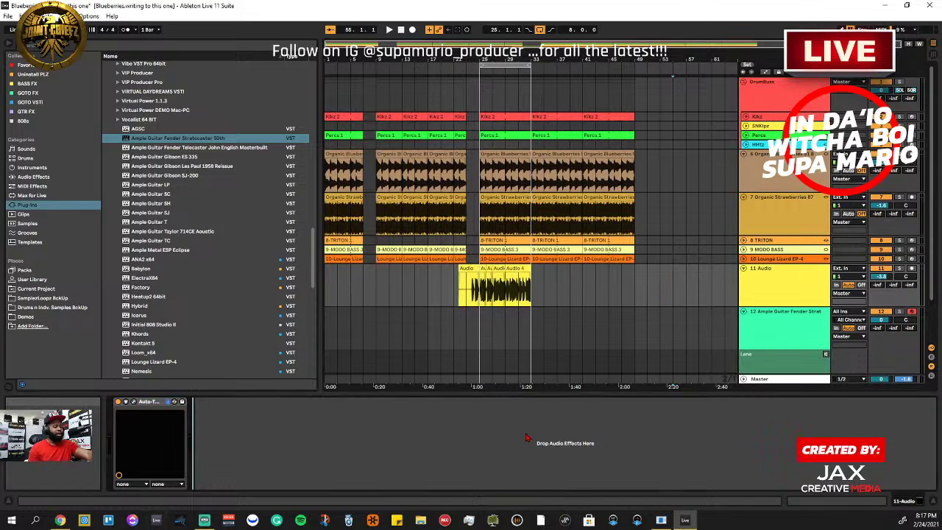
{"action": "key", "text": "Tab"}
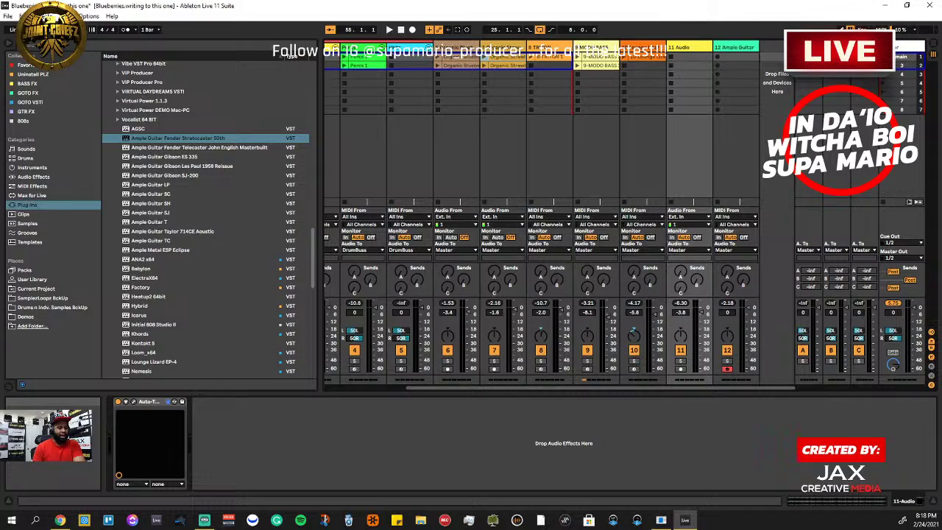
{"action": "key", "text": "alt+Tab"}
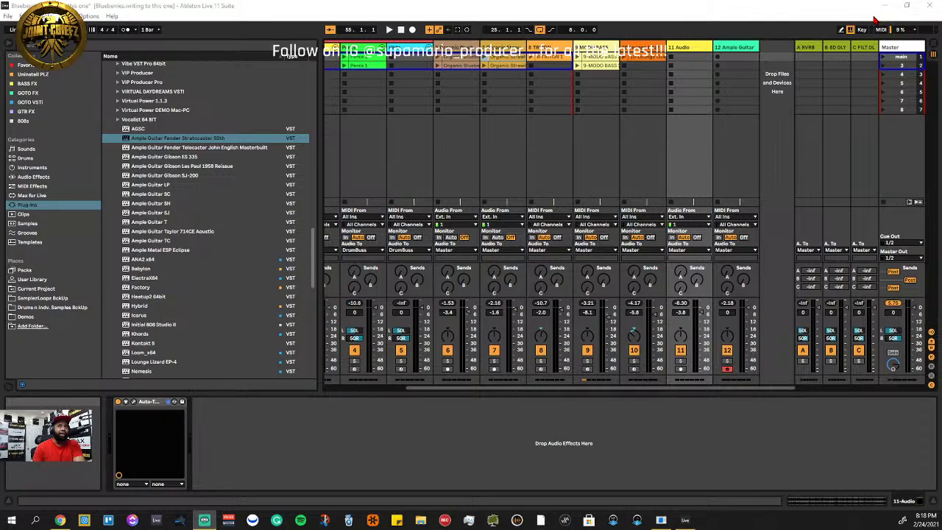
{"action": "left_click", "coordinate": [888, 29]}
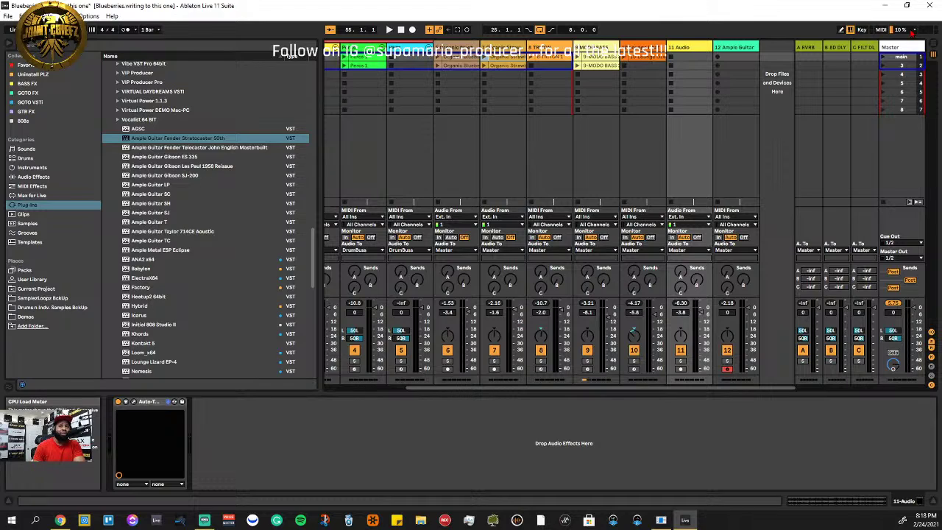
Inspect the CPU load meter options, setting the meter text to Current and back to Average
{"action": "left_click", "coordinate": [916, 31]}
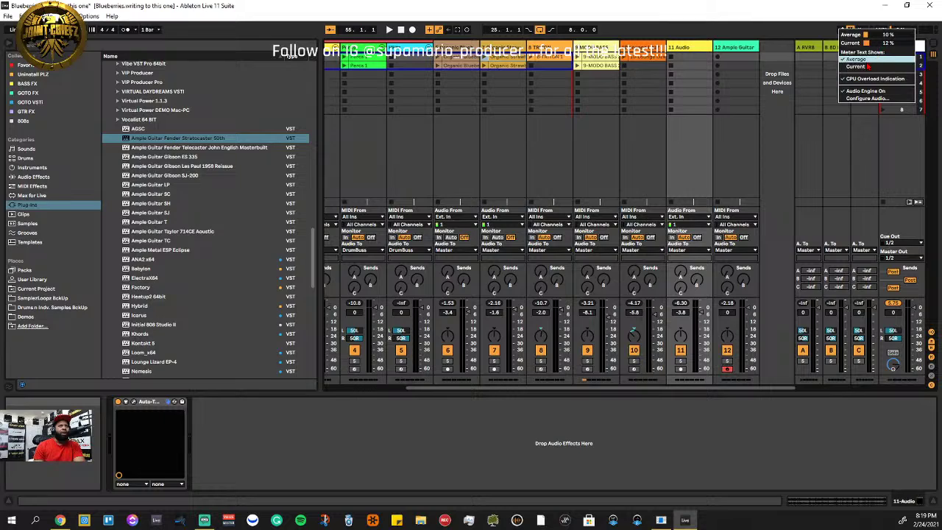
{"action": "left_click", "coordinate": [812, 36]}
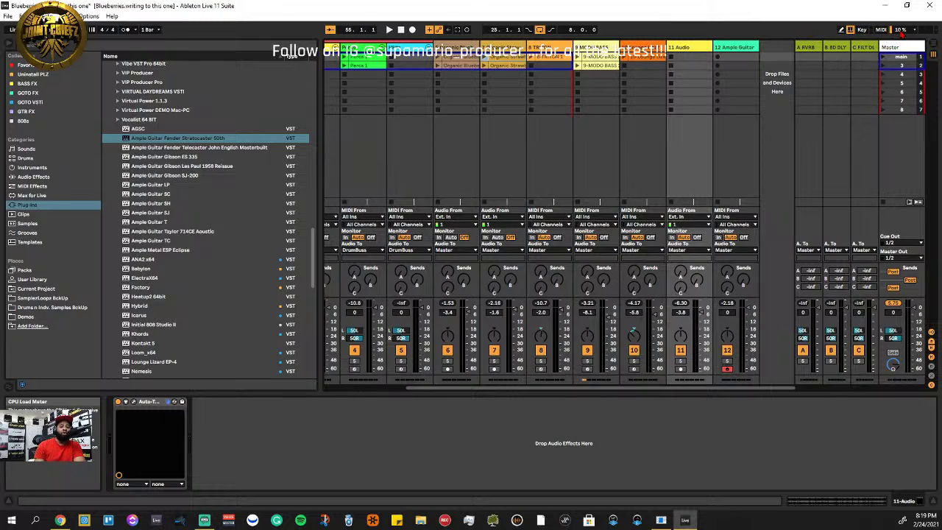
{"action": "left_click", "coordinate": [916, 31]}
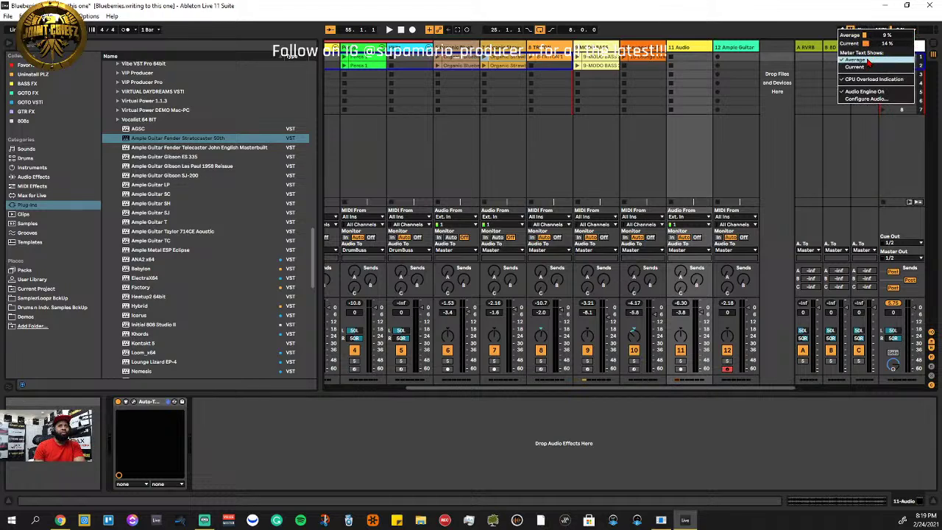
{"action": "left_click", "coordinate": [817, 31]}
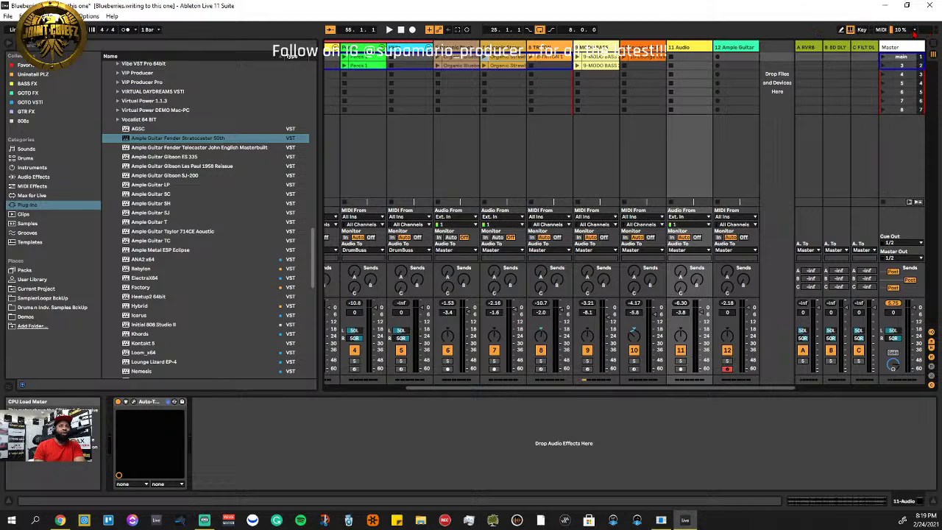
{"action": "left_click", "coordinate": [915, 33]}
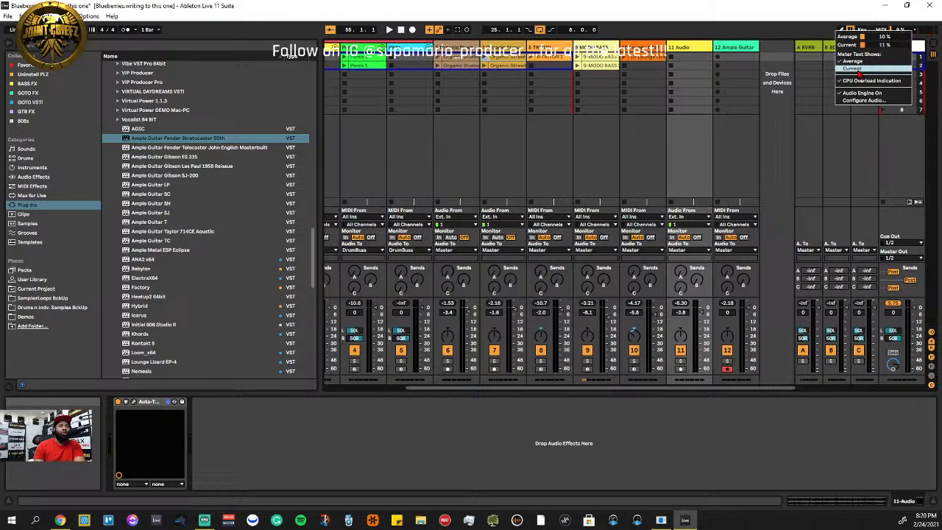
{"action": "left_click", "coordinate": [834, 41]}
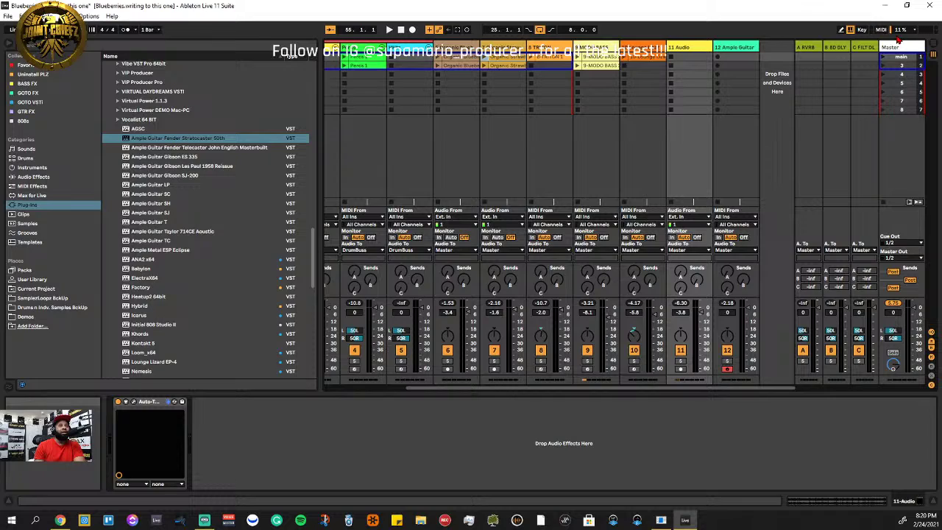
{"action": "left_click", "coordinate": [914, 32]}
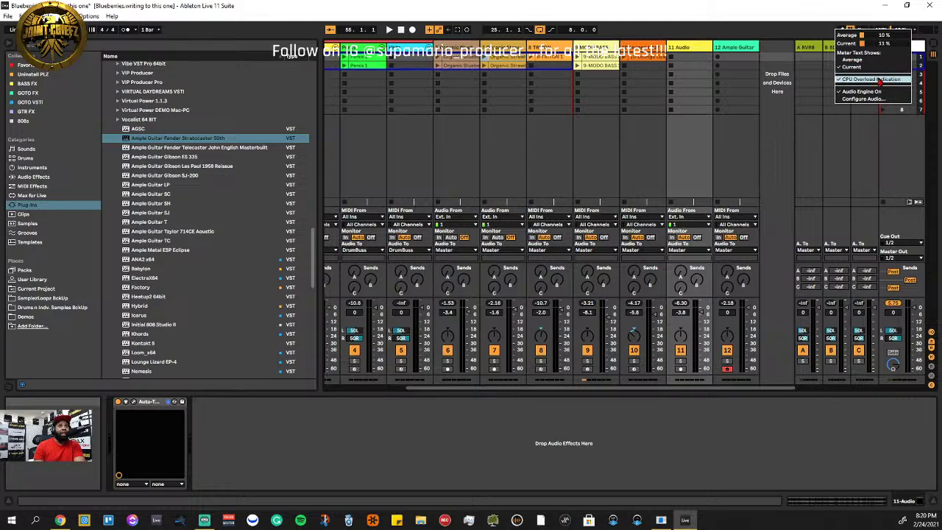
{"action": "left_click", "coordinate": [858, 60]}
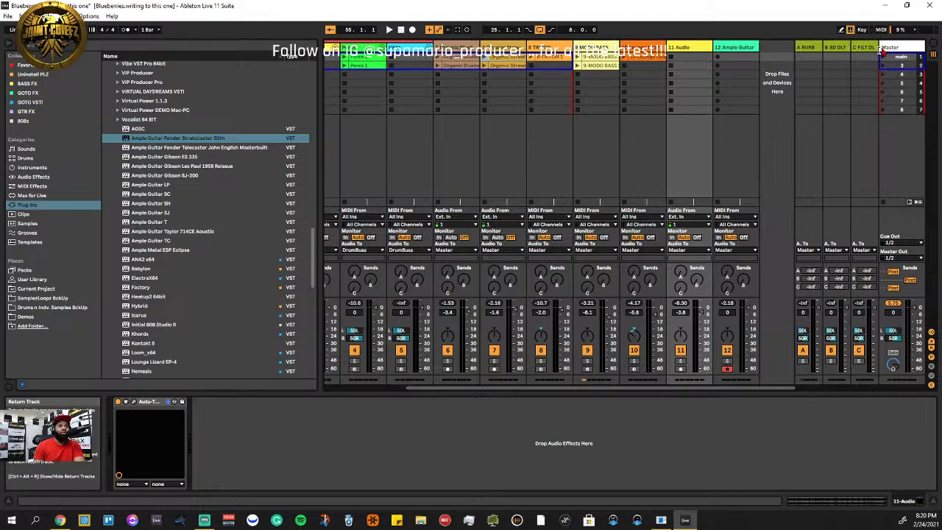
Turn the CPU Overload Indication off and back on
{"action": "left_click", "coordinate": [915, 34]}
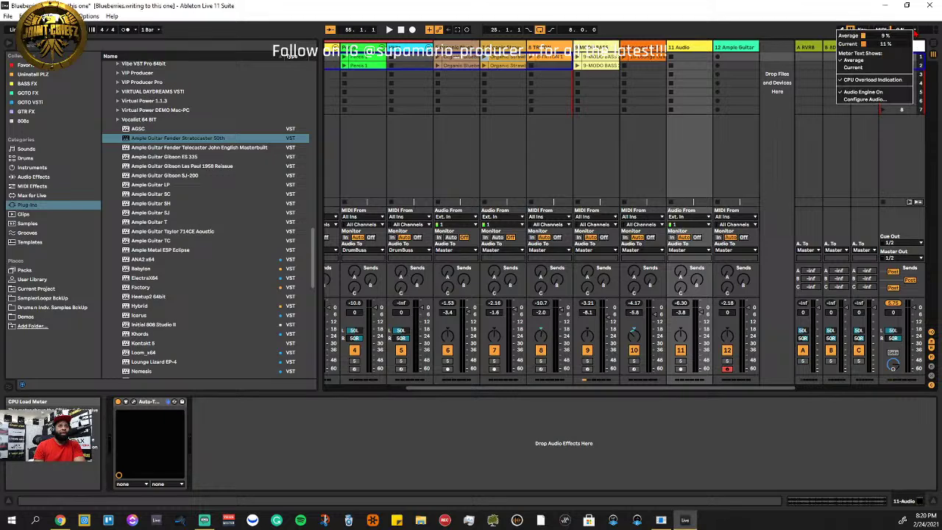
{"action": "left_click", "coordinate": [878, 81]}
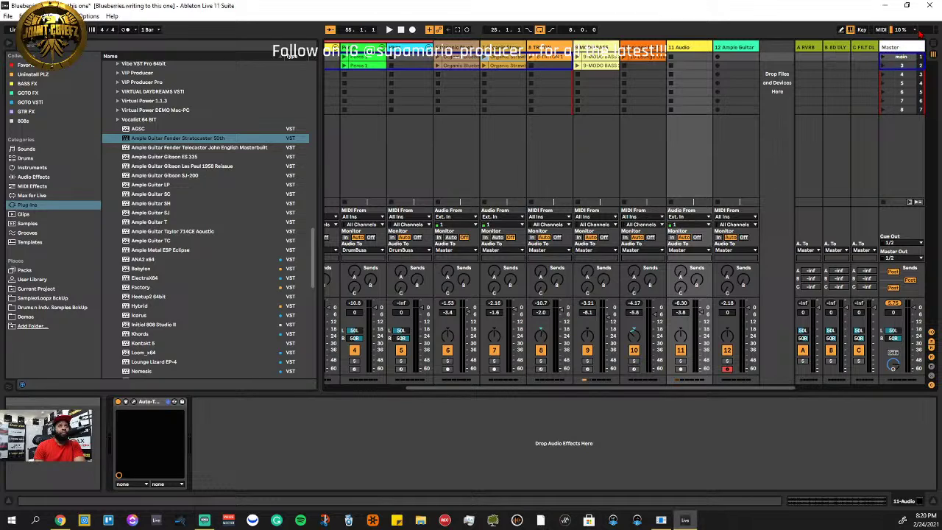
{"action": "left_click", "coordinate": [915, 34]}
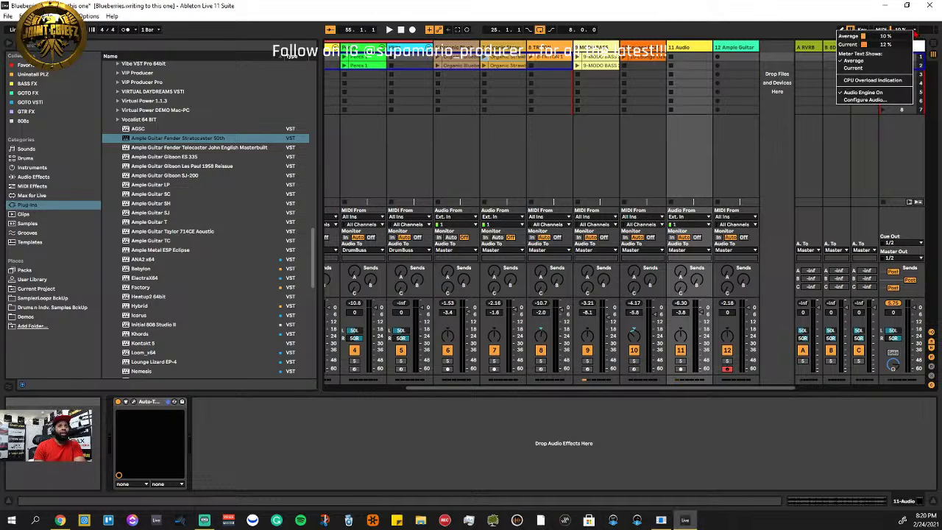
{"action": "left_click", "coordinate": [868, 83]}
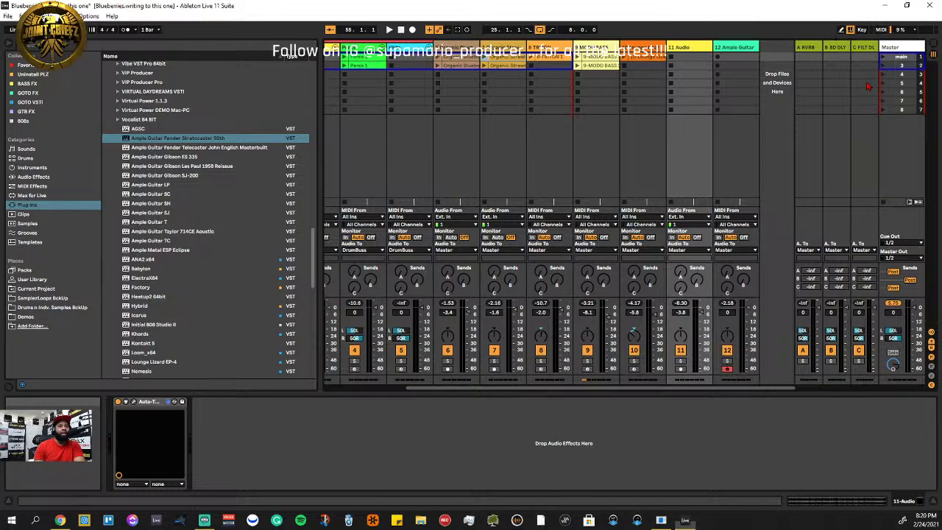
Open the audio configuration from the CPU load meter, review the driver, sample rate and latency settings, and close the preferences
{"action": "left_click", "coordinate": [915, 31]}
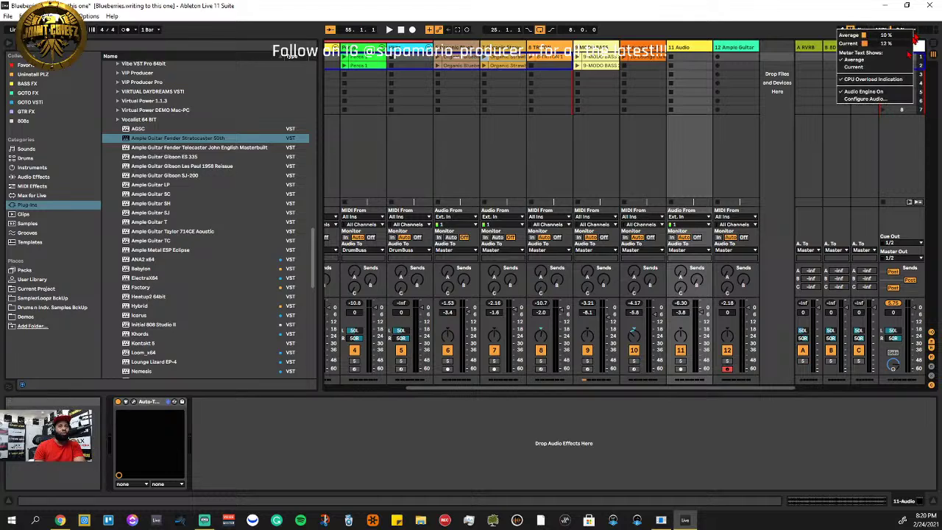
{"action": "left_click", "coordinate": [873, 79]}
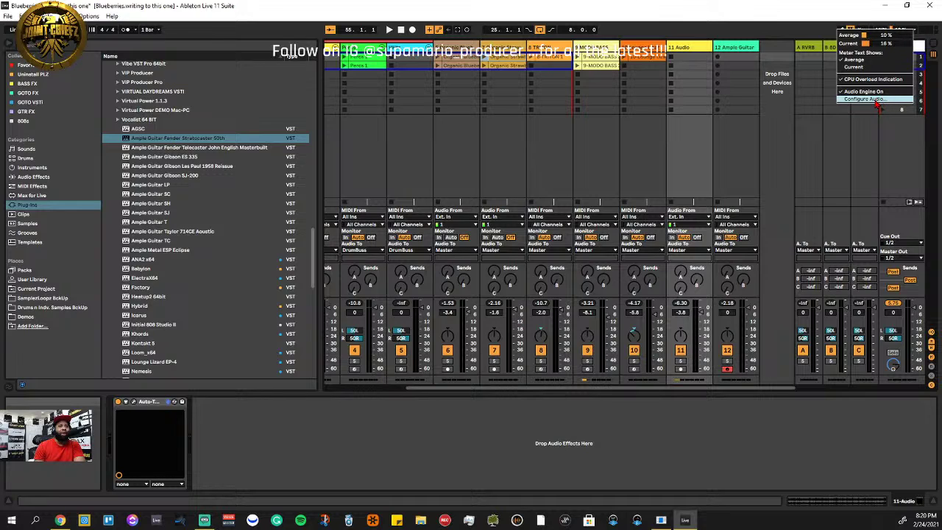
{"action": "left_click", "coordinate": [902, 34]}
{"action": "left_click", "coordinate": [904, 33]}
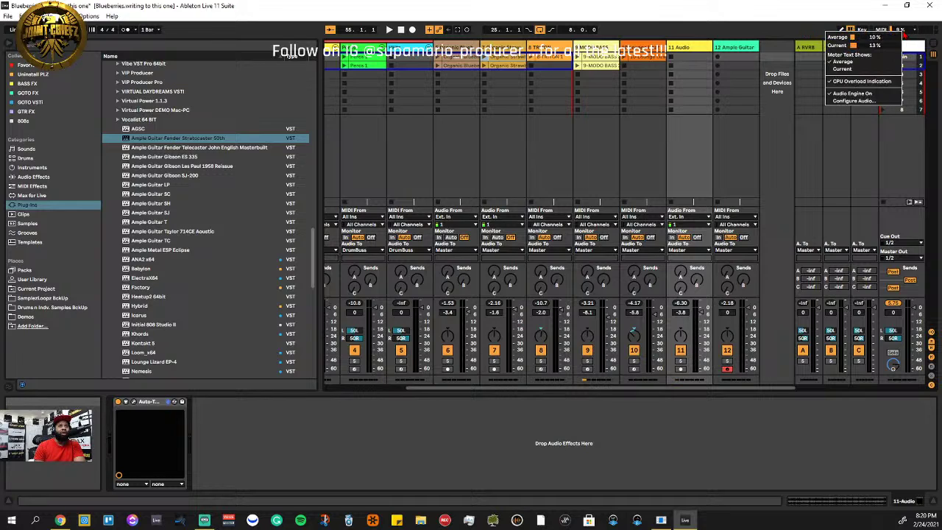
{"action": "left_click", "coordinate": [865, 103]}
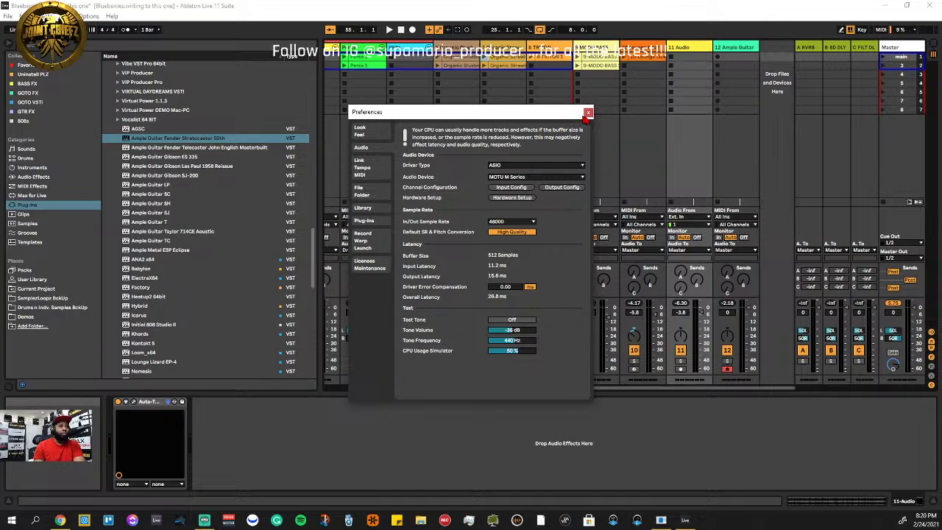
{"action": "left_click", "coordinate": [588, 112]}
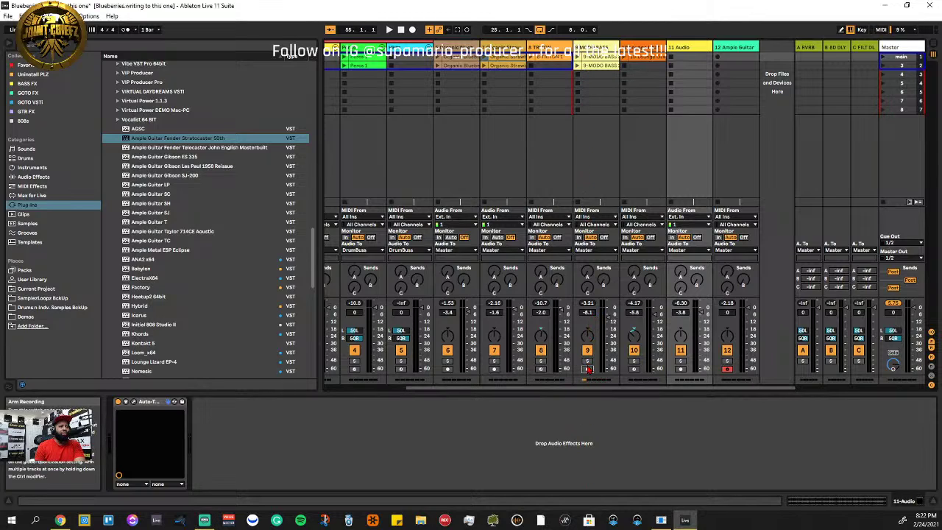
Arm the linked 9 MODO BASS track for recording, open its MODO BASS plug-in, and move the plug-in window aside from the mixer
{"action": "left_click", "coordinate": [587, 273]}
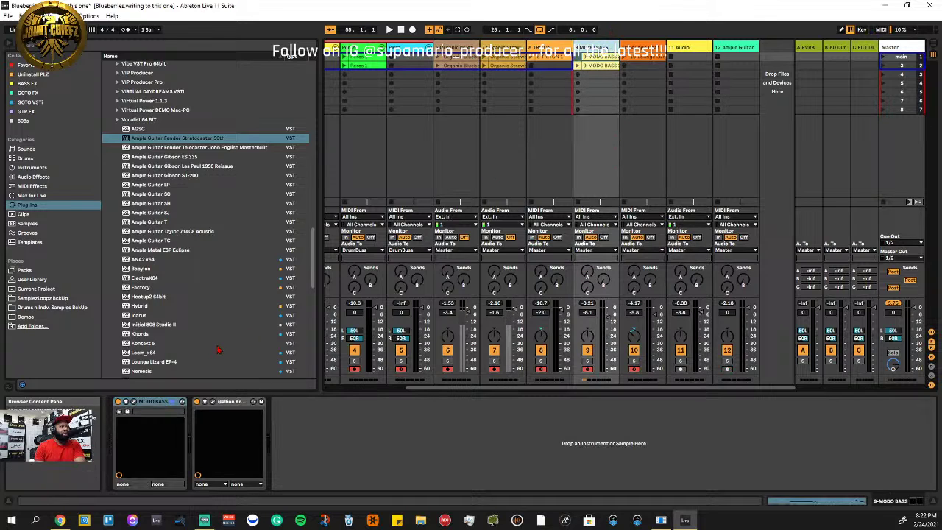
{"action": "left_click", "coordinate": [135, 402]}
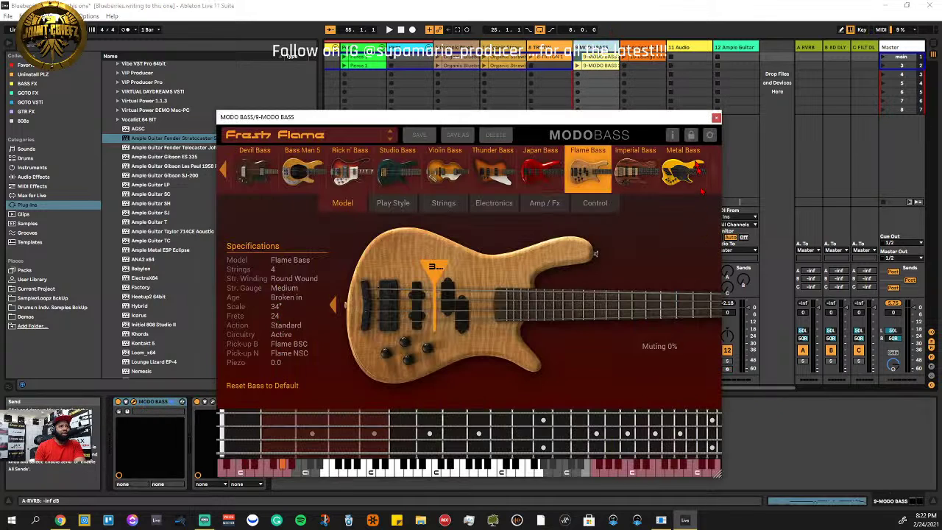
{"action": "left_click_drag", "start_coordinate": [692, 120], "coordinate": [455, 114]}
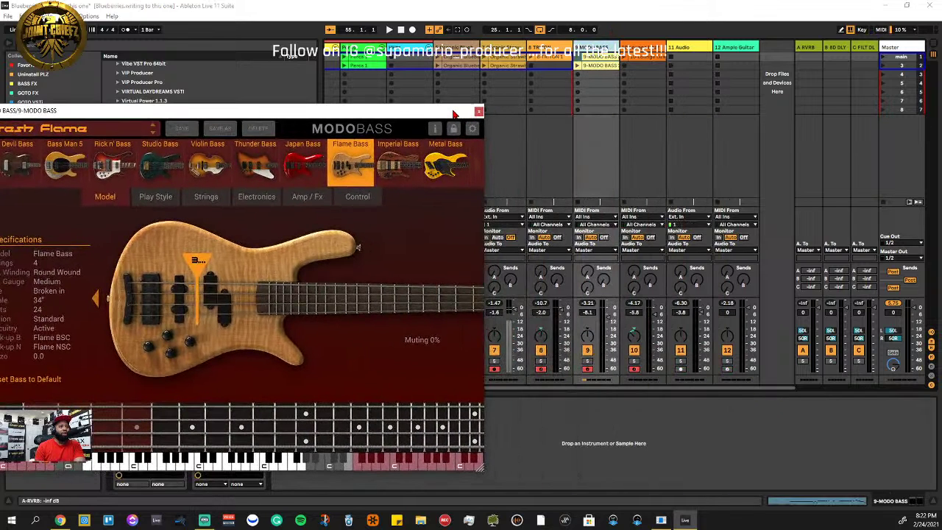
Reset the playback position and play the song from the beginning to watch the mixer and CPU load
{"action": "left_click", "coordinate": [389, 30]}
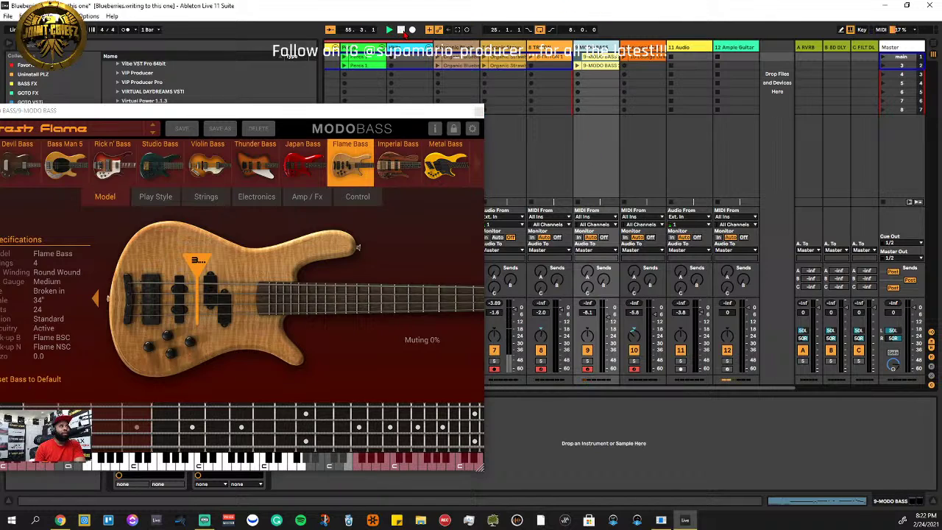
{"action": "double_click", "coordinate": [401, 31]}
{"action": "left_click", "coordinate": [389, 30]}
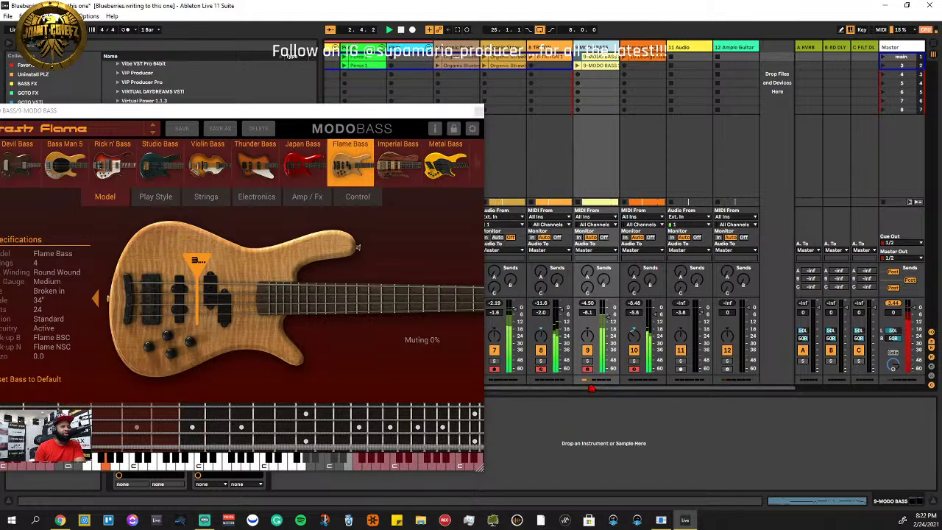
Stop playback and close the MODO BASS plug-in window to bring the full mixer back into view
{"action": "left_click", "coordinate": [399, 29]}
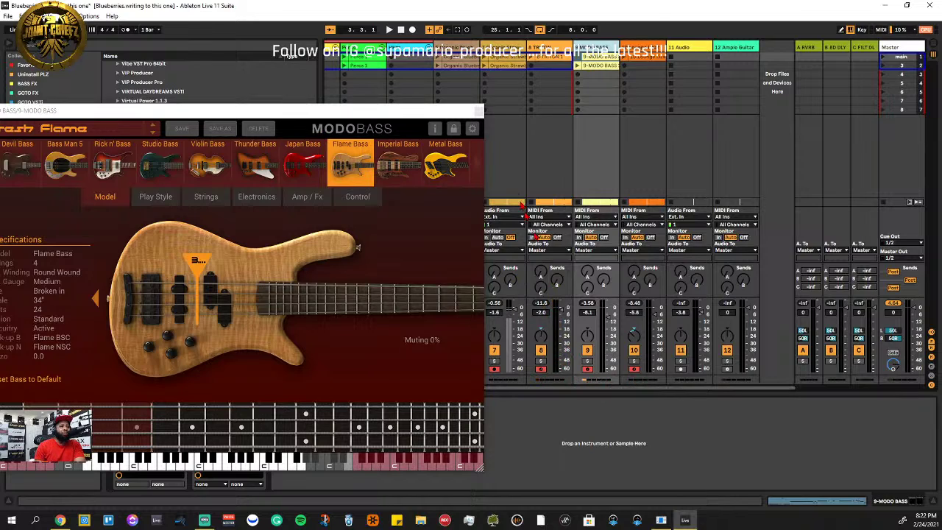
{"action": "left_click", "coordinate": [479, 114]}
{"action": "left_click", "coordinate": [479, 113]}
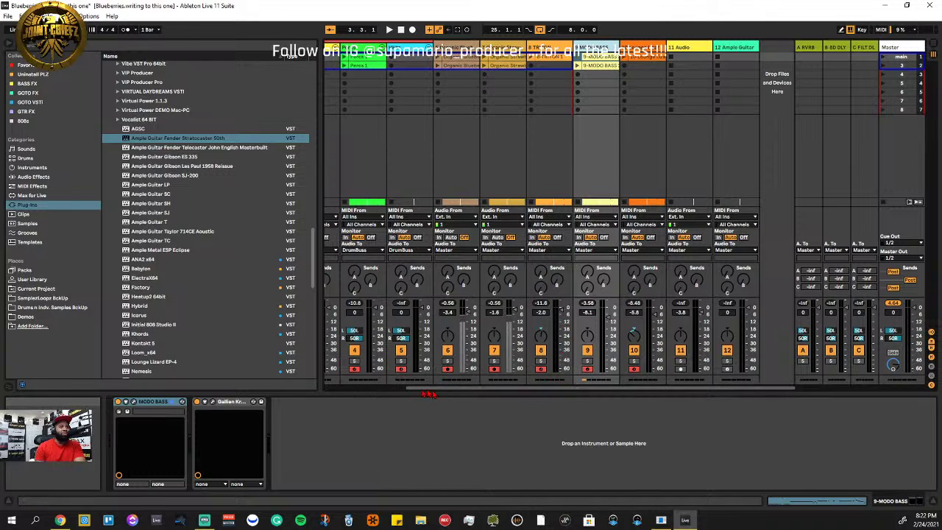
{"action": "left_click_drag", "start_coordinate": [426, 394], "coordinate": [346, 390]}
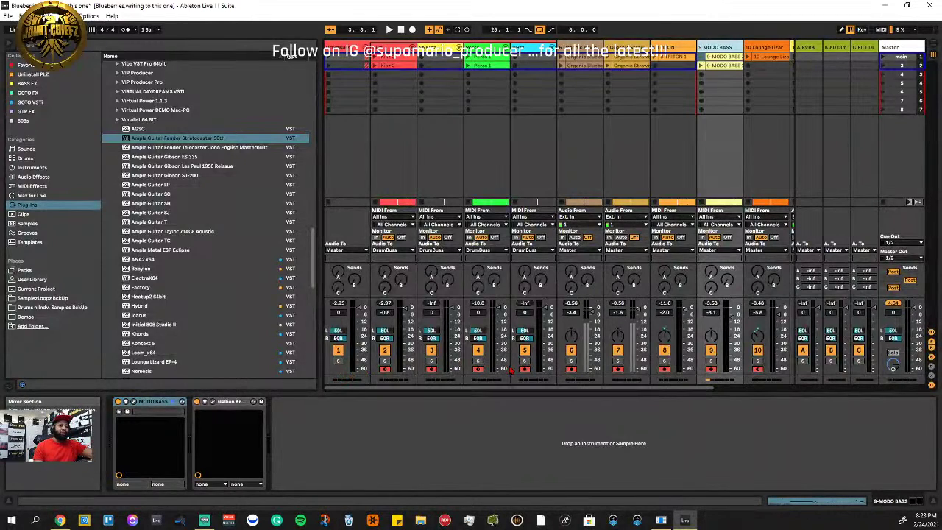
In Arrangement View, disarm the linked tracks and unlink them, finishing in Session View
{"action": "key", "text": "Tab"}
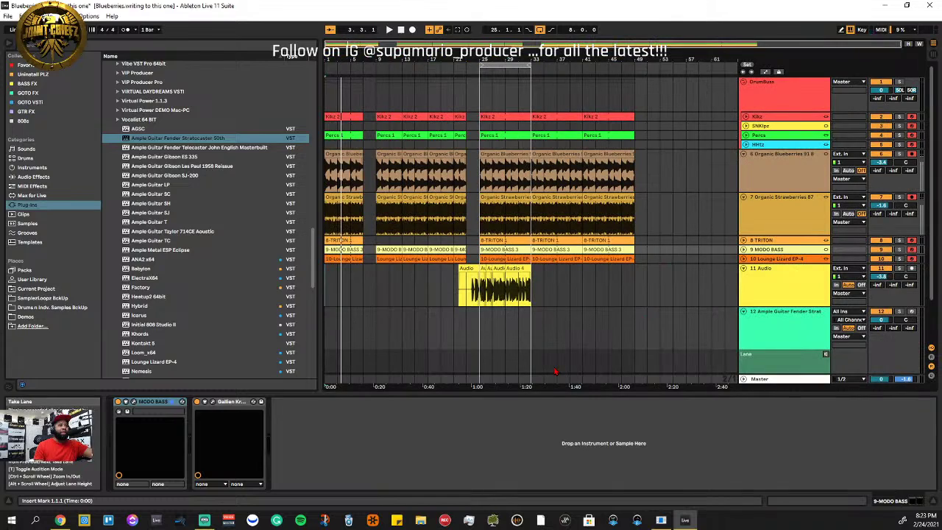
{"action": "left_click", "coordinate": [827, 120]}
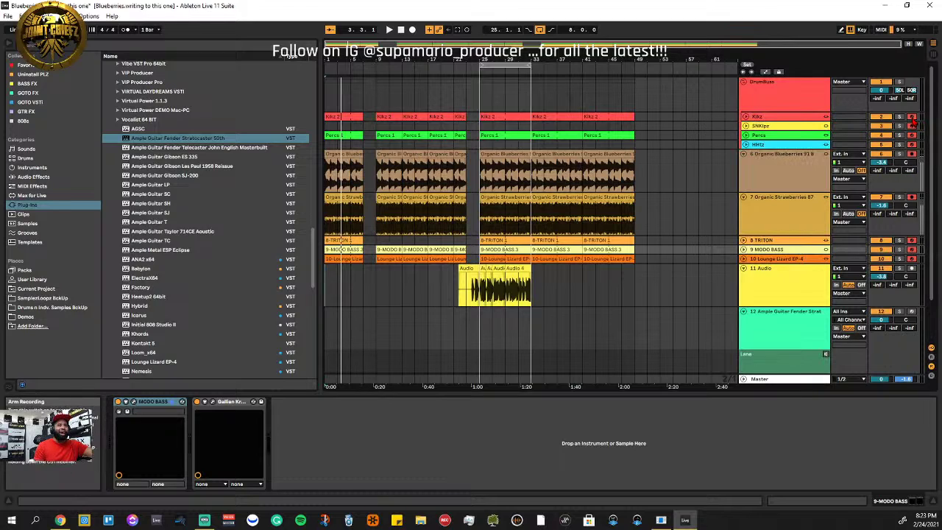
{"action": "left_click", "coordinate": [911, 118]}
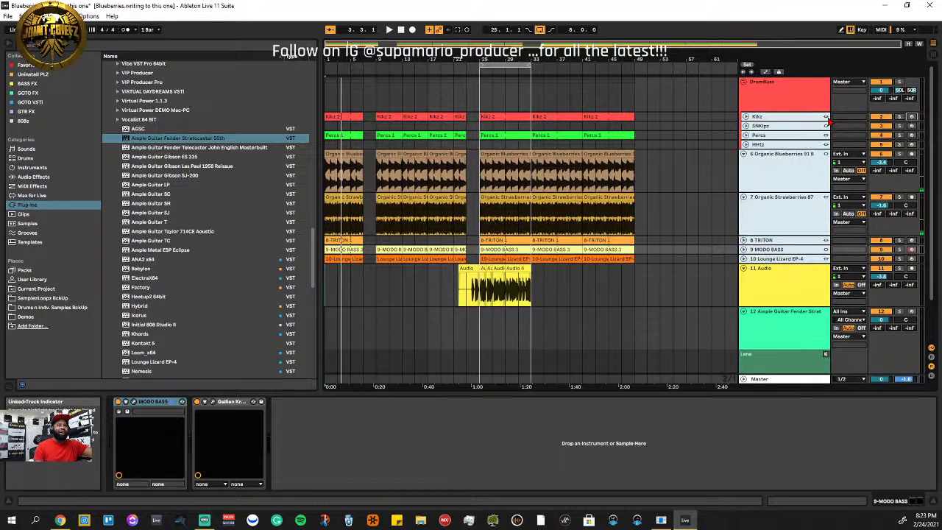
{"action": "right_click", "coordinate": [827, 116]}
{"action": "left_click", "coordinate": [764, 230]}
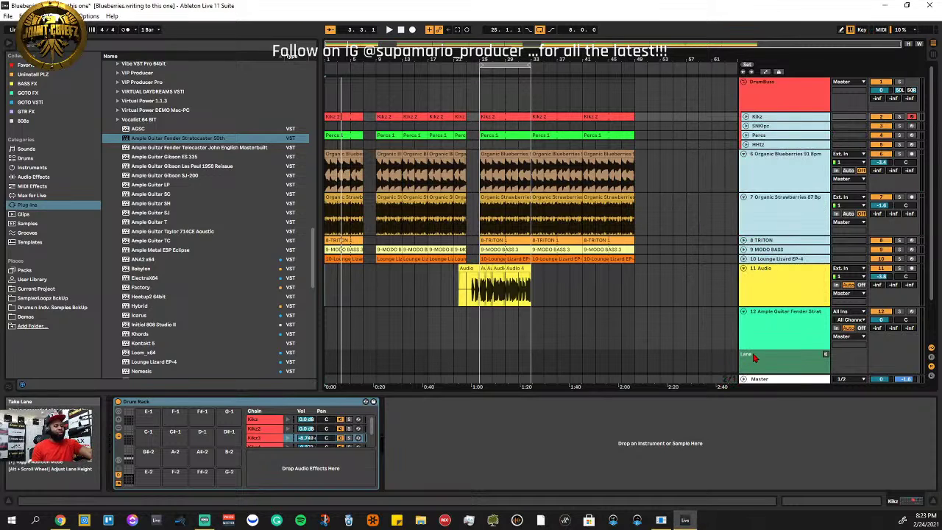
{"action": "key", "text": "Tab"}
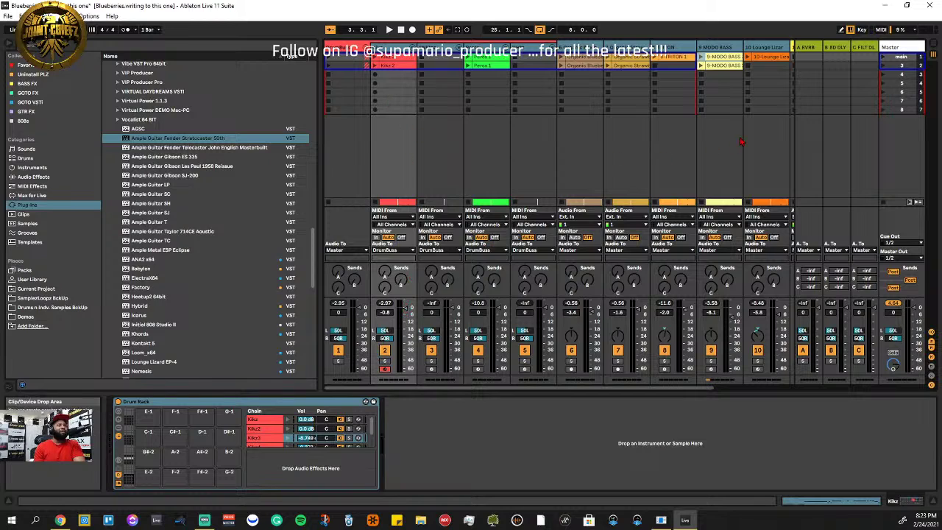
Select the 11 Audio track and expand the Plugin Alliance folder among the VST3 plug-ins
{"action": "left_click_drag", "start_coordinate": [576, 388], "coordinate": [743, 402]}
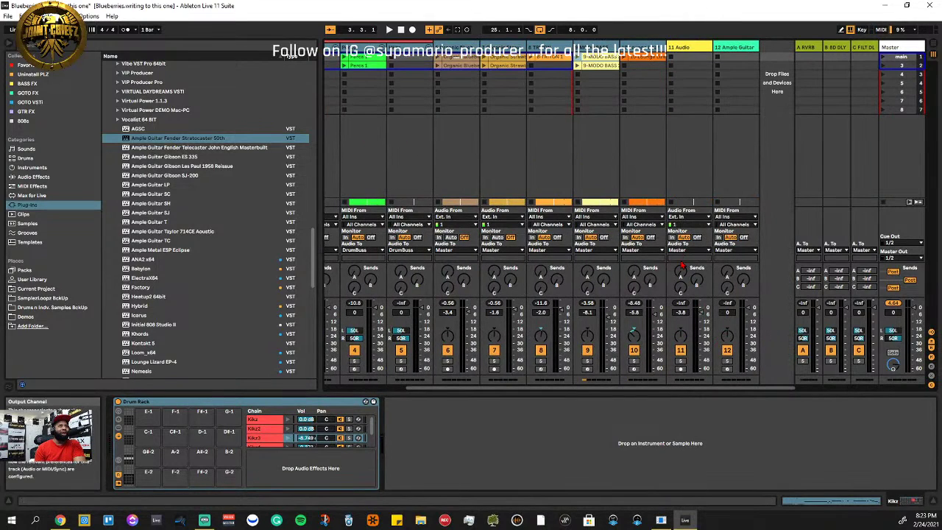
{"action": "left_click", "coordinate": [684, 48]}
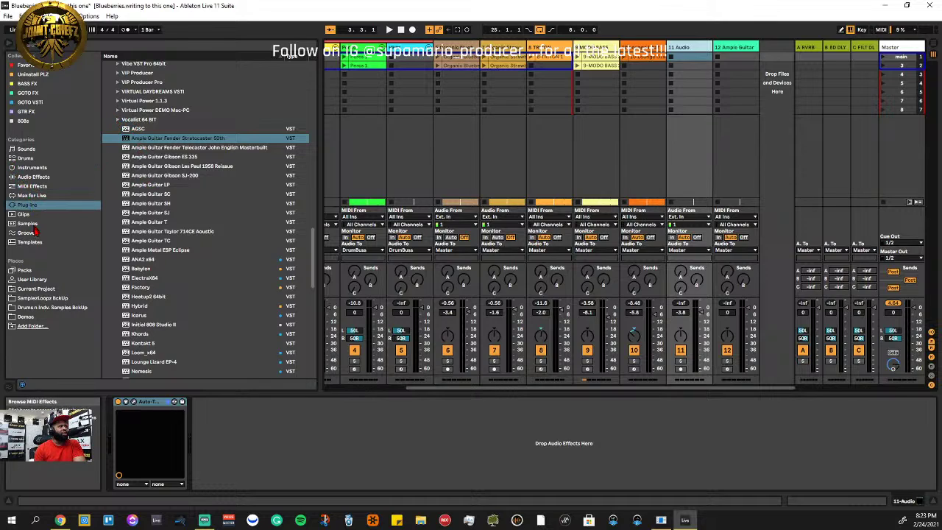
{"action": "left_click", "coordinate": [33, 179]}
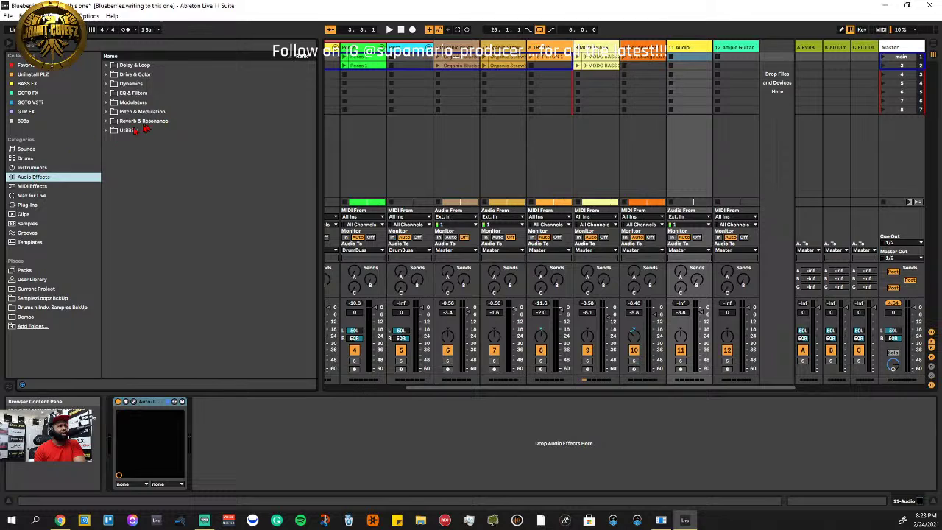
{"action": "left_click", "coordinate": [37, 204]}
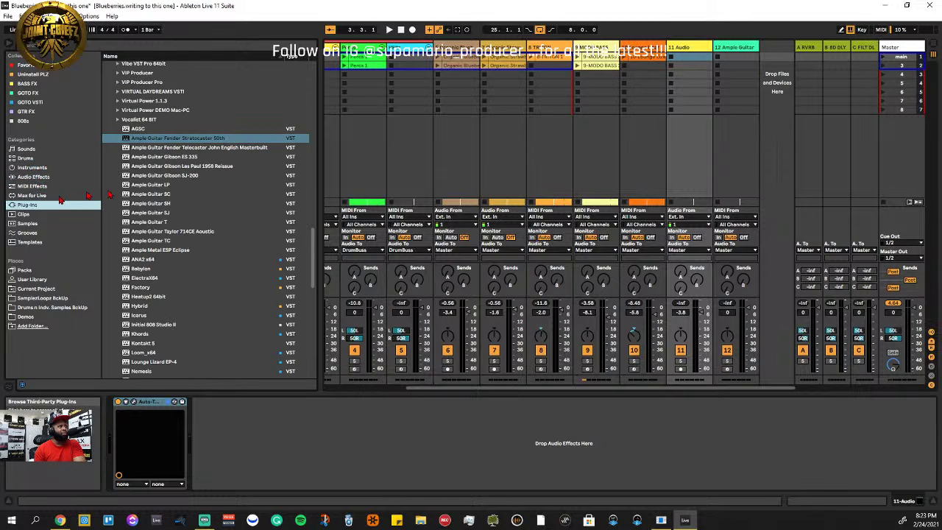
{"action": "scroll", "coordinate": [213, 126], "scroll_direction": "up", "scroll_amount": 10}
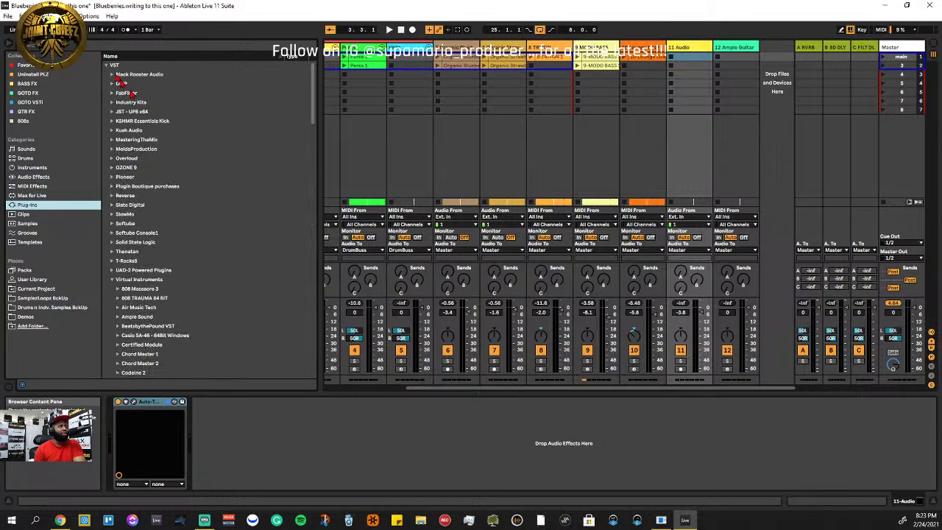
{"action": "left_click", "coordinate": [106, 66]}
{"action": "left_click", "coordinate": [106, 75]}
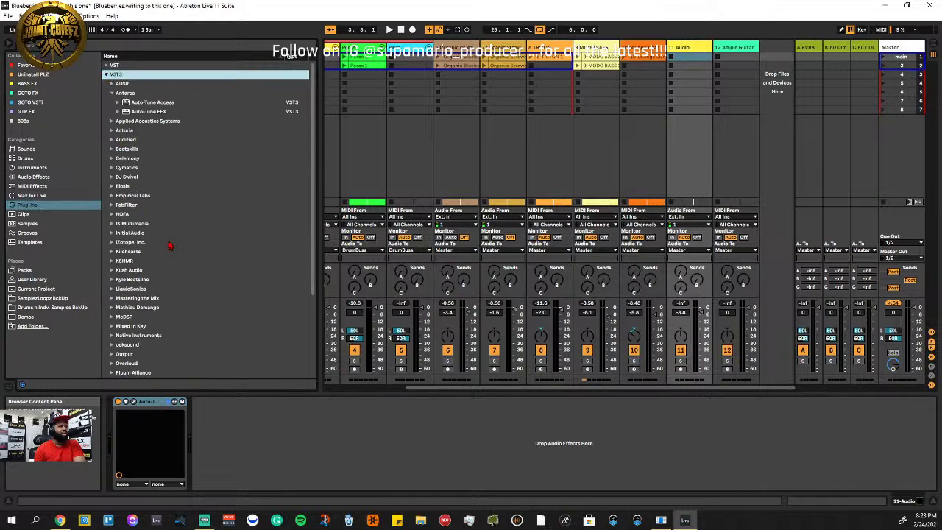
{"action": "scroll", "coordinate": [134, 164], "scroll_direction": "down", "scroll_amount": 4}
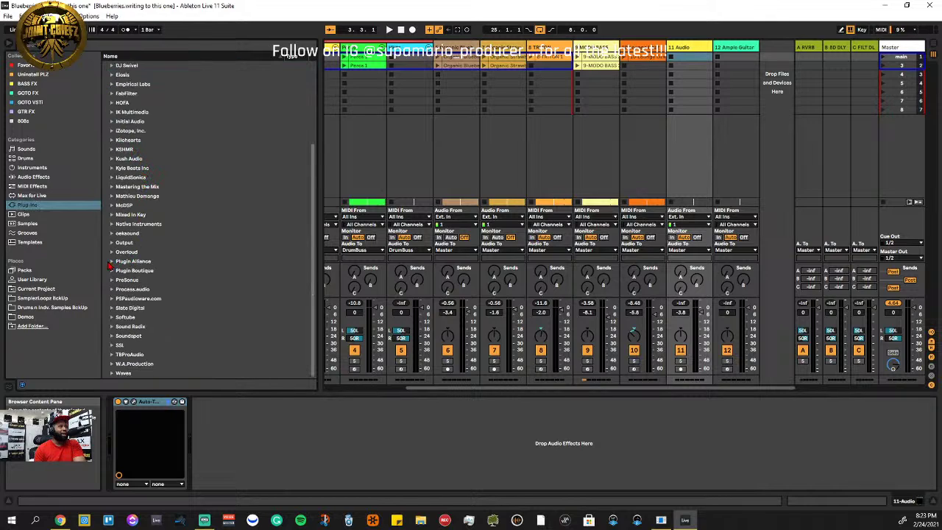
{"action": "left_click", "coordinate": [111, 262]}
Add the ADPTR StreamLiner plug-in to the 11 Audio track and close its window
{"action": "scroll", "coordinate": [147, 289], "scroll_direction": "down", "scroll_amount": 12}
{"action": "scroll", "coordinate": [147, 289], "scroll_direction": "up", "scroll_amount": 6}
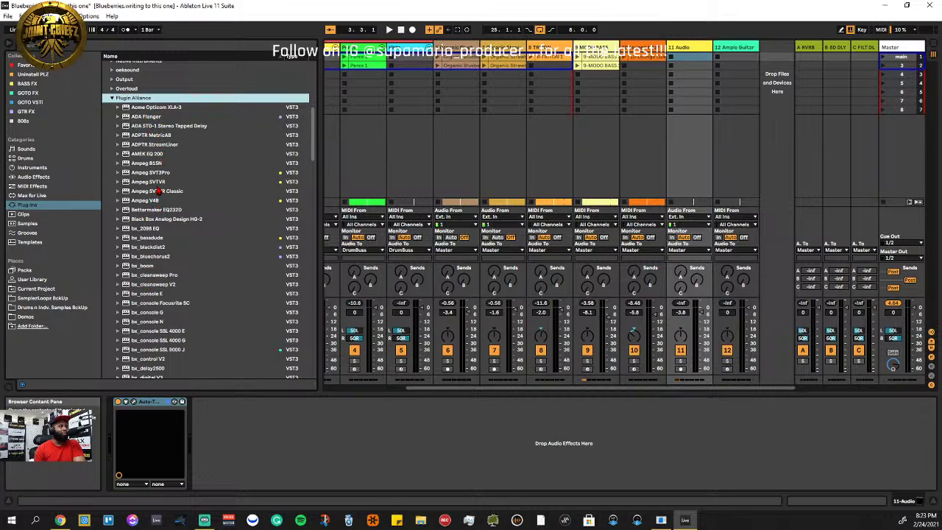
{"action": "left_click", "coordinate": [155, 145]}
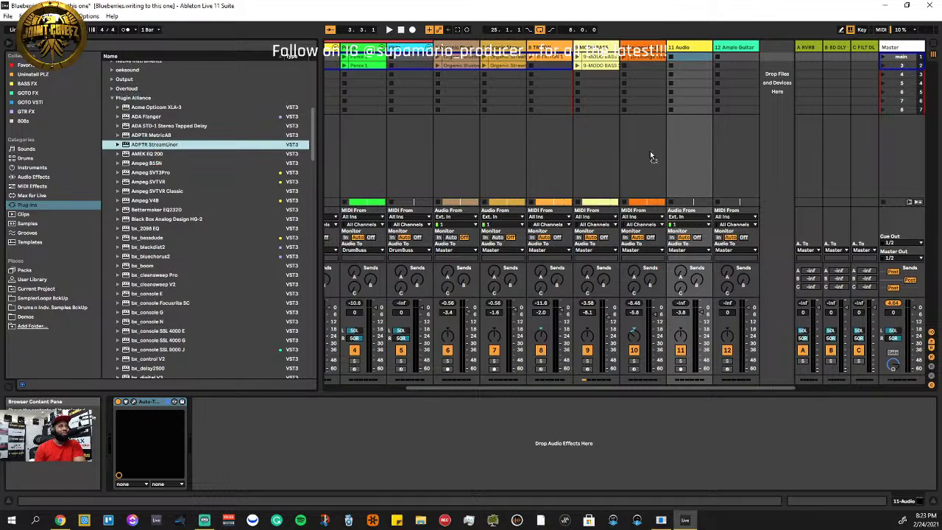
{"action": "left_click_drag", "start_coordinate": [681, 148], "coordinate": [680, 147]}
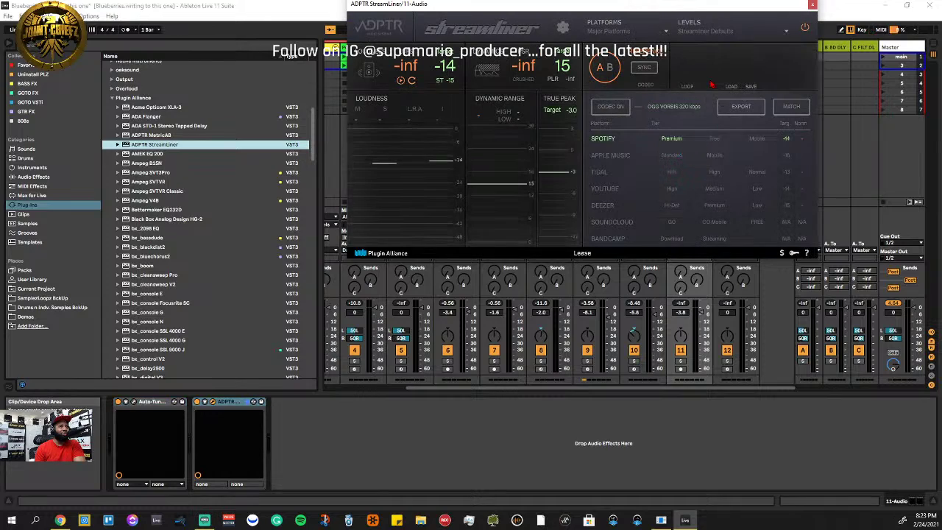
{"action": "left_click", "coordinate": [813, 5]}
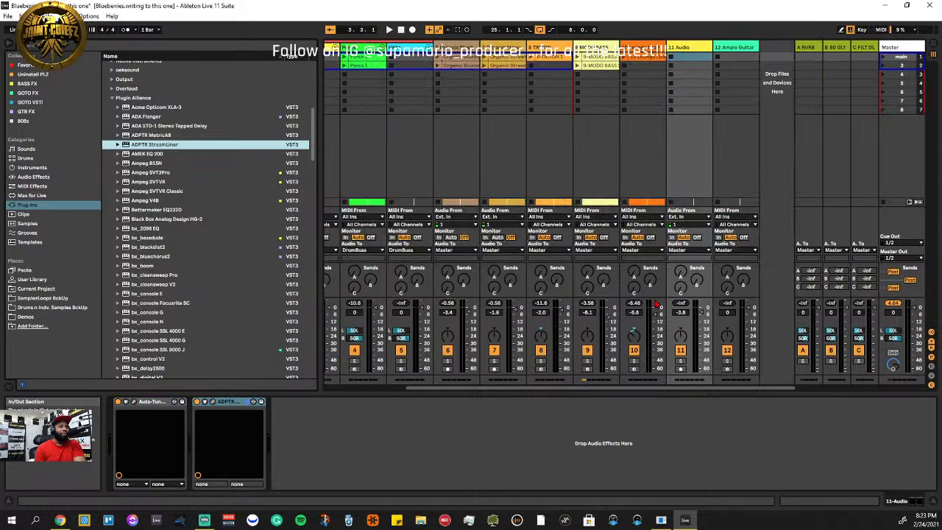
Play the song to watch the CPU load with ADPTR StreamLiner active, and cut the plug-in from the 11 Audio track
{"action": "key", "text": "space"}
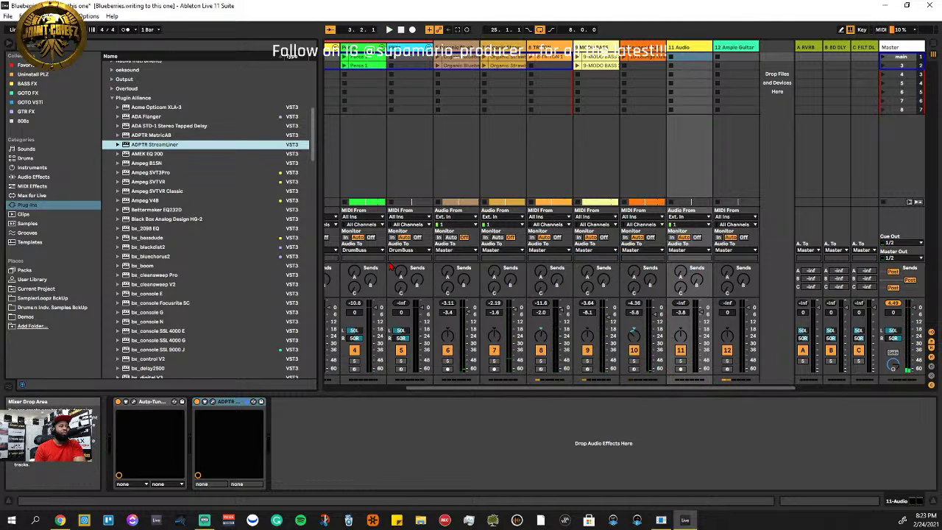
{"action": "right_click", "coordinate": [237, 407]}
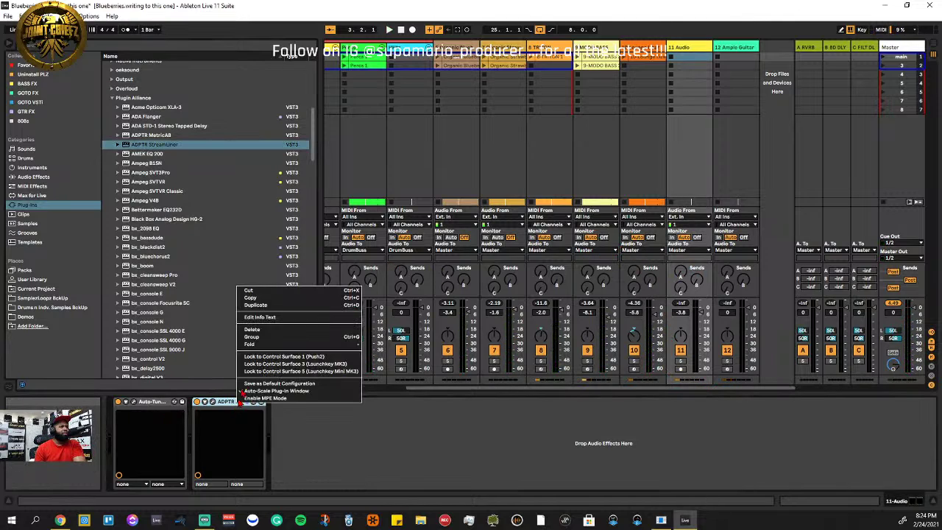
{"action": "left_click", "coordinate": [254, 293]}
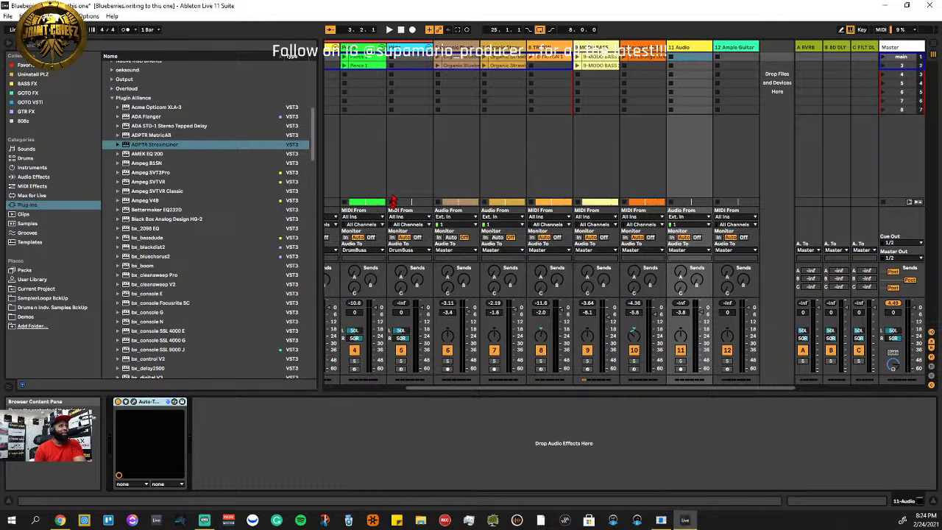
Add ADPTR StreamLiner to the 6 Organic Blueberries track, play the song to check the CPU load, and cut the plug-in again
{"action": "left_click", "coordinate": [170, 147]}
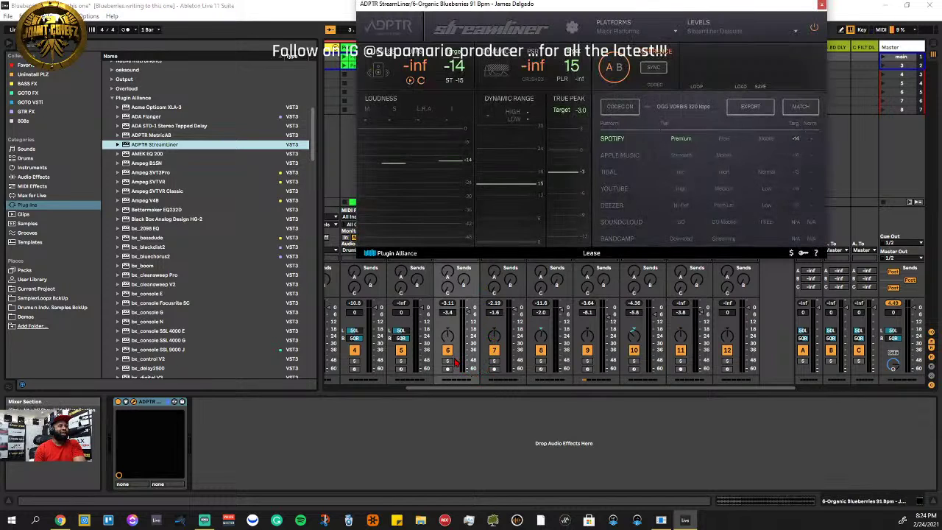
{"action": "key", "text": "space"}
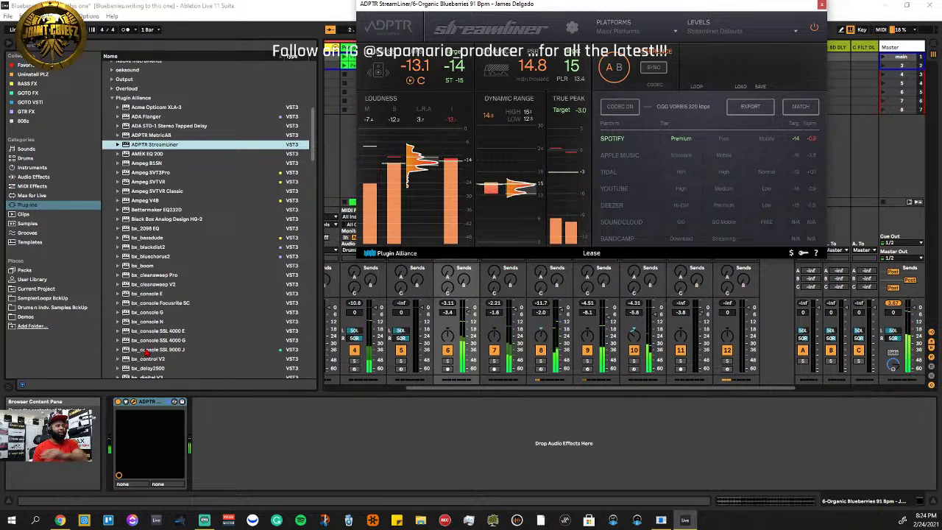
{"action": "right_click", "coordinate": [157, 278]}
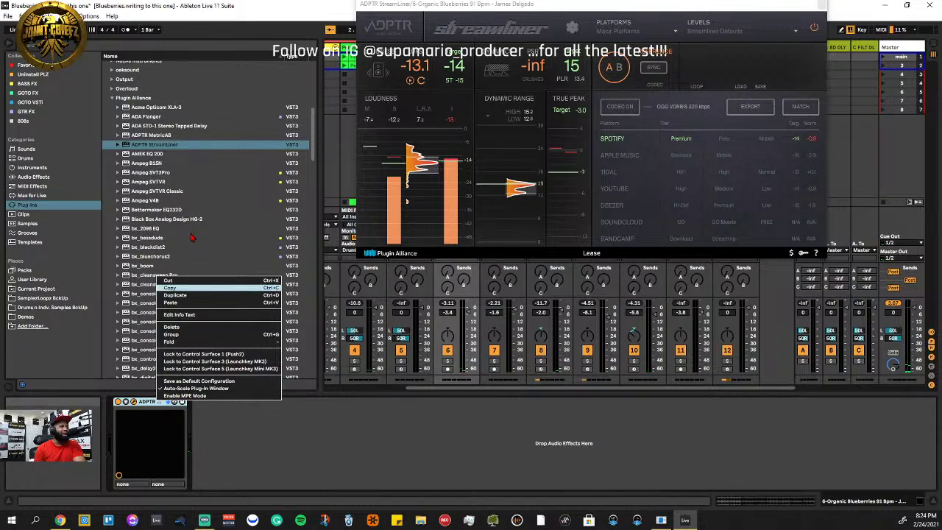
{"action": "left_click", "coordinate": [169, 282]}
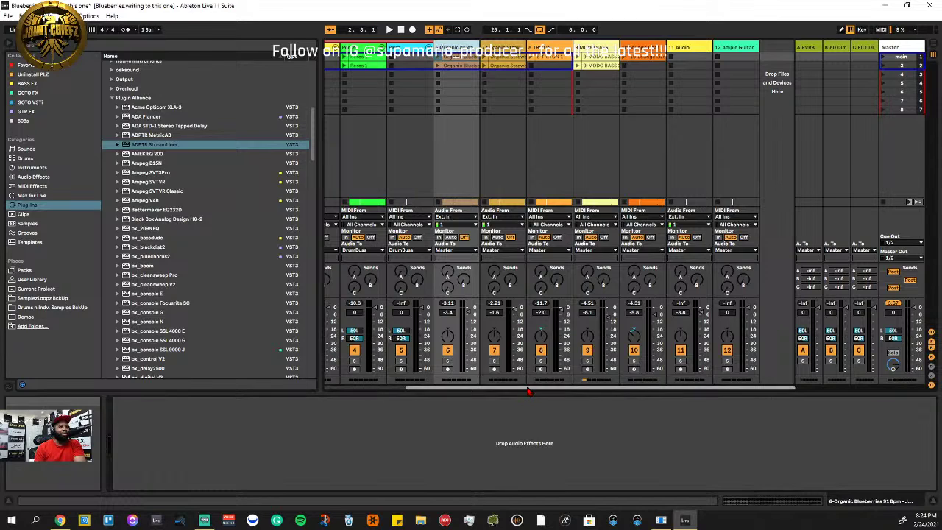
Compare the per-track CPU meters across the whole mixer and select the 9 MODO BASS track
{"action": "left_click_drag", "start_coordinate": [526, 393], "coordinate": [380, 384]}
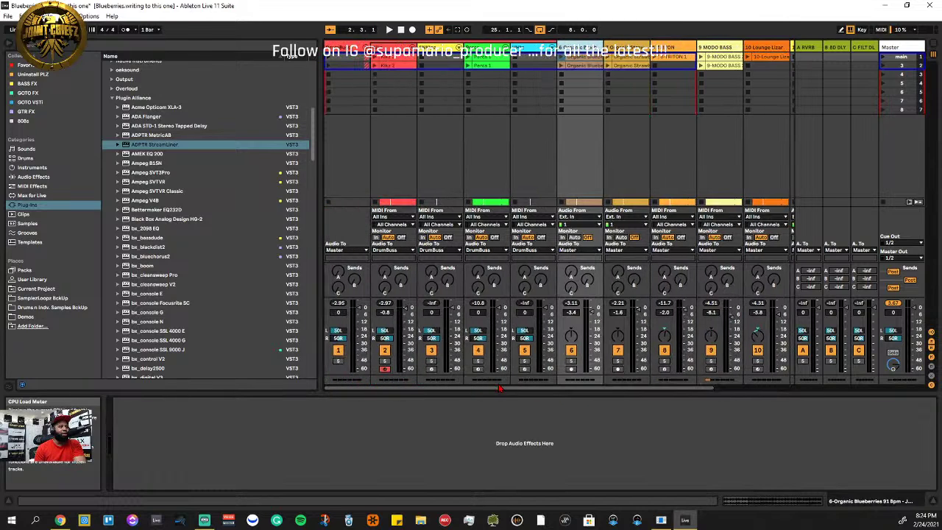
{"action": "left_click_drag", "start_coordinate": [486, 390], "coordinate": [599, 390]}
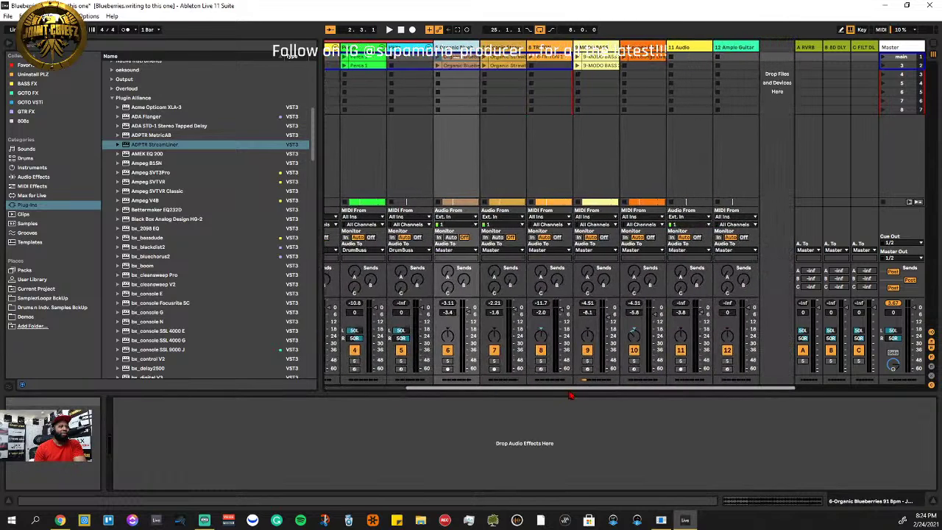
{"action": "left_click", "coordinate": [602, 48]}
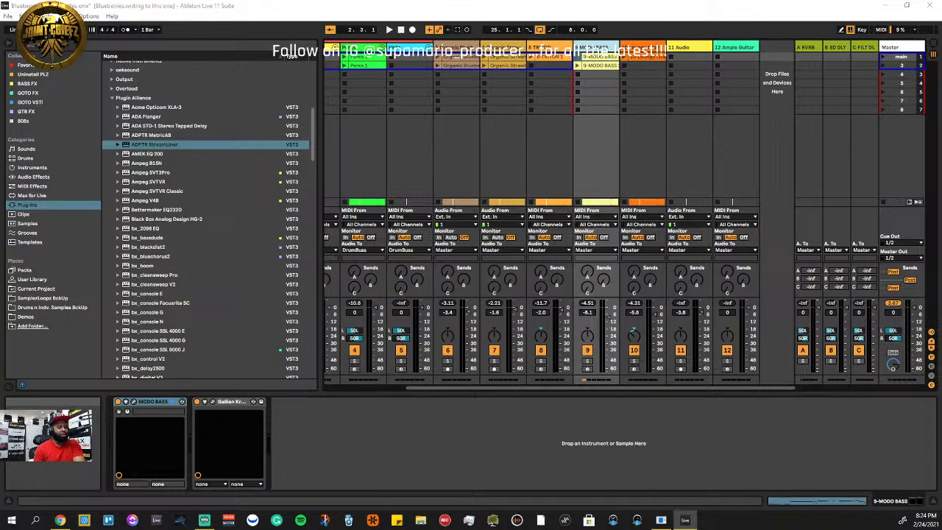
{"action": "left_click", "coordinate": [60, 521]}
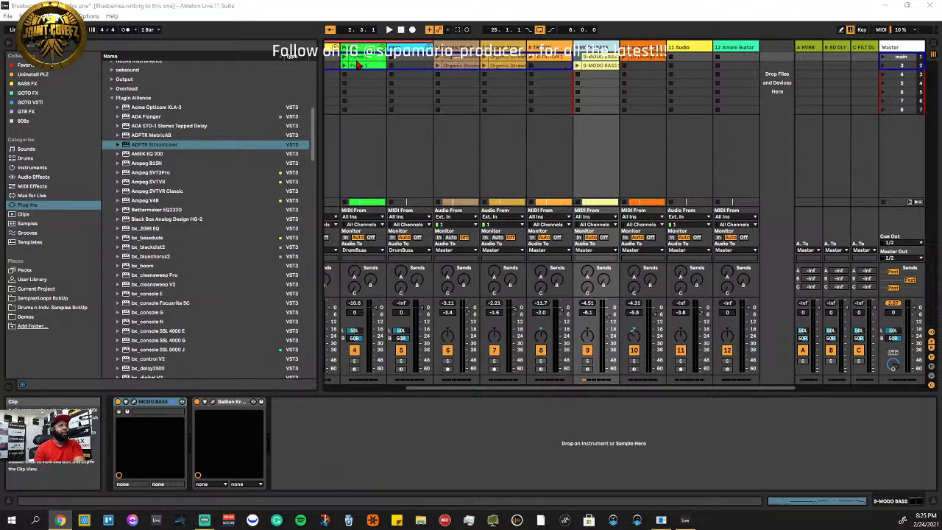
Open the notes of the 8-TRITON 1 clip and play the main scene with the 8 TRITON track soloed
{"action": "double_click", "coordinate": [547, 56]}
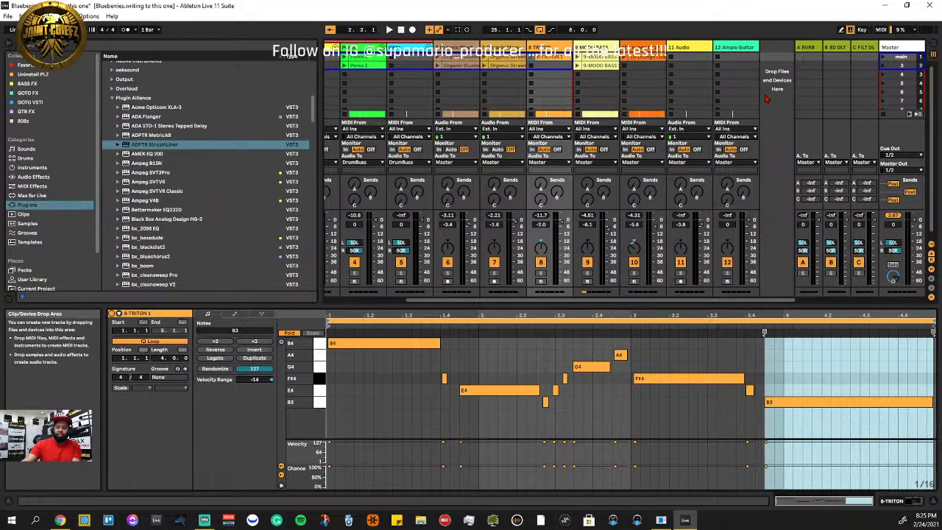
{"action": "left_click", "coordinate": [895, 74]}
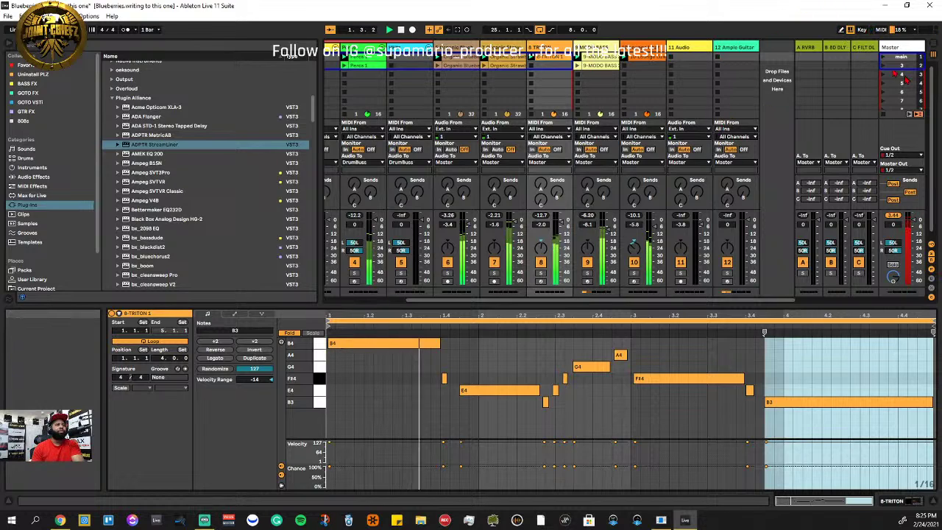
{"action": "left_click", "coordinate": [541, 273]}
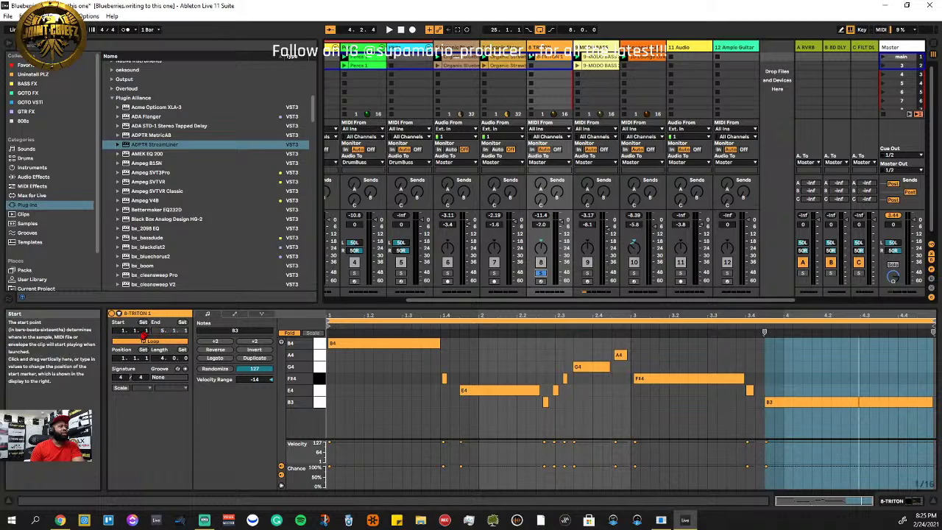
Turn off Fold in the 8-TRITON 1 clip's note editor to show the full key range
{"action": "left_click", "coordinate": [499, 356]}
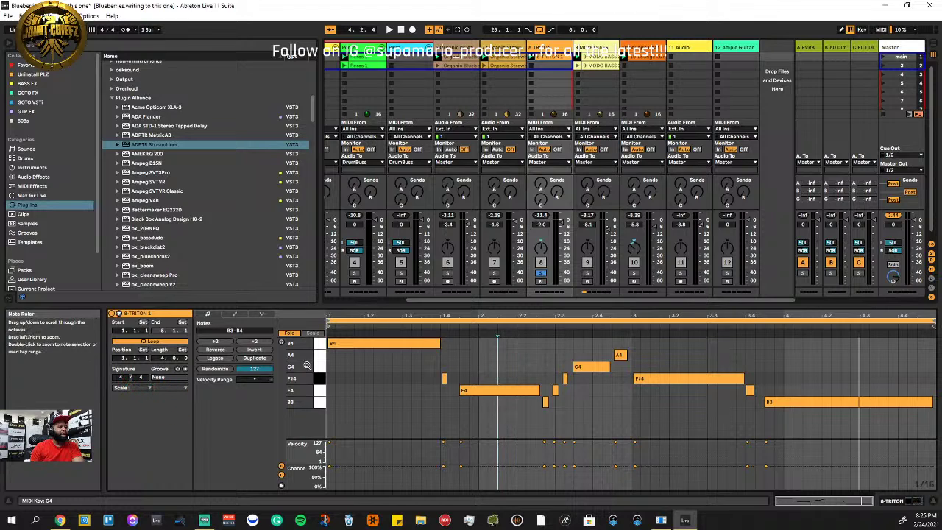
{"action": "left_click", "coordinate": [289, 332]}
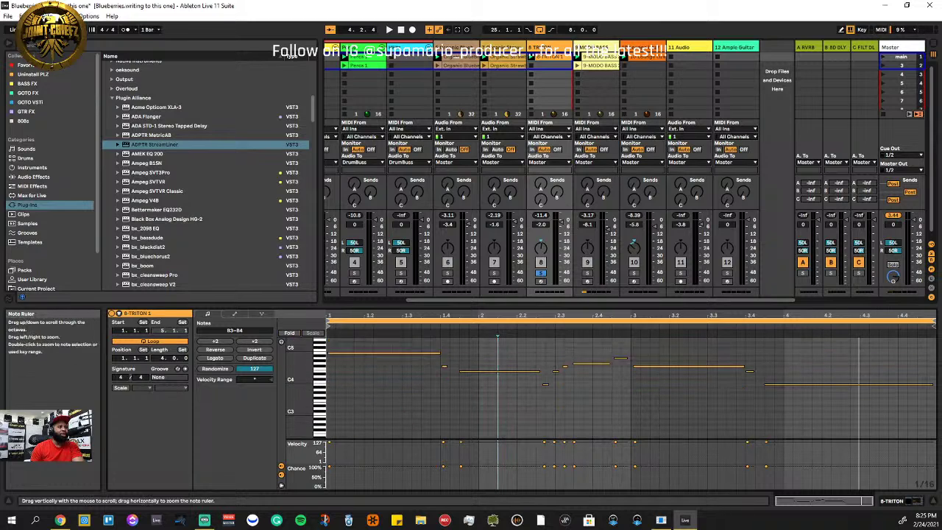
Turn on Scale mode in C Major for the 8-TRITON 1 clip and show its notes folded, with Fold off again at the end
{"action": "left_click_drag", "start_coordinate": [294, 383], "coordinate": [294, 405]}
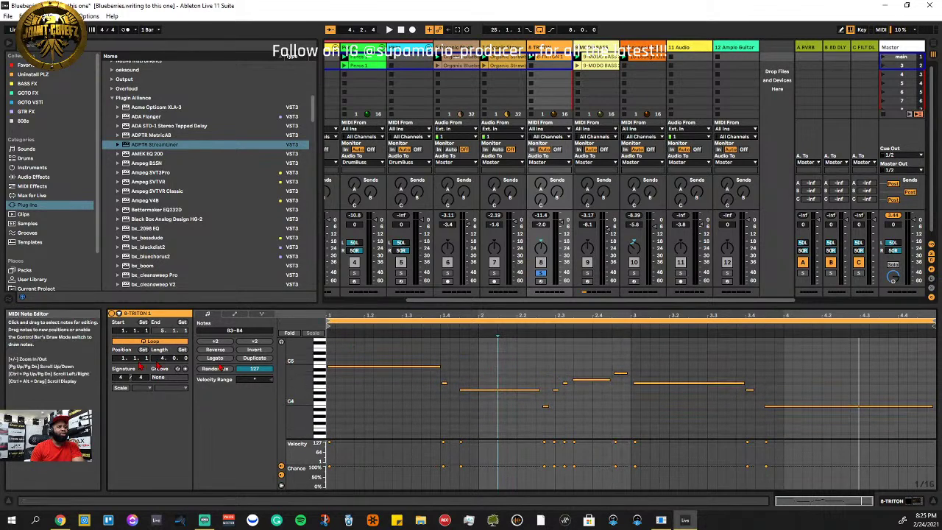
{"action": "left_click", "coordinate": [289, 333]}
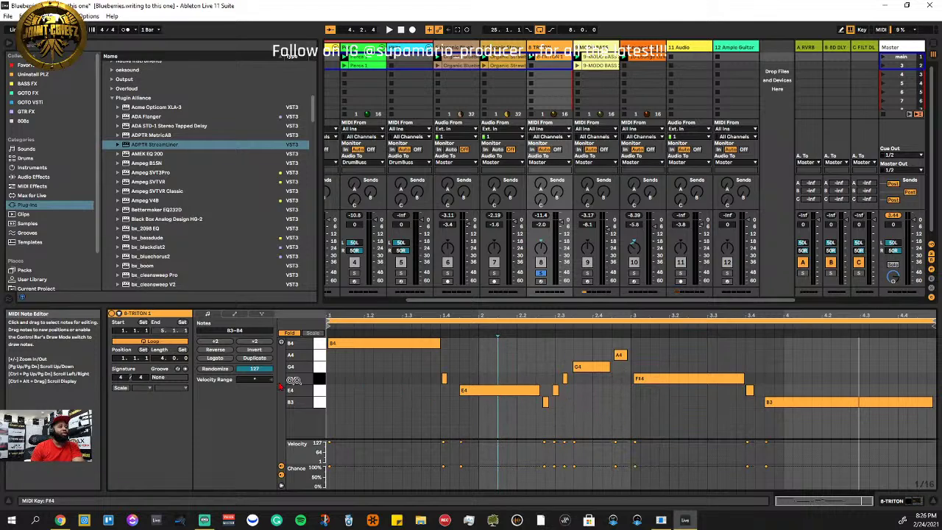
{"action": "left_click", "coordinate": [122, 388]}
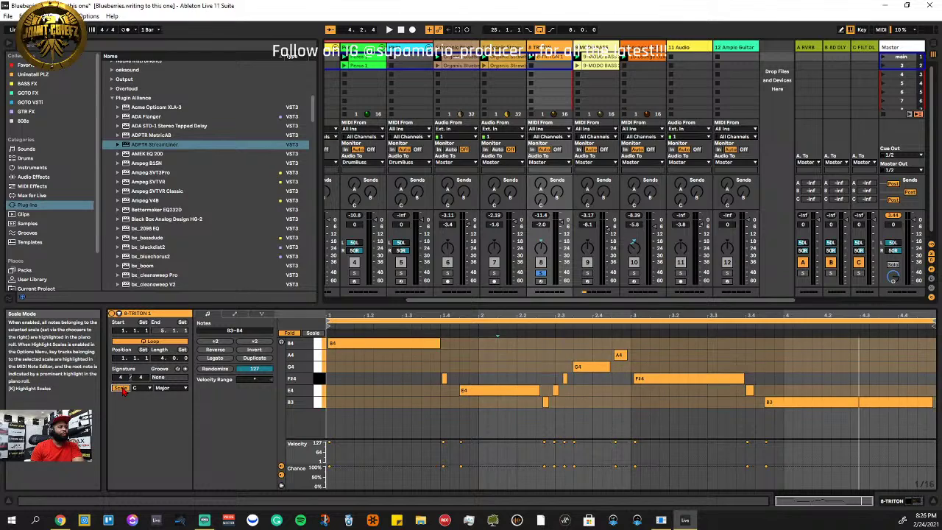
{"action": "left_click", "coordinate": [291, 335]}
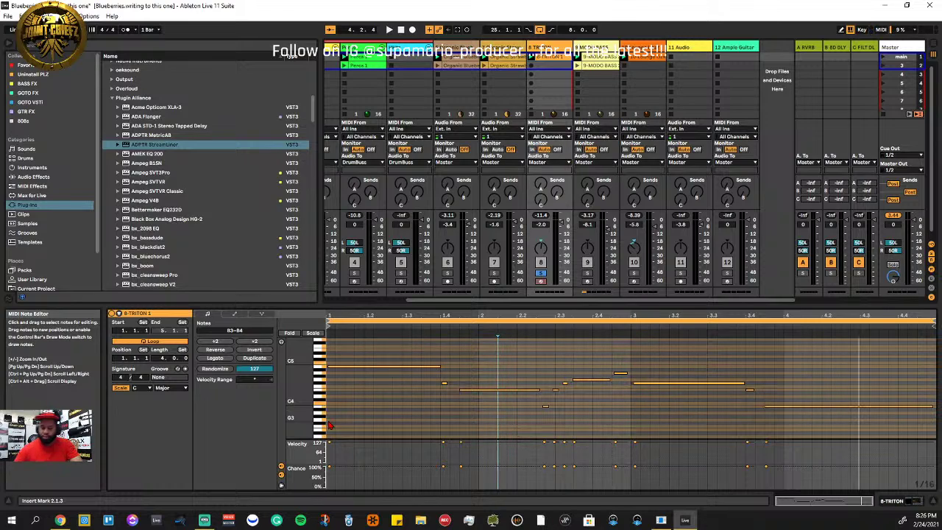
Undo and redo the last scale change in the 8-TRITON 1 clip
{"action": "key", "text": "ctrl+z"}
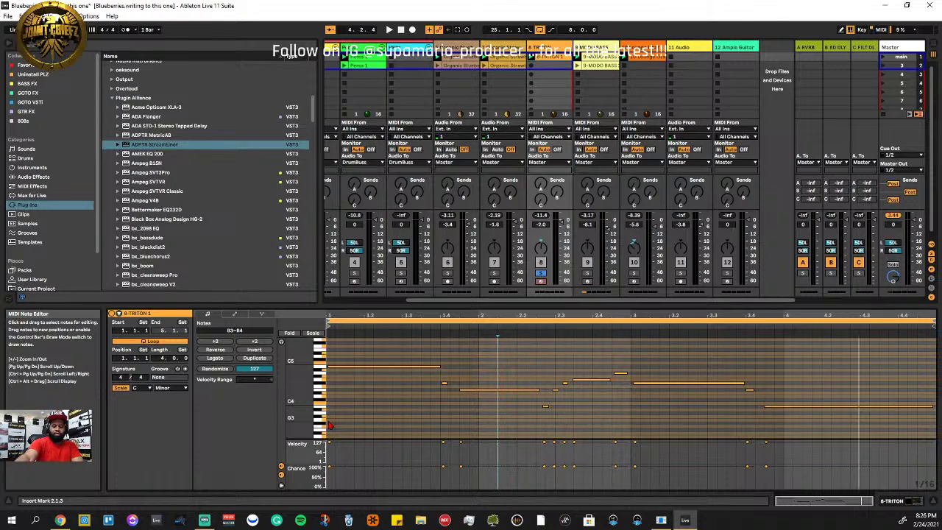
{"action": "key", "text": "ctrl+y"}
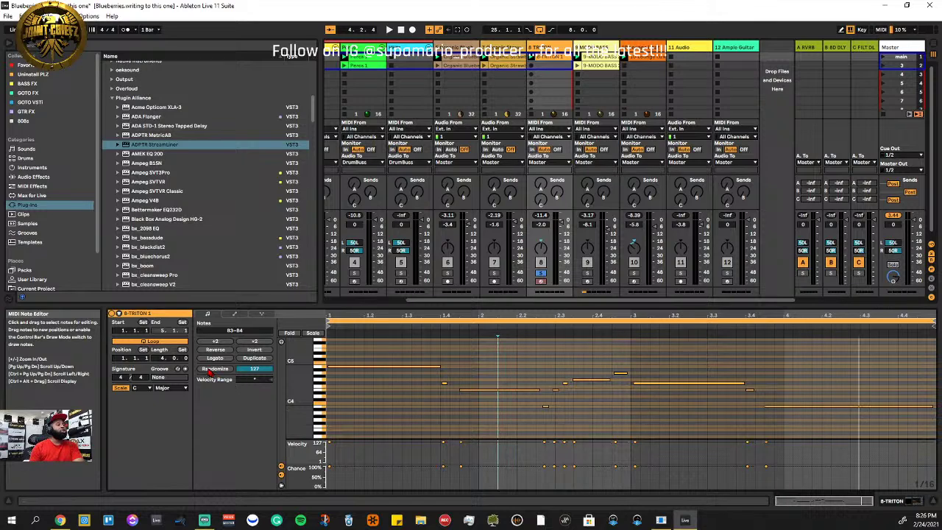
Set the 8-TRITON 1 clip's scale to root note C#/Db and scale name Minor
{"action": "left_click", "coordinate": [148, 389]}
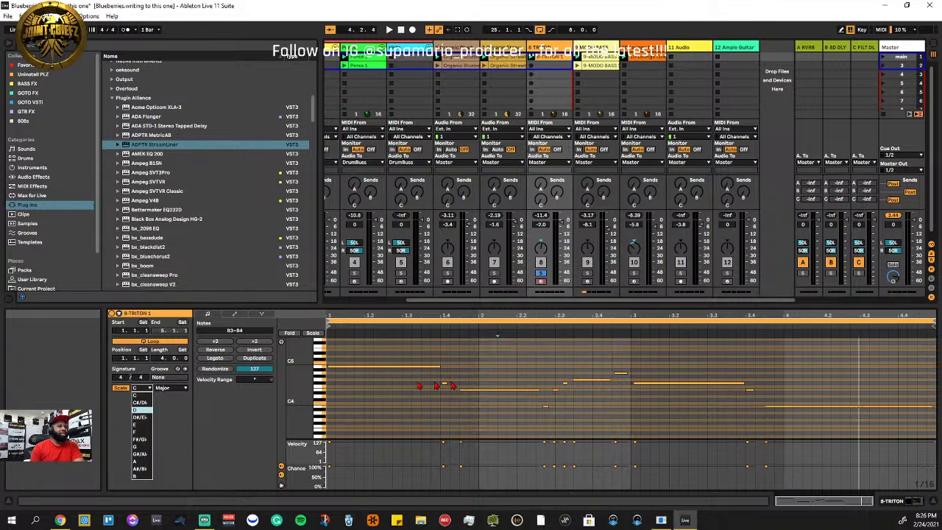
{"action": "left_click", "coordinate": [297, 368]}
{"action": "mouse_move", "coordinate": [299, 367]}
{"action": "left_mouse_down"}
{"action": "mouse_move", "coordinate": [346, 368]}
{"action": "mouse_move", "coordinate": [298, 371]}
{"action": "mouse_move", "coordinate": [317, 352]}
{"action": "mouse_move", "coordinate": [299, 369]}
{"action": "left_mouse_up"}
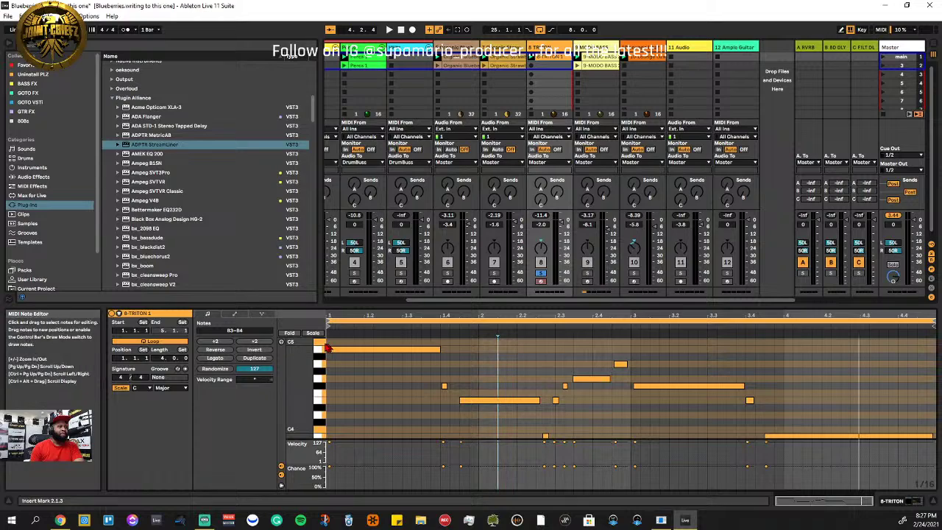
{"action": "left_click", "coordinate": [146, 391]}
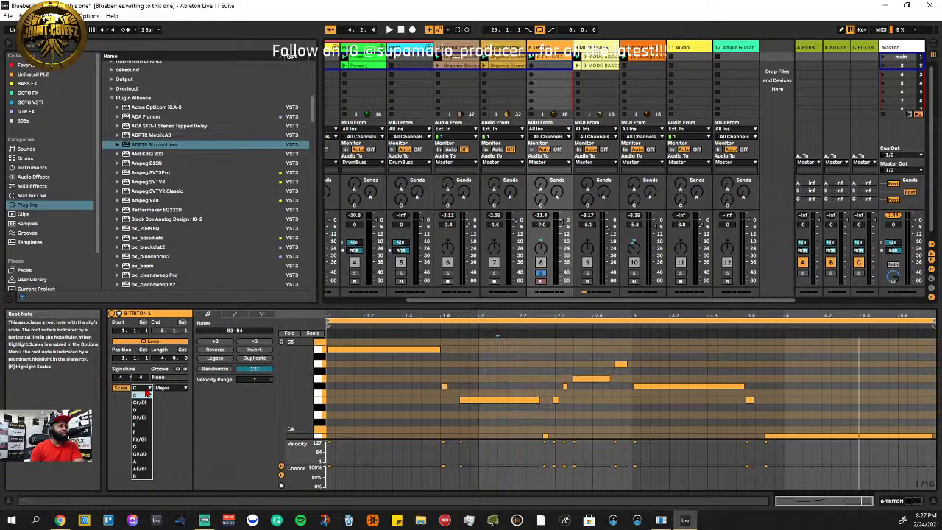
{"action": "left_click", "coordinate": [140, 403]}
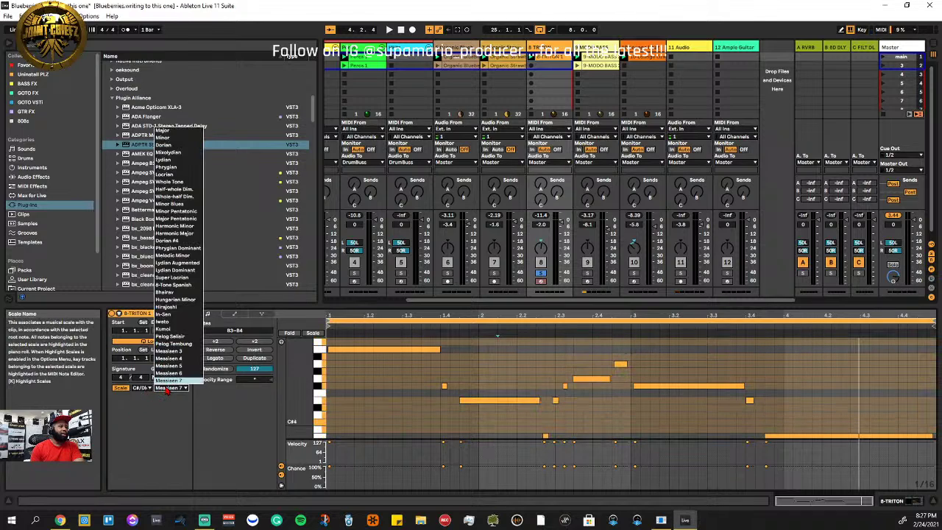
{"action": "left_click", "coordinate": [171, 388]}
{"action": "left_click", "coordinate": [167, 137]}
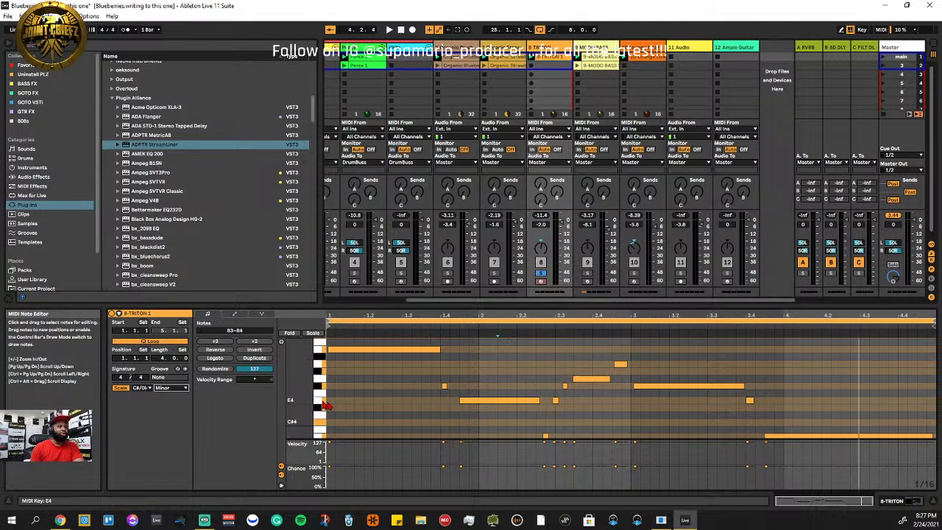
{"action": "mouse_move", "coordinate": [301, 390]}
{"action": "left_mouse_down"}
{"action": "mouse_move", "coordinate": [283, 389]}
{"action": "mouse_move", "coordinate": [311, 396]}
{"action": "left_mouse_up"}
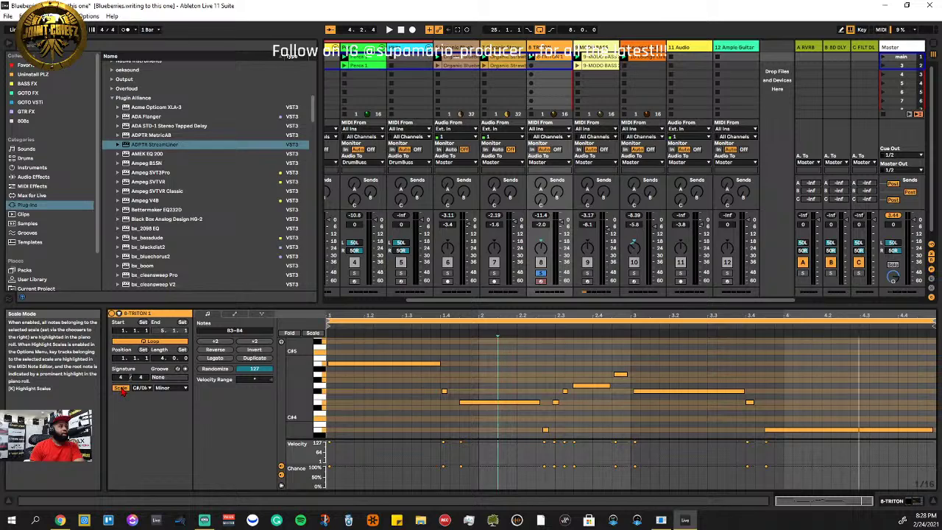
Turn off Scale mode for the 8-TRITON 1 clip and briefly hide and reshow the Info View
{"action": "left_click", "coordinate": [121, 391]}
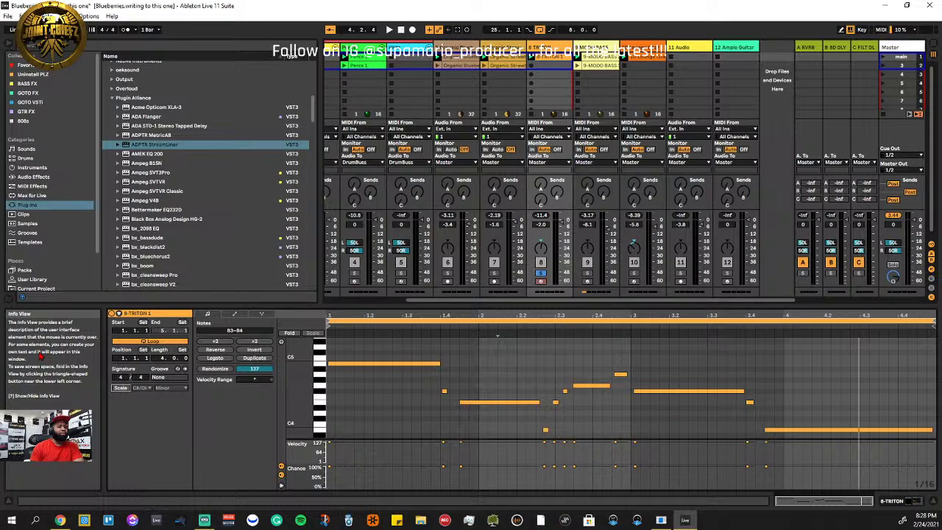
{"action": "left_click", "coordinate": [9, 502]}
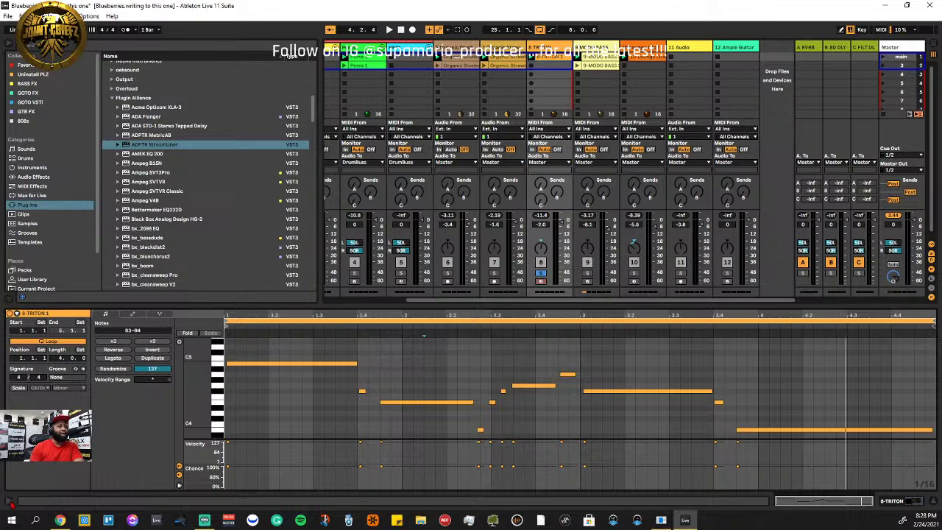
{"action": "left_click", "coordinate": [10, 502]}
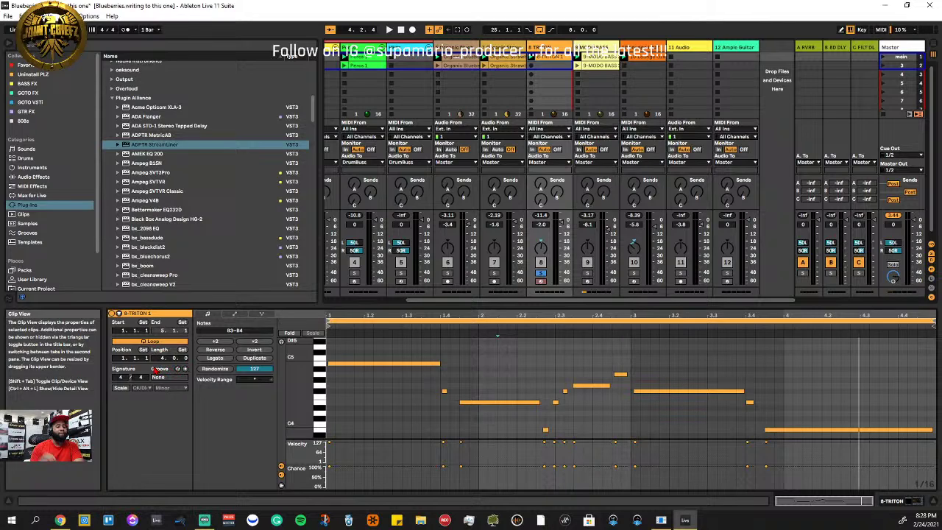
Turn Scale mode back on for the 8-TRITON 1 clip and set its root note to C
{"action": "left_click", "coordinate": [121, 388]}
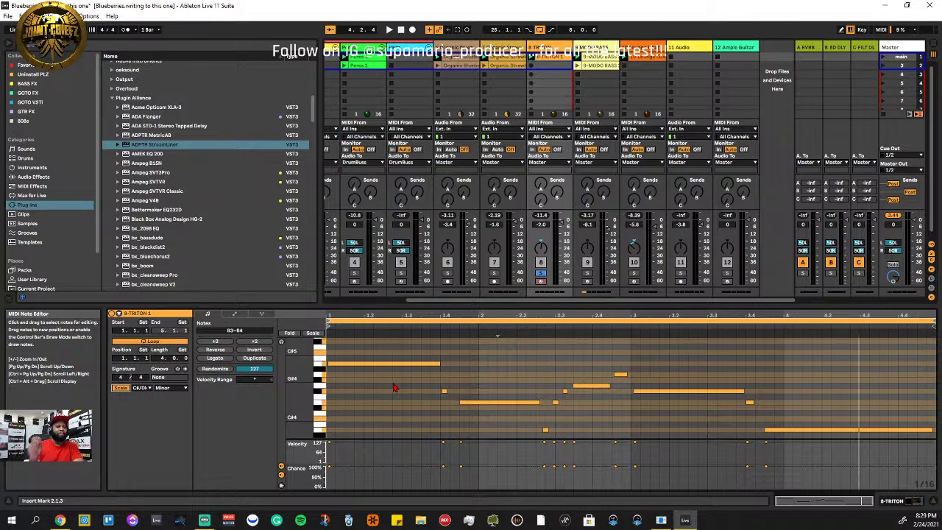
{"action": "left_click", "coordinate": [146, 392]}
{"action": "left_click", "coordinate": [142, 396]}
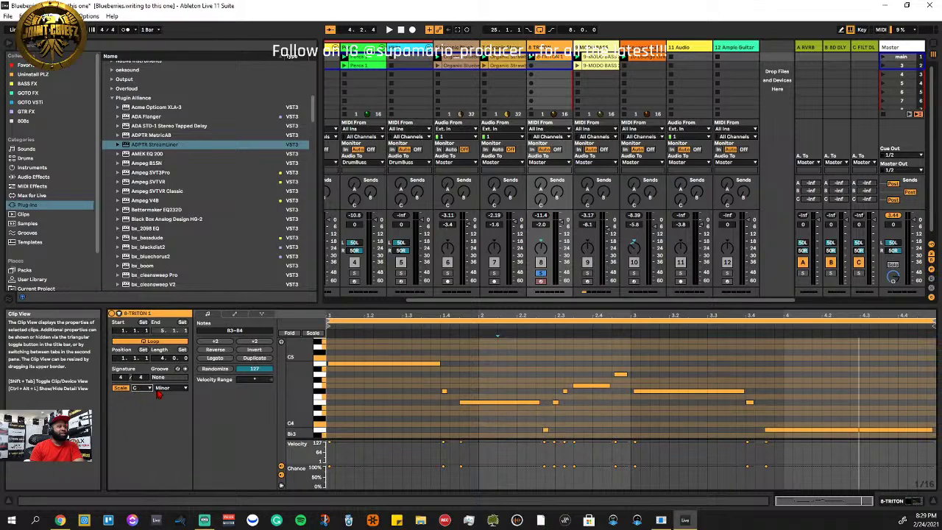
Try the Major scale on the clip, return it to Minor, and set the root note to C#/Db
{"action": "left_click", "coordinate": [166, 389]}
{"action": "left_click", "coordinate": [164, 130]}
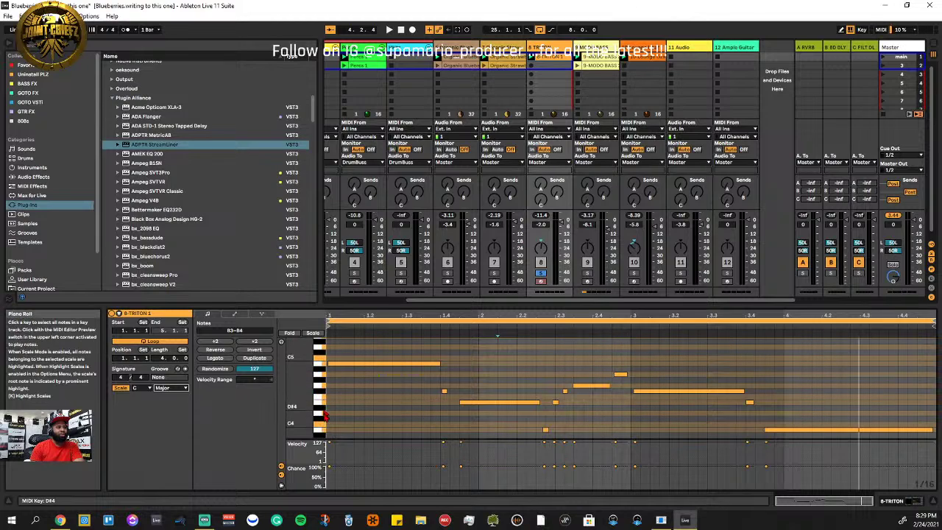
{"action": "left_click", "coordinate": [162, 388]}
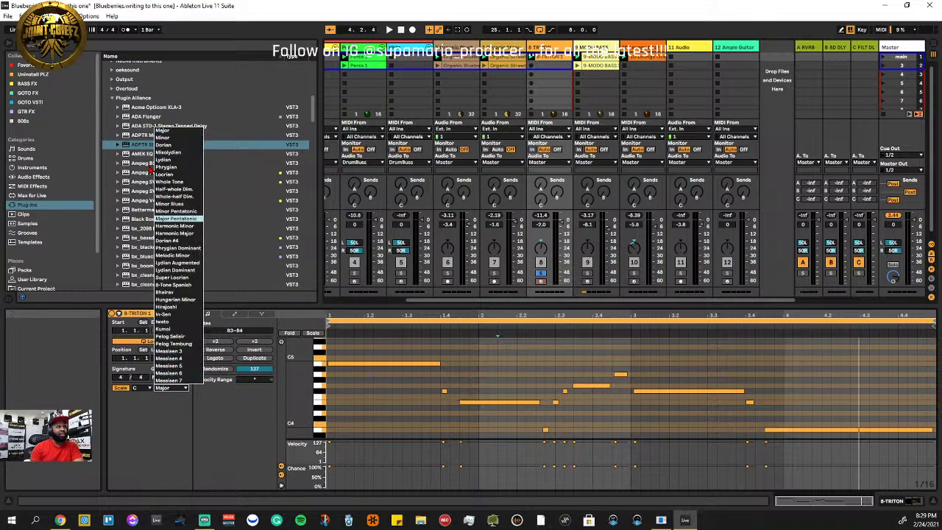
{"action": "left_click", "coordinate": [165, 146]}
{"action": "left_click", "coordinate": [142, 388]}
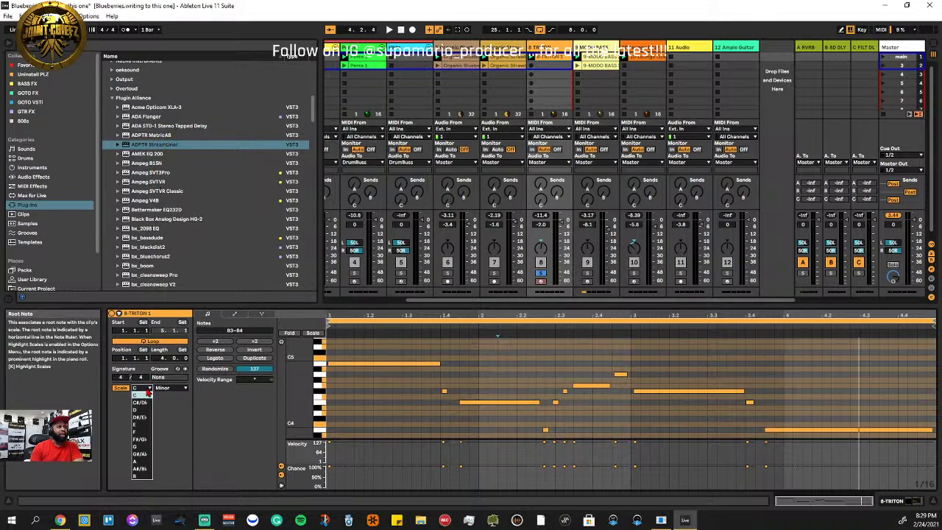
{"action": "left_click", "coordinate": [141, 404]}
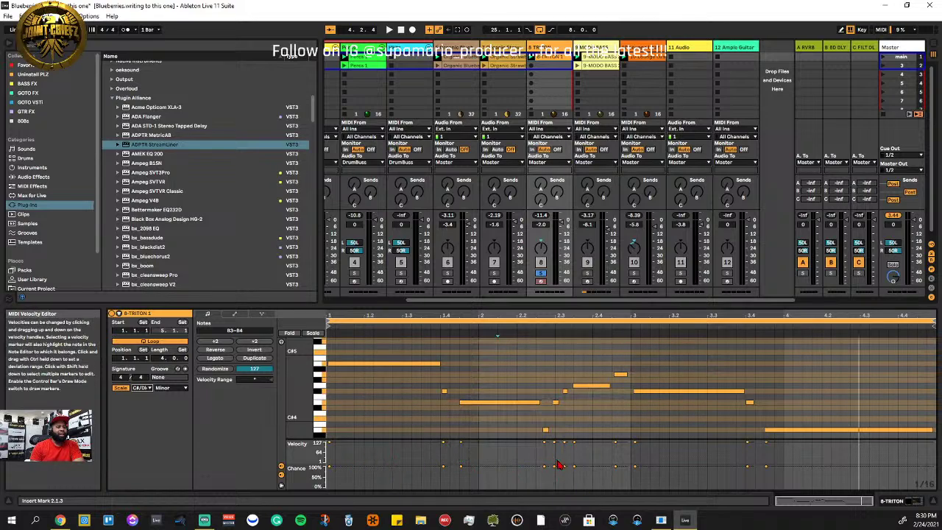
Hide the Chance lane and enlarge the Velocity lane below the note editor
{"action": "left_click", "coordinate": [280, 474]}
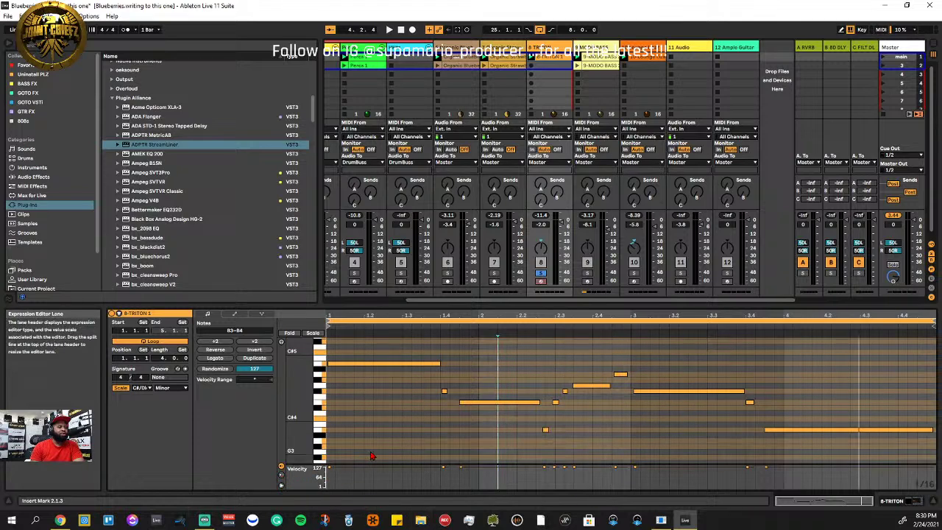
{"action": "left_click", "coordinate": [587, 466]}
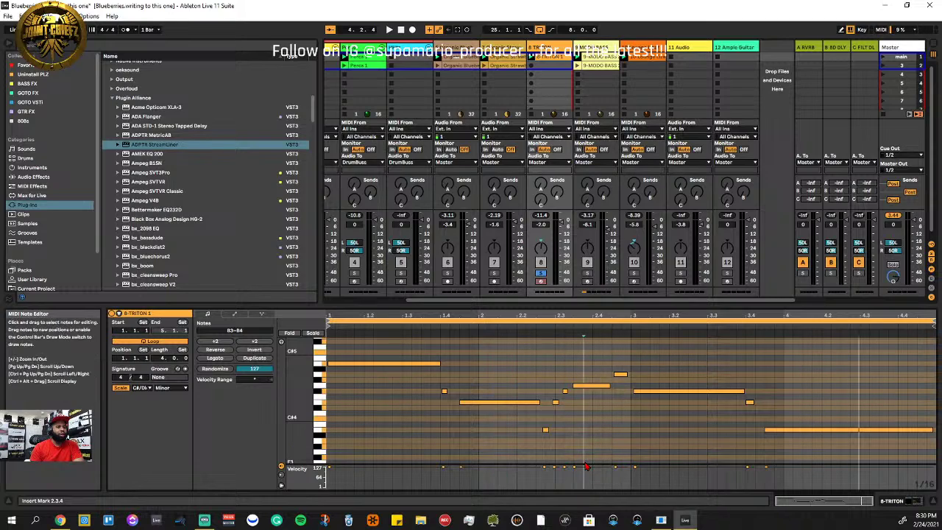
{"action": "left_click_drag", "start_coordinate": [583, 463], "coordinate": [586, 424]}
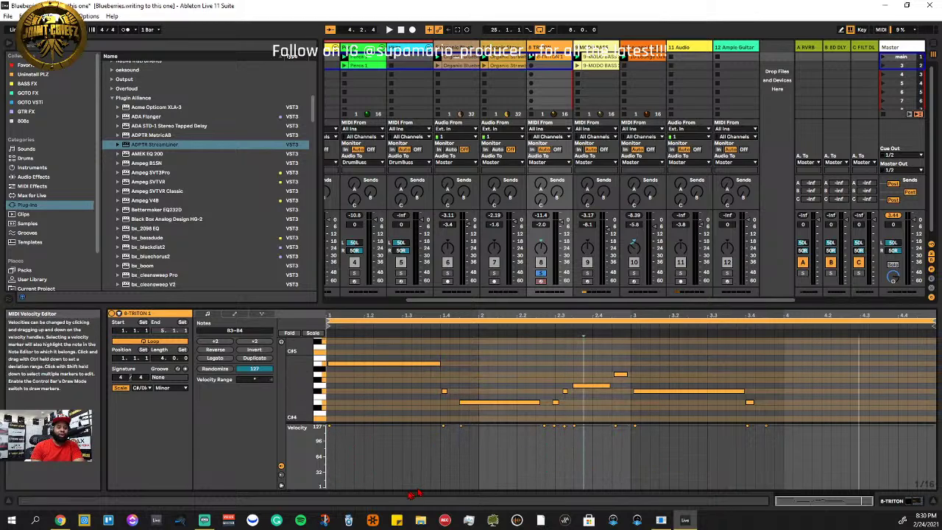
Set the velocity of the clip's first long note to 127
{"action": "left_click", "coordinate": [331, 435]}
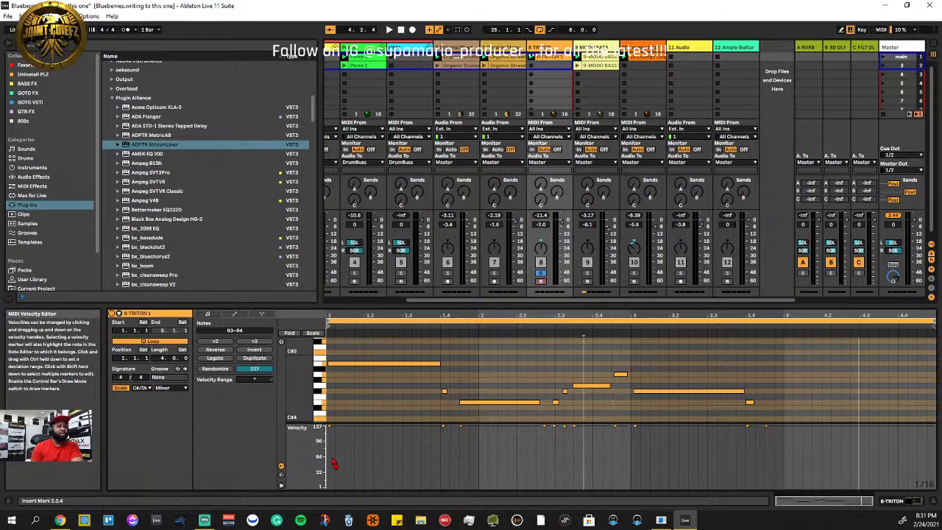
{"action": "mouse_move", "coordinate": [332, 431]}
{"action": "left_mouse_down"}
{"action": "mouse_move", "coordinate": [332, 470]}
{"action": "mouse_move", "coordinate": [332, 428]}
{"action": "left_mouse_up"}
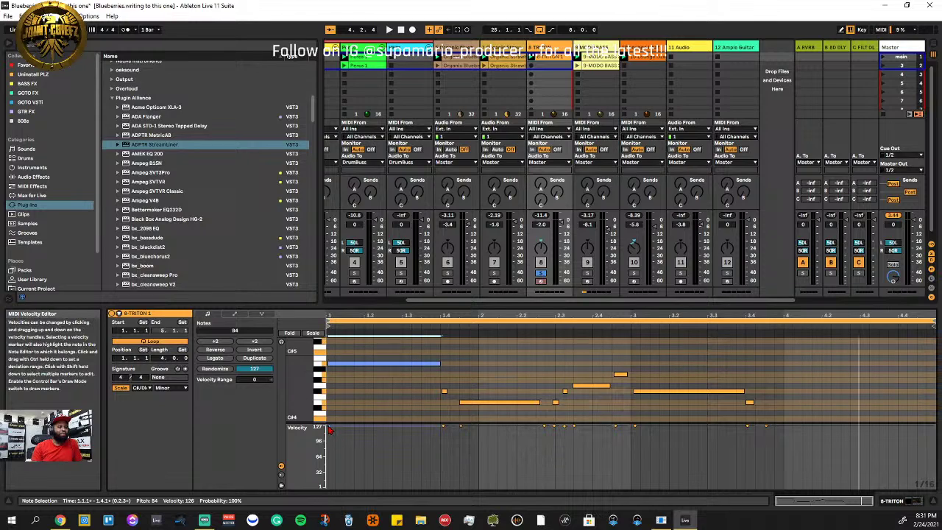
{"action": "mouse_move", "coordinate": [383, 427]}
{"action": "left_mouse_down"}
{"action": "mouse_move", "coordinate": [383, 465]}
{"action": "mouse_move", "coordinate": [383, 427]}
{"action": "left_mouse_up"}
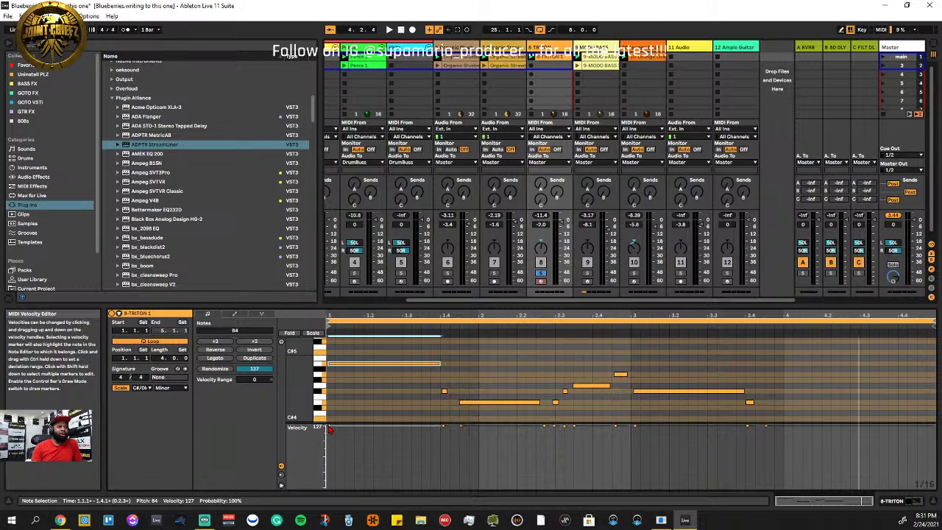
Select all notes in the clip, set their velocities to 127, and clear the selection
{"action": "left_click_drag", "start_coordinate": [384, 343], "coordinate": [769, 425]}
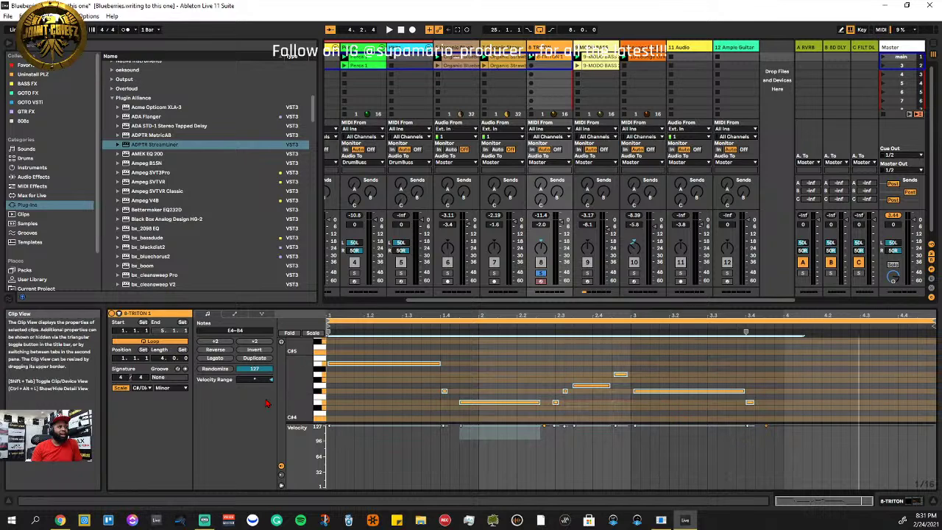
{"action": "mouse_move", "coordinate": [296, 383]}
{"action": "left_mouse_down"}
{"action": "mouse_move", "coordinate": [274, 383]}
{"action": "mouse_move", "coordinate": [287, 359]}
{"action": "mouse_move", "coordinate": [296, 382]}
{"action": "left_mouse_up"}
{"action": "left_click_drag", "start_coordinate": [371, 355], "coordinate": [857, 424]}
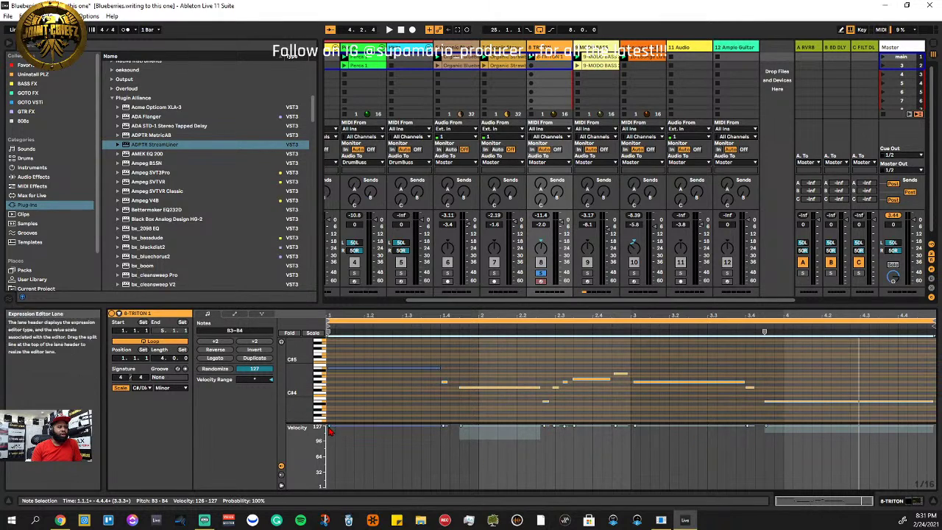
{"action": "left_click", "coordinate": [497, 440]}
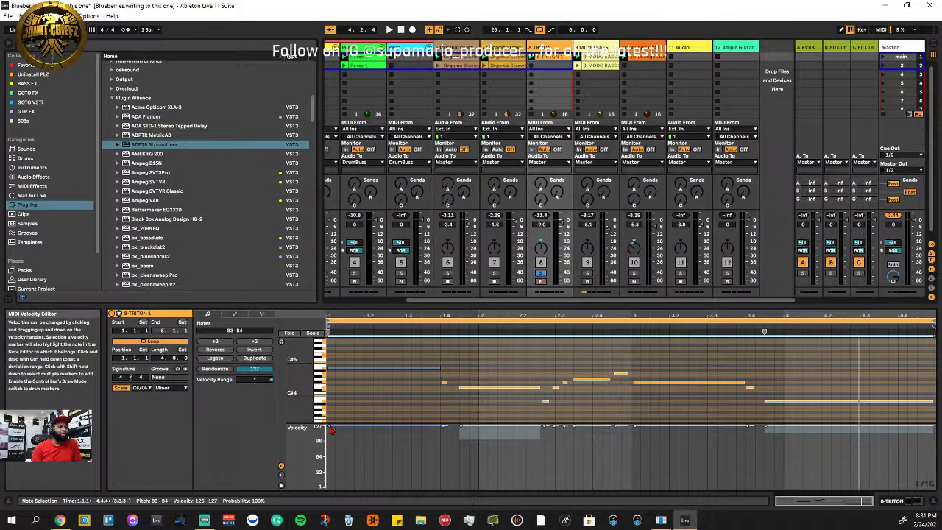
{"action": "mouse_move", "coordinate": [330, 430]}
{"action": "left_mouse_down"}
{"action": "mouse_move", "coordinate": [331, 468]}
{"action": "mouse_move", "coordinate": [330, 426]}
{"action": "left_mouse_up"}
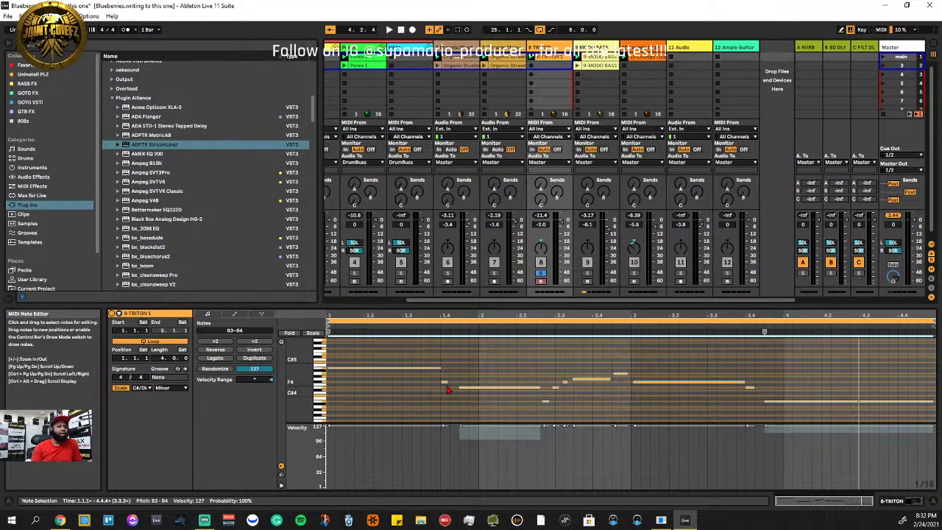
{"action": "left_click", "coordinate": [411, 407]}
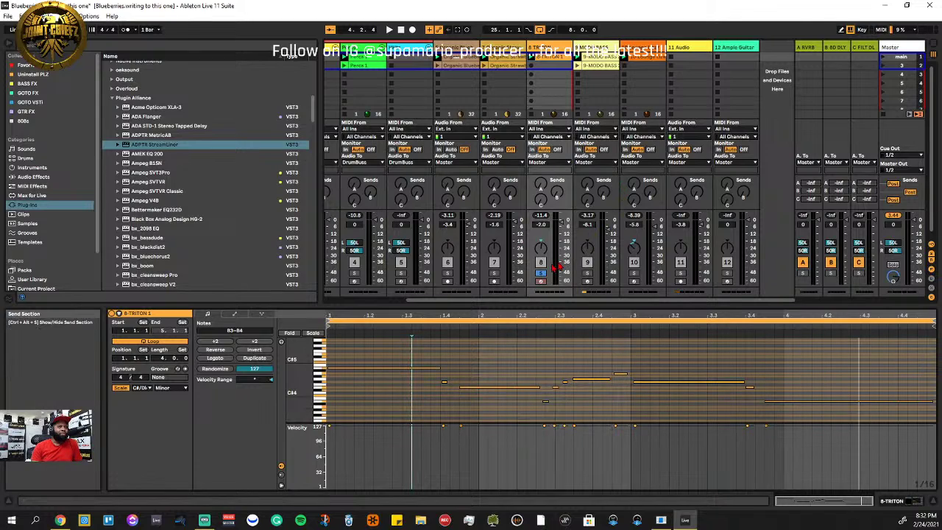
Play back the clip with the Velocity lane in view and select all of its notes
{"action": "key", "text": "space"}
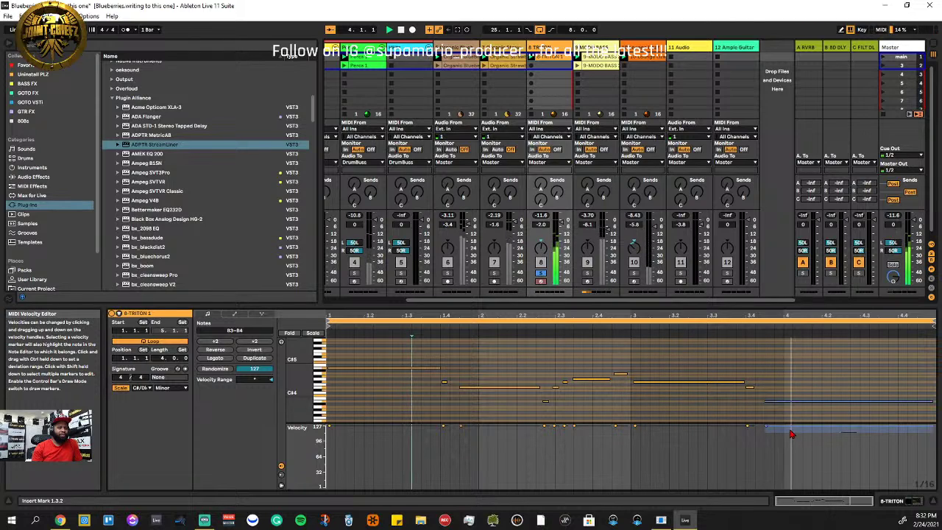
{"action": "left_click_drag", "start_coordinate": [847, 366], "coordinate": [303, 429]}
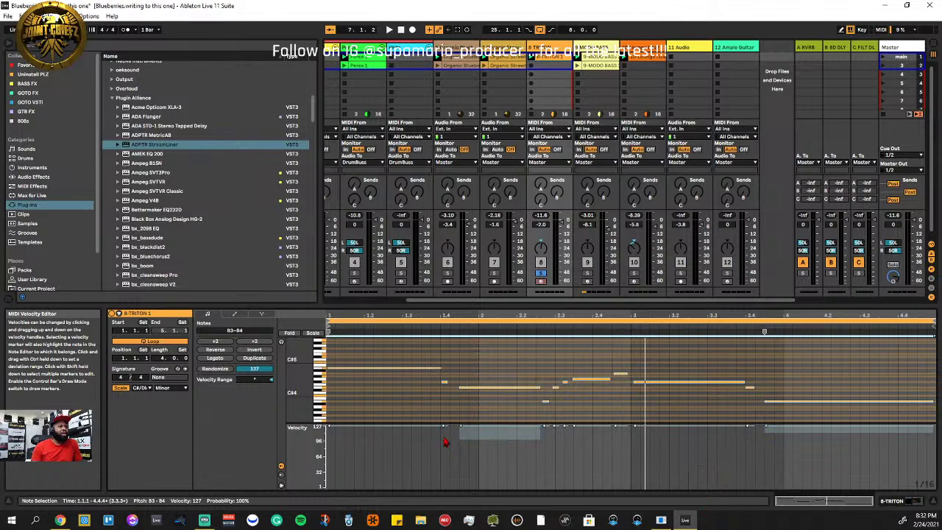
{"action": "left_click", "coordinate": [501, 444]}
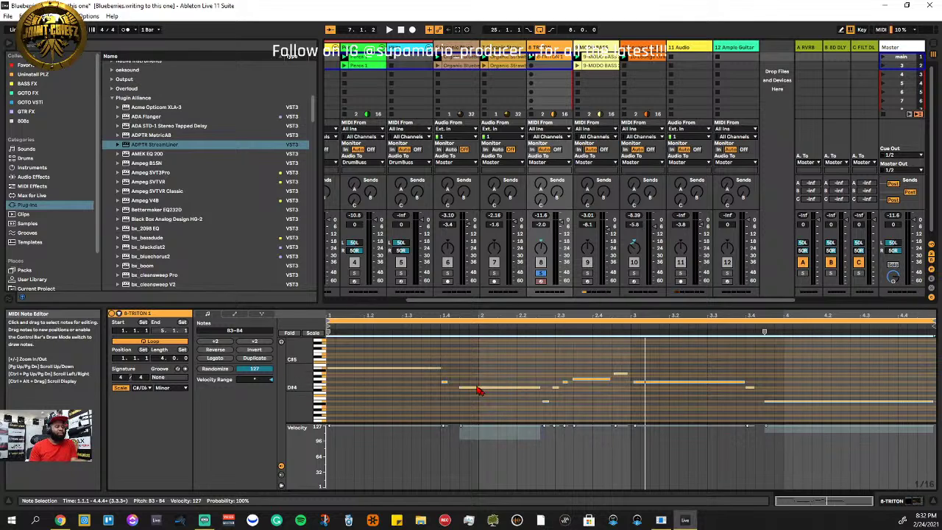
{"action": "key", "text": "space"}
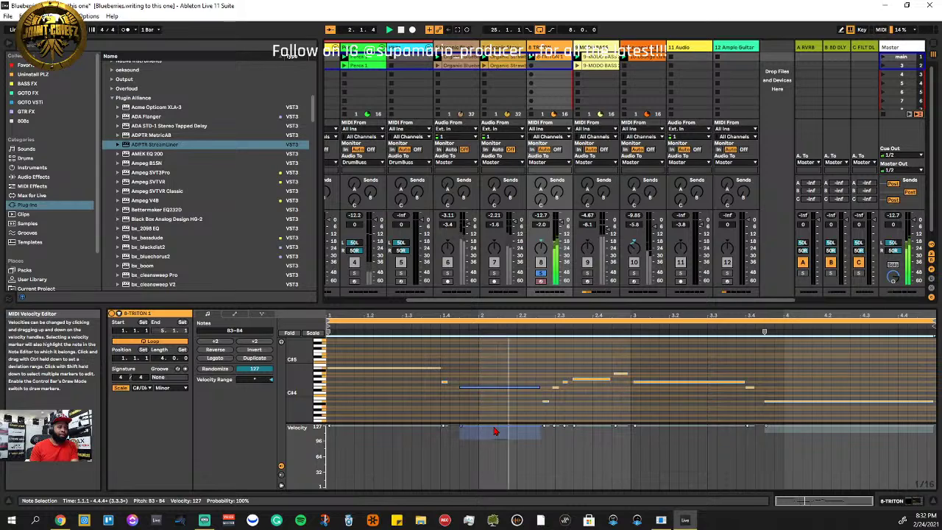
{"action": "key", "text": "space"}
{"action": "key", "text": "space"}
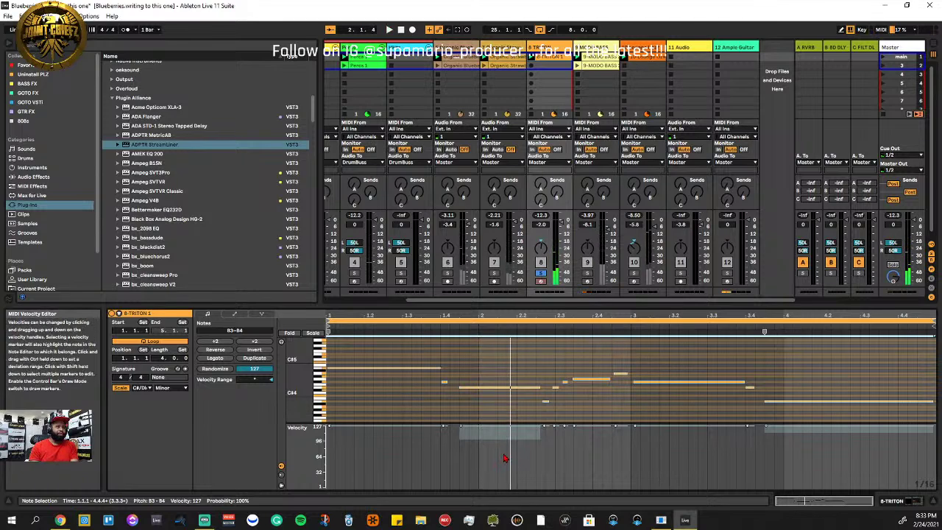
{"action": "left_click_drag", "start_coordinate": [496, 440], "coordinate": [500, 446]}
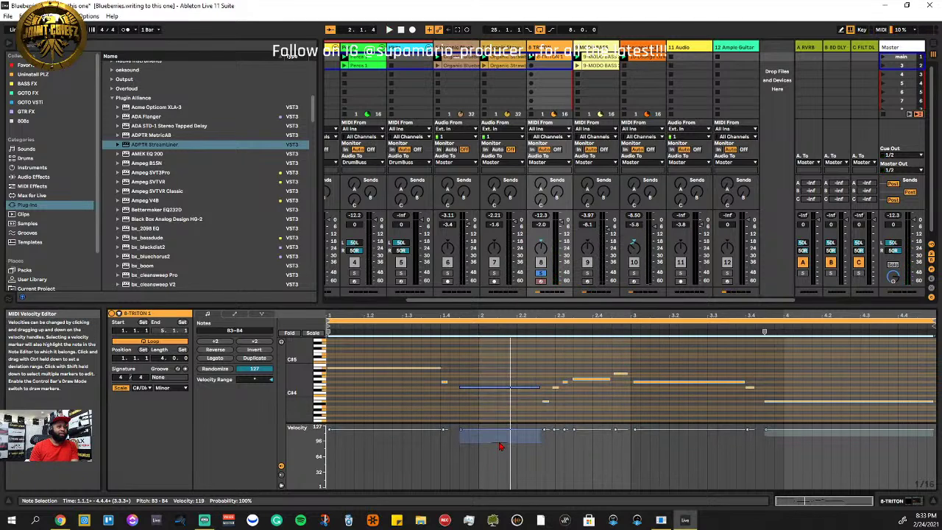
{"action": "key", "text": "ctrl+z"}
{"action": "left_click", "coordinate": [498, 366]}
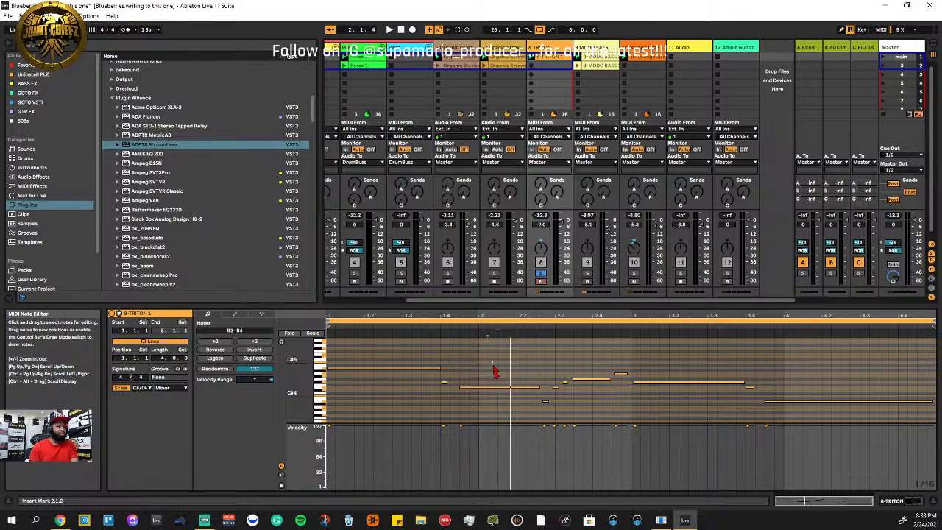
Lower the long E4 note's velocity to 114, set its velocity range to -81, and audition the clip
{"action": "left_click", "coordinate": [494, 387]}
{"action": "mouse_move", "coordinate": [497, 440]}
{"action": "left_mouse_down"}
{"action": "mouse_move", "coordinate": [497, 489]}
{"action": "mouse_move", "coordinate": [502, 432]}
{"action": "left_mouse_up"}
{"action": "key", "text": "ctrl+z"}
{"action": "key", "text": "ctrl+z"}
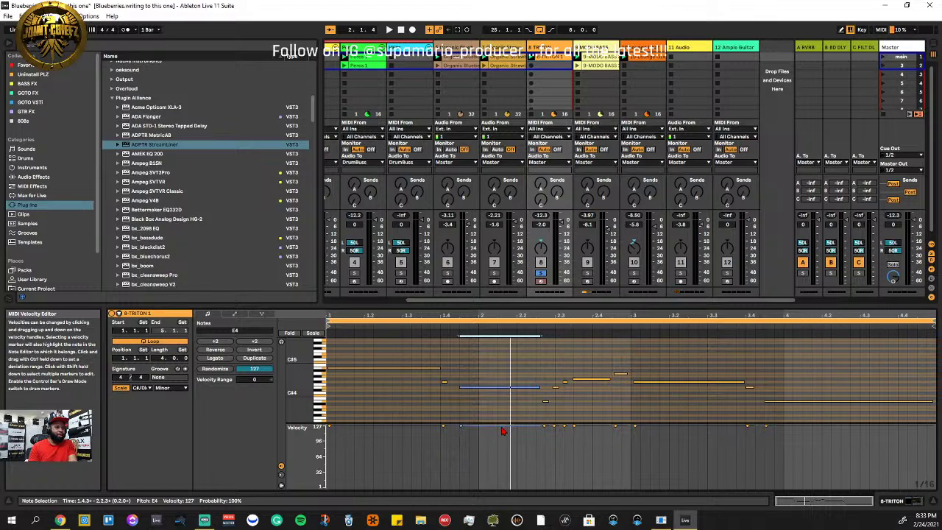
{"action": "left_click_drag", "start_coordinate": [502, 427], "coordinate": [502, 432]}
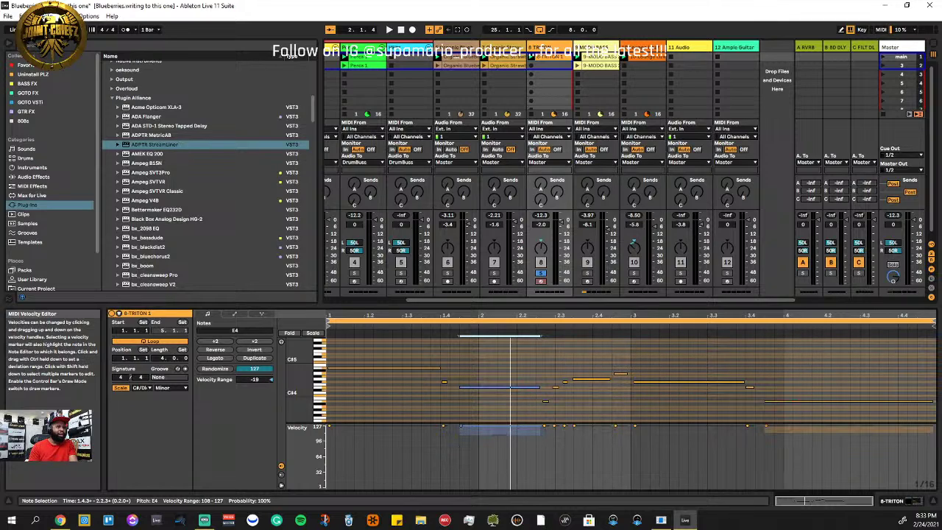
{"action": "mouse_move", "coordinate": [502, 433]}
{"action": "left_mouse_down"}
{"action": "mouse_move", "coordinate": [502, 486]}
{"action": "mouse_move", "coordinate": [502, 429]}
{"action": "left_mouse_up"}
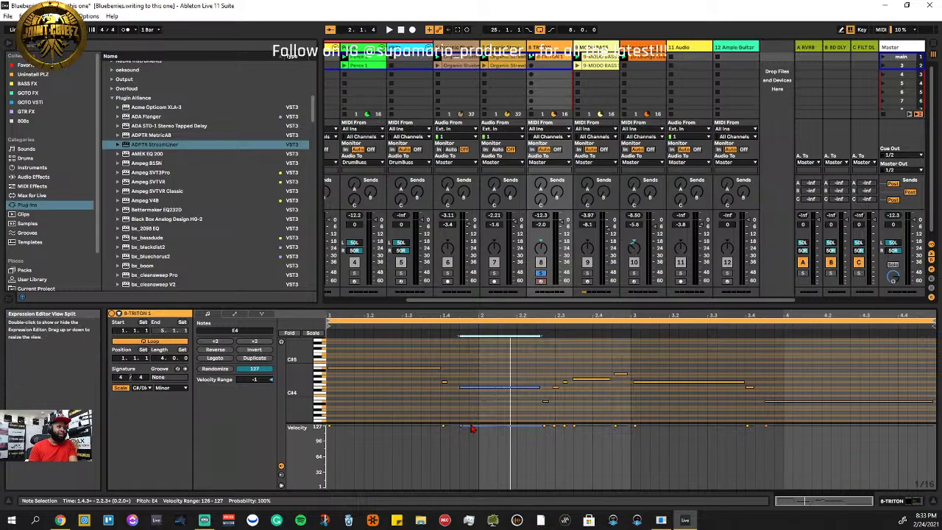
{"action": "mouse_move", "coordinate": [474, 430]}
{"action": "left_mouse_down"}
{"action": "mouse_move", "coordinate": [479, 448]}
{"action": "mouse_move", "coordinate": [496, 437]}
{"action": "mouse_move", "coordinate": [497, 470]}
{"action": "left_mouse_up"}
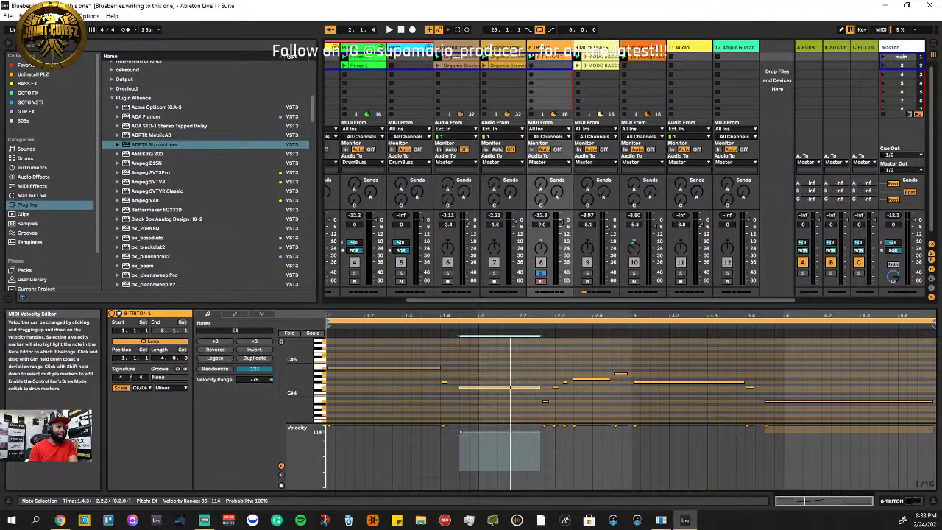
{"action": "left_click_drag", "start_coordinate": [496, 469], "coordinate": [500, 473]}
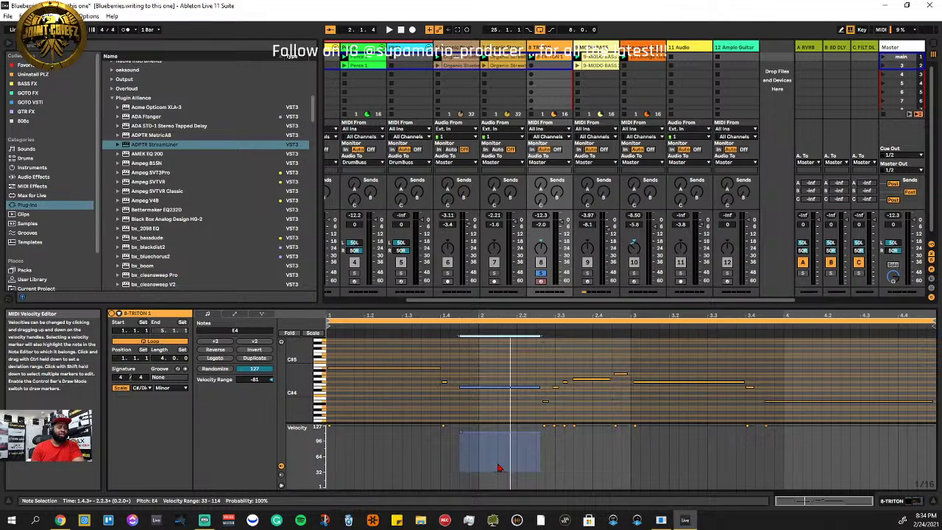
{"action": "key", "text": "space"}
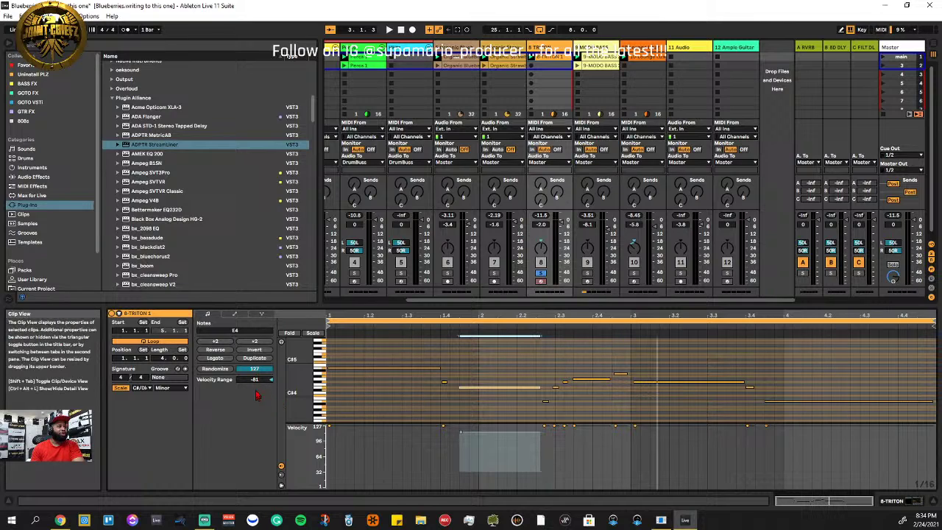
Try velocity range values of +32, -48, -58 and -54 on the selected E4 note
{"action": "left_click_drag", "start_coordinate": [257, 382], "coordinate": [258, 298]}
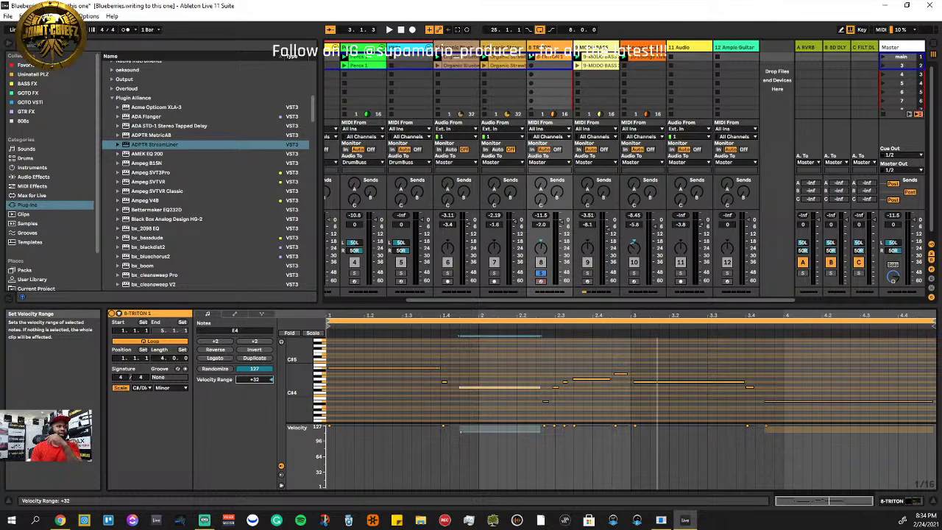
{"action": "left_click_drag", "start_coordinate": [255, 380], "coordinate": [255, 440]}
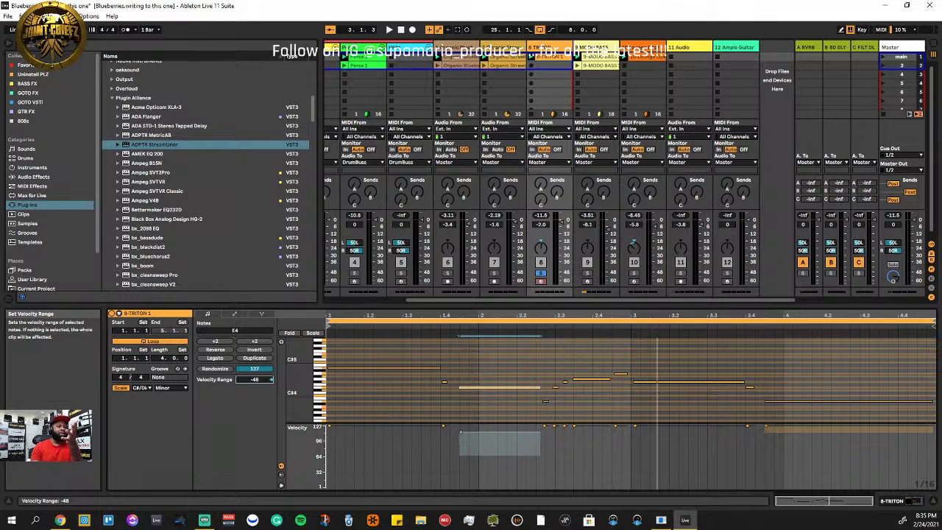
{"action": "left_click_drag", "start_coordinate": [254, 440], "coordinate": [255, 447]}
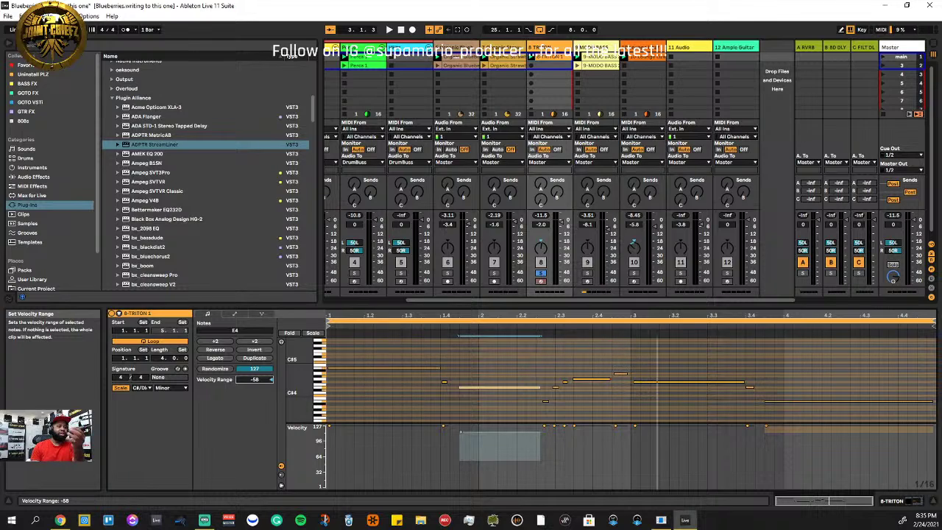
{"action": "left_click_drag", "start_coordinate": [255, 447], "coordinate": [254, 446]}
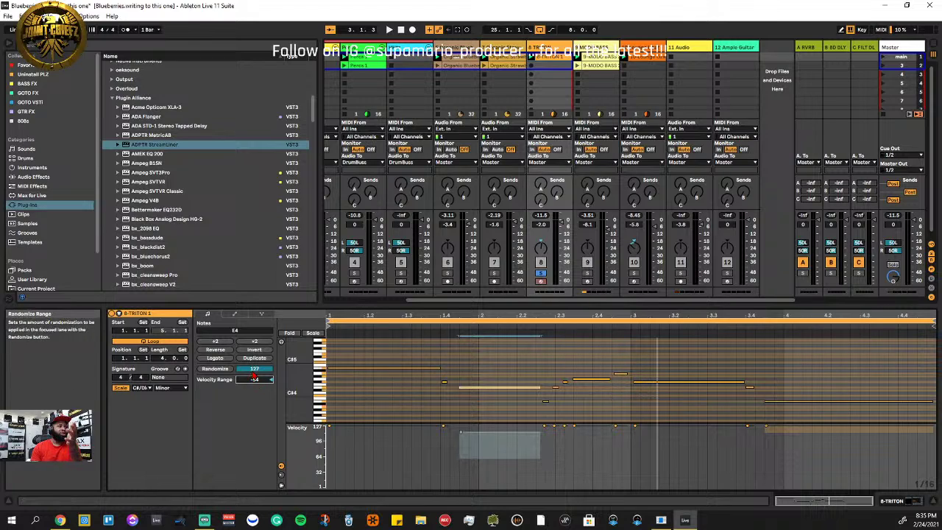
Try a randomize amount of 76, return it to 127, and set the E4 note's velocity range to -20
{"action": "mouse_move", "coordinate": [254, 369]}
{"action": "left_mouse_down"}
{"action": "mouse_move", "coordinate": [255, 409]}
{"action": "mouse_move", "coordinate": [255, 360]}
{"action": "left_mouse_up"}
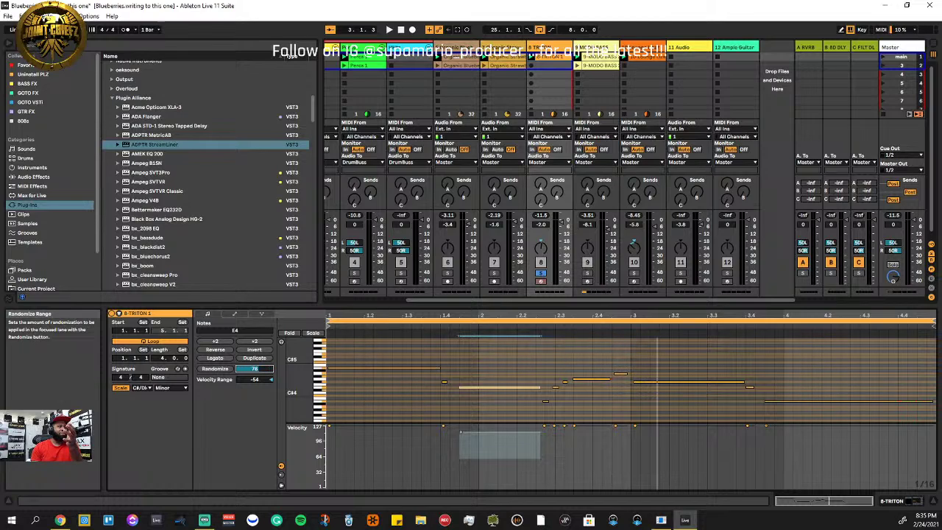
{"action": "left_click_drag", "start_coordinate": [254, 378], "coordinate": [254, 390]}
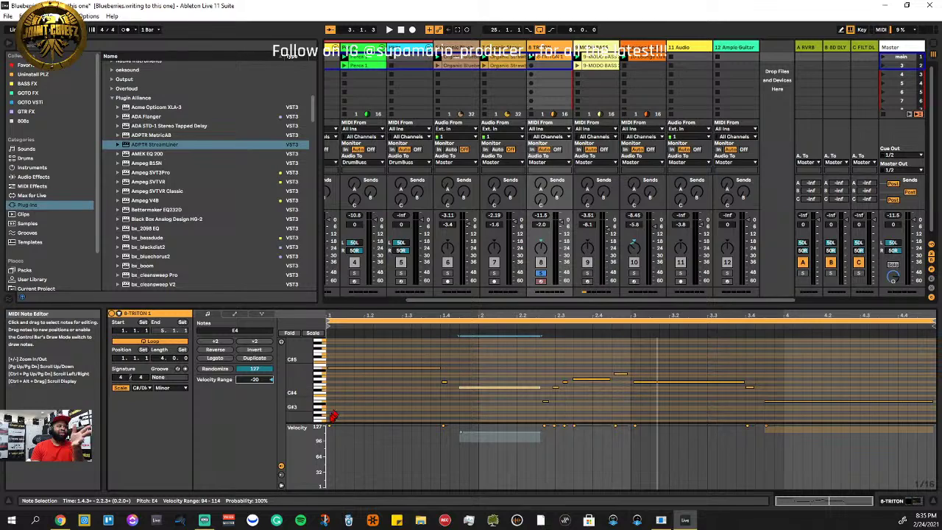
{"action": "left_click", "coordinate": [498, 417]}
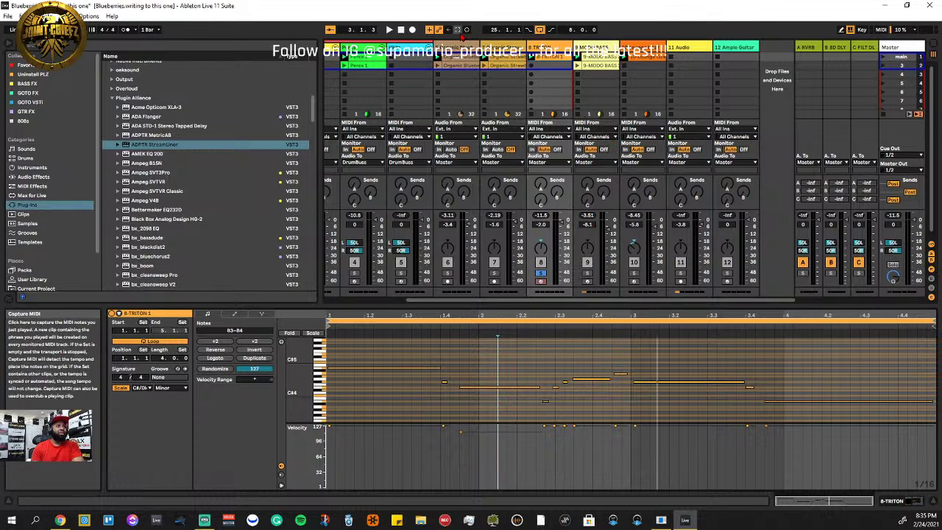
Play the set, randomizing the Triton clip's note velocities by an amount of 127, and solo the Triton track
{"action": "left_click", "coordinate": [389, 30]}
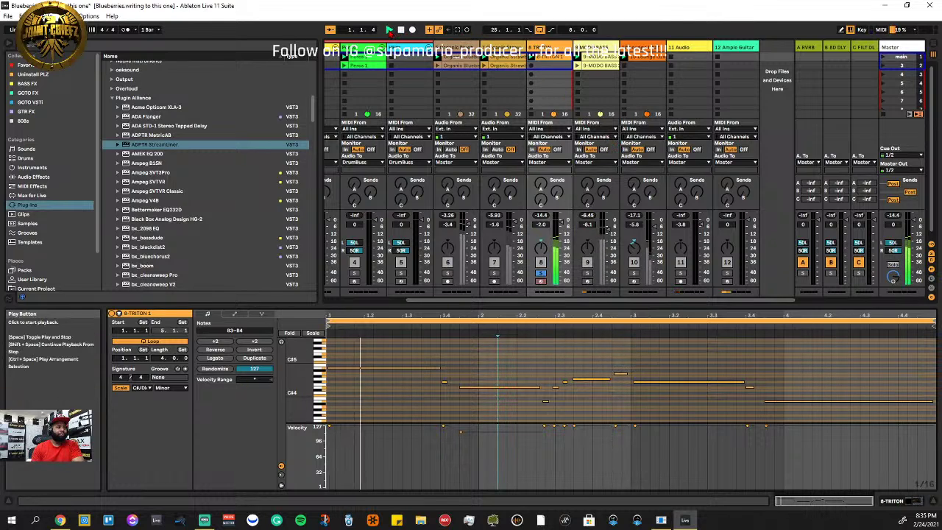
{"action": "key", "text": "ctrl+k"}
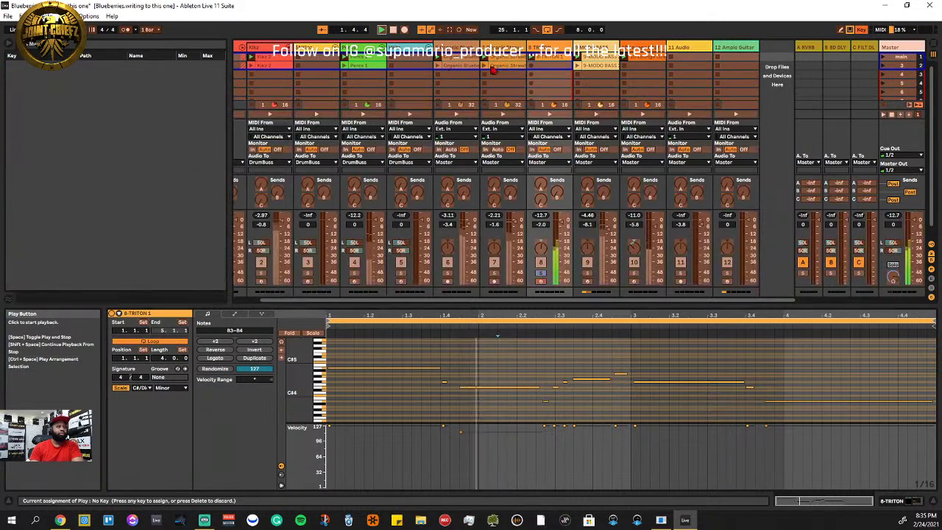
{"action": "left_click", "coordinate": [861, 30]}
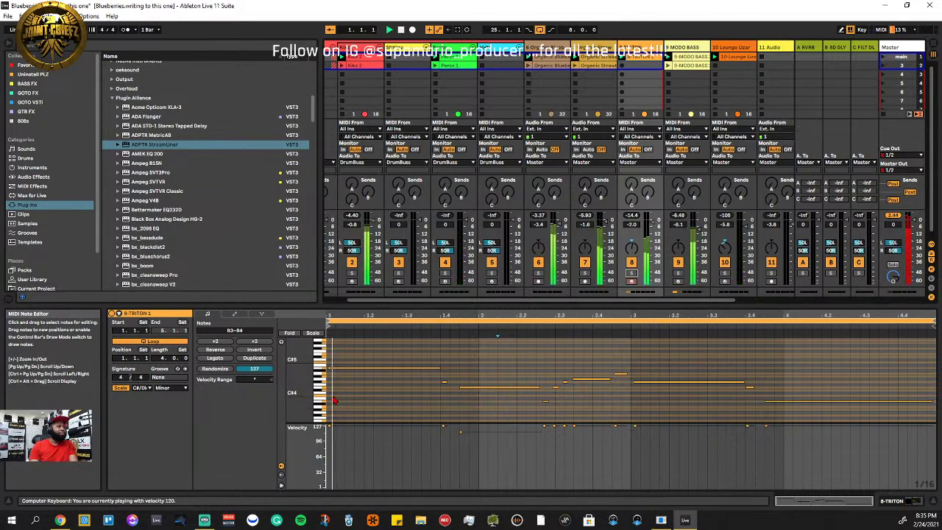
{"action": "left_click", "coordinate": [219, 369]}
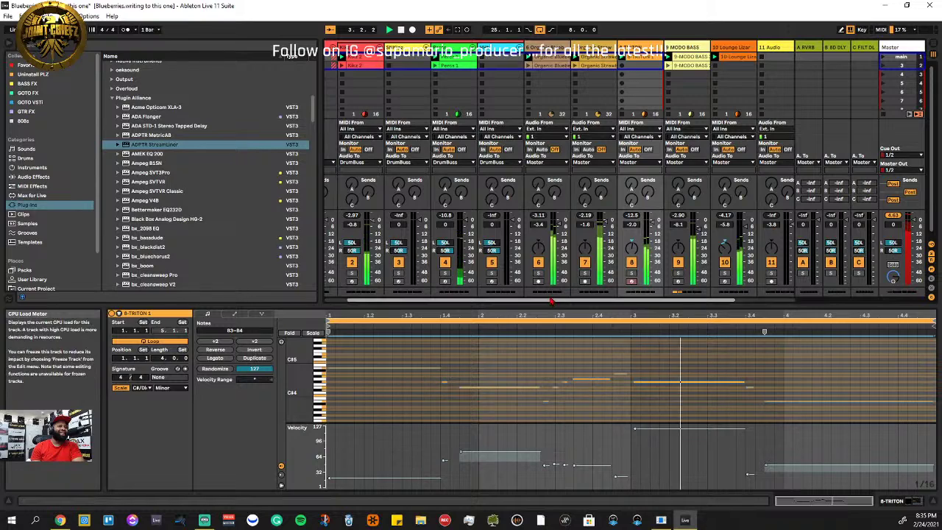
{"action": "left_click", "coordinate": [631, 273]}
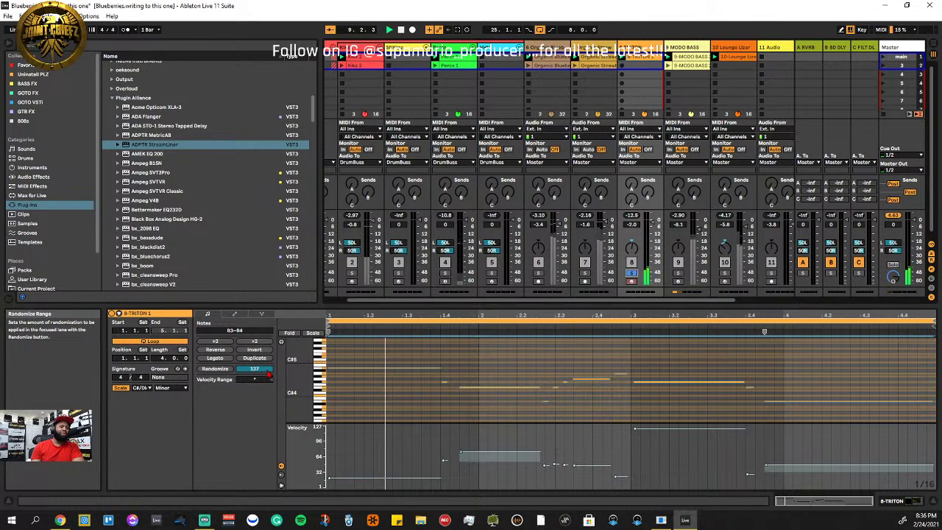
Lower the randomize amount to 26 and randomize the note velocities repeatedly while the clip plays
{"action": "left_click_drag", "start_coordinate": [267, 370], "coordinate": [267, 408]}
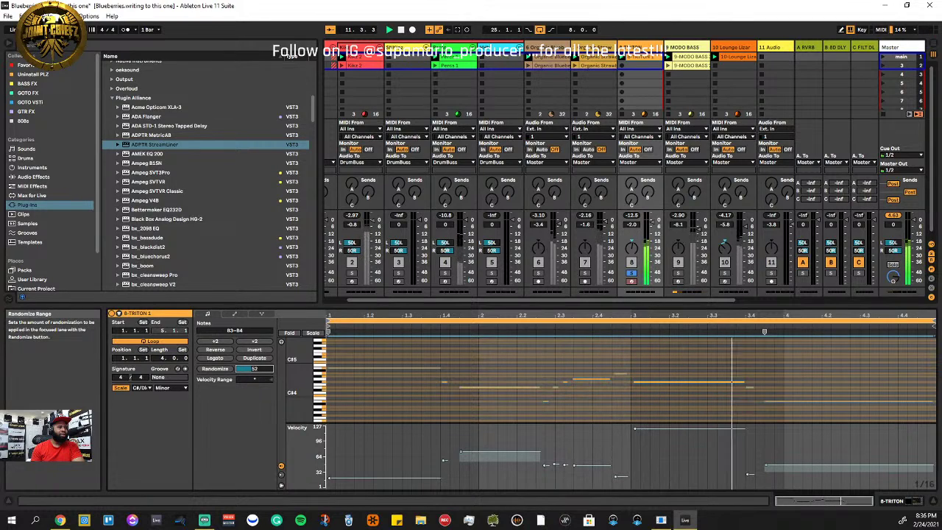
{"action": "left_click_drag", "start_coordinate": [249, 370], "coordinate": [250, 392]}
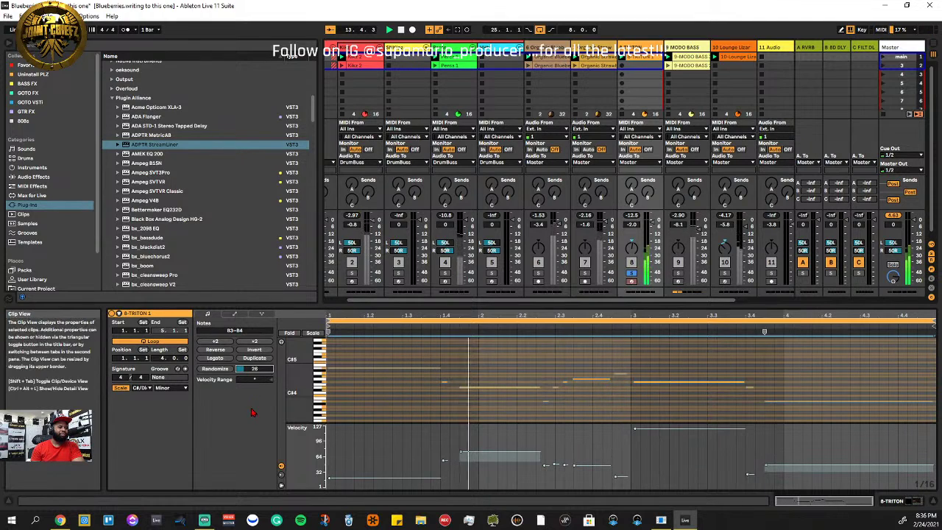
{"action": "left_click", "coordinate": [214, 370]}
{"action": "left_click", "coordinate": [214, 370]}
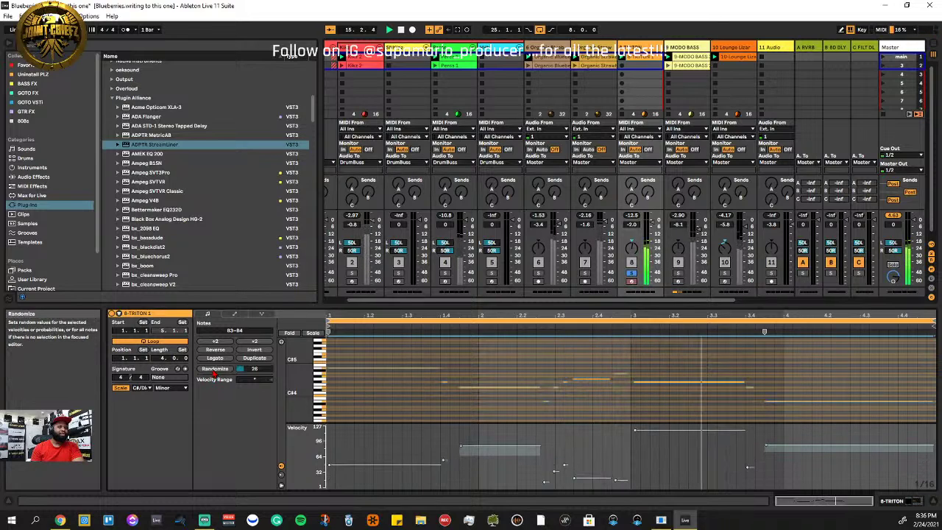
{"action": "left_click", "coordinate": [215, 369]}
{"action": "left_click", "coordinate": [214, 370]}
{"action": "left_click", "coordinate": [214, 370]}
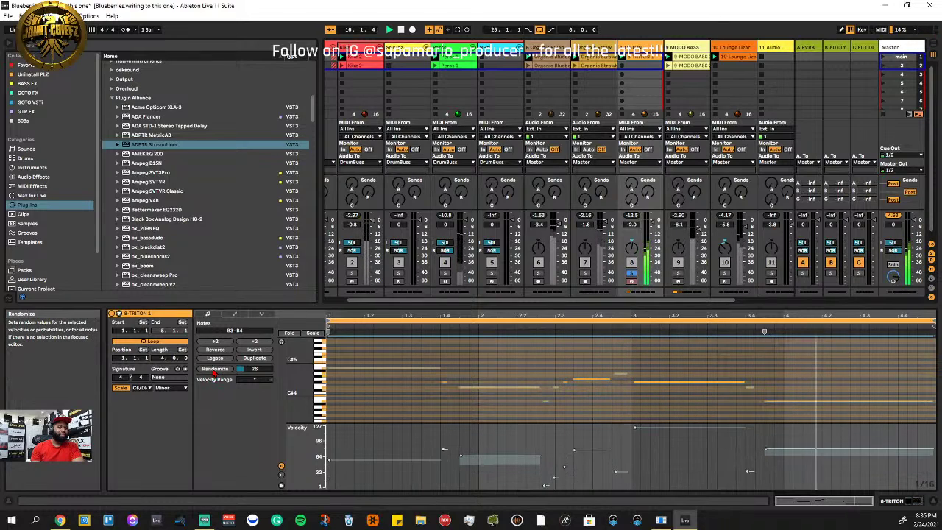
{"action": "left_click", "coordinate": [215, 370]}
{"action": "left_click", "coordinate": [214, 369]}
{"action": "left_click", "coordinate": [214, 369]}
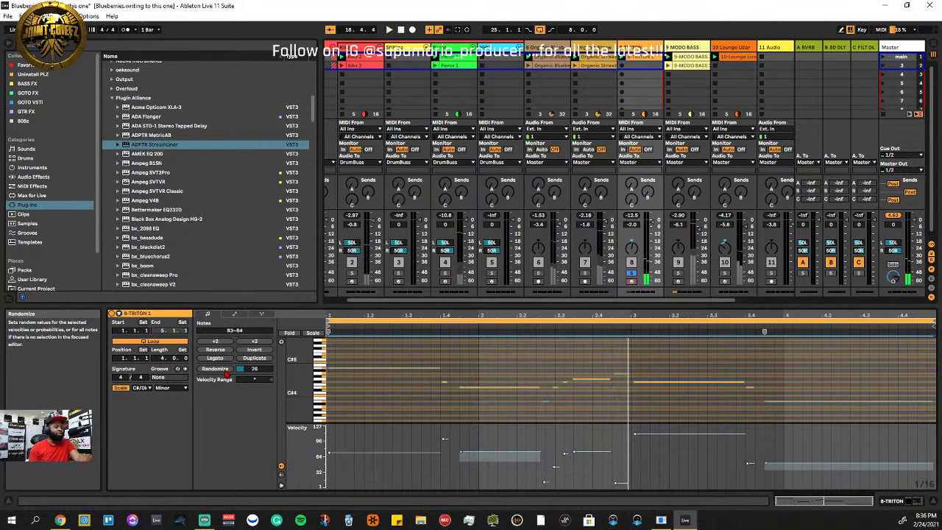
Undo the velocity randomizations and the earlier velocity range changes on the E4 note
{"action": "key", "text": "ctrl+z"}
{"action": "key", "text": "ctrl+z"}
{"action": "key", "text": "ctrl+z"}
{"action": "key", "text": "ctrl+z"}
{"action": "key", "text": "ctrl+z"}
{"action": "key", "text": "ctrl+z"}
{"action": "key", "text": "ctrl+z"}
{"action": "key", "text": "ctrl+z"}
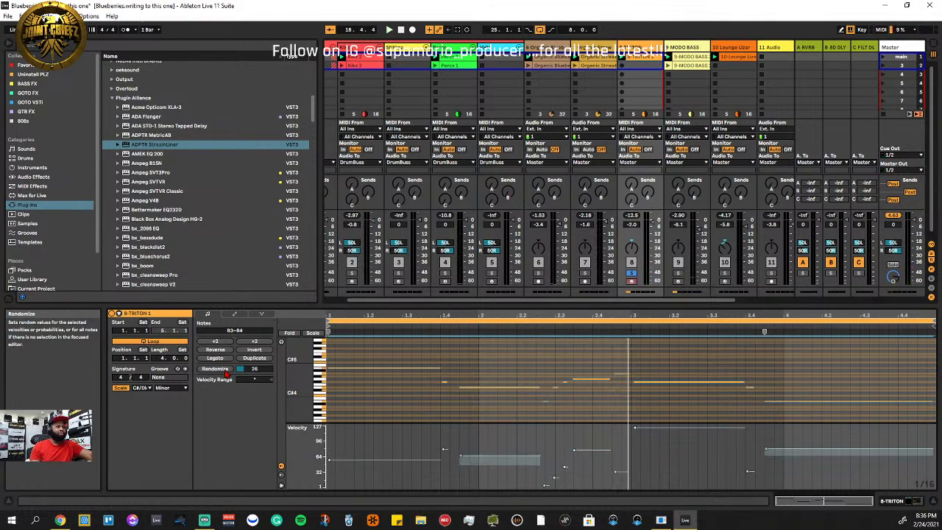
{"action": "key", "text": "ctrl+z"}
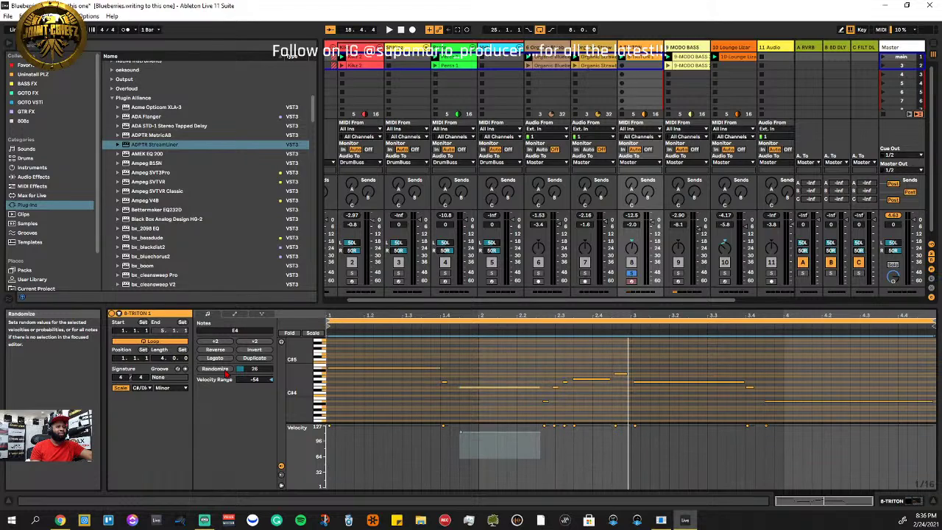
{"action": "key", "text": "ctrl+z"}
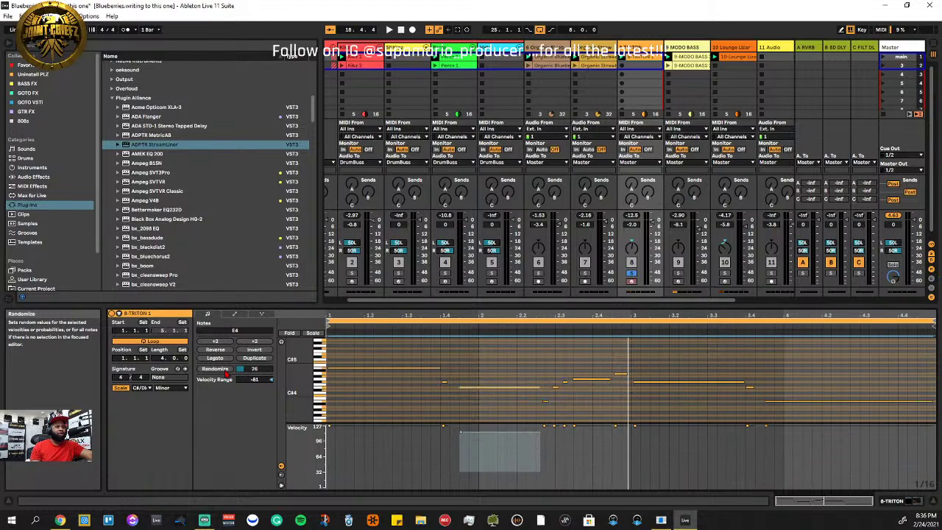
{"action": "key", "text": "ctrl+z"}
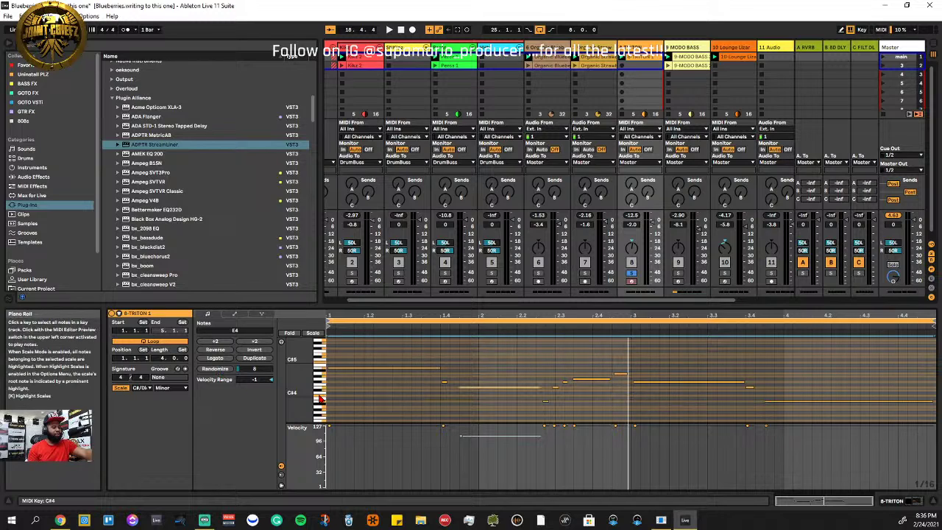
Deselect the E4 note and randomize all the clip's note velocities several times with an amount of 8
{"action": "left_click", "coordinate": [421, 406]}
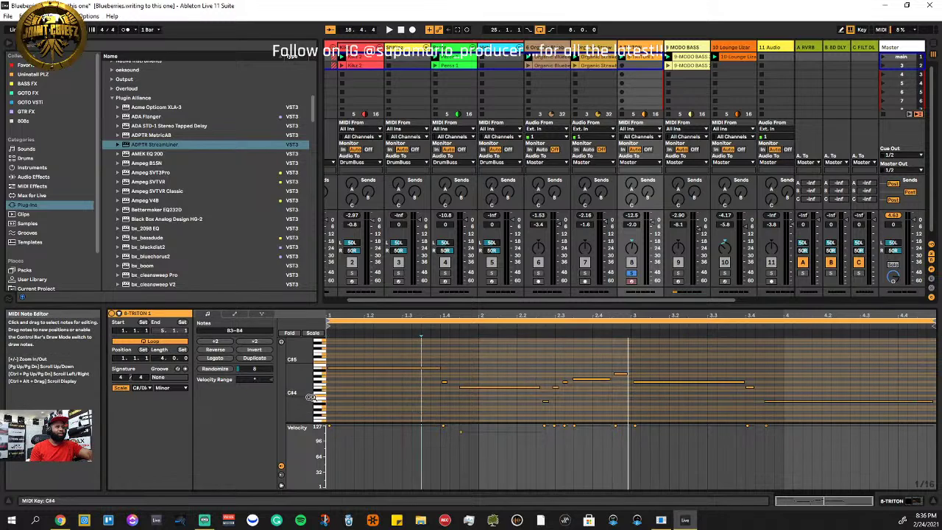
{"action": "left_click", "coordinate": [225, 373]}
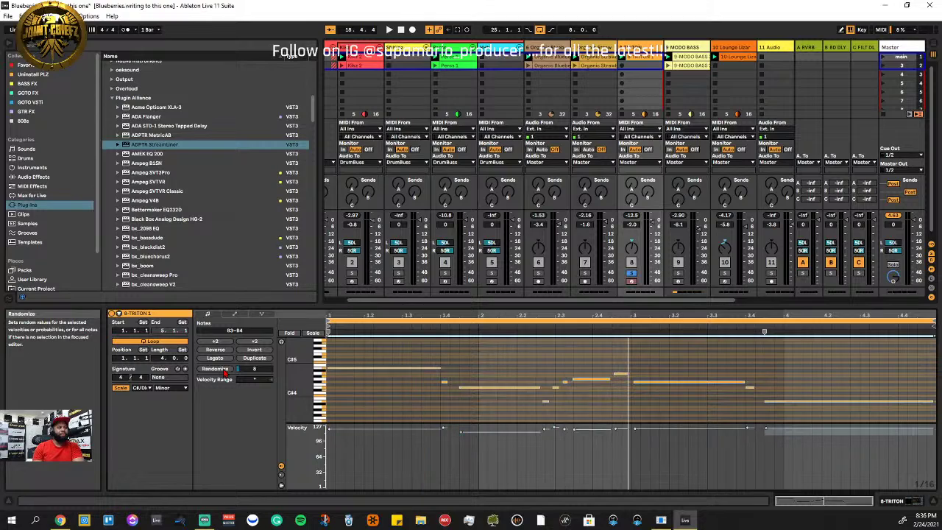
{"action": "left_click", "coordinate": [225, 372]}
{"action": "left_click", "coordinate": [225, 372]}
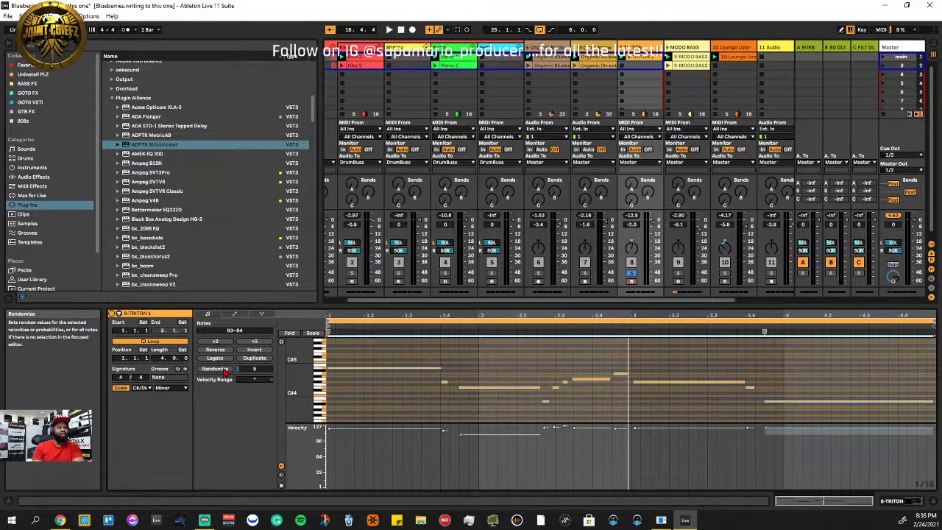
{"action": "left_click", "coordinate": [225, 372]}
{"action": "left_click", "coordinate": [226, 373]}
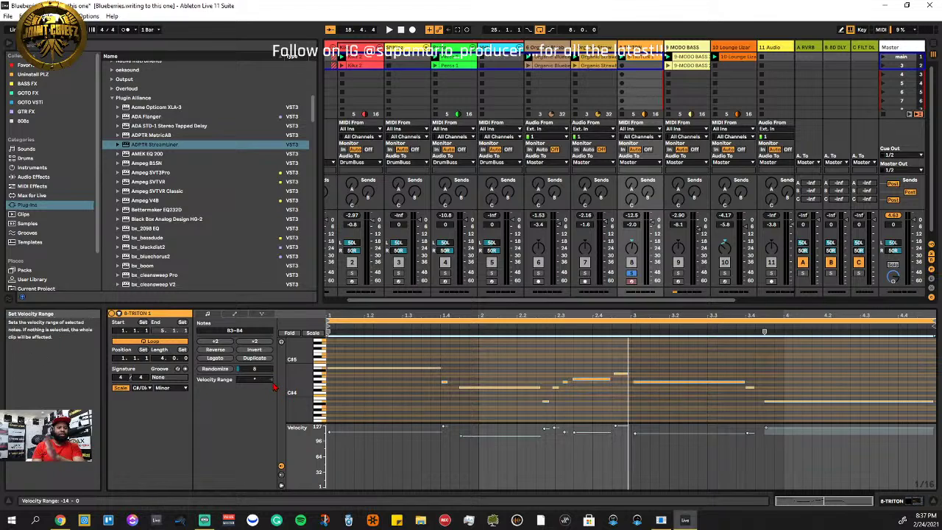
Set the randomize amount to 9 and randomize the note velocities three times during playback of the full mix
{"action": "left_click", "coordinate": [248, 369]}
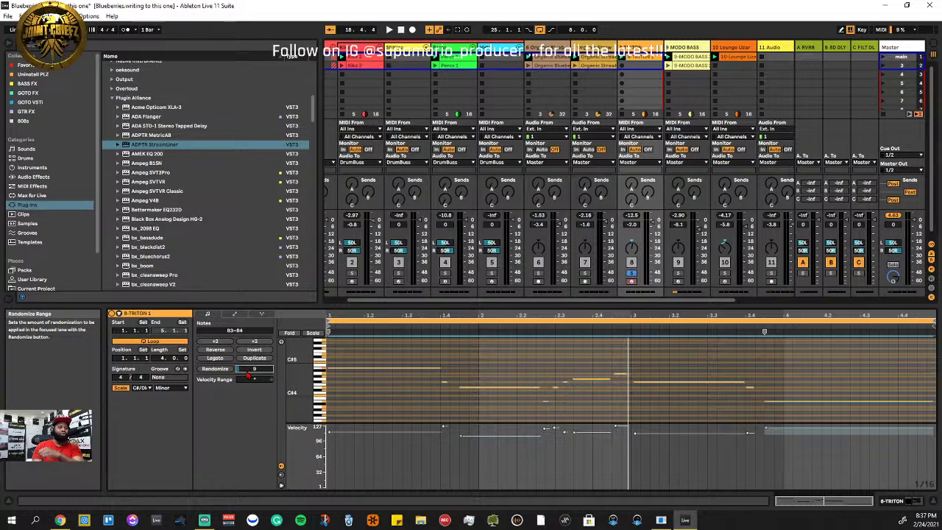
{"action": "key", "text": "space"}
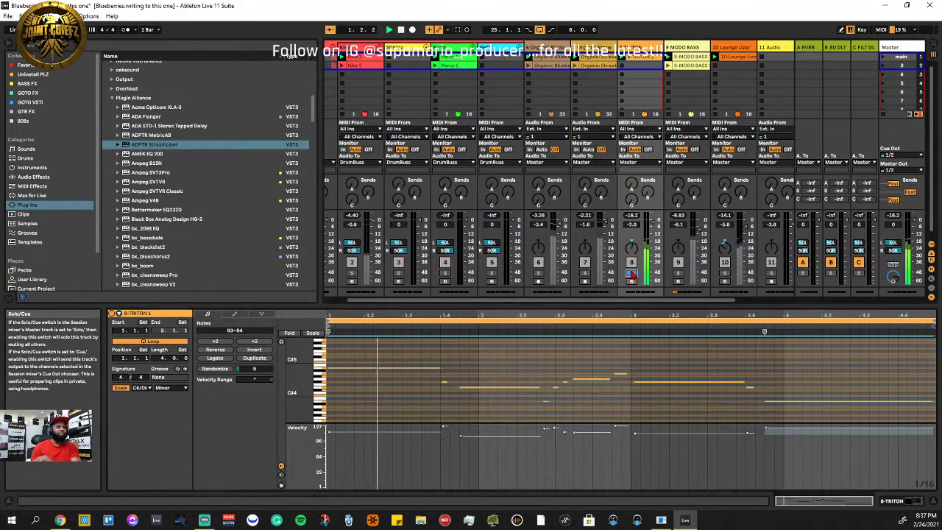
{"action": "left_click", "coordinate": [233, 369]}
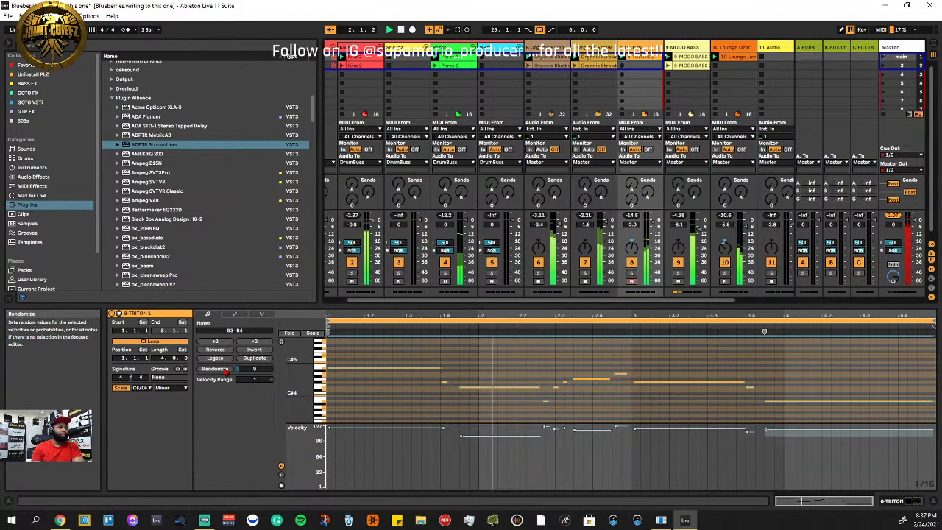
{"action": "left_click", "coordinate": [233, 369]}
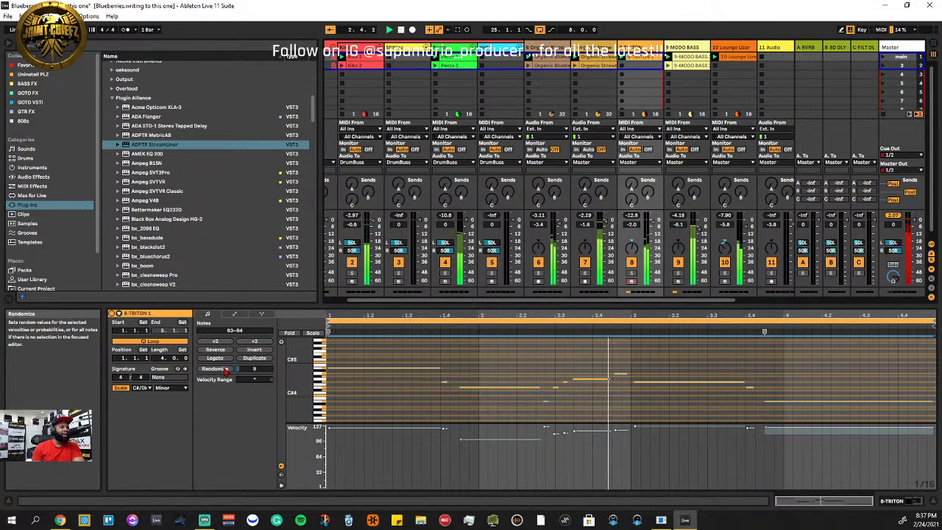
{"action": "left_click", "coordinate": [227, 370]}
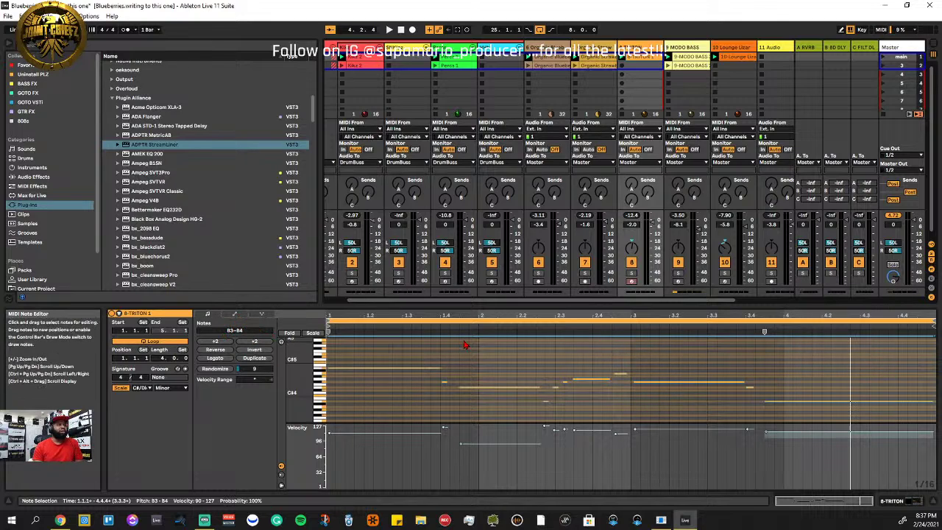
View the Triton clip's Envelopes and Note Expression editors, and return to its Notes view
{"action": "left_click", "coordinate": [234, 314]}
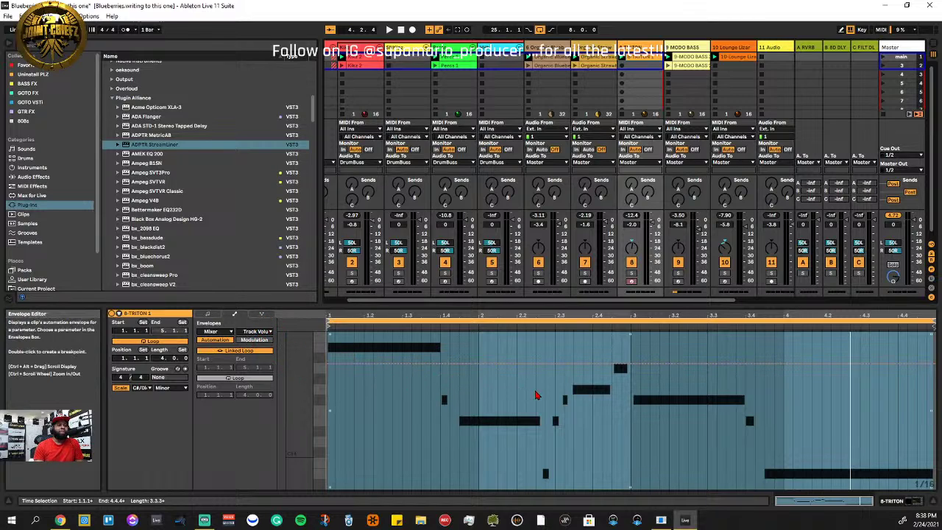
{"action": "left_click", "coordinate": [262, 316]}
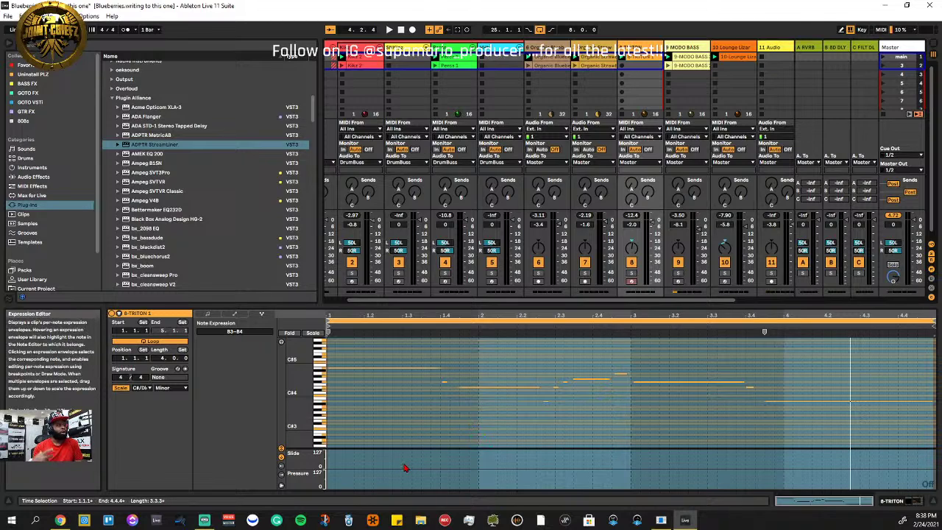
{"action": "left_click", "coordinate": [208, 314]}
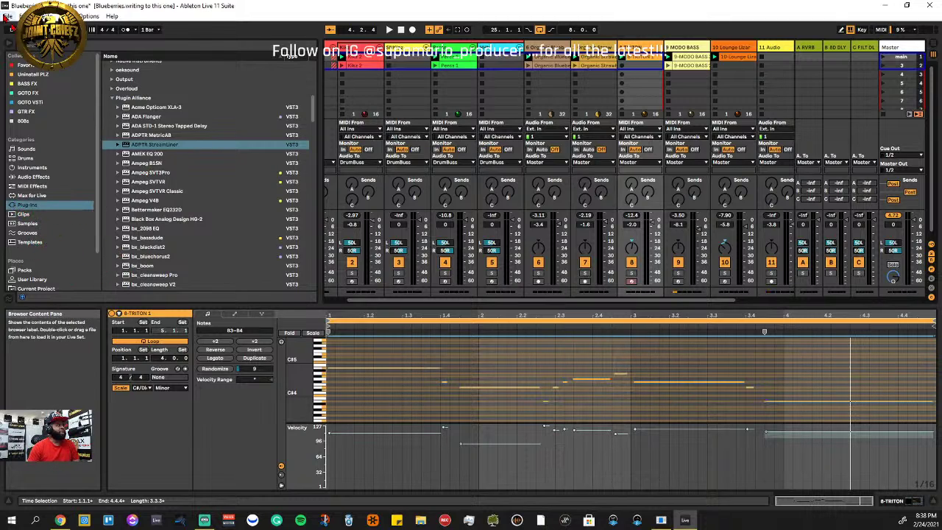
Examine the options for saving the Live Set as a template or as the default set, without saving
{"action": "left_click", "coordinate": [7, 15]}
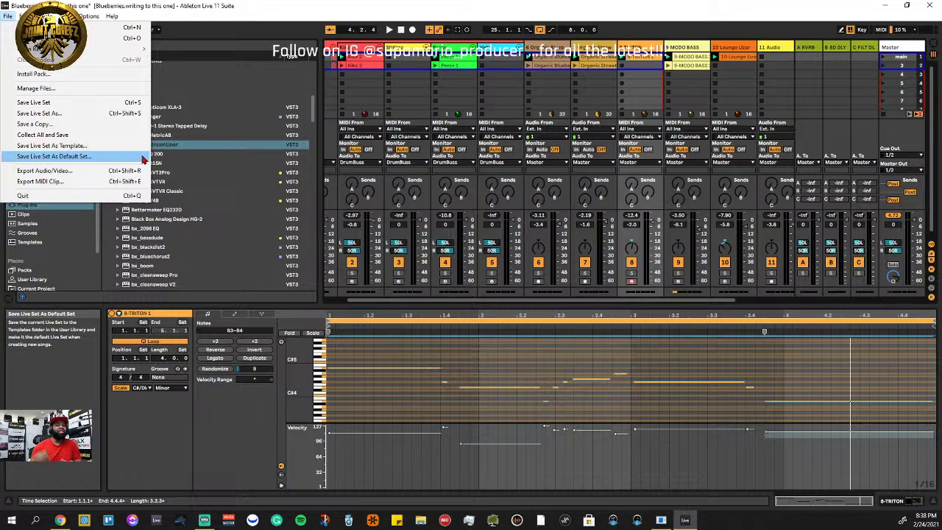
{"action": "left_click", "coordinate": [664, 19]}
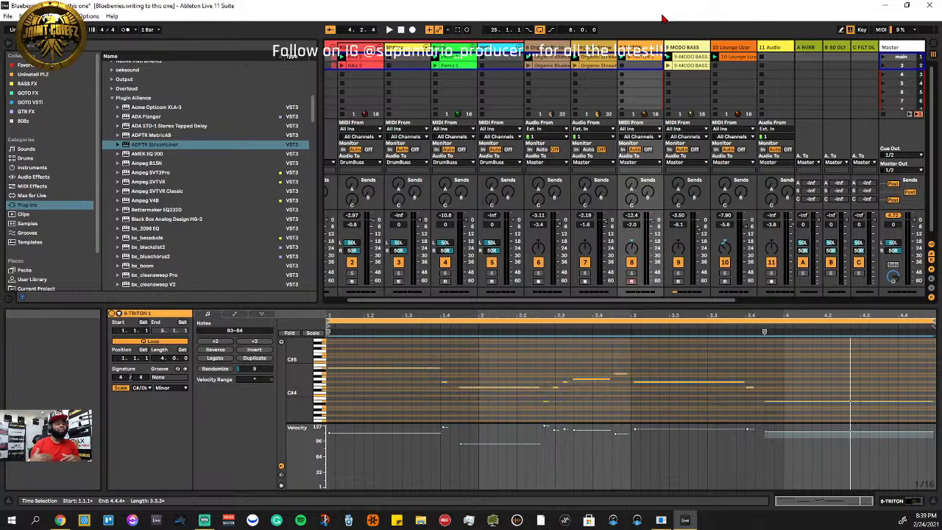
{"action": "left_click", "coordinate": [8, 16]}
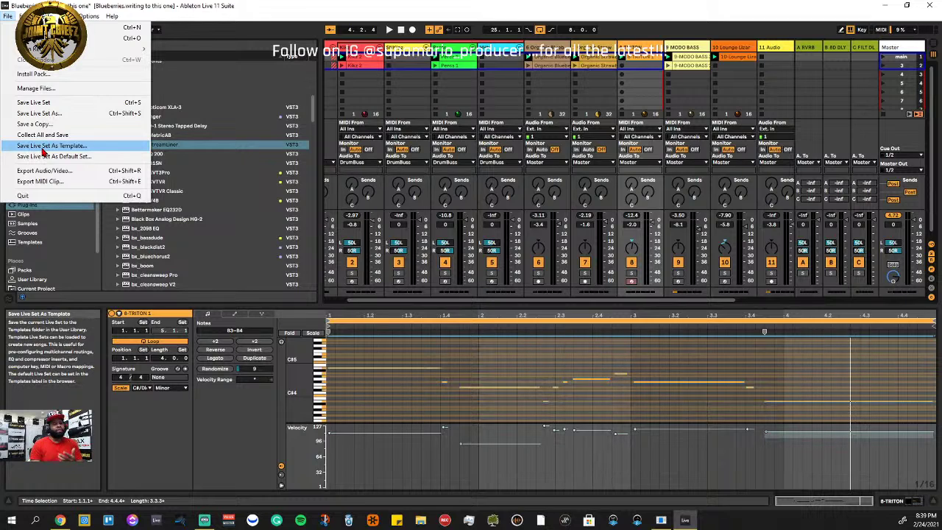
{"action": "left_click", "coordinate": [201, 23]}
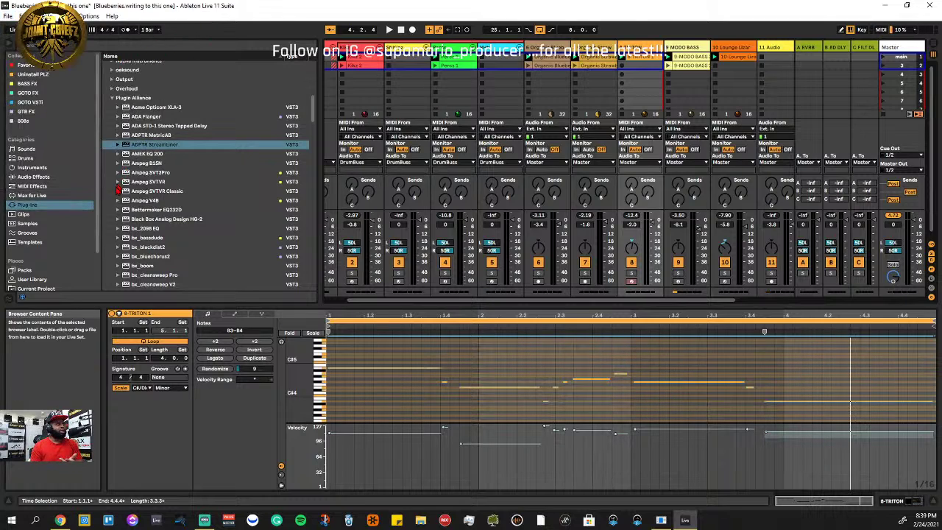
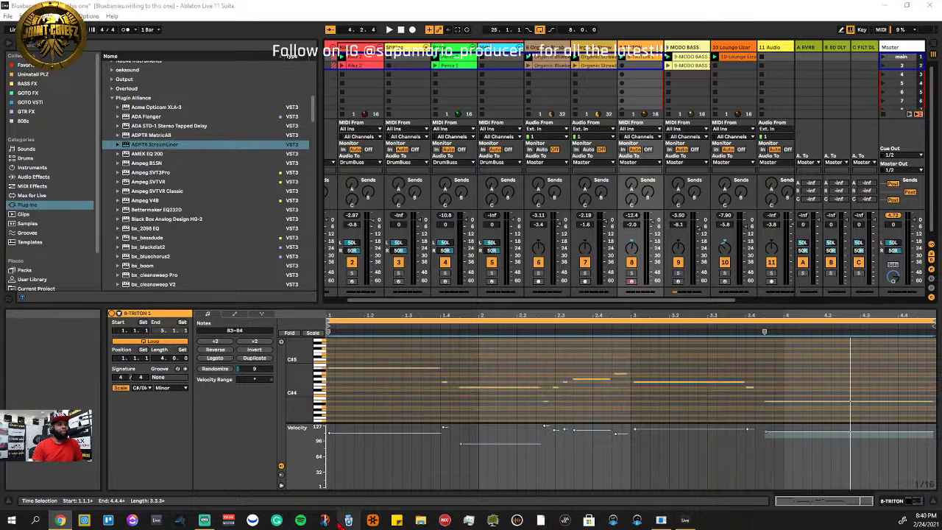
Hide the per-track CPU performance meters below the mixer channels and show them again
{"action": "left_click_drag", "start_coordinate": [435, 301], "coordinate": [584, 307]}
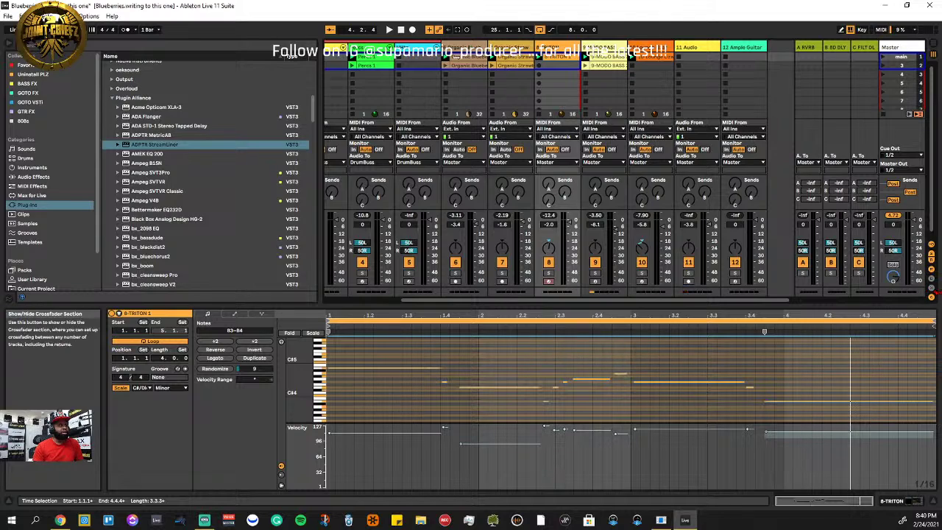
{"action": "left_click", "coordinate": [933, 302]}
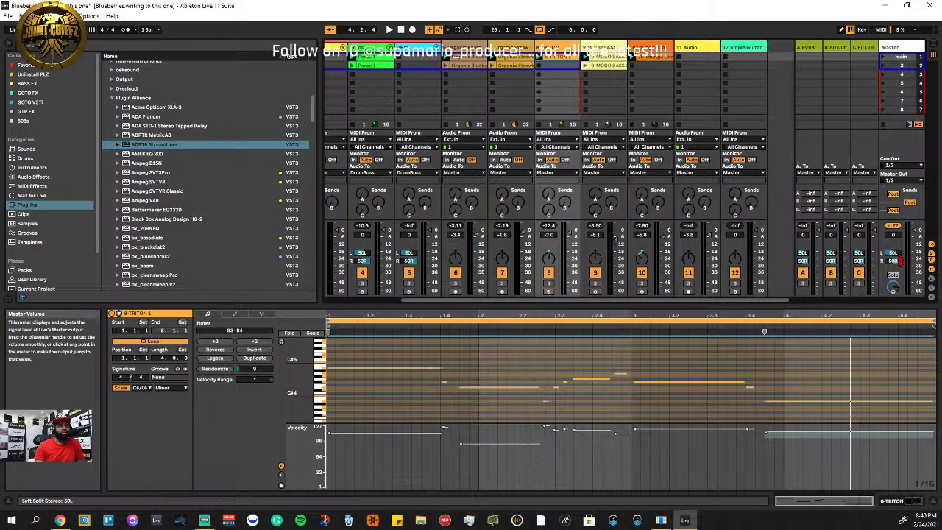
{"action": "left_click", "coordinate": [932, 299]}
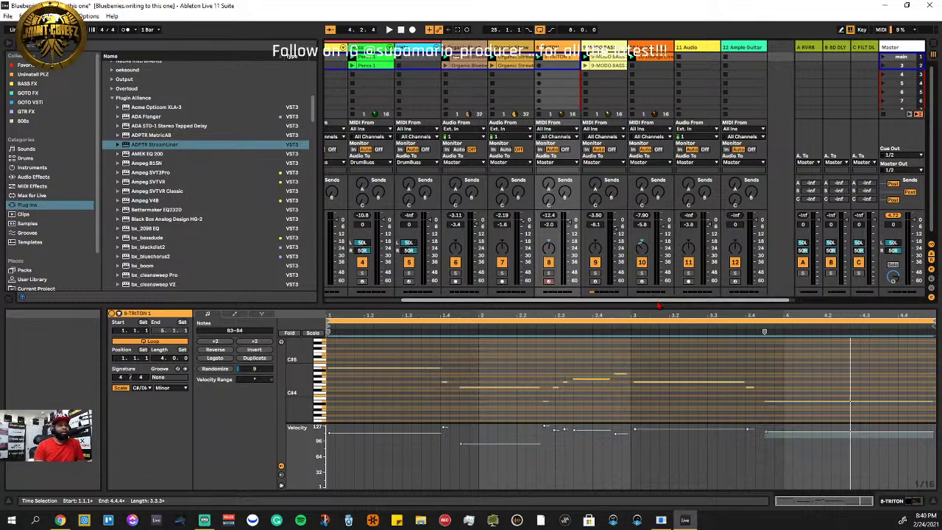
{"action": "left_click_drag", "start_coordinate": [657, 301], "coordinate": [700, 301]}
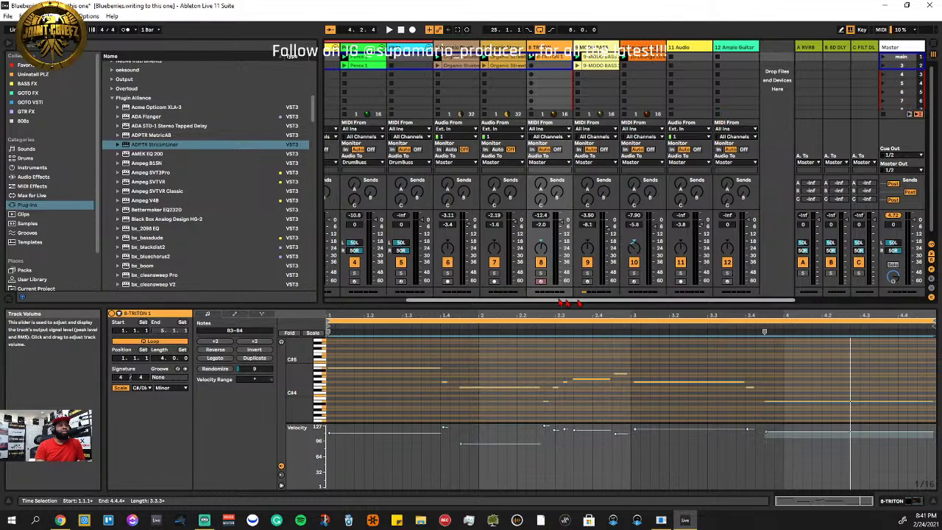
Collapse the Plugin Alliance folder and return to the start of the plug-ins list
{"action": "scroll", "coordinate": [596, 302], "scroll_direction": "left", "scroll_amount": 3}
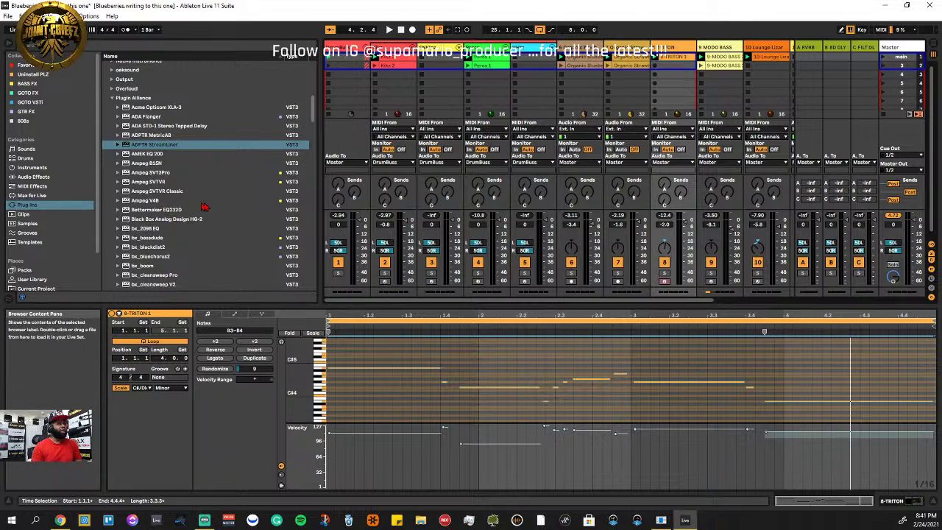
{"action": "scroll", "coordinate": [205, 208], "scroll_direction": "up", "scroll_amount": 6}
{"action": "scroll", "coordinate": [204, 177], "scroll_direction": "down", "scroll_amount": 3}
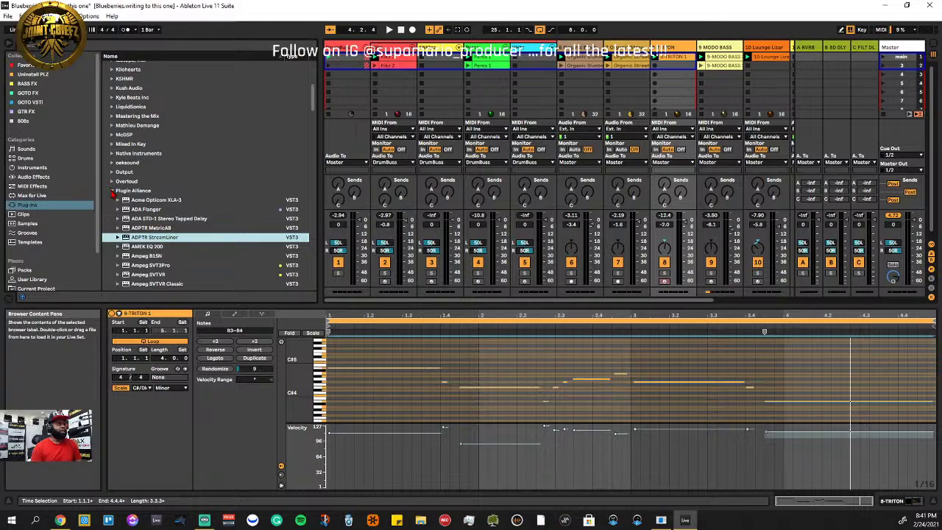
{"action": "left_click", "coordinate": [112, 191]}
{"action": "scroll", "coordinate": [122, 190], "scroll_direction": "up", "scroll_amount": 6}
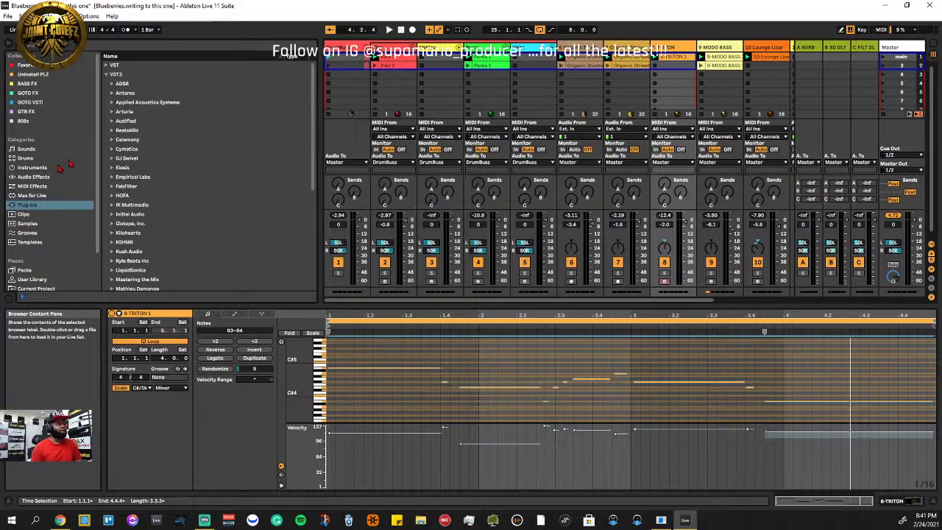
Browse the EQ & Filters and Modulators categories of the audio effects, and expand Pitch & Modulation
{"action": "left_click", "coordinate": [33, 176]}
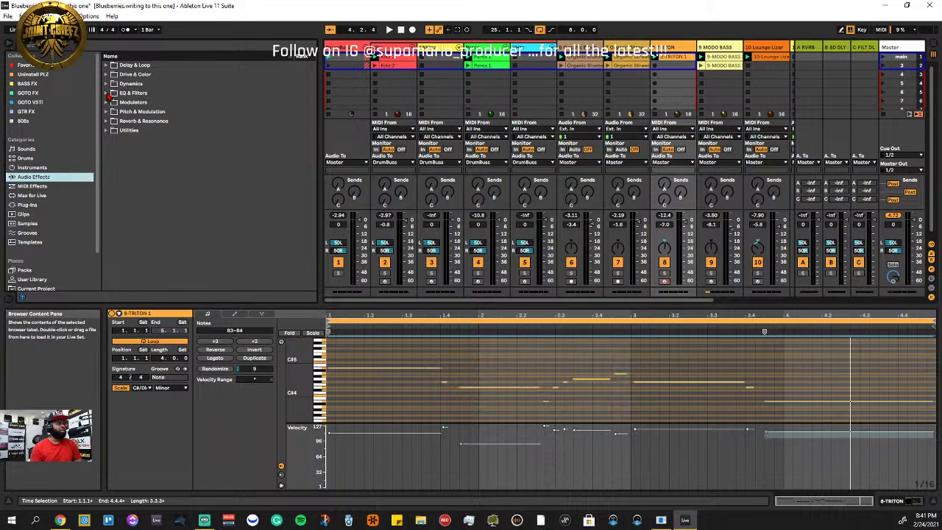
{"action": "left_click", "coordinate": [108, 93]}
{"action": "left_click", "coordinate": [108, 94]}
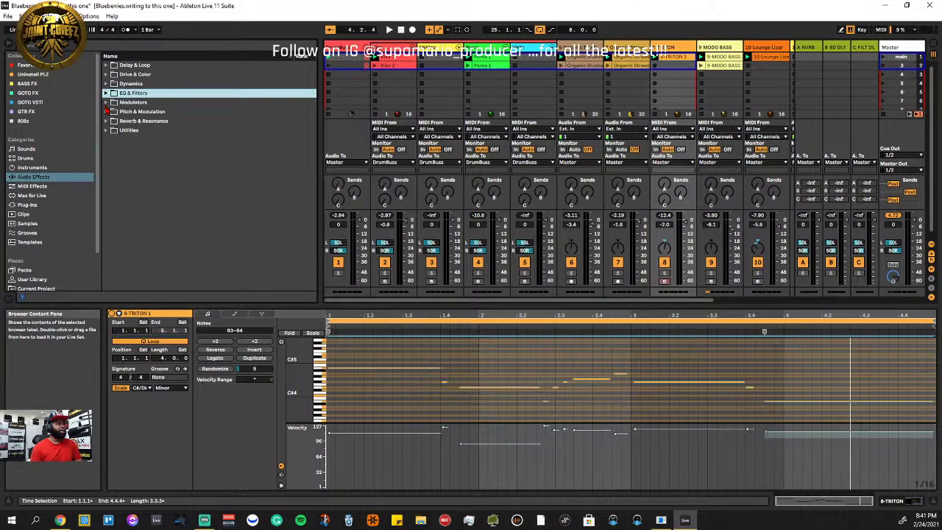
{"action": "left_click", "coordinate": [106, 103]}
{"action": "left_click", "coordinate": [106, 103]}
{"action": "left_click", "coordinate": [107, 94]}
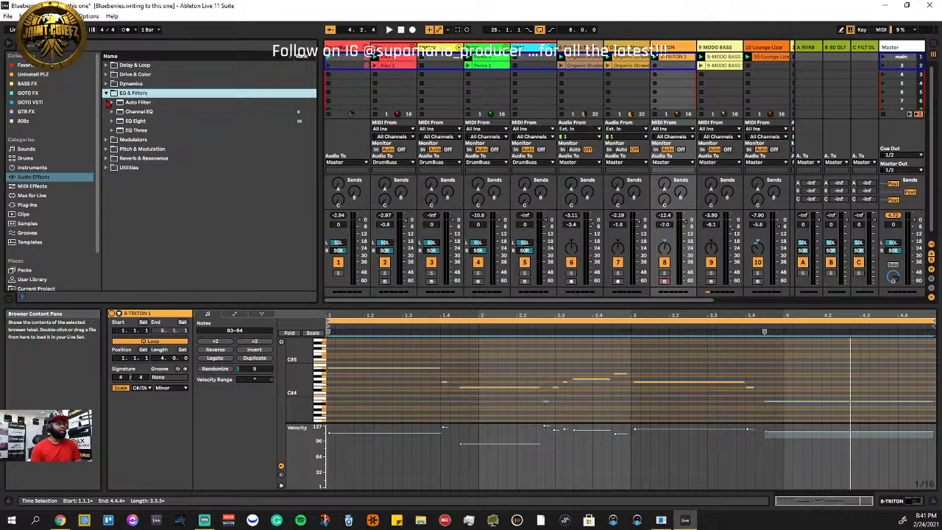
{"action": "left_click", "coordinate": [107, 94]}
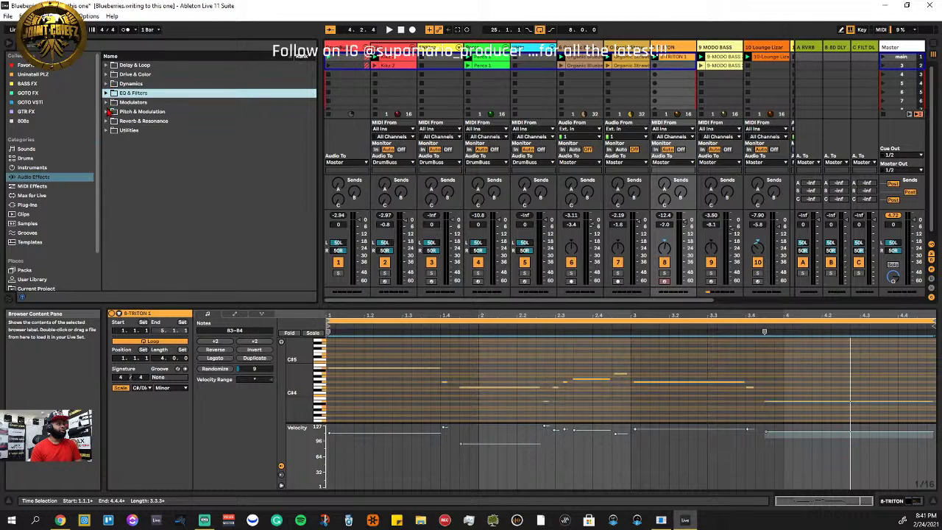
{"action": "left_click", "coordinate": [107, 111]}
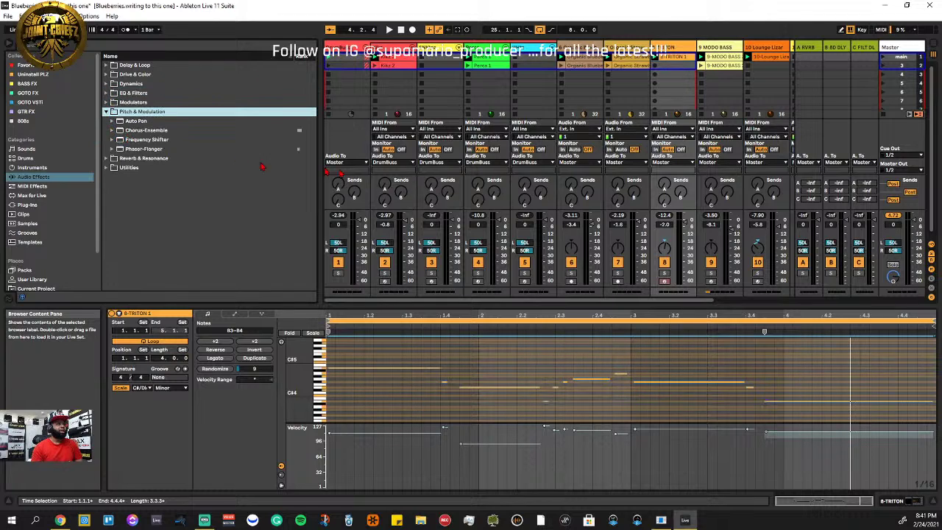
Show the Triton track's devices and try Chorus-Ensemble's Ensemble and Vibrato modes, returning it to Classic
{"action": "double_click", "coordinate": [674, 48]}
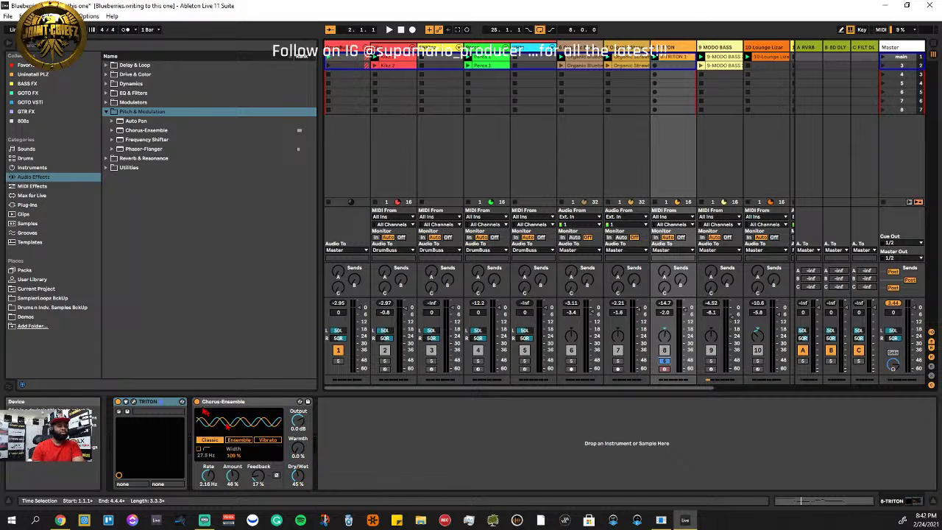
{"action": "left_click", "coordinate": [234, 441]}
{"action": "left_click", "coordinate": [271, 442]}
{"action": "left_click", "coordinate": [242, 442]}
{"action": "left_click", "coordinate": [215, 442]}
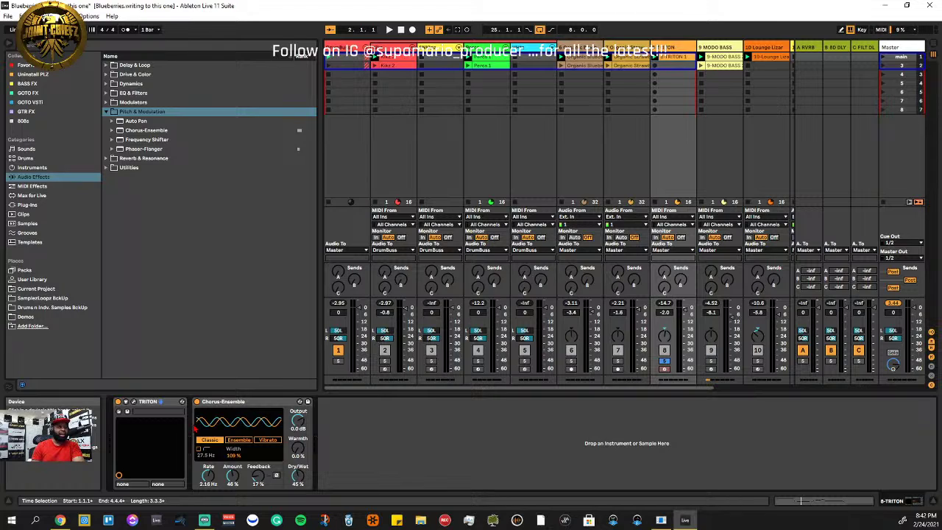
Add Phaser-Flanger after Chorus-Ensemble on the Triton track and try its Flanger and Doubler modes
{"action": "left_click", "coordinate": [138, 150]}
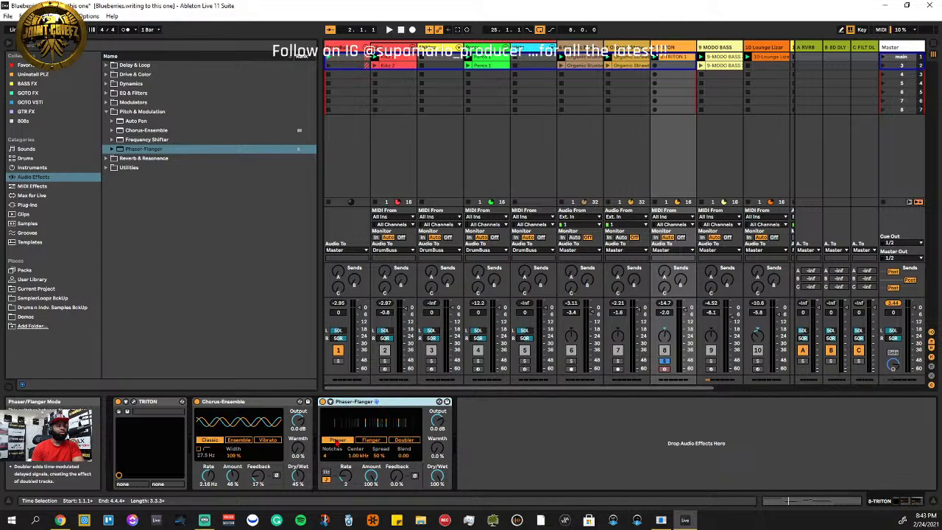
{"action": "left_click", "coordinate": [371, 440]}
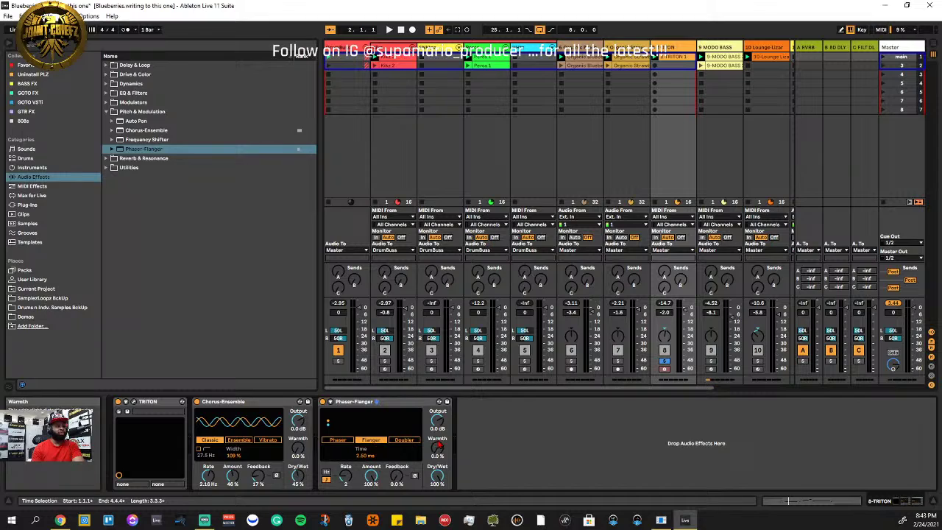
{"action": "left_click", "coordinate": [411, 441]}
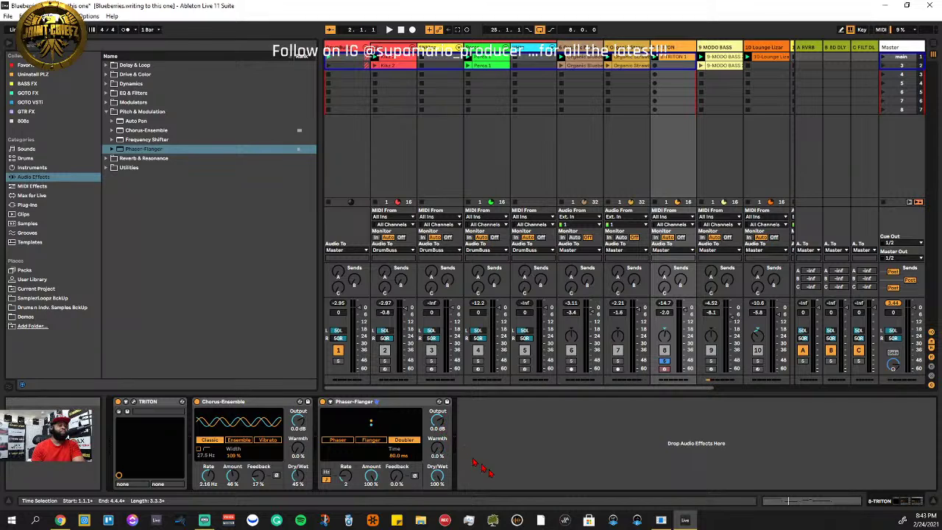
Delete the Phaser-Flanger device from the Triton track
{"action": "right_click", "coordinate": [405, 405]}
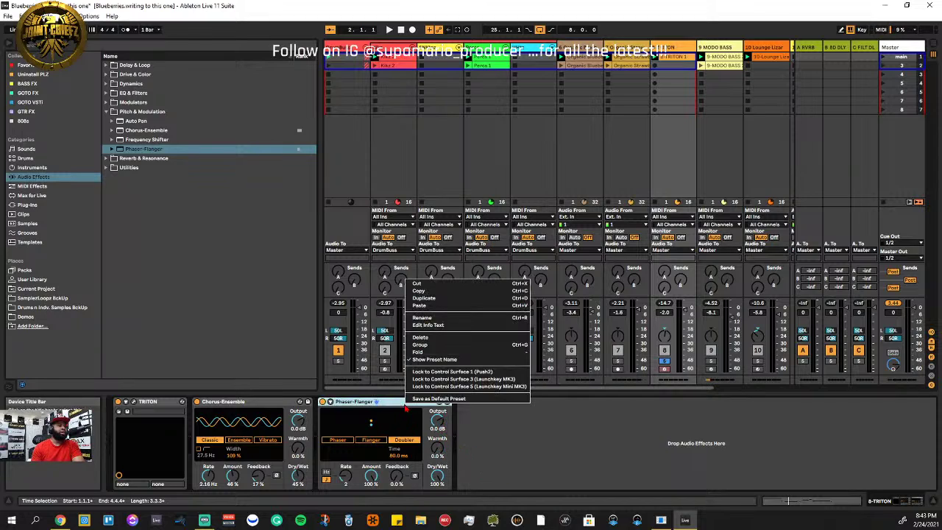
{"action": "left_click", "coordinate": [398, 332]}
{"action": "key", "text": "Delete"}
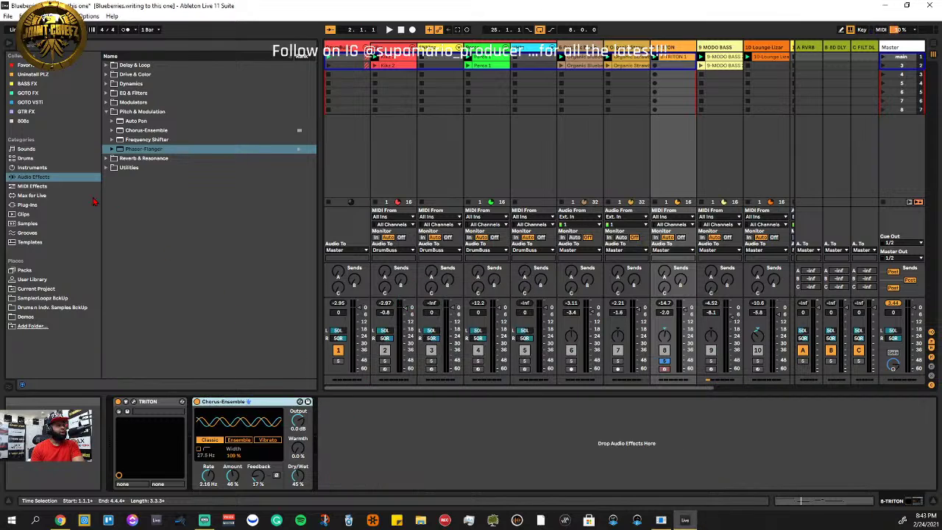
Add the Corpus effect from Reverb & Resonance after Chorus-Ensemble on the Triton track
{"action": "left_click", "coordinate": [112, 159]}
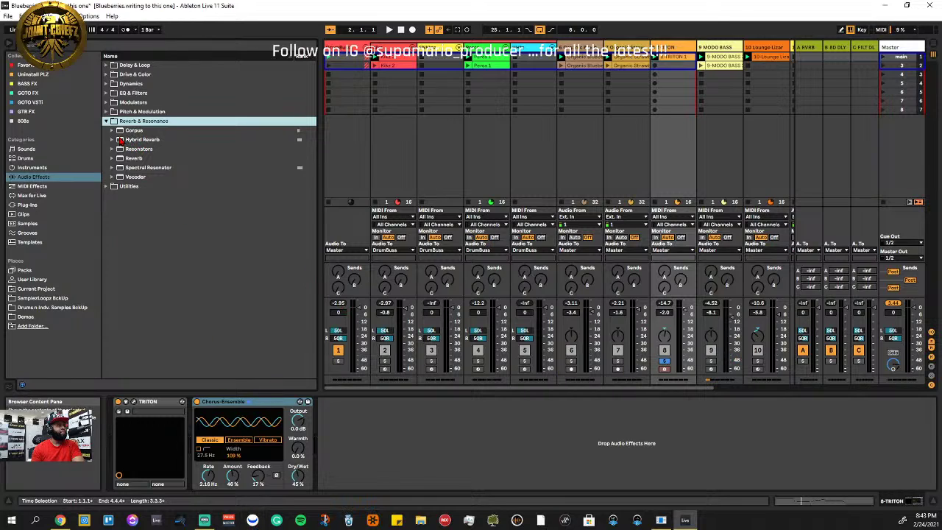
{"action": "left_click", "coordinate": [112, 131]}
{"action": "left_click", "coordinate": [113, 132]}
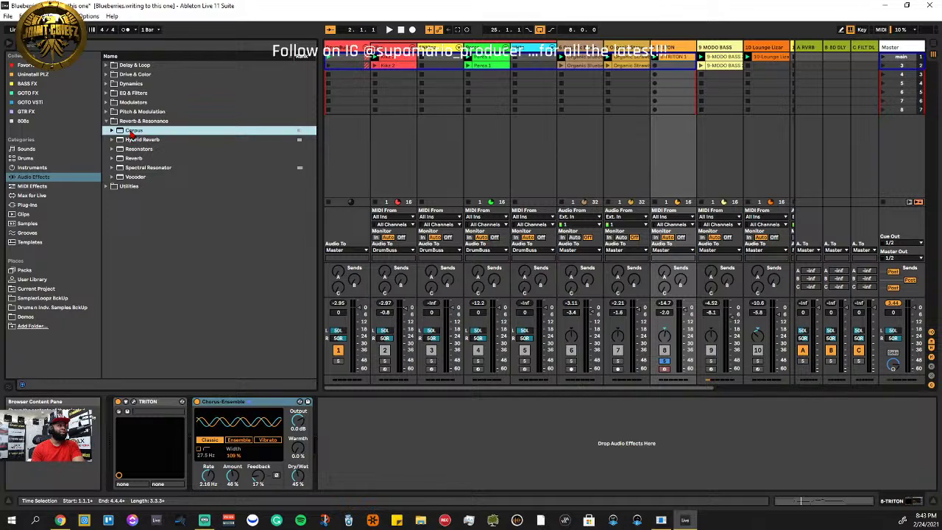
{"action": "left_click_drag", "start_coordinate": [133, 134], "coordinate": [395, 468]}
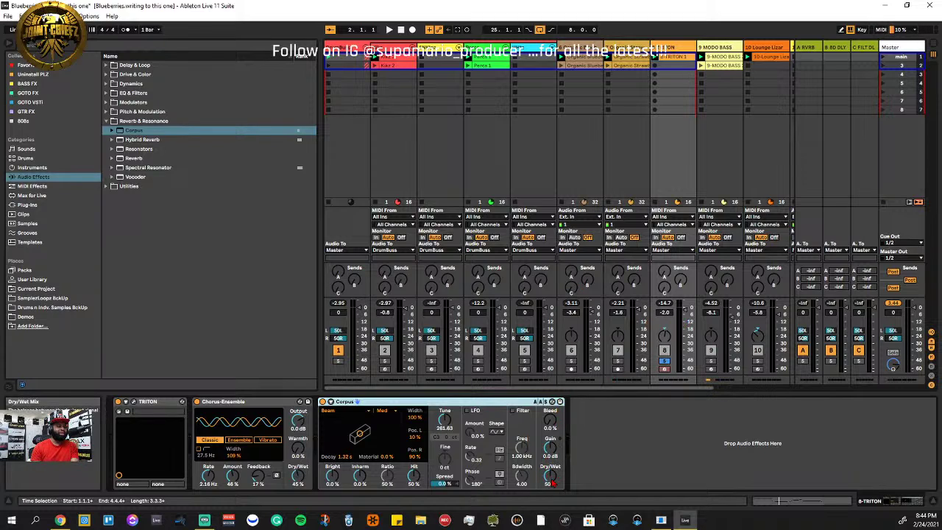
During playback, set Corpus's Dry/Wet to 40% and its resonator to Membrane with 3.94 s decay and 81% material
{"action": "key", "text": "space"}
{"action": "mouse_move", "coordinate": [551, 483]}
{"action": "left_mouse_down"}
{"action": "mouse_move", "coordinate": [550, 500]}
{"action": "mouse_move", "coordinate": [551, 491]}
{"action": "left_mouse_up"}
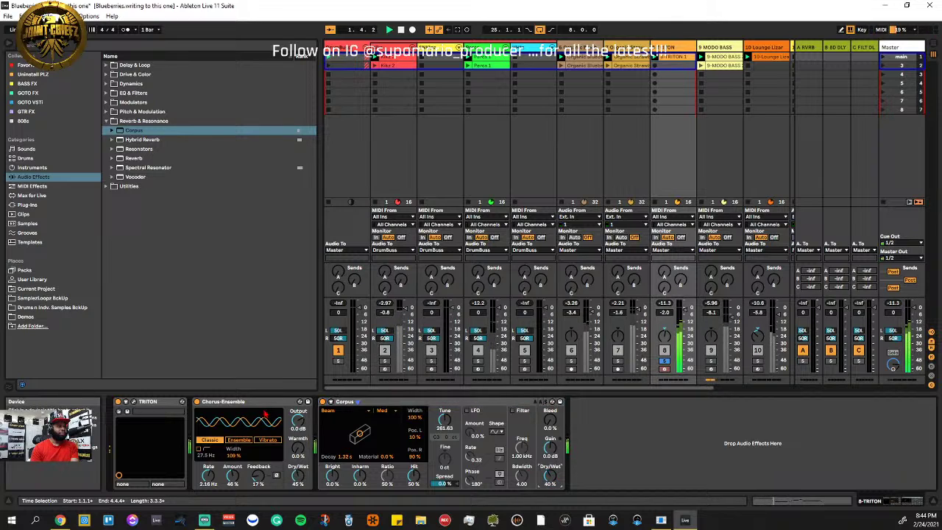
{"action": "left_click", "coordinate": [367, 413]}
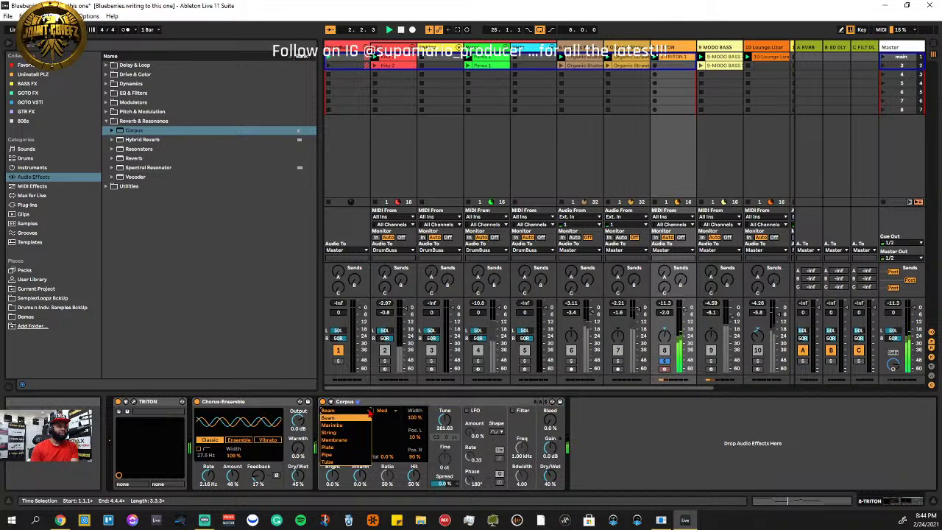
{"action": "left_click", "coordinate": [345, 441]}
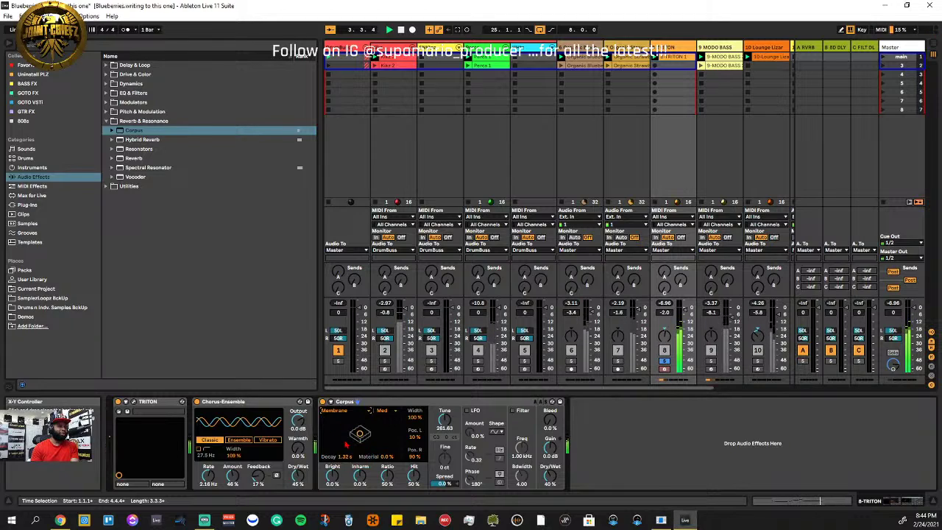
{"action": "mouse_move", "coordinate": [359, 435]}
{"action": "left_mouse_down"}
{"action": "mouse_move", "coordinate": [375, 429]}
{"action": "mouse_move", "coordinate": [371, 420]}
{"action": "mouse_move", "coordinate": [347, 441]}
{"action": "mouse_move", "coordinate": [378, 438]}
{"action": "mouse_move", "coordinate": [372, 423]}
{"action": "left_mouse_up"}
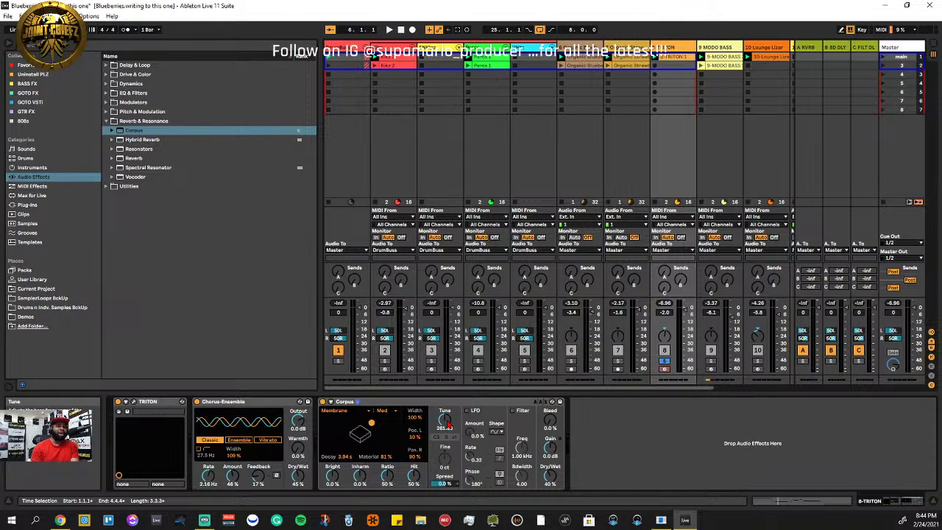
Set Corpus's Tune to 506.27, Bright to 43%, Ratio to 31%, Dry/Wet to 81% and resonator quality to High
{"action": "left_click_drag", "start_coordinate": [447, 424], "coordinate": [447, 398]}
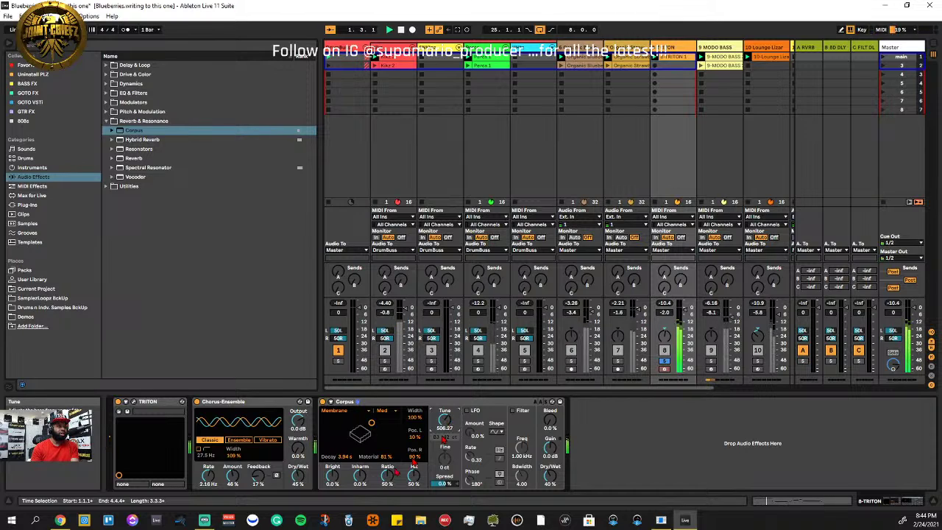
{"action": "left_click_drag", "start_coordinate": [331, 478], "coordinate": [330, 443]}
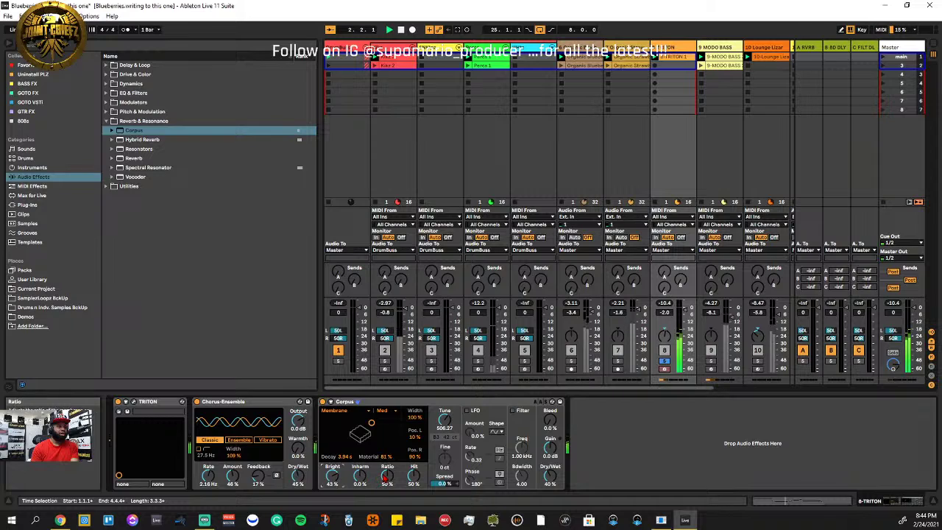
{"action": "left_click_drag", "start_coordinate": [388, 477], "coordinate": [387, 495]}
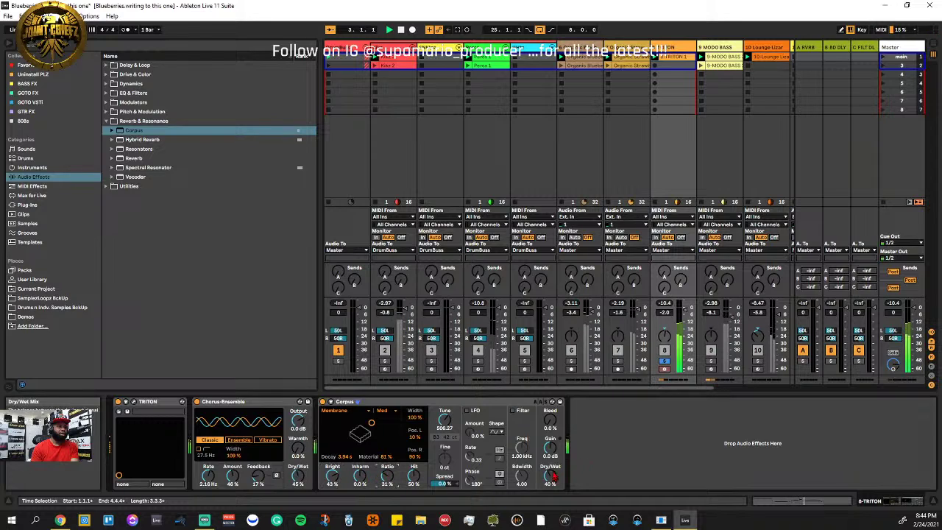
{"action": "left_click_drag", "start_coordinate": [555, 466], "coordinate": [554, 435]}
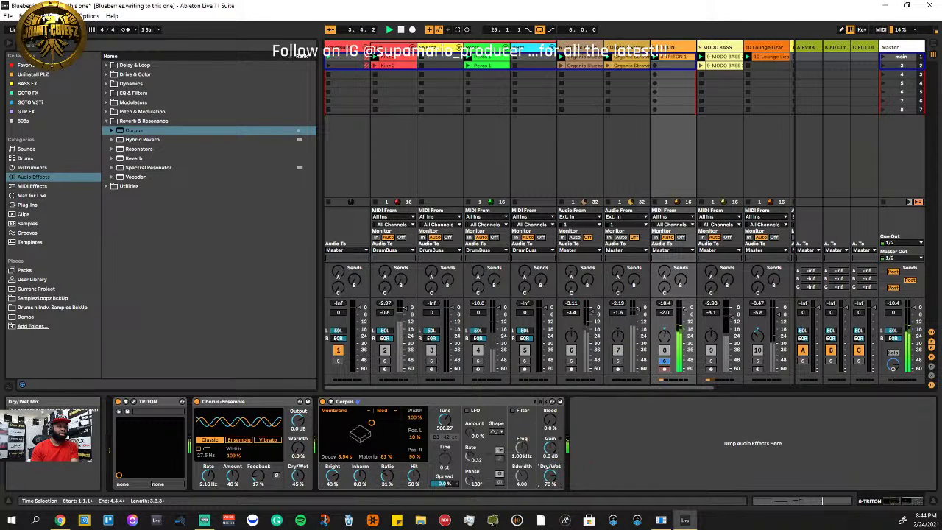
{"action": "left_click", "coordinate": [385, 410]}
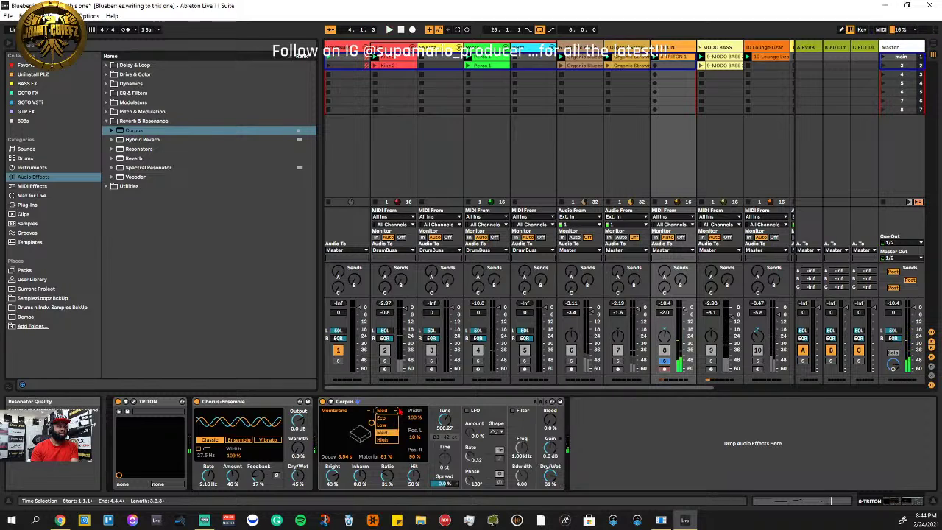
{"action": "left_click", "coordinate": [384, 440]}
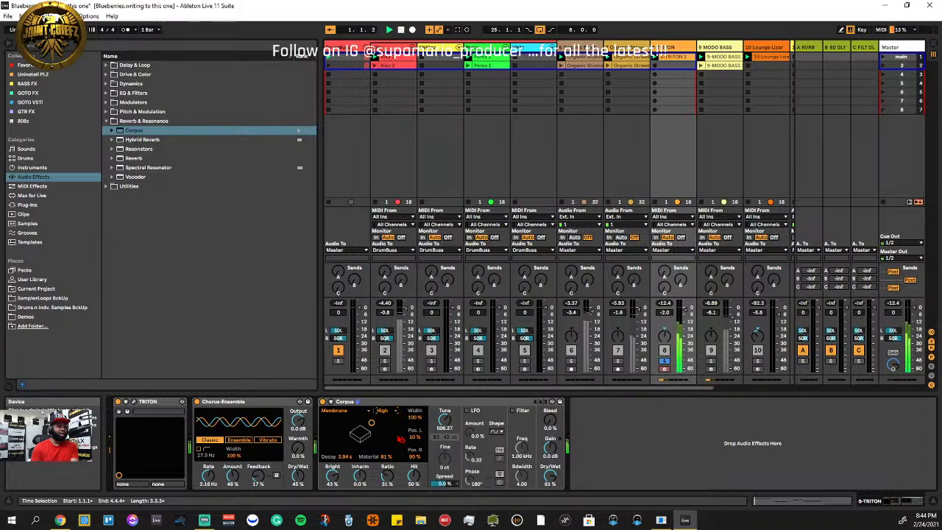
Change Corpus's resonator type to Pipe with a 465 ms decay and 22% radius
{"action": "left_click", "coordinate": [336, 410]}
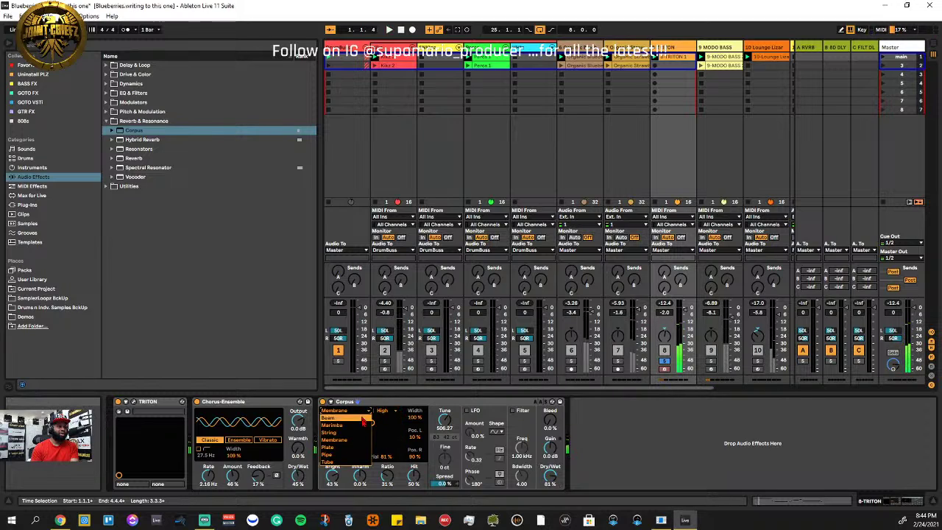
{"action": "left_click", "coordinate": [358, 456]}
{"action": "left_click_drag", "start_coordinate": [371, 435], "coordinate": [348, 440]}
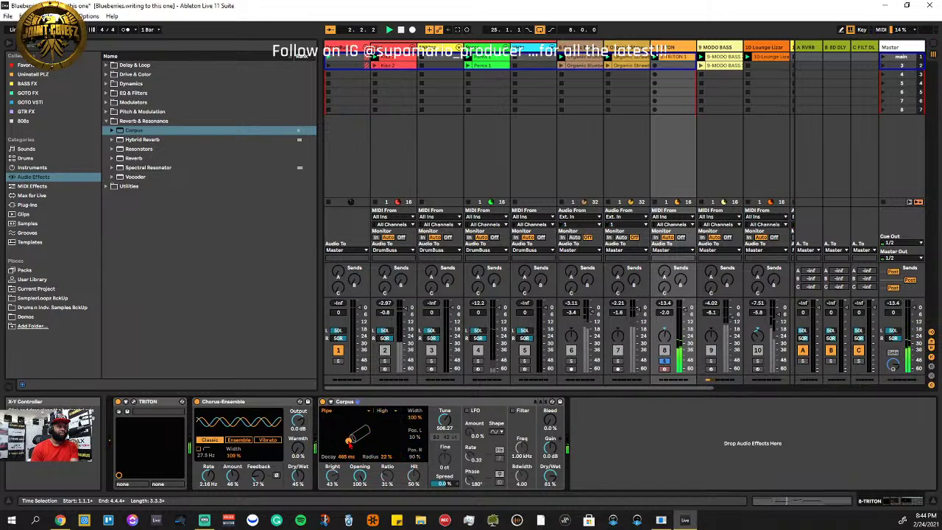
Lower Corpus's Dry/Wet to 40%, restart playback and raise it to 75%, and set Spread to 53%
{"action": "left_click_drag", "start_coordinate": [550, 475], "coordinate": [550, 508]}
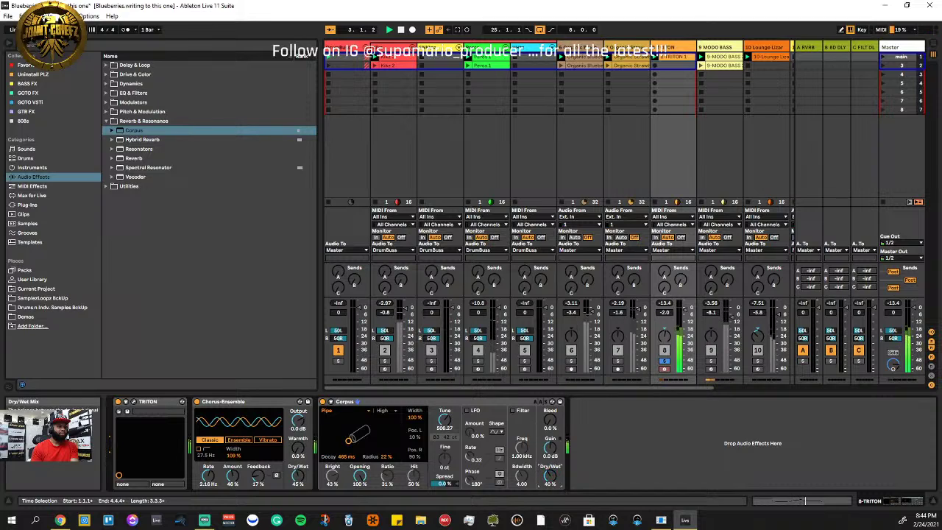
{"action": "key", "text": "space"}
{"action": "key", "text": "space"}
{"action": "left_click_drag", "start_coordinate": [550, 475], "coordinate": [550, 469]}
{"action": "key", "text": "space"}
{"action": "key", "text": "space"}
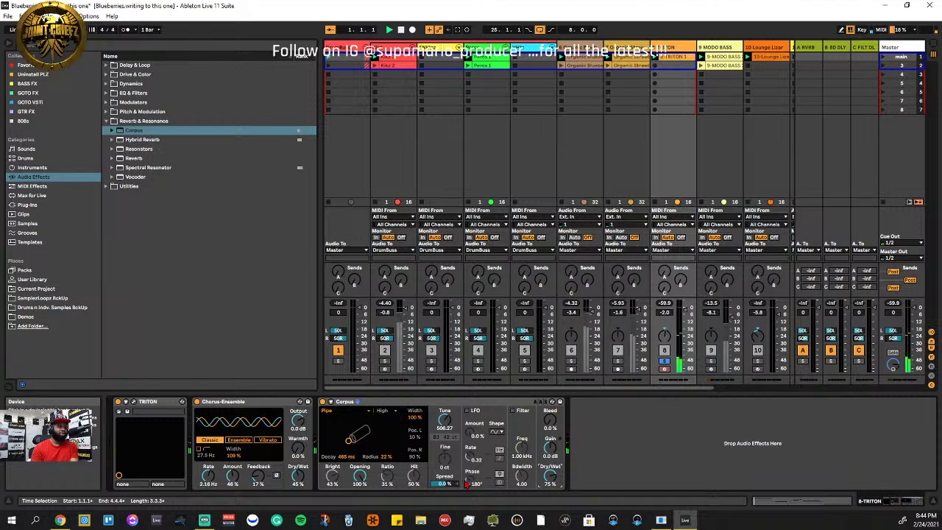
{"action": "left_click_drag", "start_coordinate": [444, 484], "coordinate": [444, 454]}
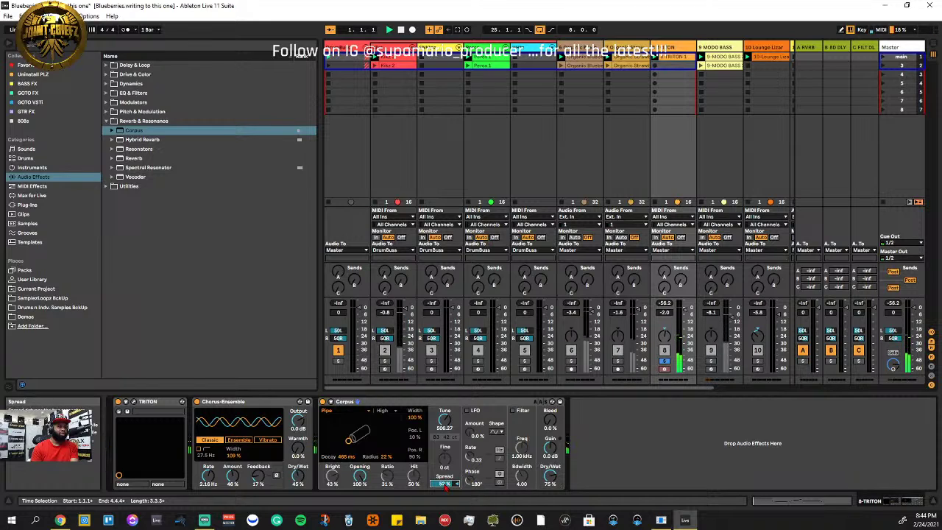
Change Corpus's resonator type to Marimba with a 309 ms decay and 78% material
{"action": "left_click", "coordinate": [351, 411]}
{"action": "left_click", "coordinate": [352, 426]}
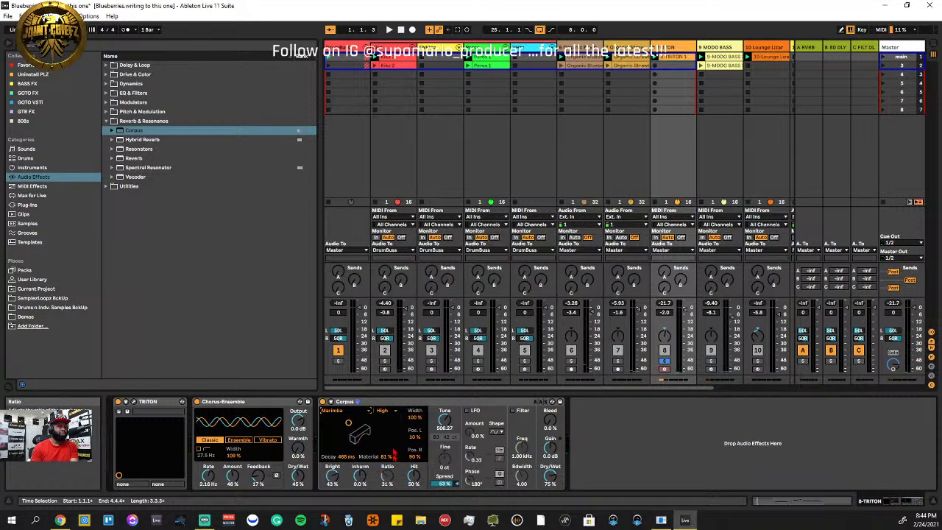
{"action": "mouse_move", "coordinate": [349, 422]}
{"action": "left_mouse_down"}
{"action": "mouse_move", "coordinate": [346, 447]}
{"action": "mouse_move", "coordinate": [334, 442]}
{"action": "mouse_move", "coordinate": [343, 423]}
{"action": "left_mouse_up"}
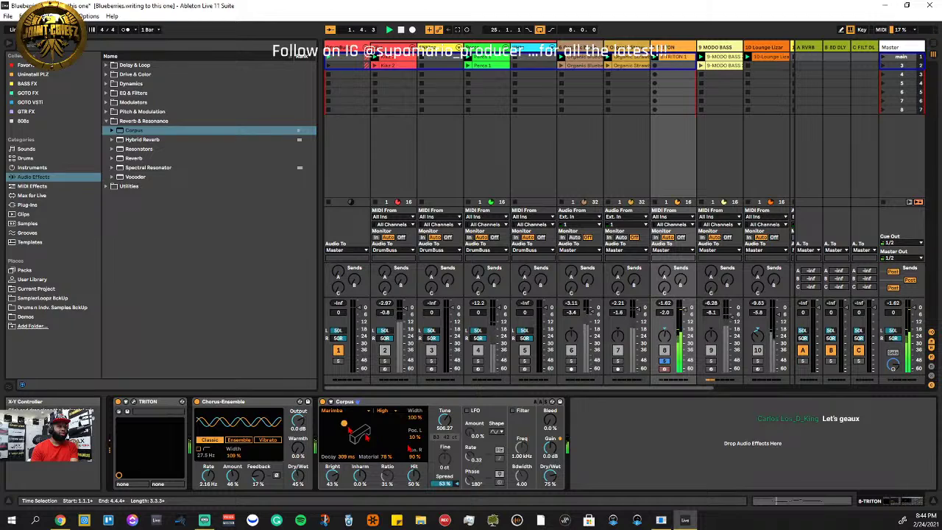
Lower Corpus's Dry/Wet to 52%, stop playback and view the available resonator types
{"action": "left_click_drag", "start_coordinate": [549, 475], "coordinate": [550, 490]}
{"action": "key", "text": "space"}
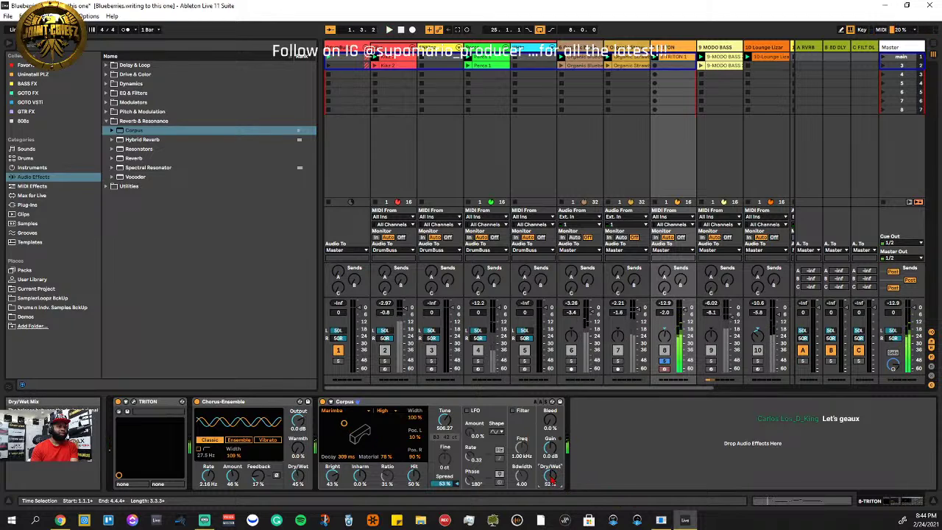
{"action": "left_click", "coordinate": [346, 412]}
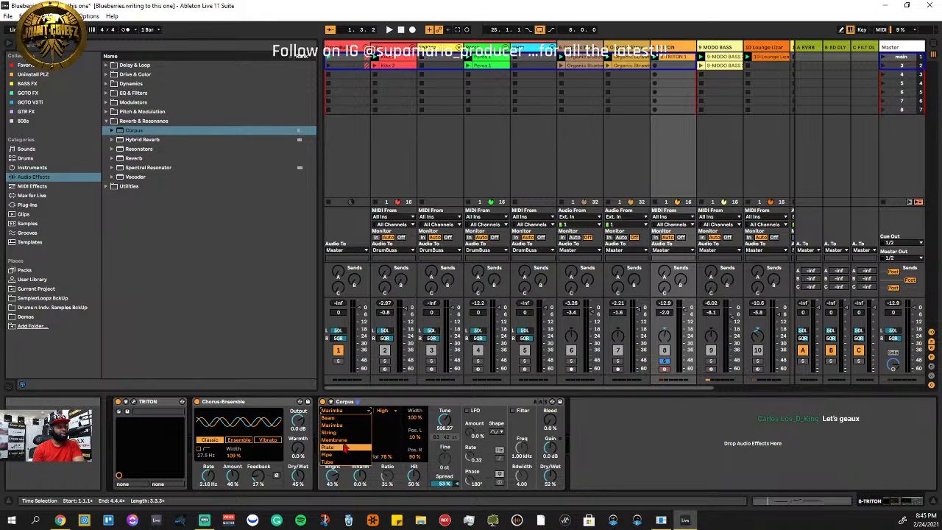
{"action": "left_click", "coordinate": [377, 436]}
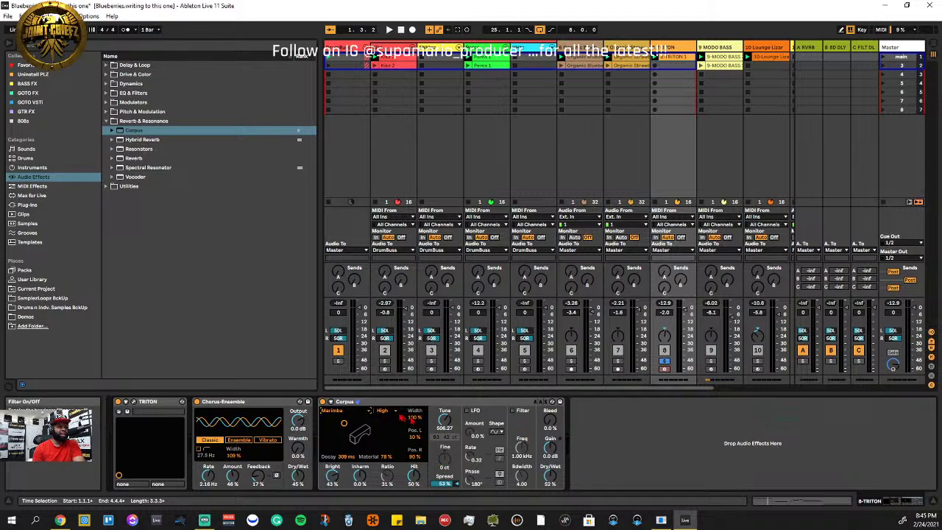
Replace Corpus with Hybrid Reverb after Chorus-Ensemble on the Triton track and switch the new device off for a dry comparison
{"action": "right_click", "coordinate": [442, 402]}
{"action": "left_click", "coordinate": [454, 268]}
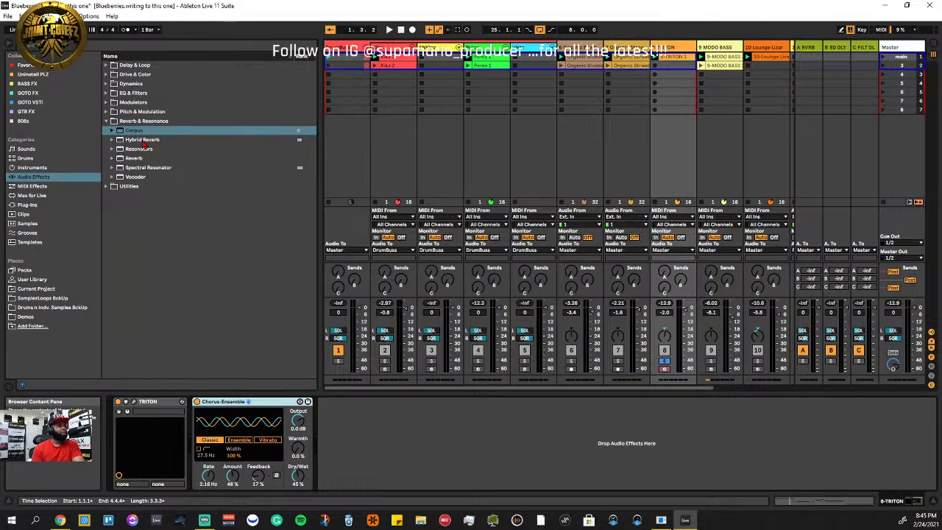
{"action": "left_click", "coordinate": [143, 140]}
{"action": "left_click_drag", "start_coordinate": [143, 145], "coordinate": [366, 427]}
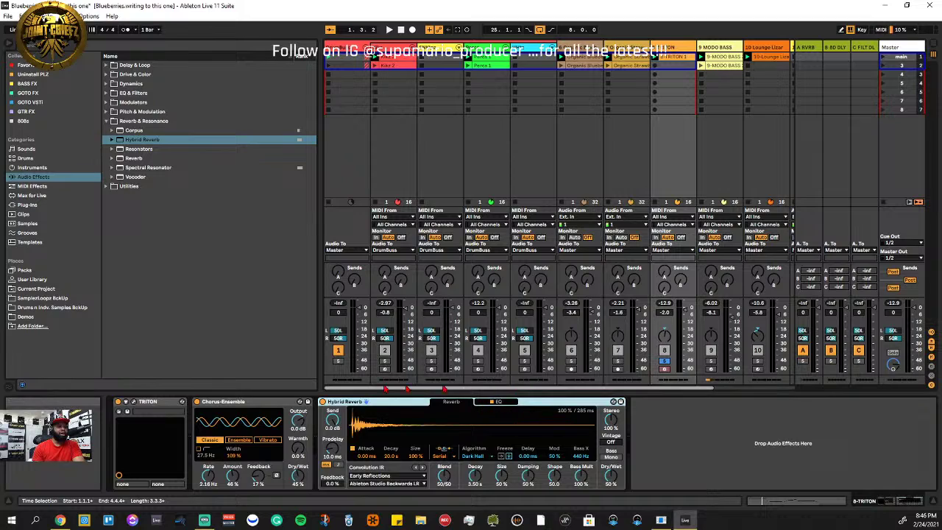
{"action": "left_click", "coordinate": [322, 401]}
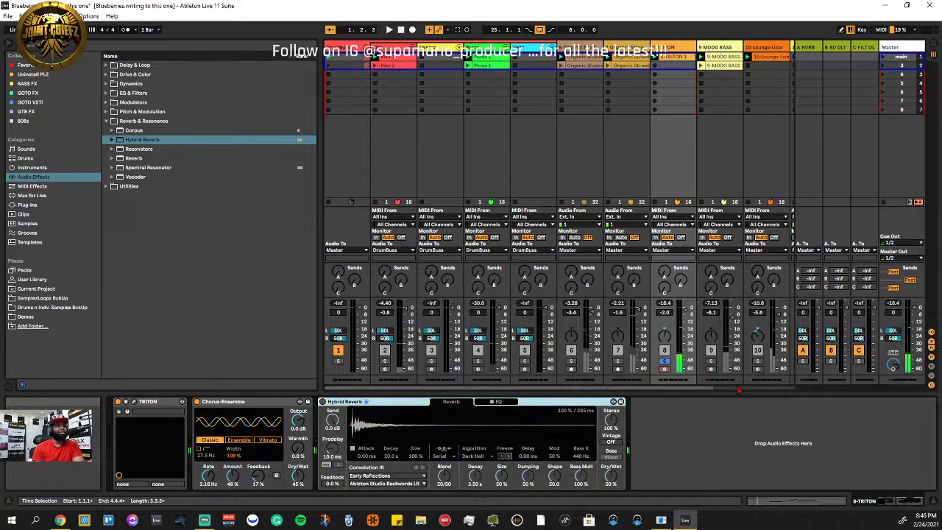
Solo the Lounge Lizard track instead of the Triton track
{"action": "left_click", "coordinate": [664, 362]}
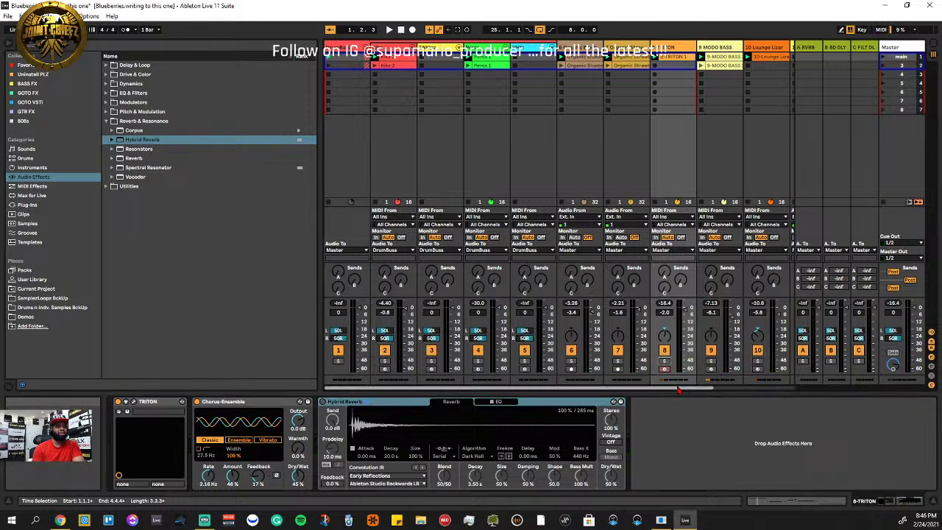
{"action": "left_click_drag", "start_coordinate": [679, 389], "coordinate": [707, 385]}
{"action": "left_click", "coordinate": [726, 361]}
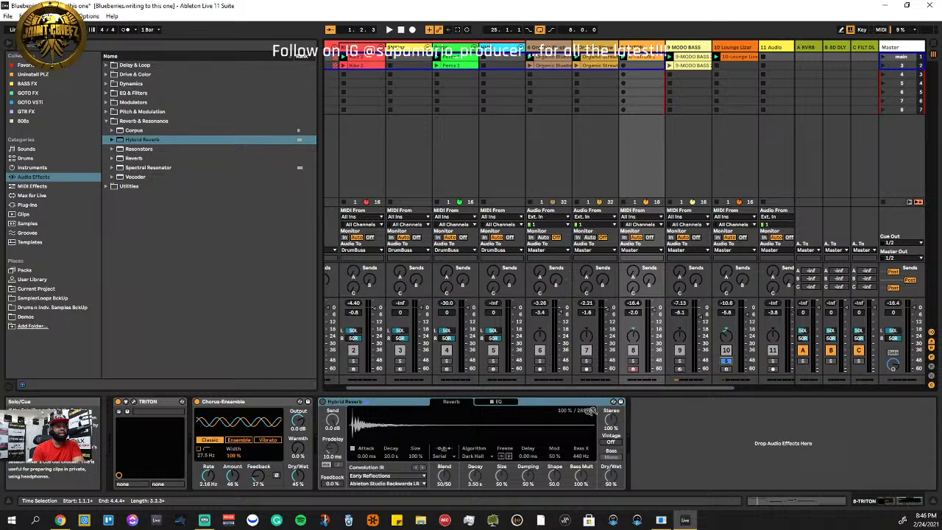
Move Hybrid Reverb from the Triton track to the Lounge Lizard track and switch it on
{"action": "left_click", "coordinate": [571, 410]}
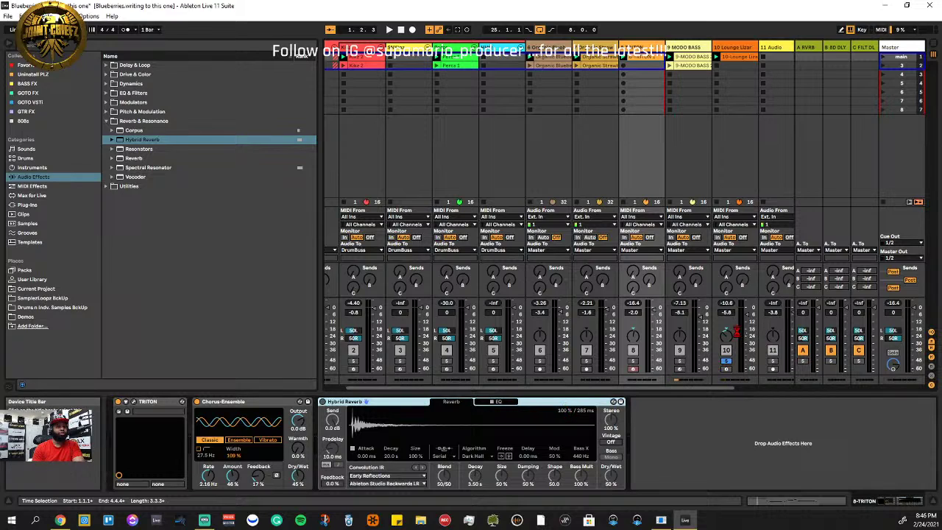
{"action": "left_click", "coordinate": [736, 337]}
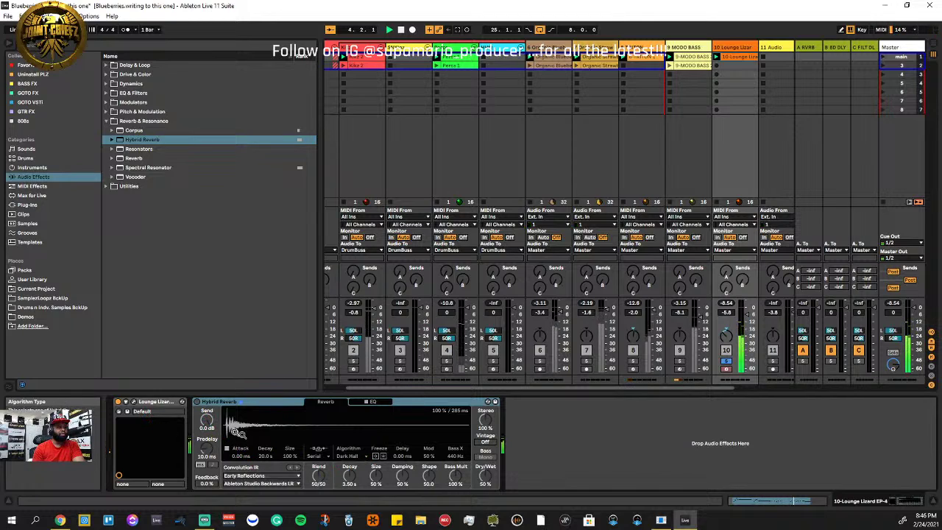
{"action": "left_click", "coordinate": [200, 403]}
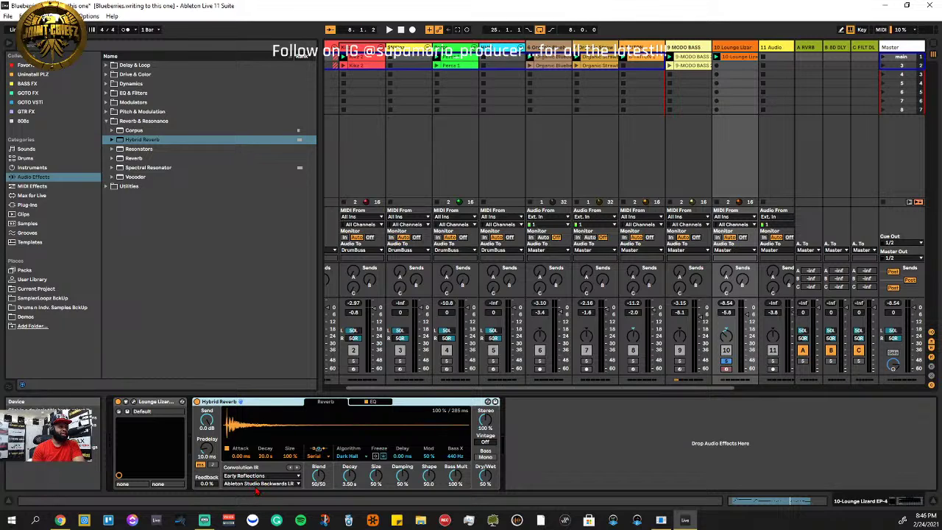
Examine Hybrid Reverb's algorithm choices, its routing options and the Bass Mult control
{"action": "left_click", "coordinate": [352, 457]}
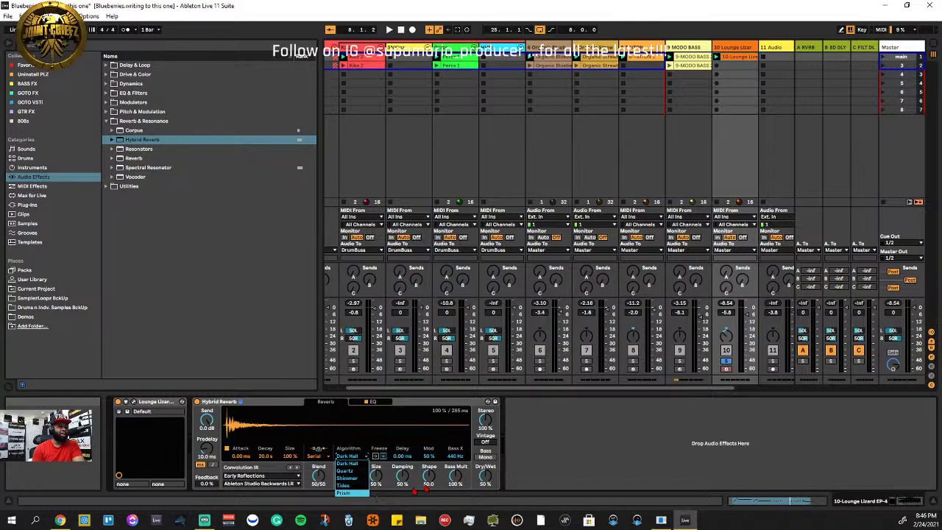
{"action": "left_click", "coordinate": [547, 470]}
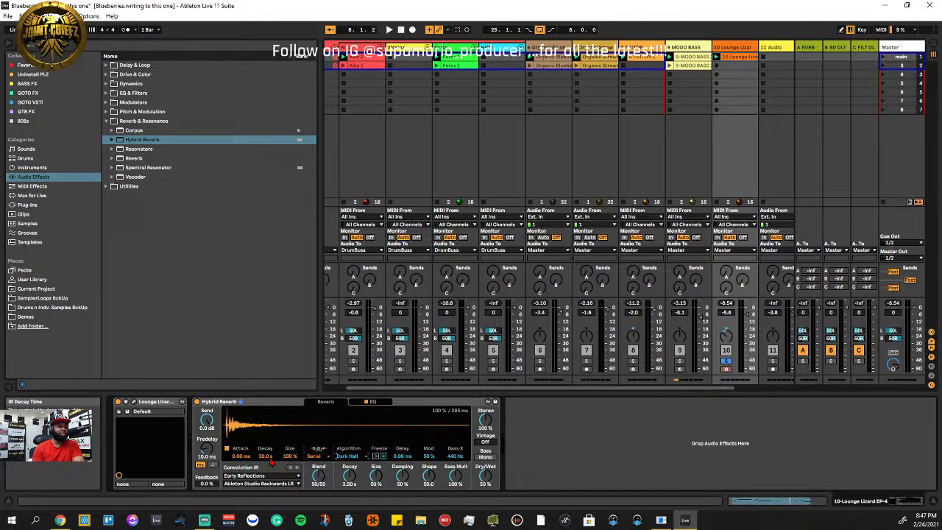
{"action": "left_click", "coordinate": [315, 457]}
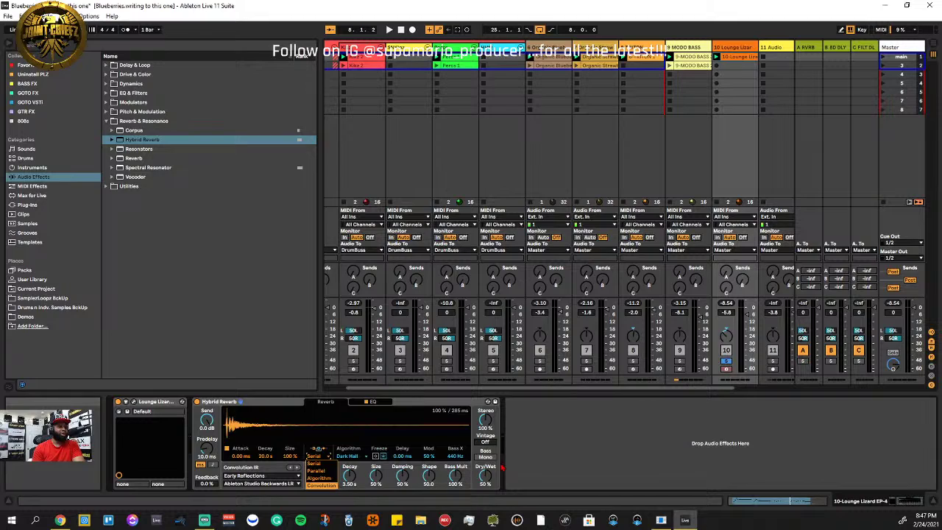
{"action": "left_click", "coordinate": [505, 467]}
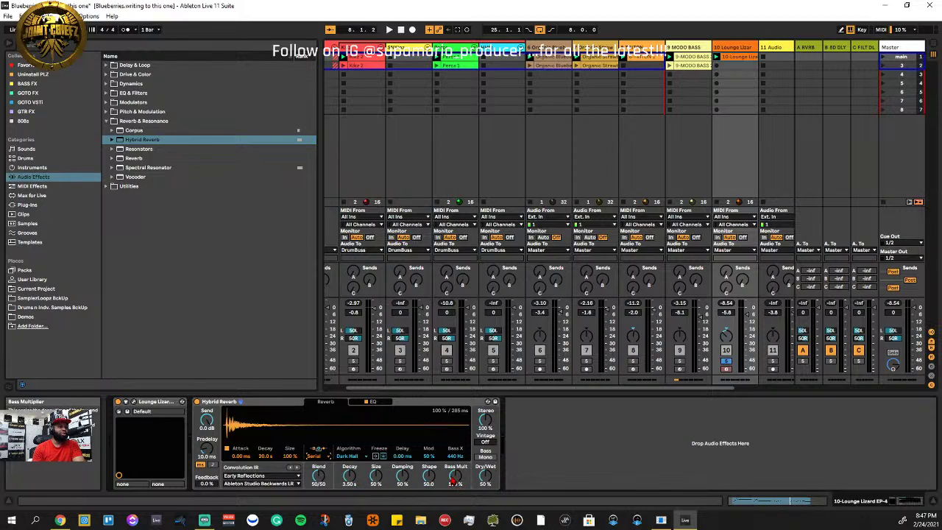
{"action": "left_click_drag", "start_coordinate": [455, 479], "coordinate": [456, 479]}
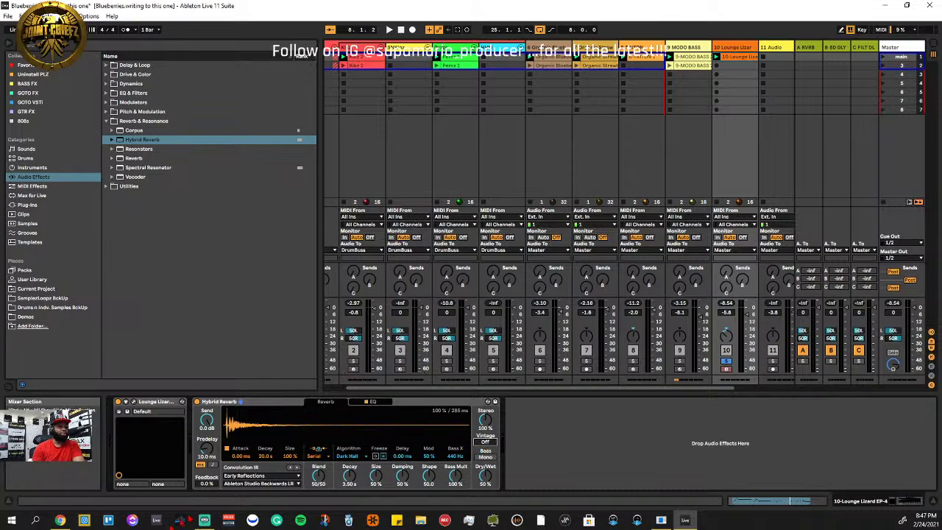
Switch Hybrid Reverb's convolution IR category to Plates and after that to Halls, viewing each category's impulse responses
{"action": "left_click", "coordinate": [264, 476]}
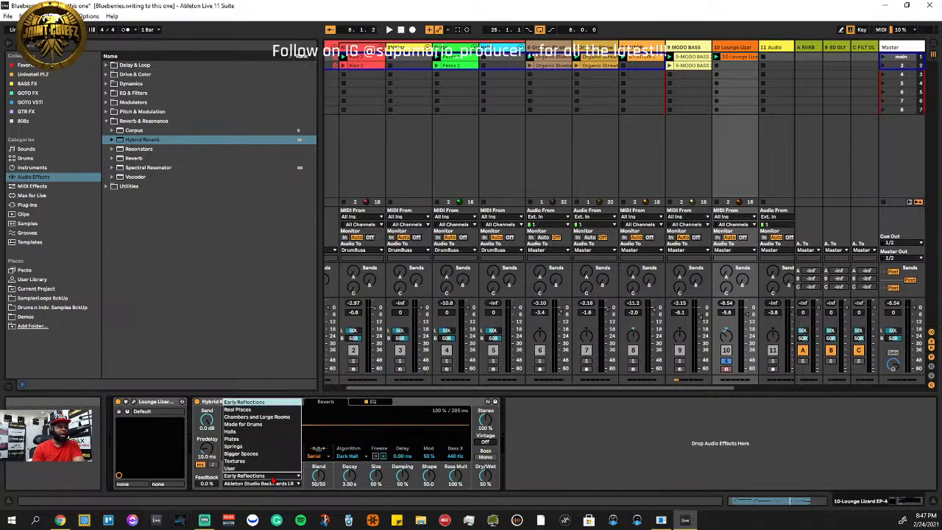
{"action": "left_click", "coordinate": [266, 440]}
{"action": "left_click", "coordinate": [253, 484]}
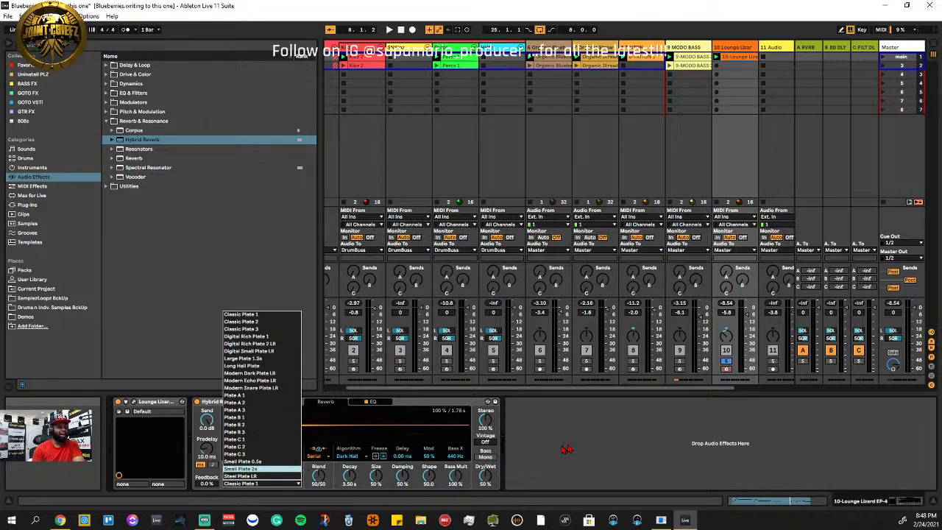
{"action": "left_click", "coordinate": [258, 480]}
{"action": "left_click", "coordinate": [258, 476]}
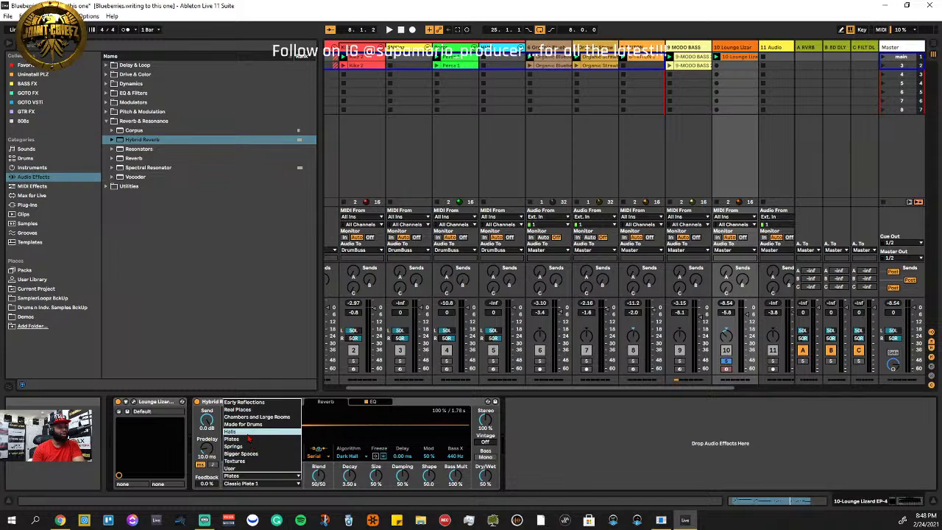
{"action": "left_click", "coordinate": [247, 429]}
{"action": "left_click", "coordinate": [254, 483]}
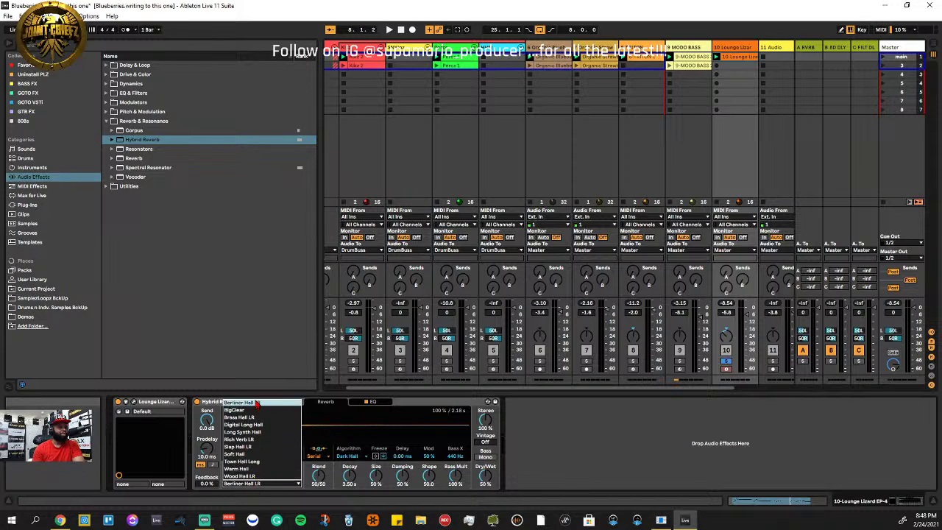
{"action": "left_click", "coordinate": [250, 483]}
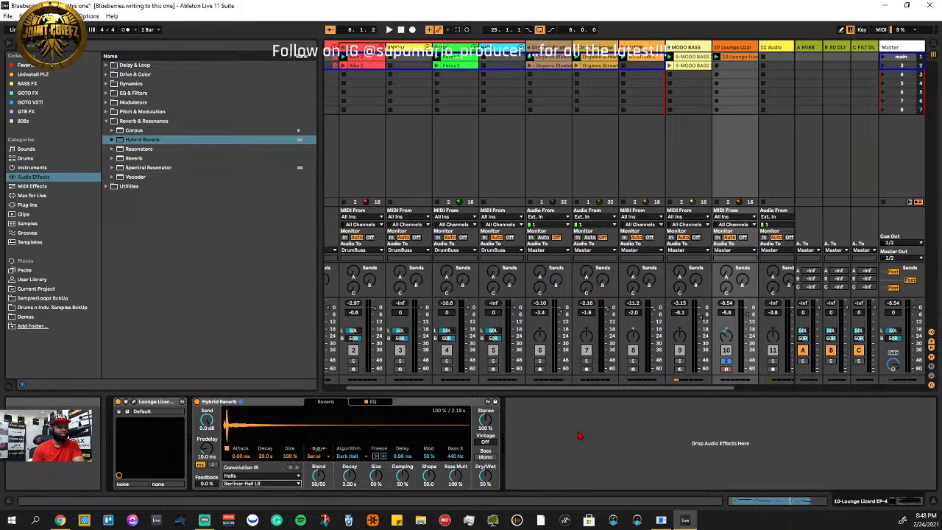
Switch the convolution IR category to Real Places and after that to Made for Drums, viewing the impulse responses in each
{"action": "left_click", "coordinate": [243, 476]}
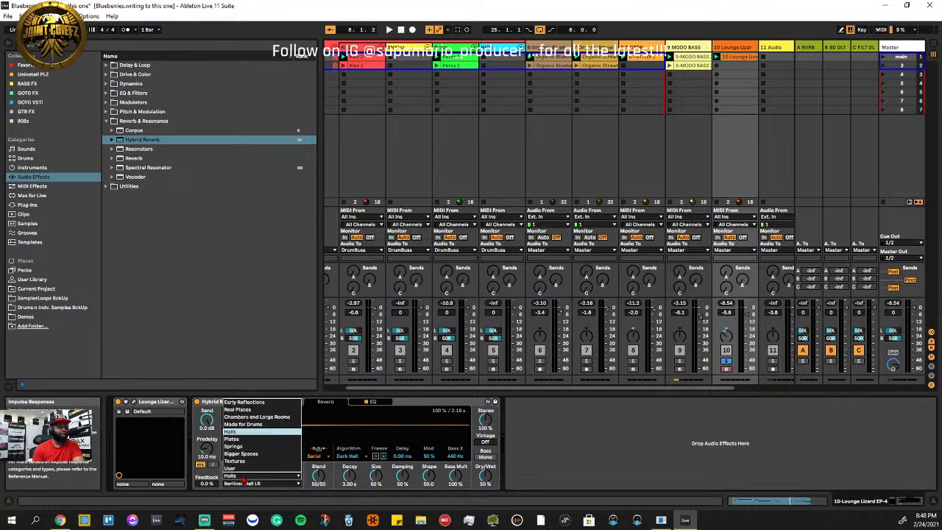
{"action": "left_click", "coordinate": [248, 410]}
{"action": "left_click", "coordinate": [251, 483]}
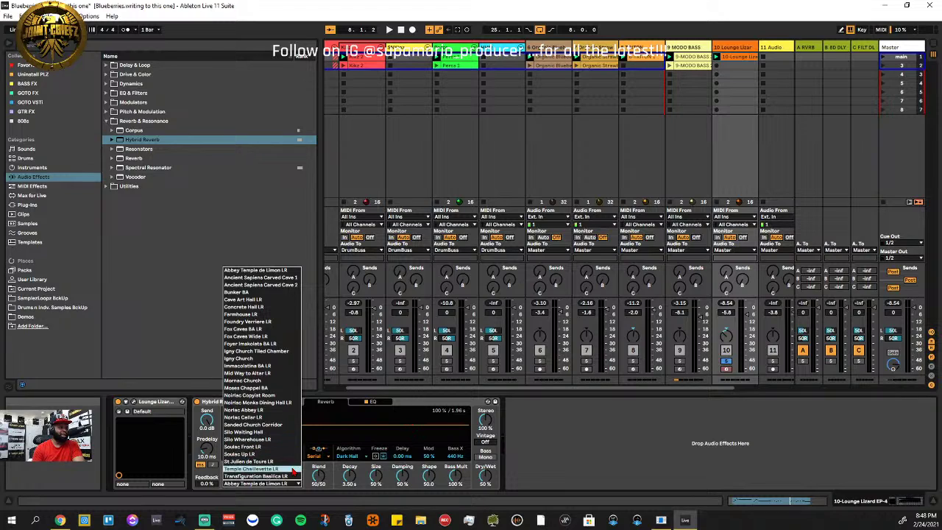
{"action": "left_click", "coordinate": [553, 466]}
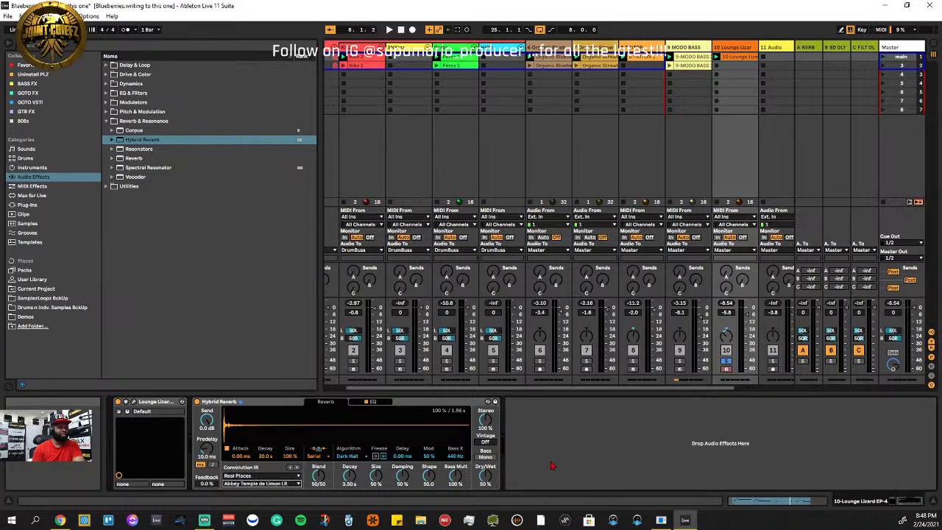
{"action": "left_click", "coordinate": [235, 477]}
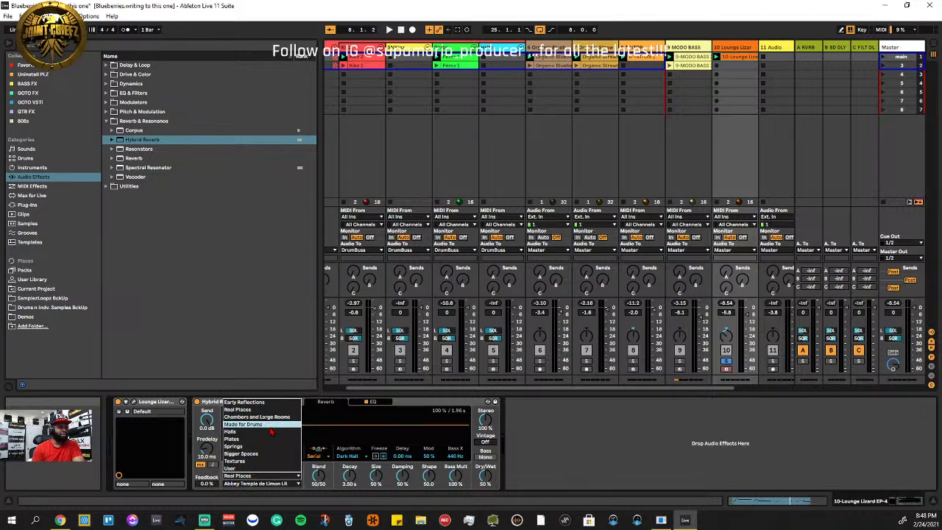
{"action": "left_click", "coordinate": [270, 426]}
{"action": "left_click", "coordinate": [259, 484]}
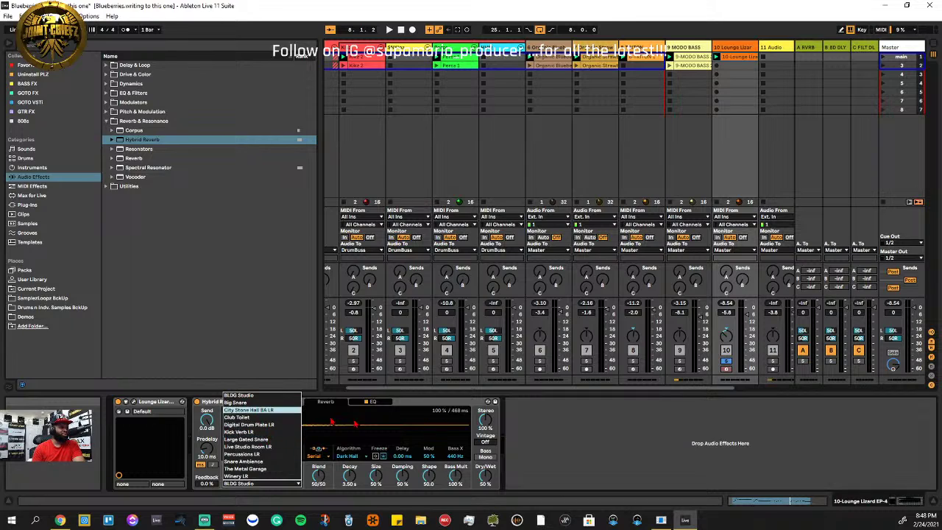
{"action": "left_click", "coordinate": [230, 482]}
{"action": "left_click", "coordinate": [234, 476]}
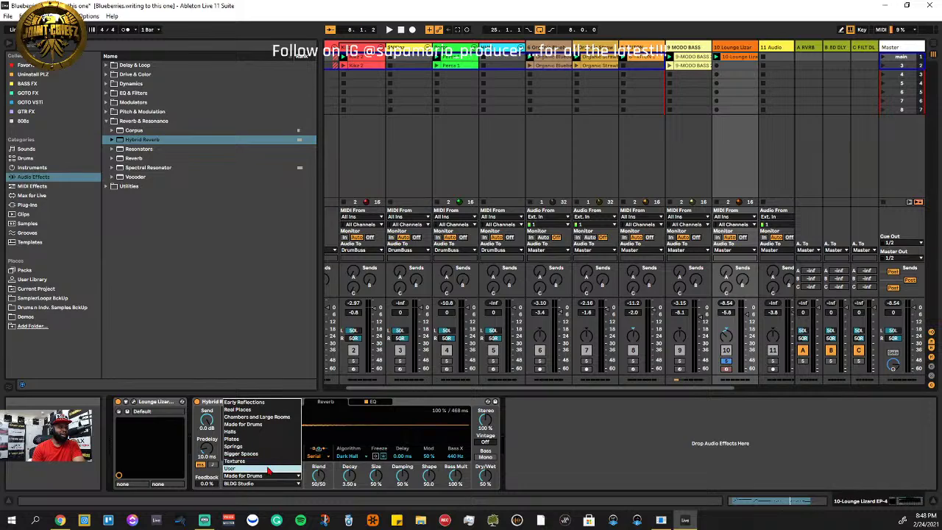
{"action": "left_click", "coordinate": [595, 460]}
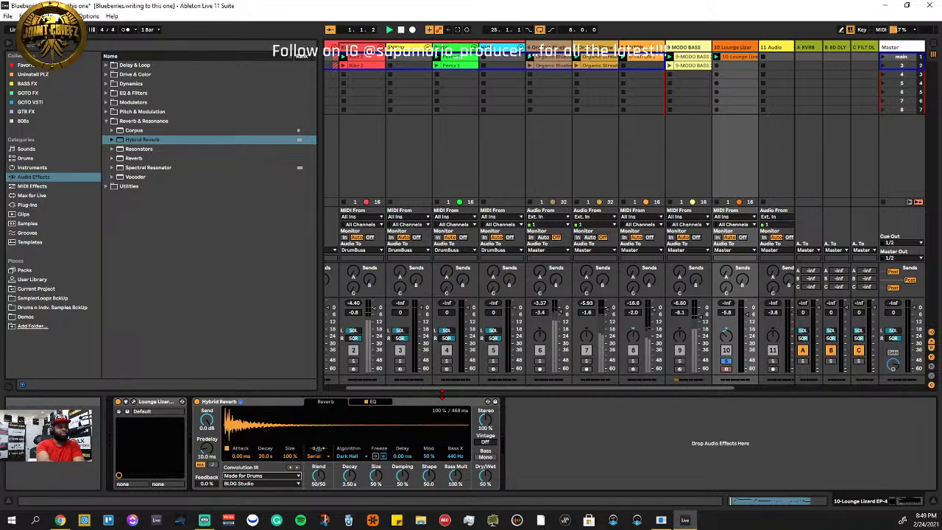
Set Hybrid Reverb's convolution IR to Town Hall Long from the Halls category during playback
{"action": "left_click", "coordinate": [259, 484]}
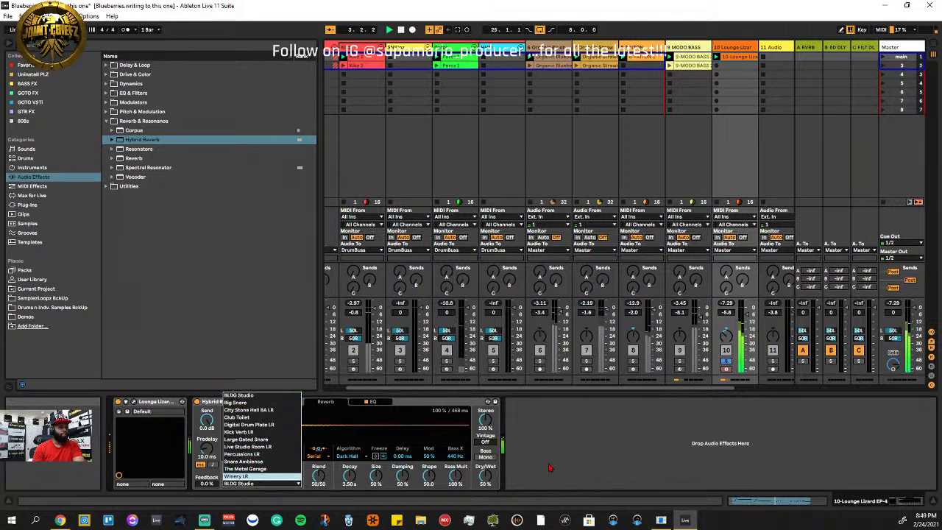
{"action": "left_click", "coordinate": [262, 477]}
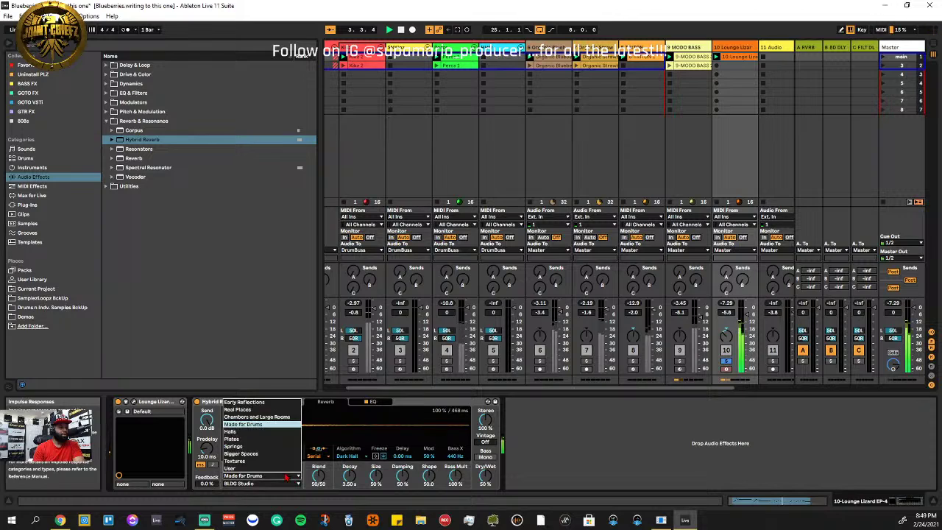
{"action": "left_click", "coordinate": [273, 432]}
{"action": "left_click", "coordinate": [257, 485]}
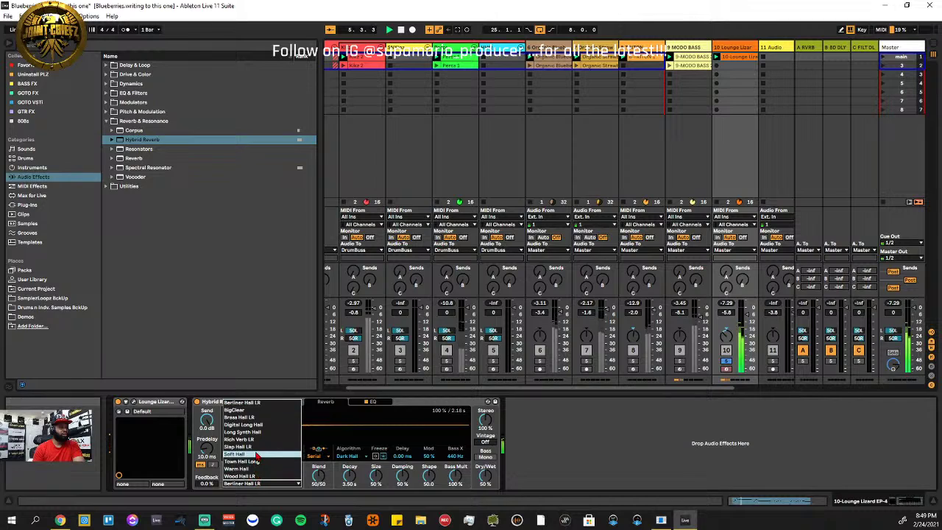
{"action": "left_click", "coordinate": [254, 462]}
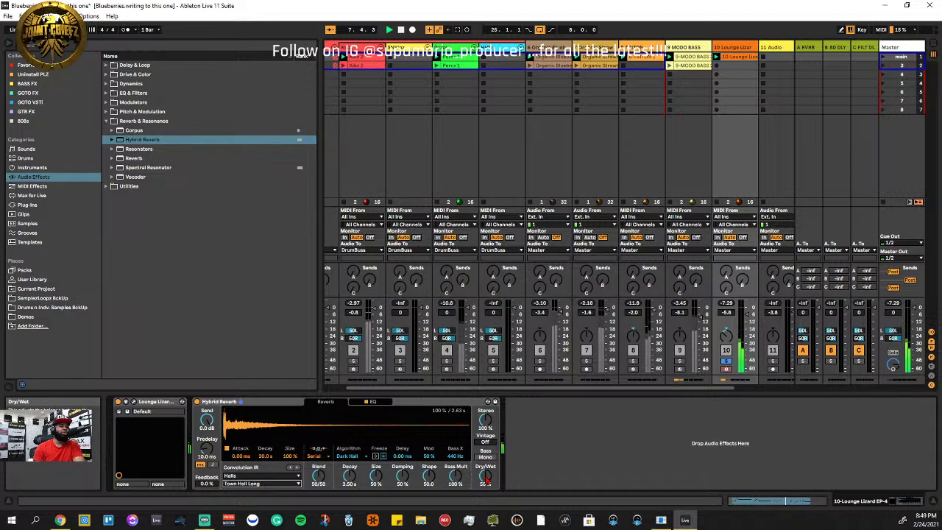
Raise Hybrid Reverb's Dry/Wet to 84%, lower it to 27%, and check the Vintage setting
{"action": "left_click_drag", "start_coordinate": [486, 481], "coordinate": [486, 475]}
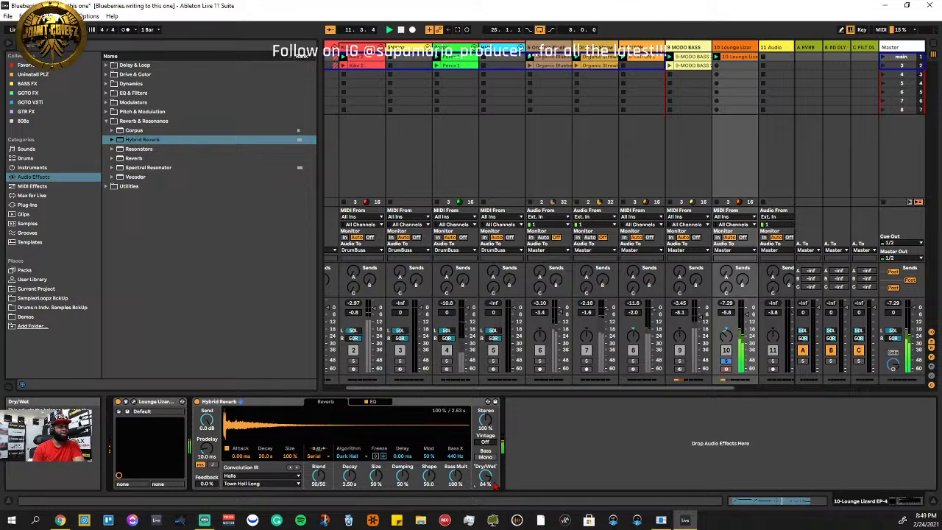
{"action": "mouse_move", "coordinate": [491, 483]}
{"action": "left_mouse_down"}
{"action": "mouse_move", "coordinate": [491, 492]}
{"action": "mouse_move", "coordinate": [491, 482]}
{"action": "left_mouse_up"}
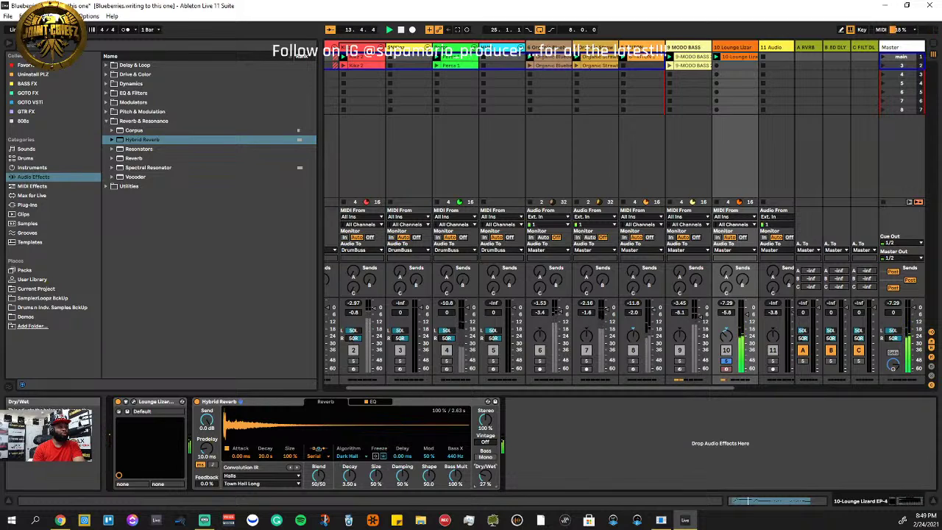
{"action": "left_click", "coordinate": [485, 443]}
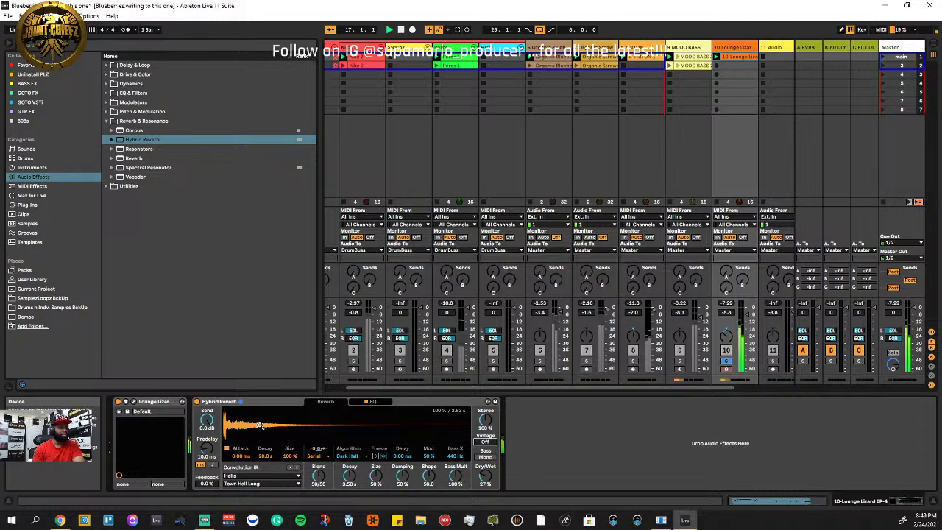
Set Hybrid Reverb's Feedback to 8.2% and lower its EQ's first filter band to 20 Hz during playback
{"action": "mouse_move", "coordinate": [206, 483]}
{"action": "left_mouse_down"}
{"action": "mouse_move", "coordinate": [206, 471]}
{"action": "mouse_move", "coordinate": [206, 480]}
{"action": "left_mouse_up"}
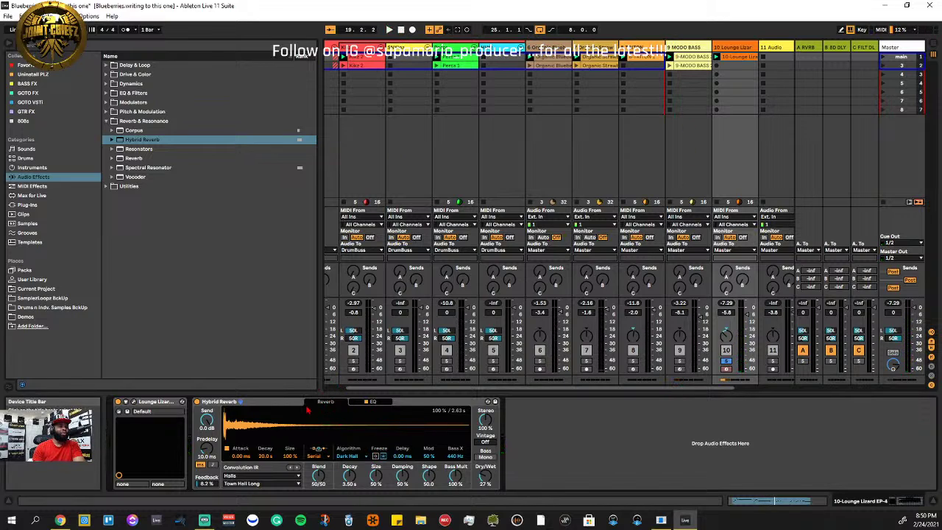
{"action": "left_click", "coordinate": [373, 401]}
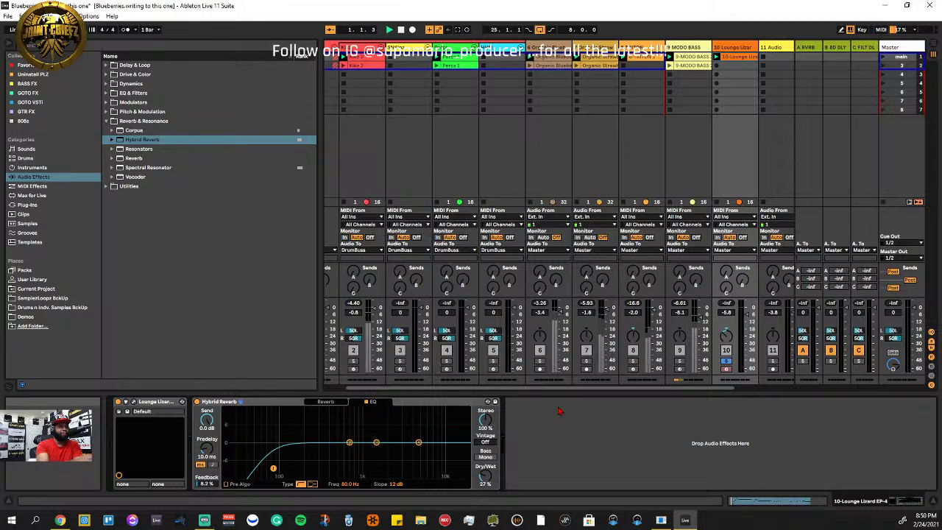
{"action": "key", "text": "space"}
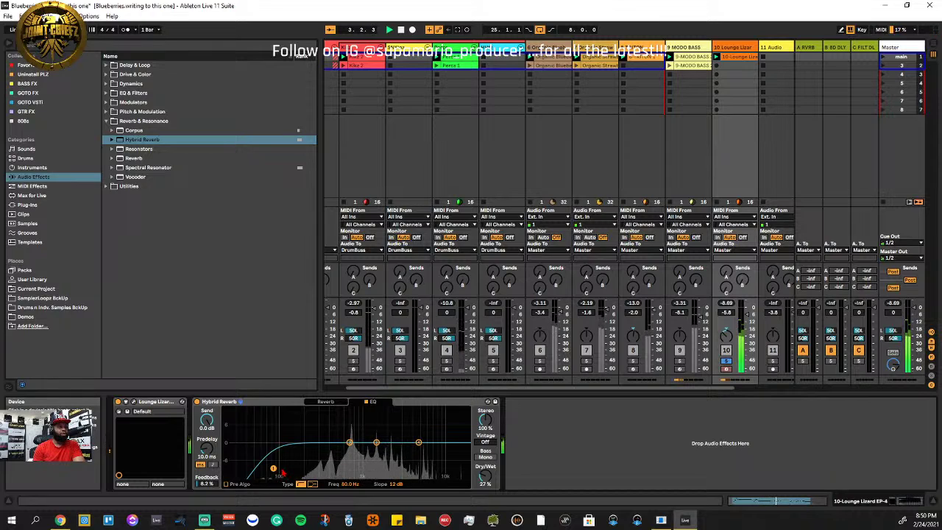
{"action": "left_click_drag", "start_coordinate": [273, 469], "coordinate": [225, 469]}
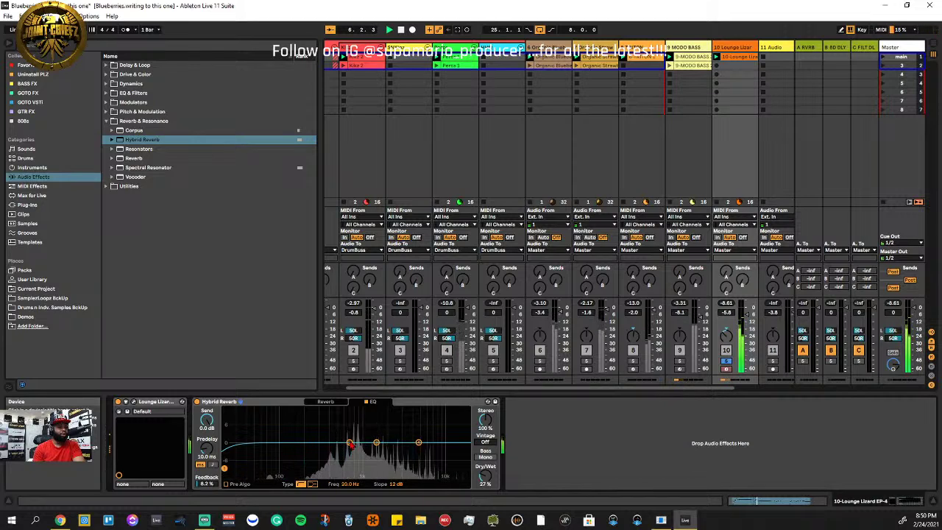
Dip the second band of Hybrid Reverb's EQ to -7.8 dB at 67.2 Hz
{"action": "left_click_drag", "start_coordinate": [349, 443], "coordinate": [265, 461]}
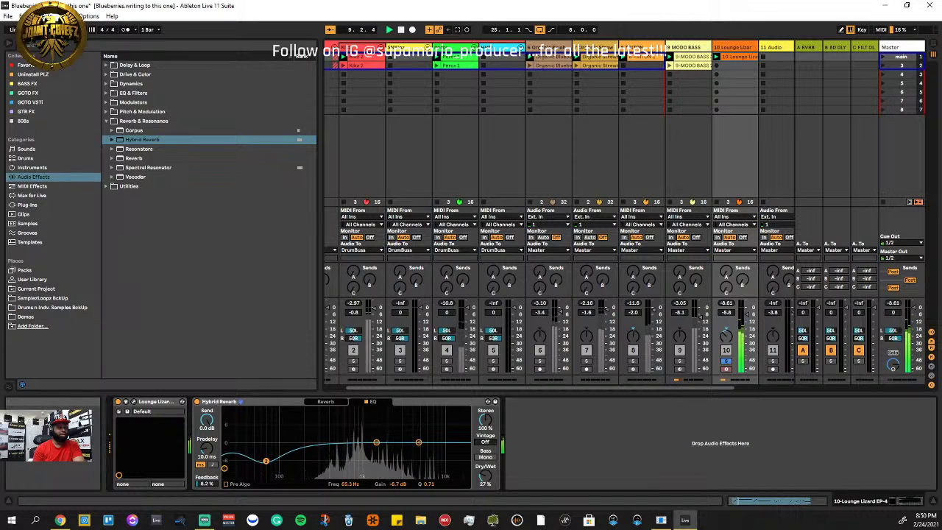
{"action": "left_click_drag", "start_coordinate": [279, 497], "coordinate": [296, 525]}
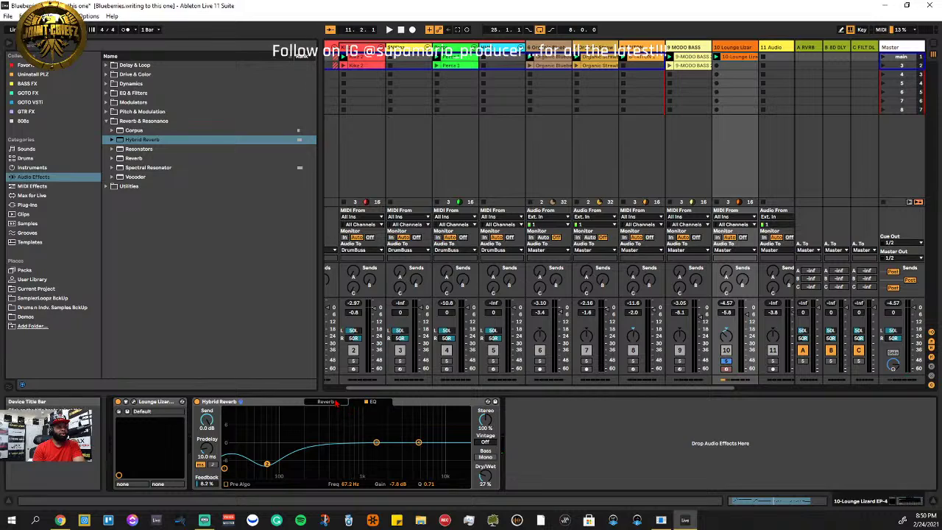
Return to Hybrid Reverb's reverb view and remove the device from the Lounge Lizard track
{"action": "left_click", "coordinate": [333, 402]}
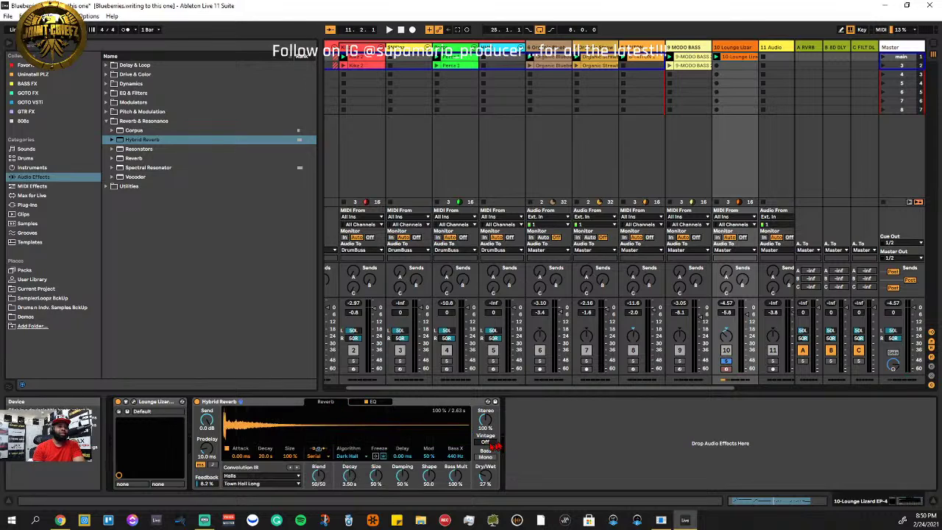
{"action": "right_click", "coordinate": [390, 403]}
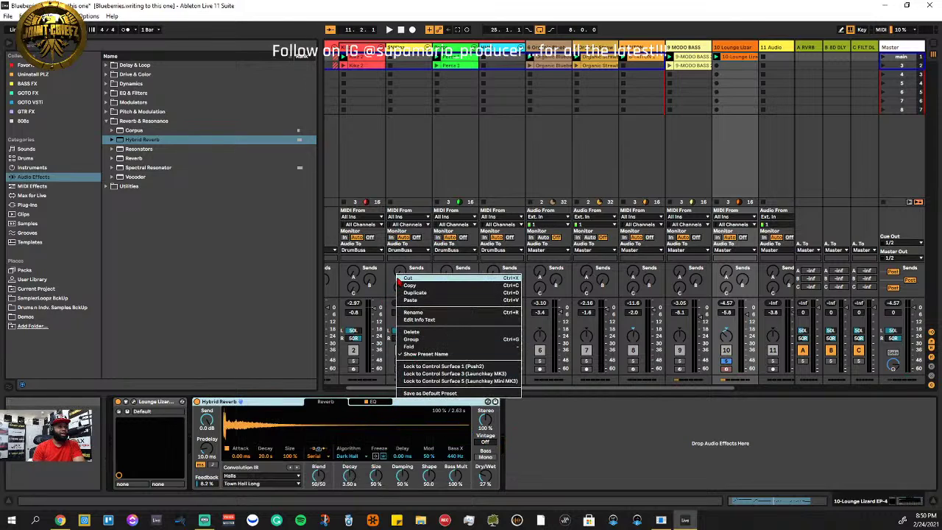
{"action": "left_click", "coordinate": [407, 283]}
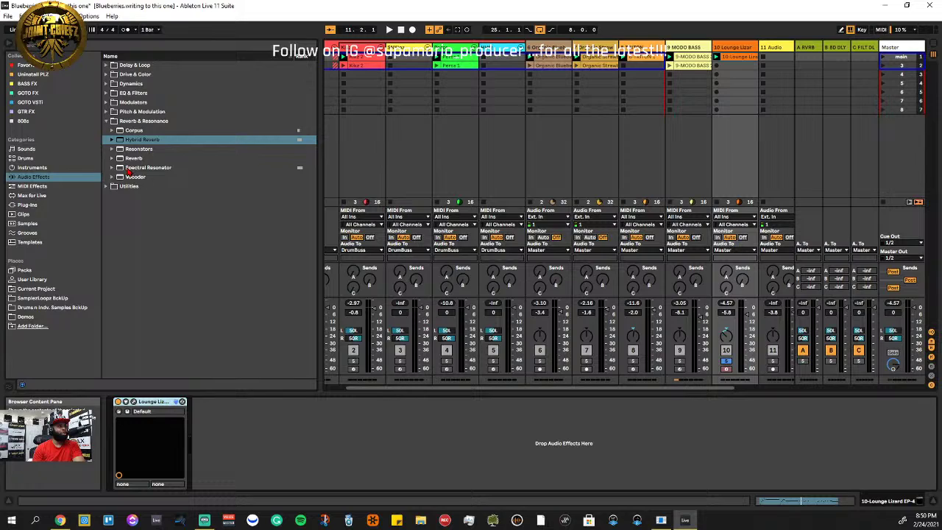
{"action": "mouse_move", "coordinate": [127, 170]}
{"action": "left_mouse_down"}
{"action": "mouse_move", "coordinate": [228, 379]}
{"action": "mouse_move", "coordinate": [239, 437]}
{"action": "left_mouse_up"}
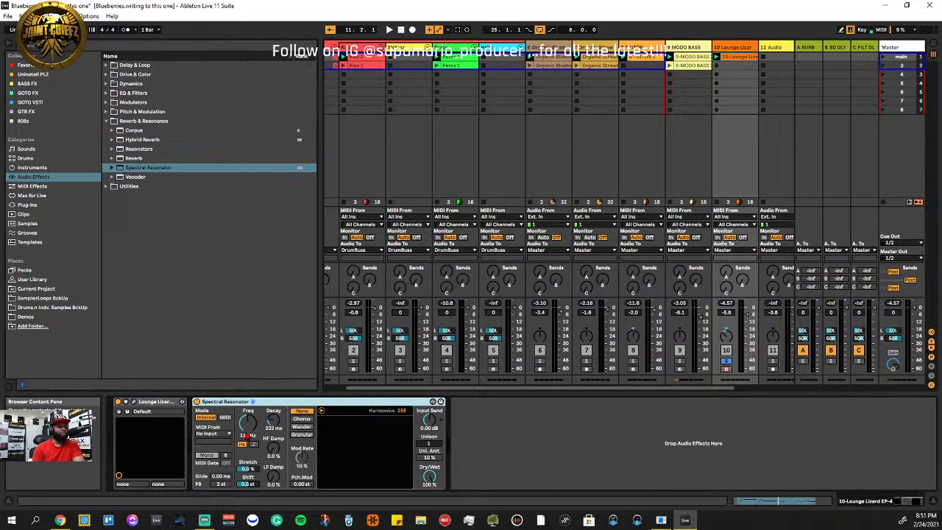
{"action": "right_click", "coordinate": [382, 402]}
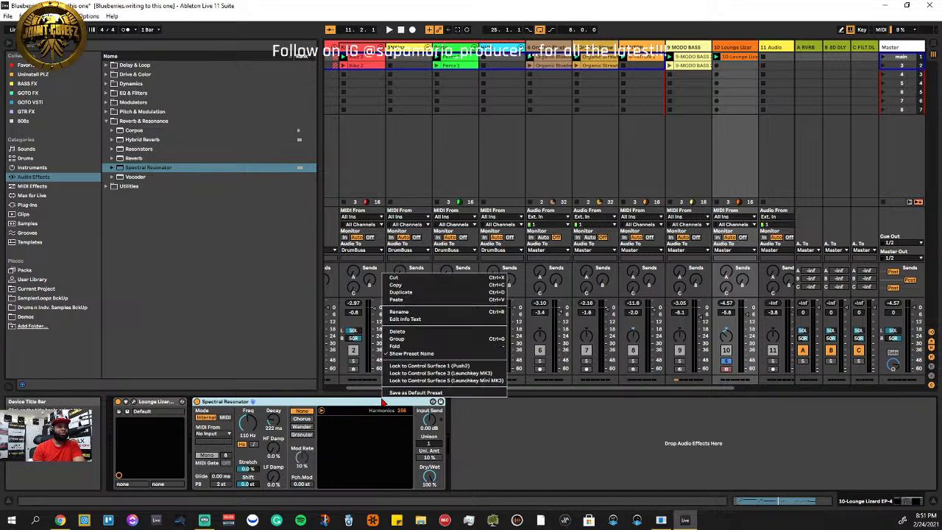
{"action": "left_click", "coordinate": [393, 277]}
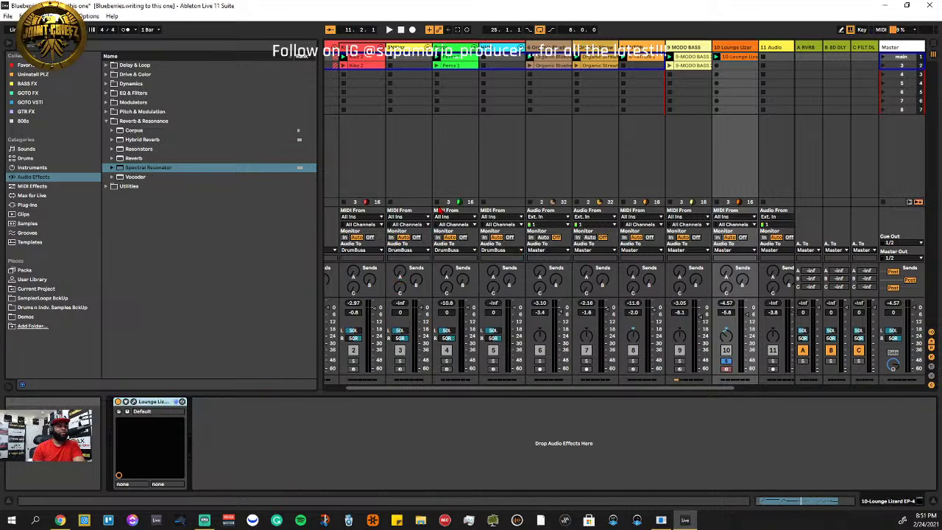
Solo track 7, Organic Strawberries, in place of the Lounge Lizard track and start playback
{"action": "left_click", "coordinate": [603, 51]}
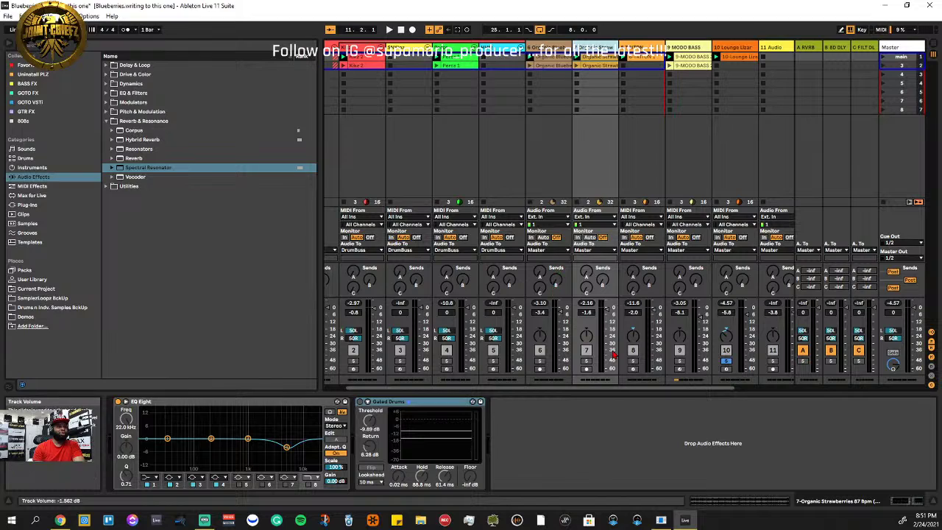
{"action": "left_click", "coordinate": [587, 361]}
{"action": "left_click", "coordinate": [726, 362]}
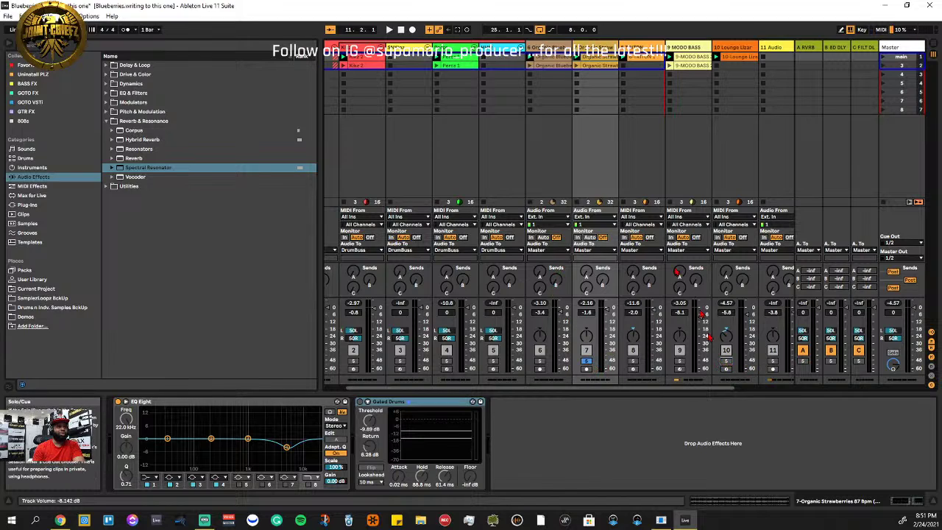
{"action": "key", "text": "space"}
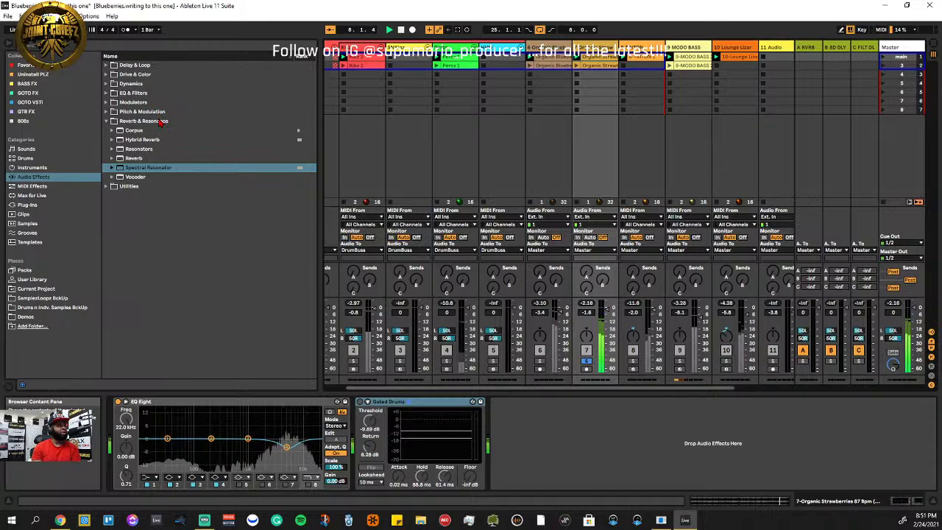
Check the Utilities effects, and add Spectral Resonator from Reverb & Resonance after Gated Drums on the Organic Strawberries track during playback
{"action": "left_click", "coordinate": [111, 187]}
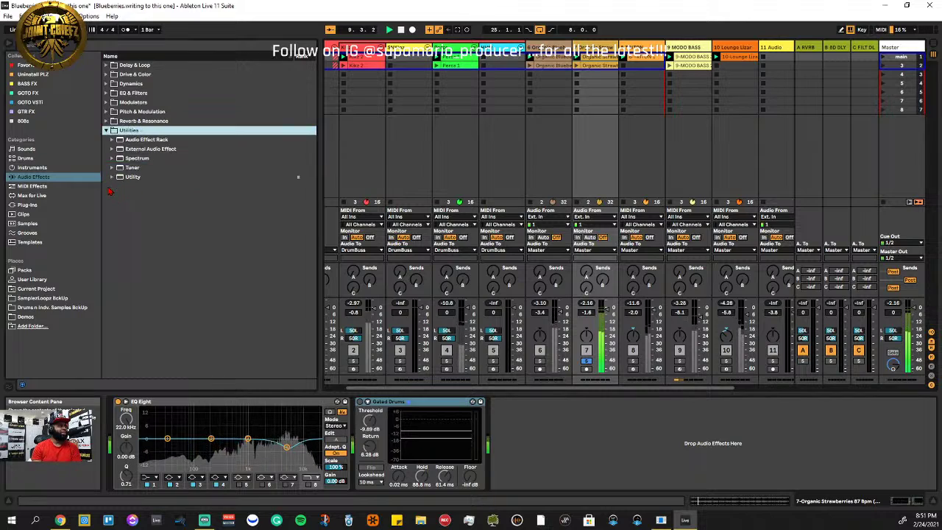
{"action": "left_click", "coordinate": [108, 131]}
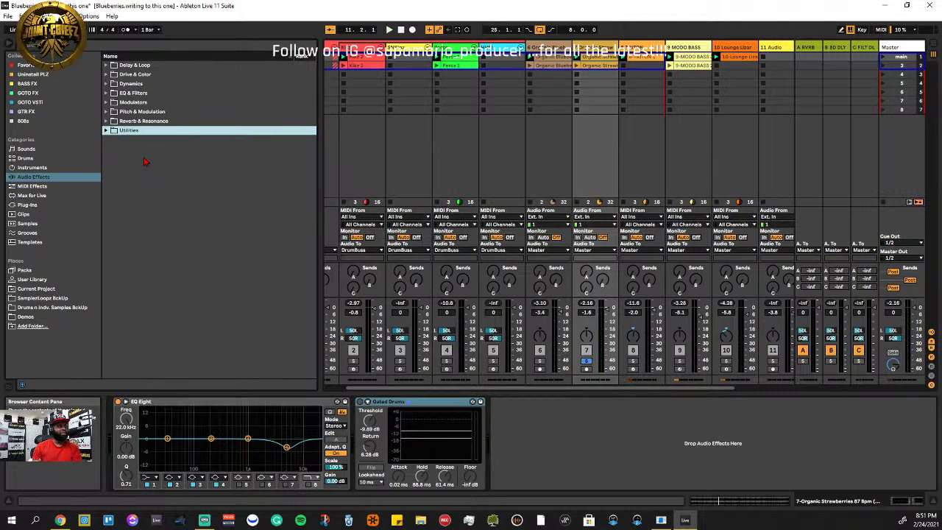
{"action": "left_click", "coordinate": [106, 121]}
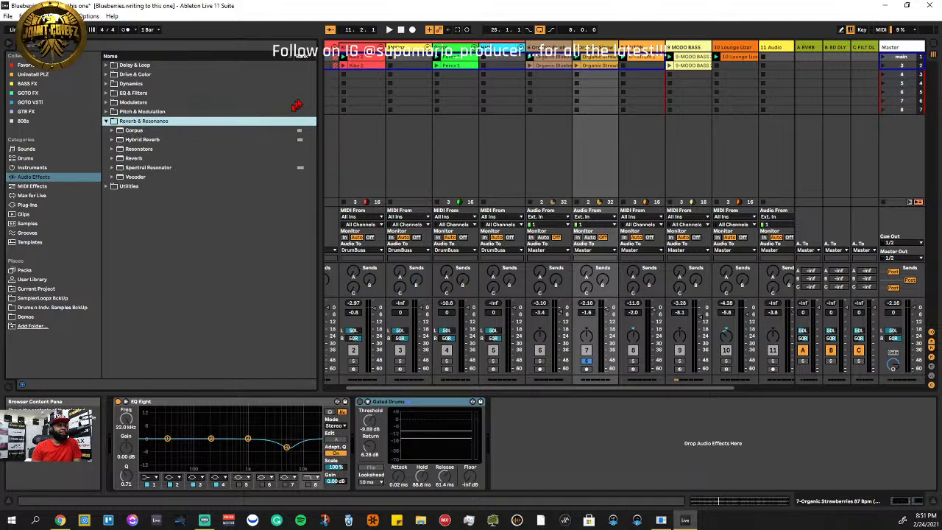
{"action": "left_click", "coordinate": [389, 29]}
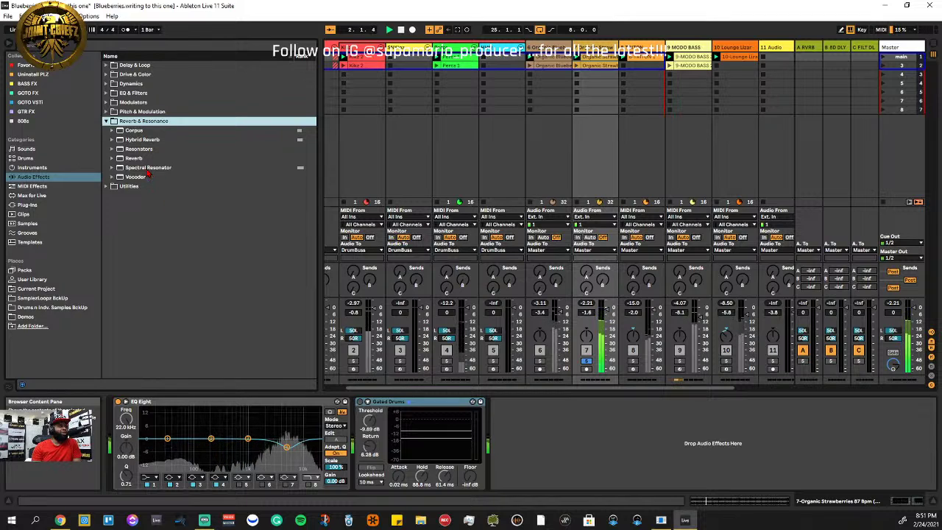
{"action": "left_click_drag", "start_coordinate": [147, 169], "coordinate": [518, 429]}
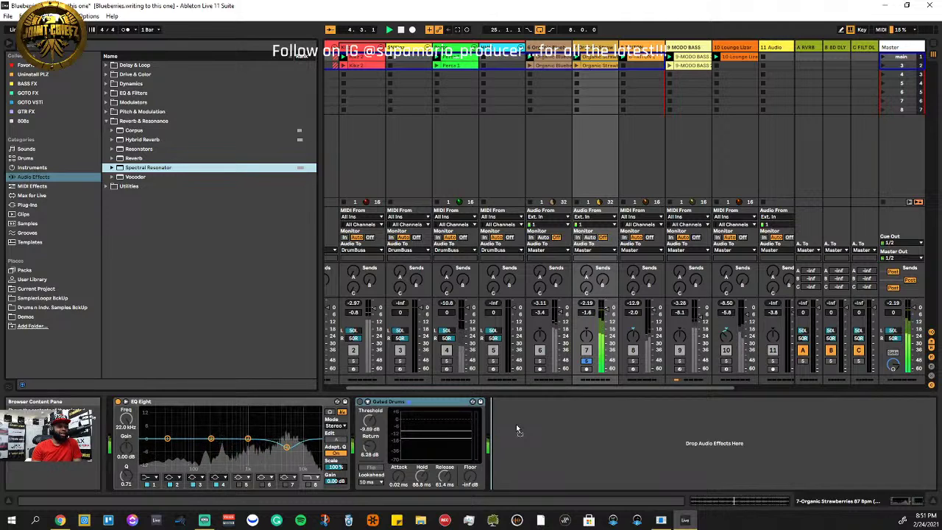
{"action": "left_click_drag", "start_coordinate": [518, 430], "coordinate": [517, 430]}
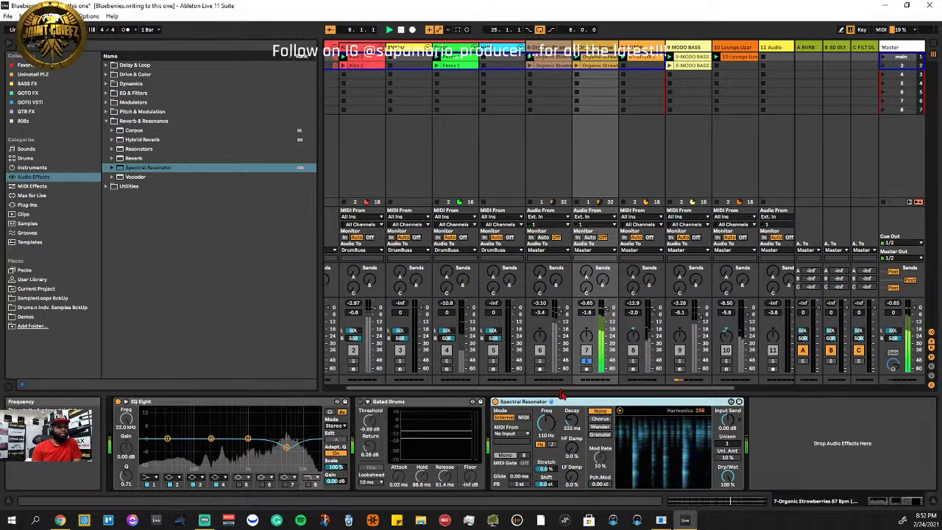
Lower Spectral Resonator's Freq to 23.4 Hz and set its Stretch to 45%
{"action": "left_click_drag", "start_coordinate": [545, 422], "coordinate": [546, 459]}
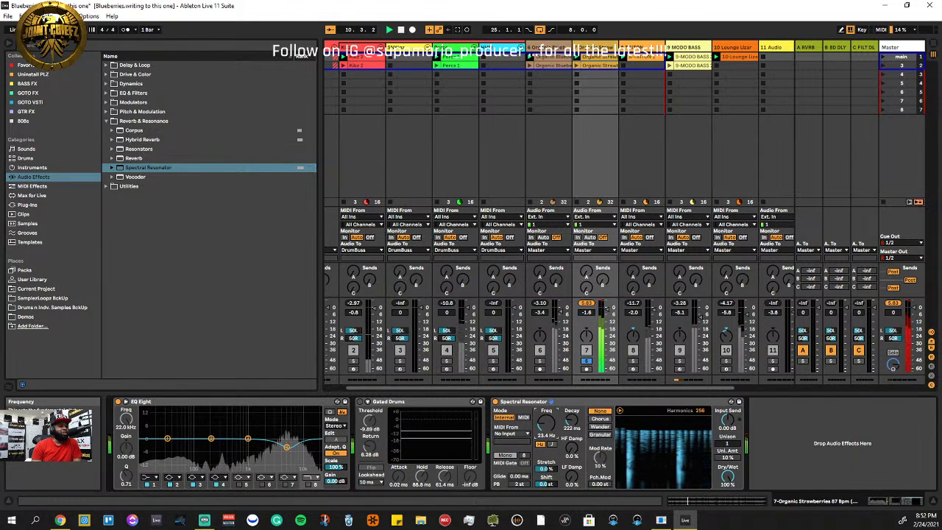
{"action": "mouse_move", "coordinate": [545, 469]}
{"action": "left_mouse_down"}
{"action": "mouse_move", "coordinate": [545, 460]}
{"action": "mouse_move", "coordinate": [546, 498]}
{"action": "mouse_move", "coordinate": [546, 483]}
{"action": "left_mouse_up"}
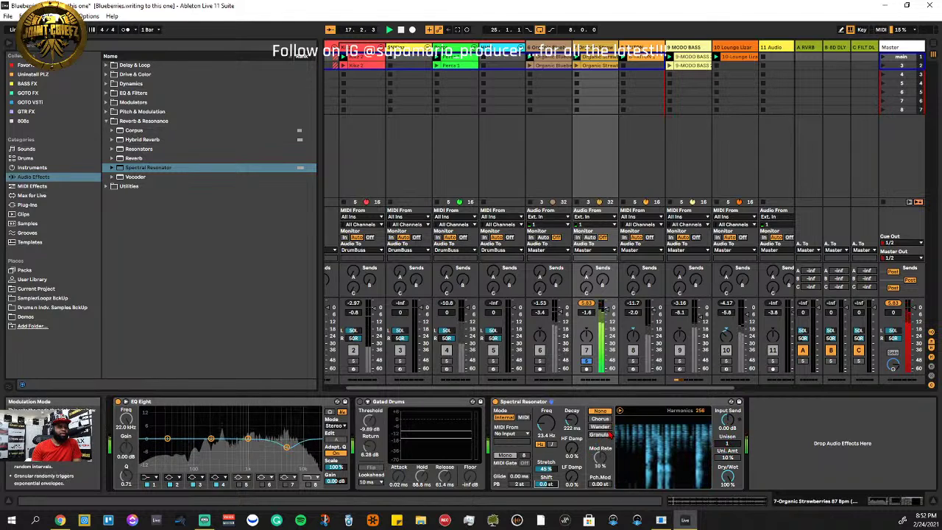
Audition Spectral Resonator's Chorus, Wander and Granular modulation modes in turn
{"action": "left_click", "coordinate": [600, 419]}
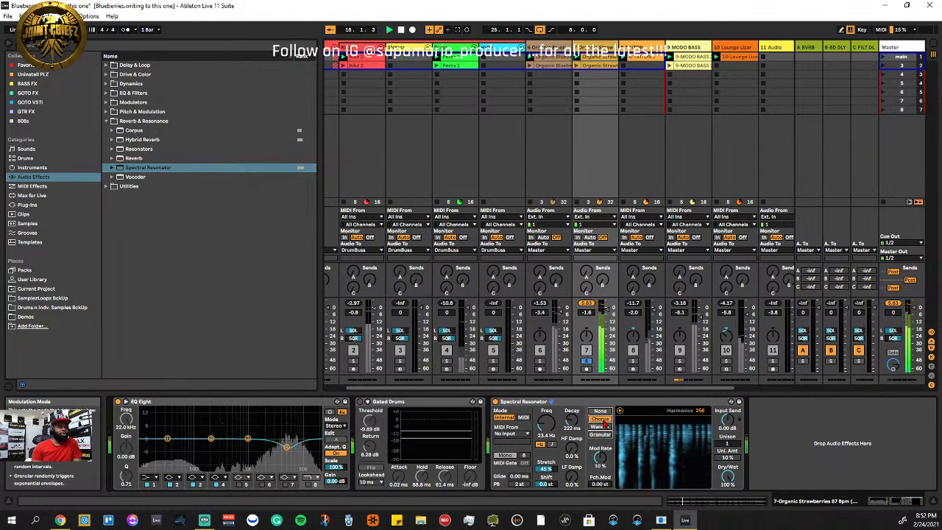
{"action": "left_click", "coordinate": [602, 427]}
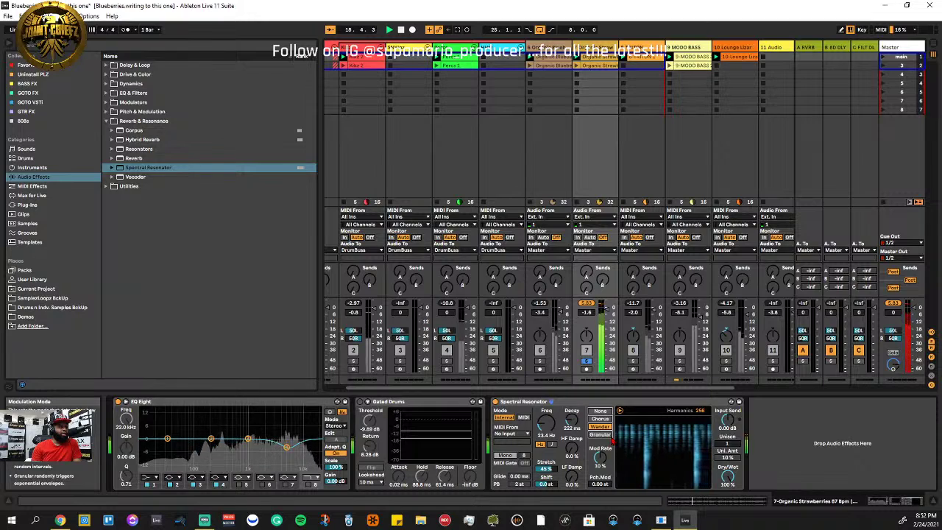
{"action": "left_click", "coordinate": [606, 435]}
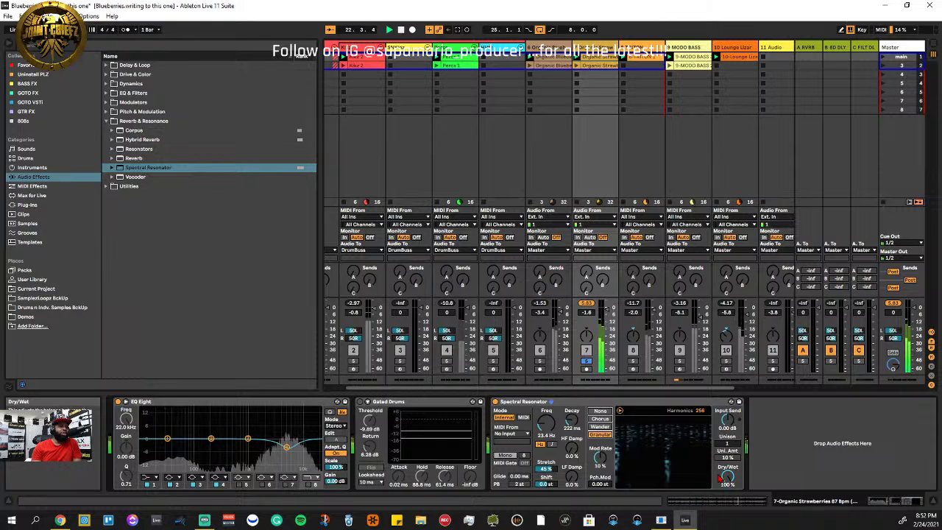
Set Spectral Resonator's modulation mode to Chorus and its Dry/Wet to 26%
{"action": "left_click_drag", "start_coordinate": [727, 477], "coordinate": [727, 508]}
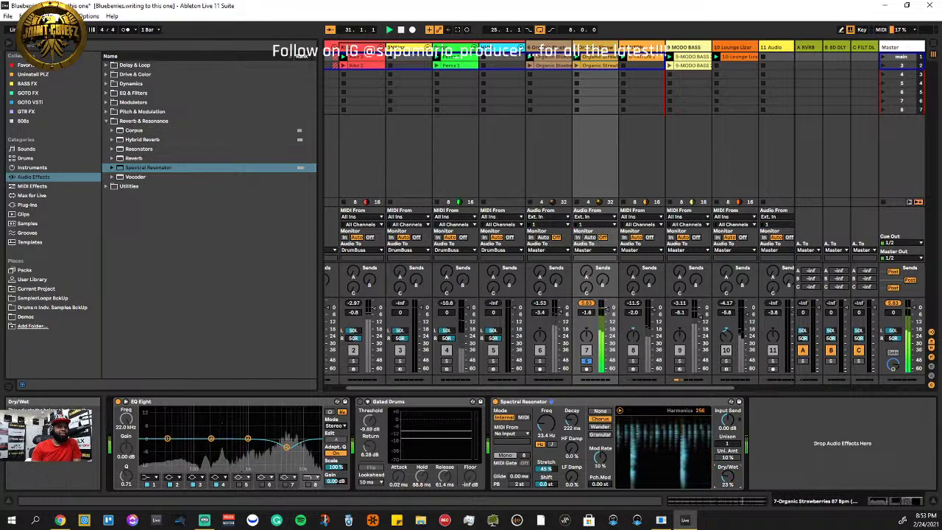
{"action": "left_click_drag", "start_coordinate": [728, 477], "coordinate": [728, 475]}
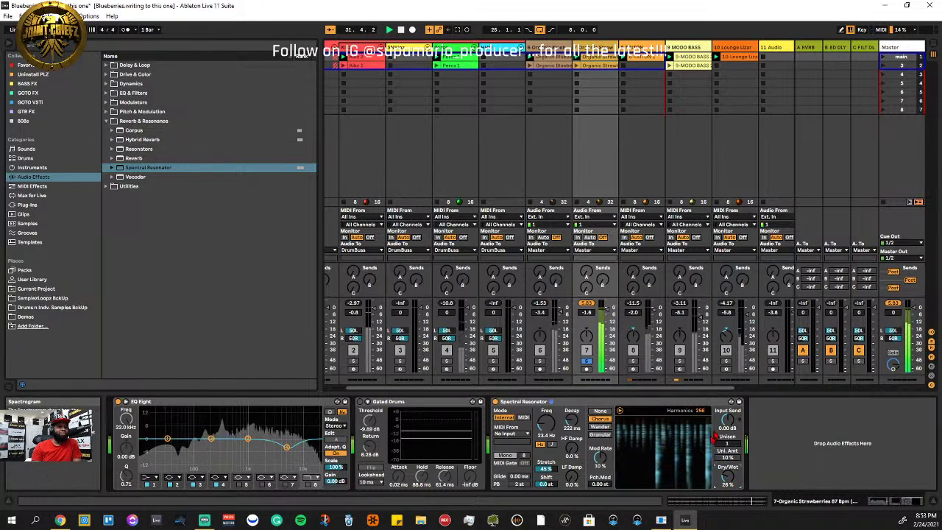
Try Spectral Resonator's Harmonics at 64 with track 7 briefly unsoloed, and set Harmonics back to 256 with the track soloed
{"action": "left_click_drag", "start_coordinate": [703, 413], "coordinate": [703, 426]}
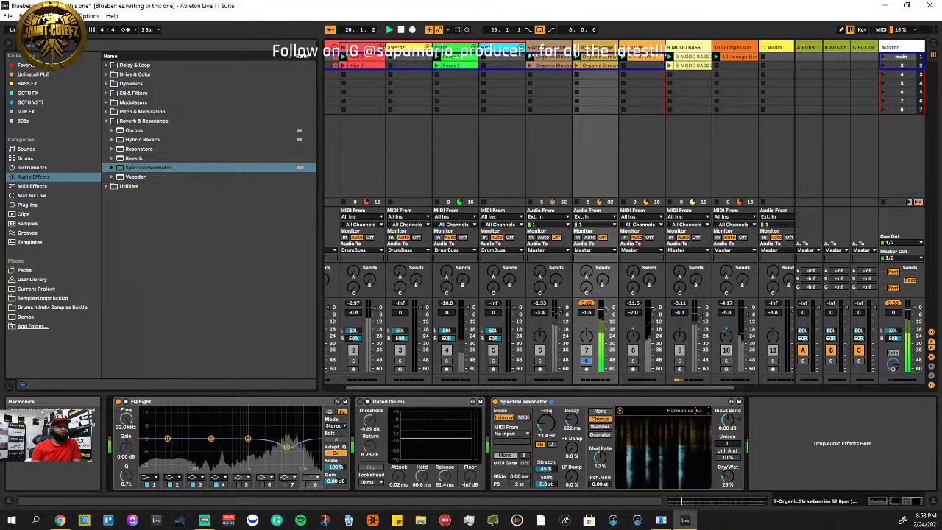
{"action": "left_click", "coordinate": [586, 361]}
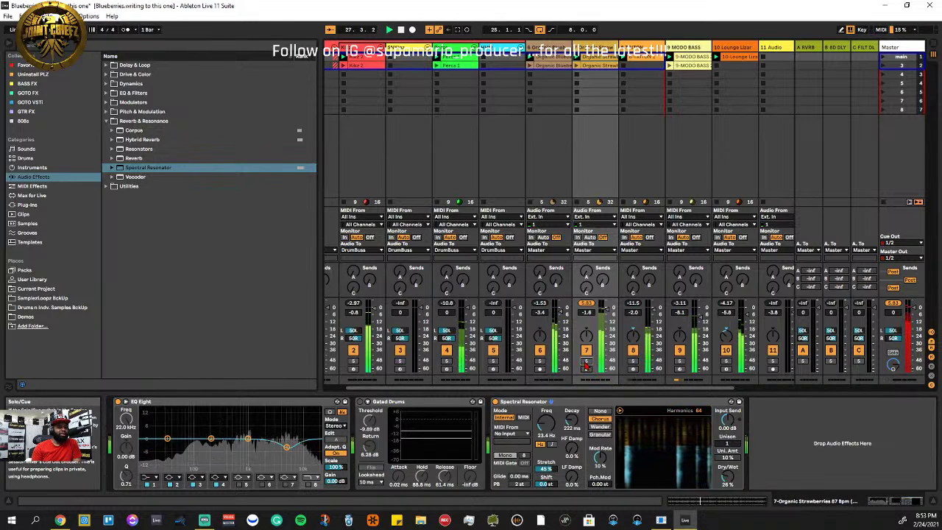
{"action": "left_click", "coordinate": [586, 362]}
{"action": "left_click_drag", "start_coordinate": [686, 435], "coordinate": [686, 441]}
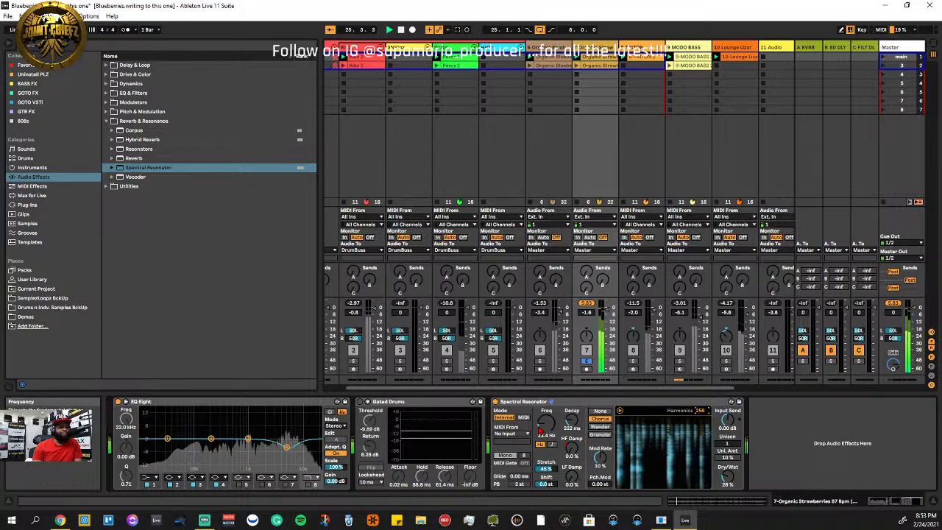
Lower Spectral Resonator's Freq, switch it from hertz to note values, and tune it through E1 to a lower note
{"action": "mouse_move", "coordinate": [541, 430]}
{"action": "left_mouse_down"}
{"action": "mouse_move", "coordinate": [541, 416]}
{"action": "mouse_move", "coordinate": [546, 435]}
{"action": "left_mouse_up"}
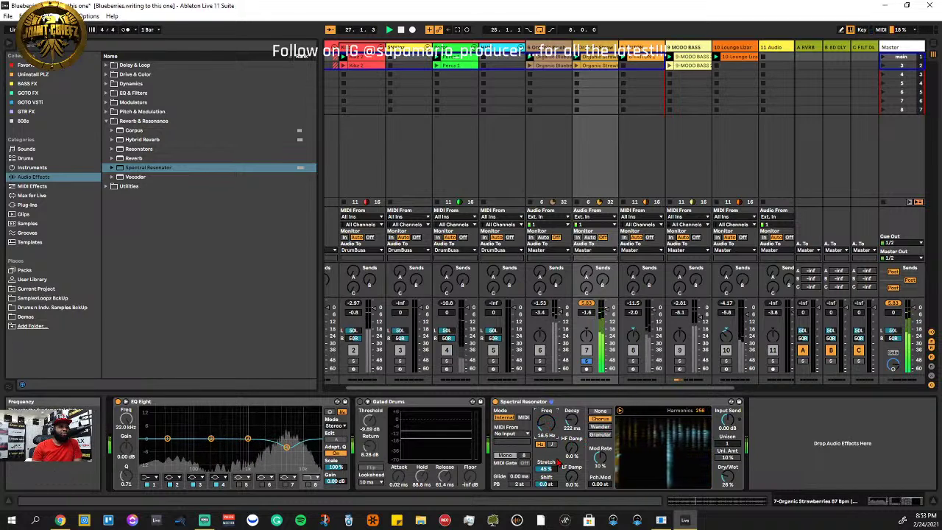
{"action": "left_click", "coordinate": [552, 445]}
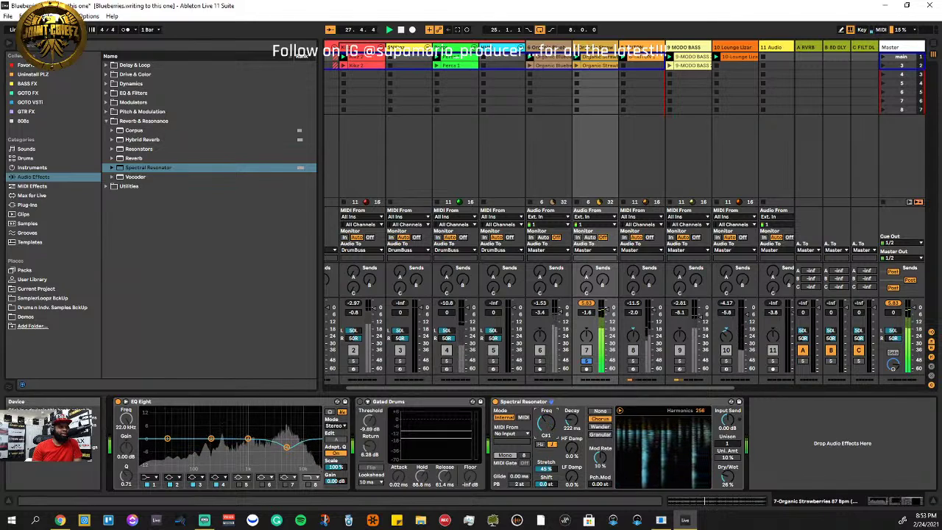
{"action": "left_click_drag", "start_coordinate": [546, 424], "coordinate": [546, 431]}
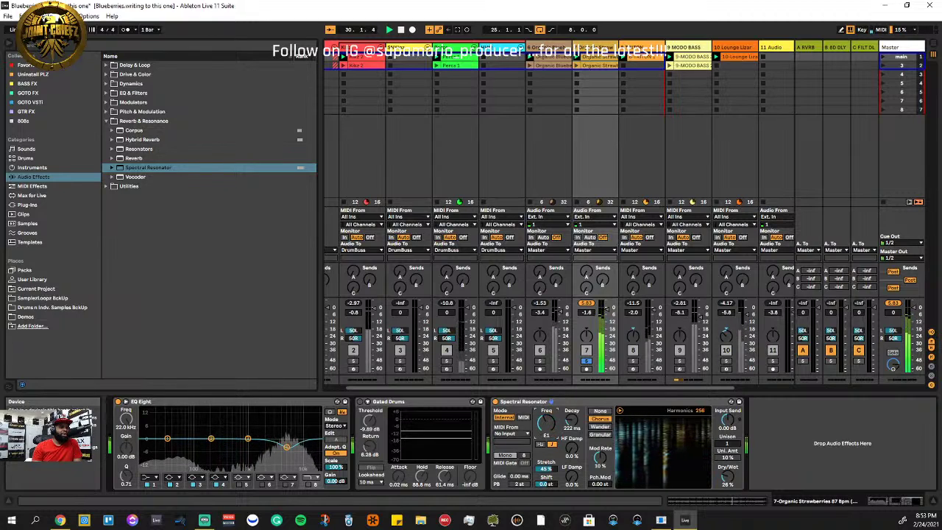
{"action": "left_click_drag", "start_coordinate": [546, 423], "coordinate": [546, 429]}
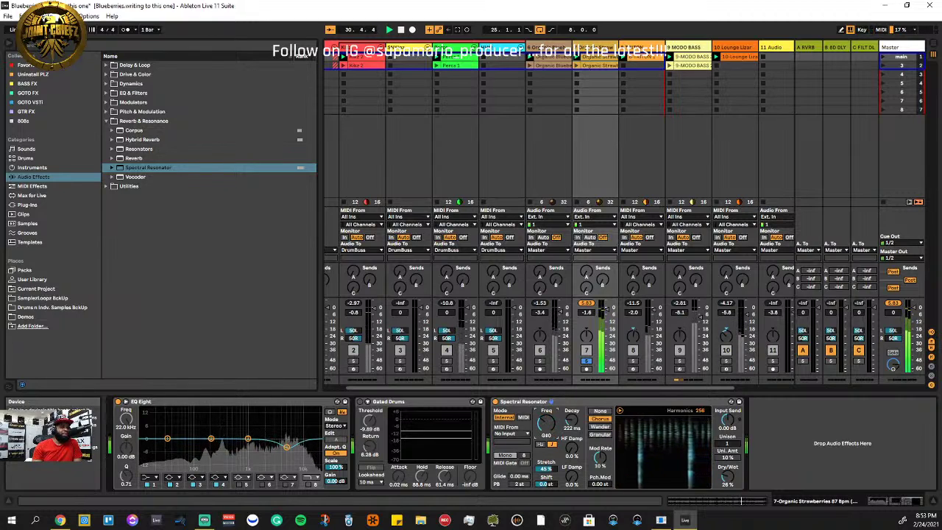
Switch Spectral Resonator's Freq back to hertz, tune it to 37.8 Hz, raise Dry/Wet to 33%, and stop playback
{"action": "left_click", "coordinate": [540, 445]}
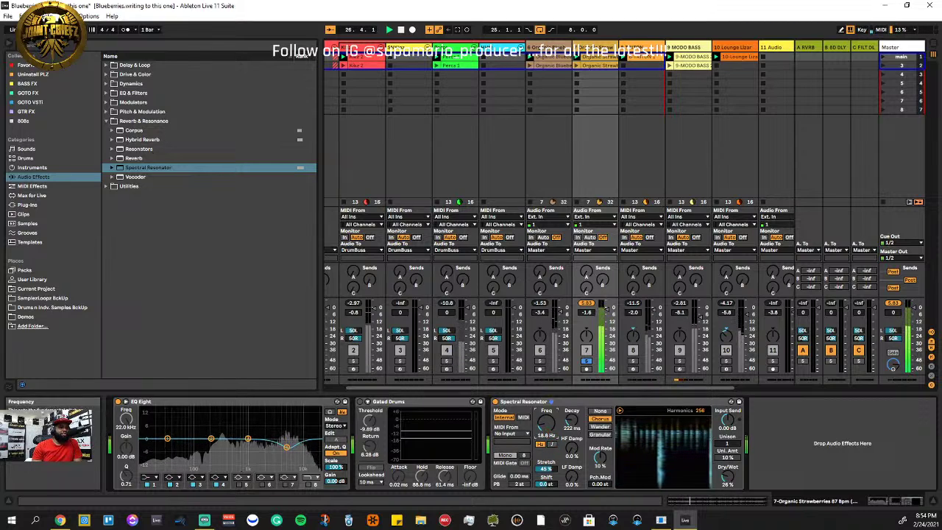
{"action": "left_click_drag", "start_coordinate": [546, 424], "coordinate": [547, 402]}
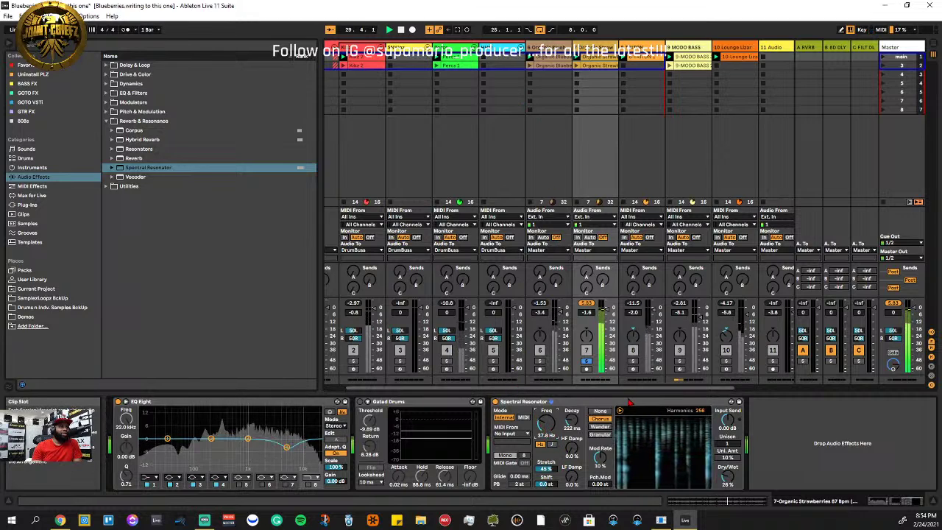
{"action": "left_click_drag", "start_coordinate": [729, 477], "coordinate": [730, 472]}
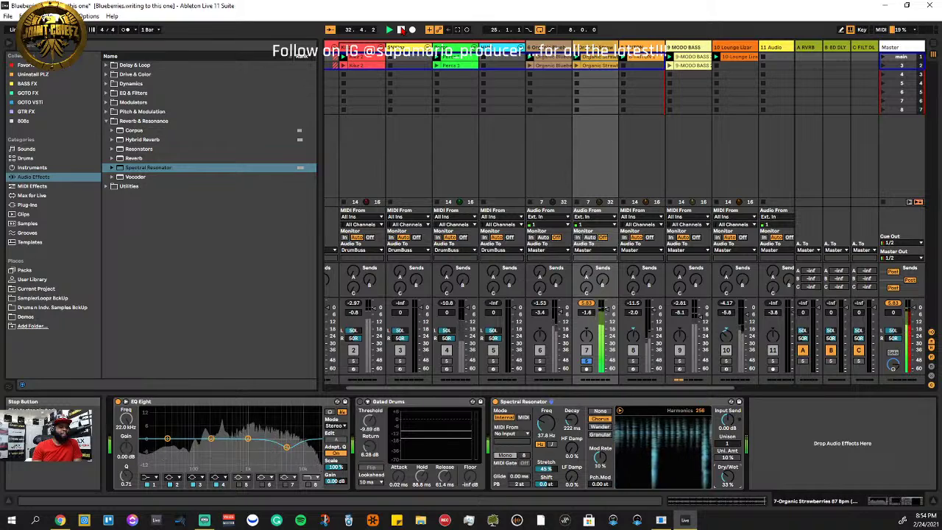
{"action": "left_click", "coordinate": [402, 30]}
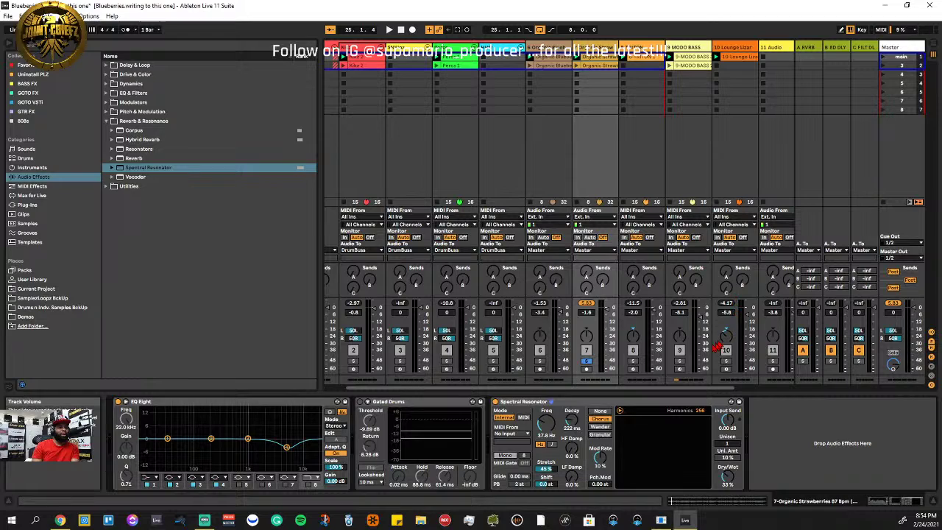
Put Spectral Resonator in polyphonic MIDI mode with the 10-Lounge Lizard EP-4 track as its MIDI source, and start playback
{"action": "left_click", "coordinate": [523, 417]}
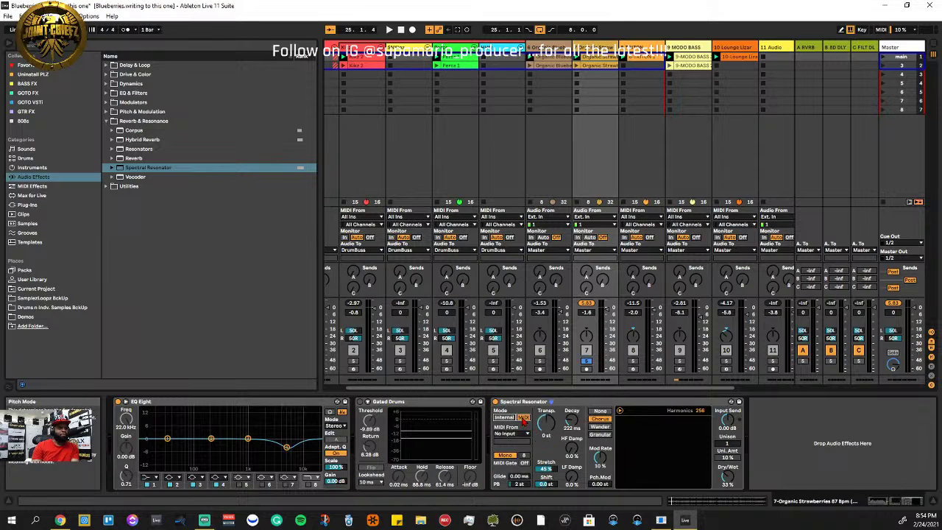
{"action": "left_click", "coordinate": [515, 433]}
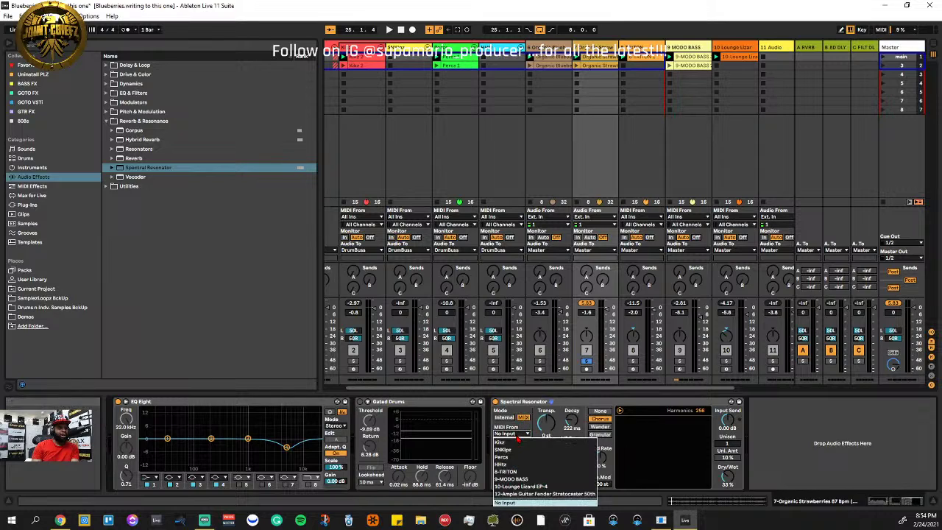
{"action": "left_click", "coordinate": [523, 488]}
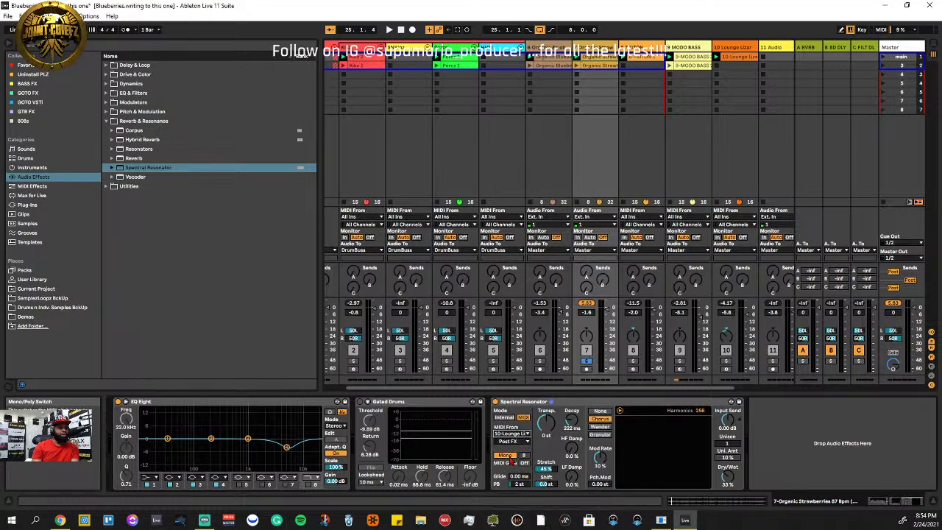
{"action": "left_click", "coordinate": [512, 456]}
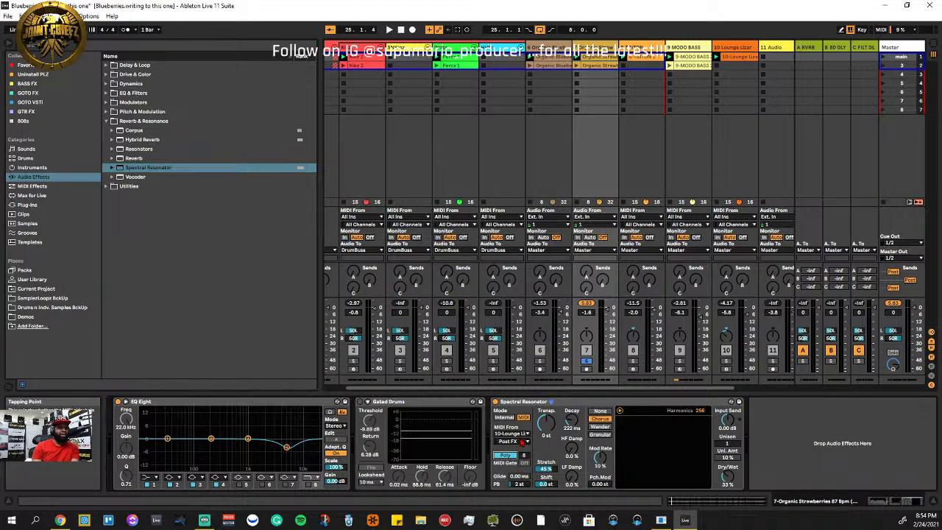
{"action": "key", "text": "space"}
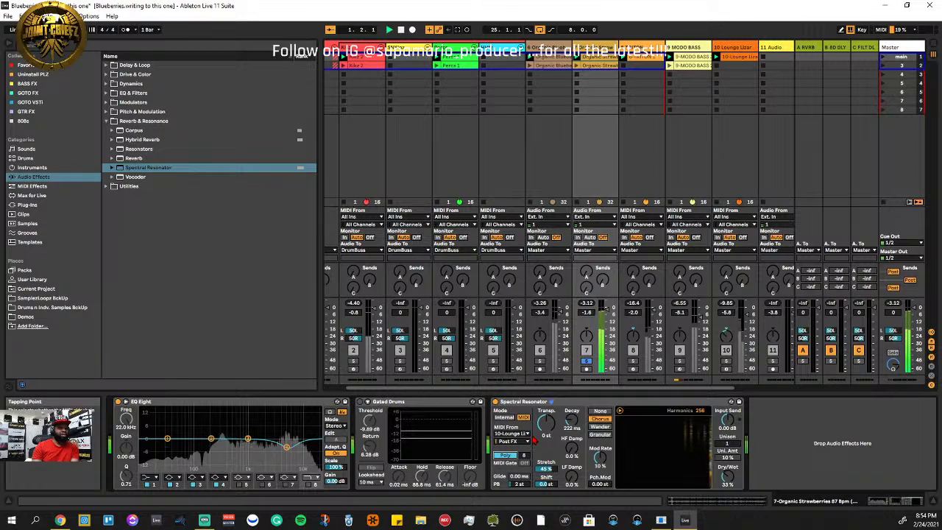
Audition Spectral Resonator at 100% wet with a -1 st transpose, and settle on 0 st, 974 ms Decay and 55% Dry/Wet
{"action": "left_click_drag", "start_coordinate": [728, 477], "coordinate": [728, 412]}
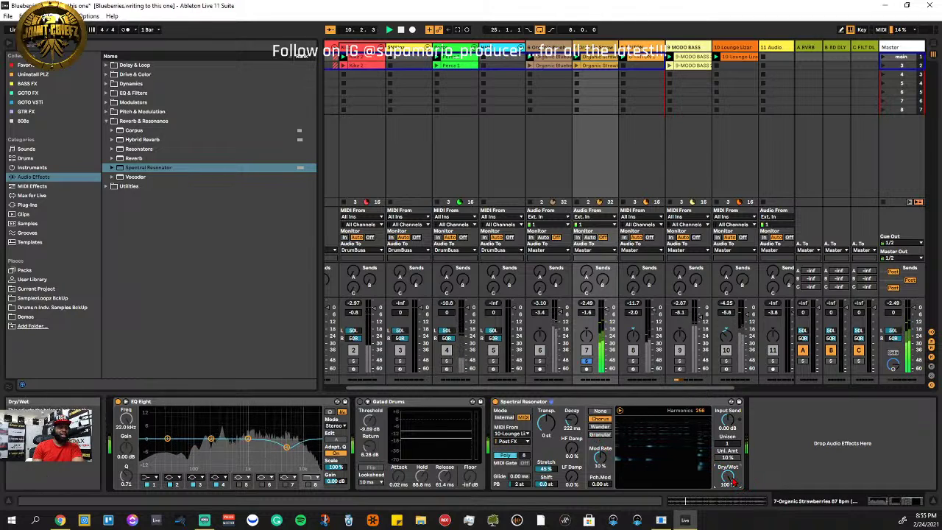
{"action": "left_click_drag", "start_coordinate": [547, 422], "coordinate": [546, 434]}
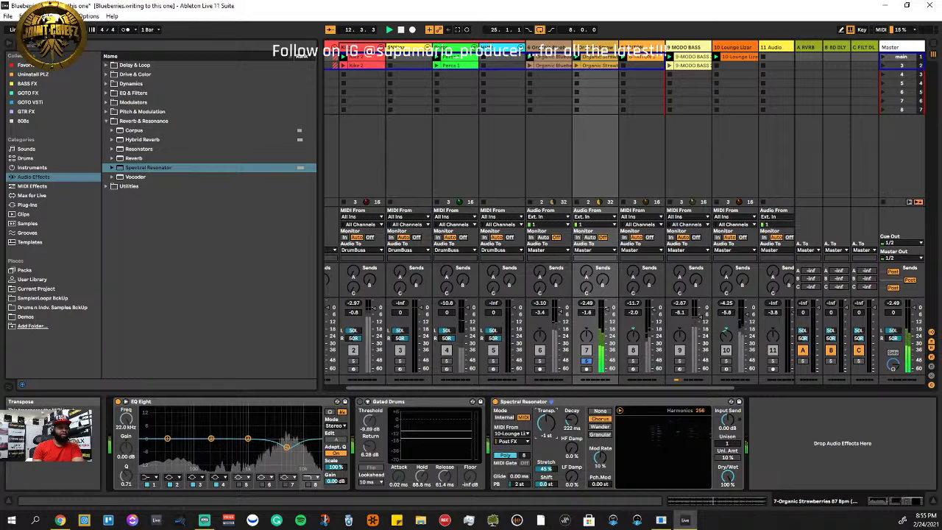
{"action": "left_click_drag", "start_coordinate": [572, 421], "coordinate": [573, 397]}
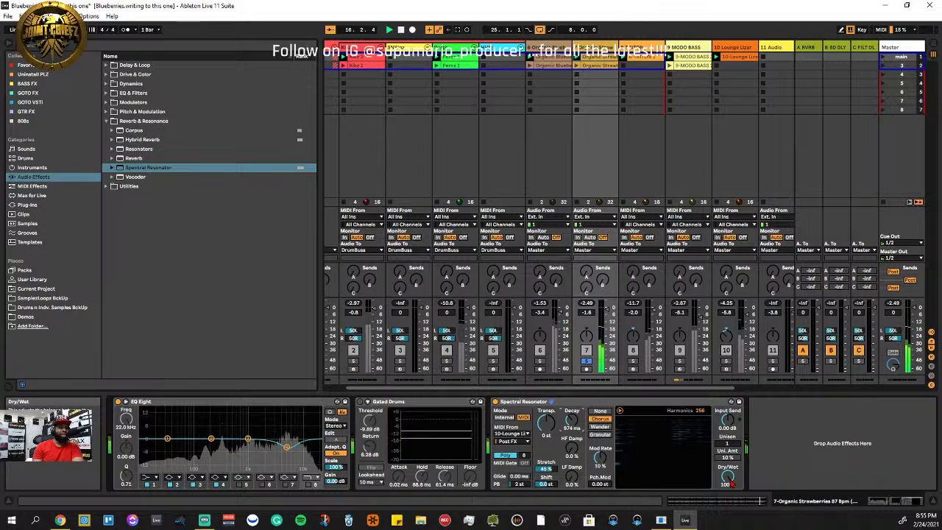
{"action": "left_click_drag", "start_coordinate": [731, 482], "coordinate": [731, 495]}
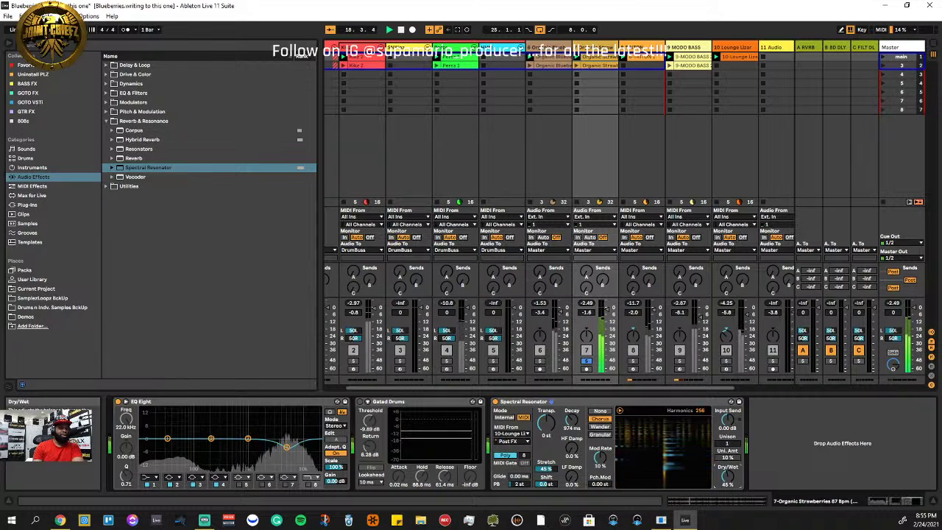
{"action": "left_click_drag", "start_coordinate": [732, 495], "coordinate": [731, 494]}
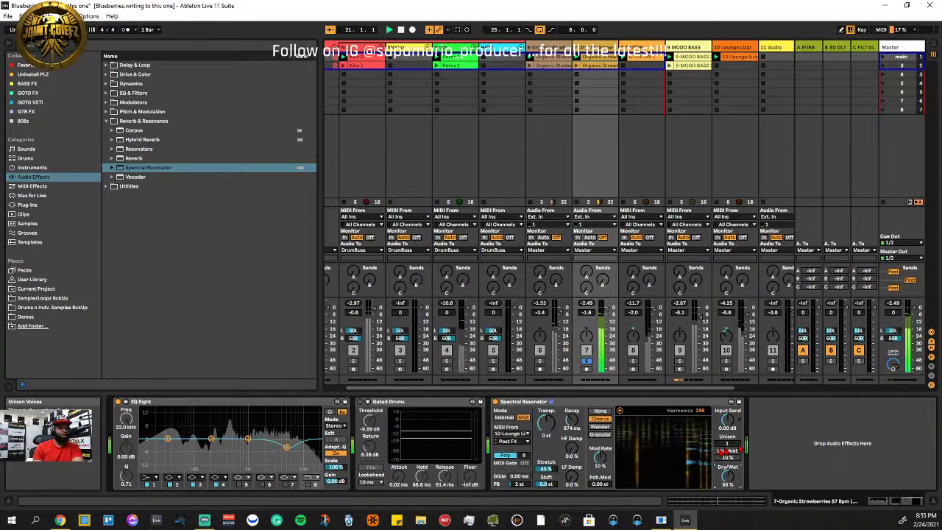
Try different Stretch and Shift amounts on Spectral Resonator, ending with Stretch at 34% and Shift at -5.3 st
{"action": "mouse_move", "coordinate": [544, 482]}
{"action": "left_mouse_down"}
{"action": "mouse_move", "coordinate": [544, 471]}
{"action": "mouse_move", "coordinate": [545, 491]}
{"action": "left_mouse_up"}
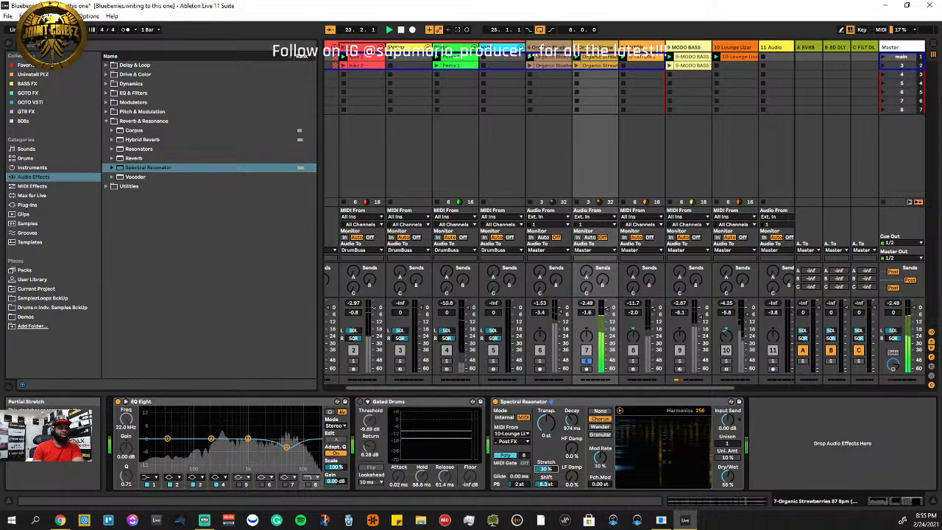
{"action": "left_click_drag", "start_coordinate": [546, 483], "coordinate": [546, 442]}
{"action": "left_click_drag", "start_coordinate": [545, 483], "coordinate": [546, 504]}
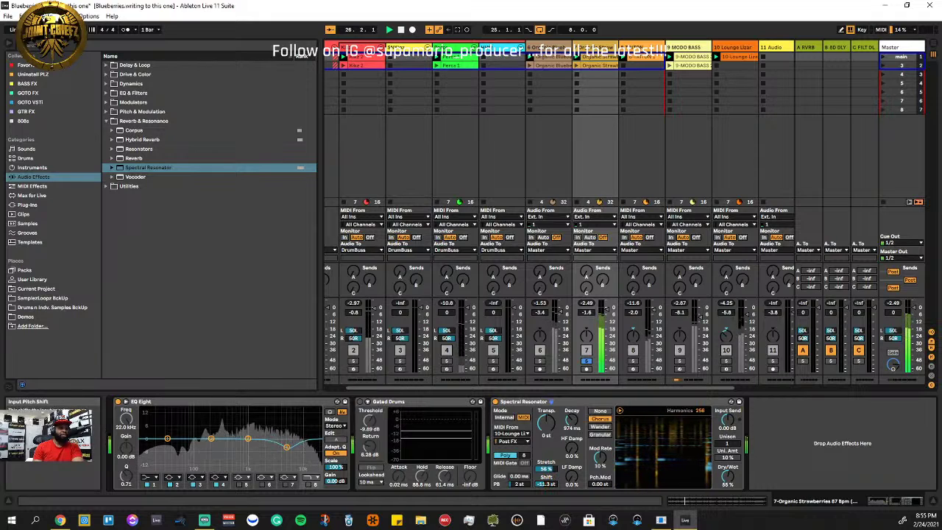
{"action": "left_click_drag", "start_coordinate": [550, 475], "coordinate": [551, 491]}
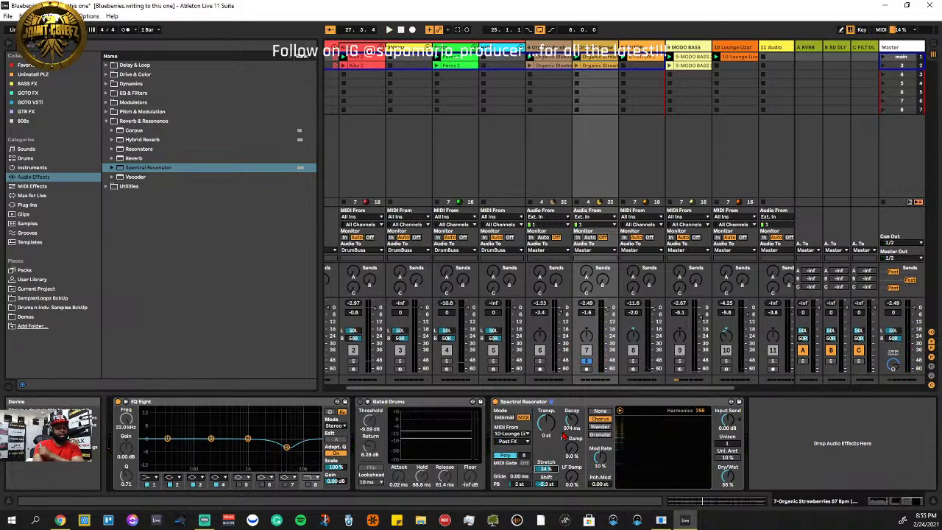
Audition Spectral Resonator's Granular mode at 78% Dry/Wet, and cut the device from track 7's effect chain
{"action": "key", "text": "space"}
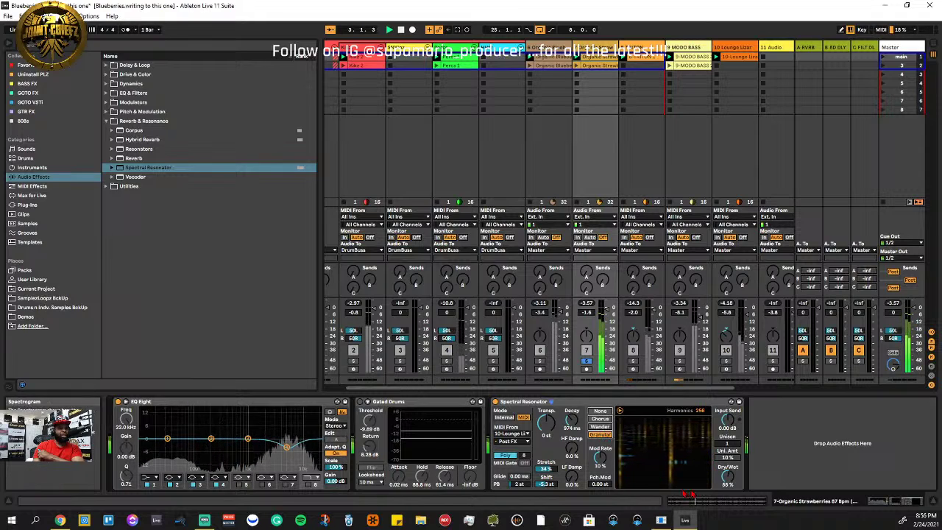
{"action": "left_click_drag", "start_coordinate": [728, 476], "coordinate": [728, 475]}
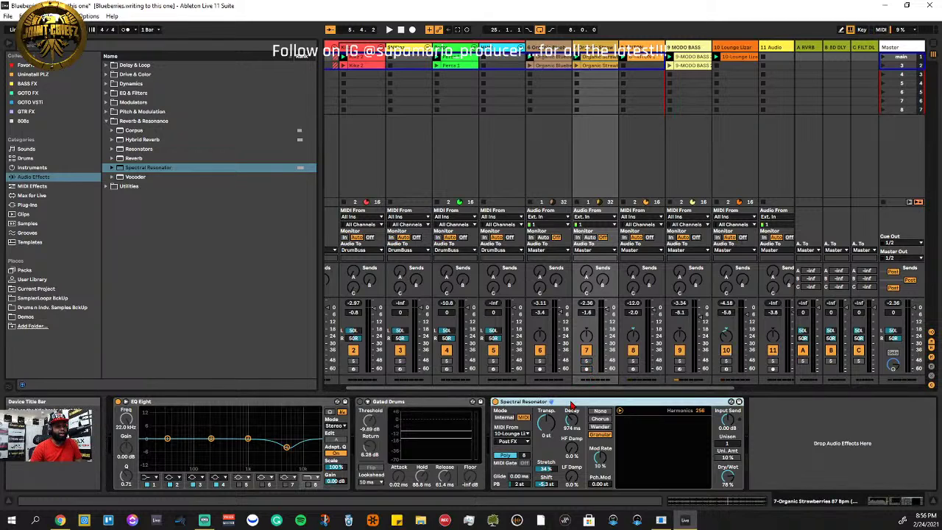
{"action": "right_click", "coordinate": [583, 262]}
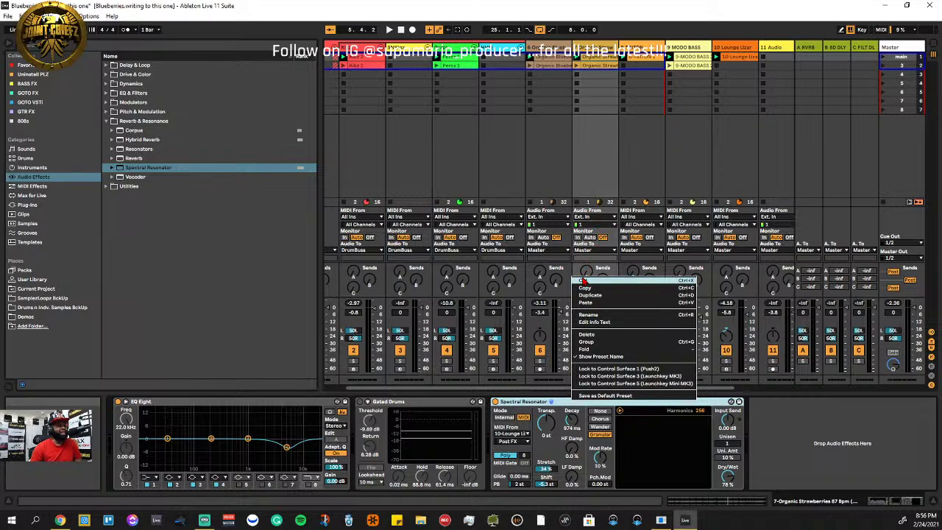
{"action": "left_click", "coordinate": [585, 281]}
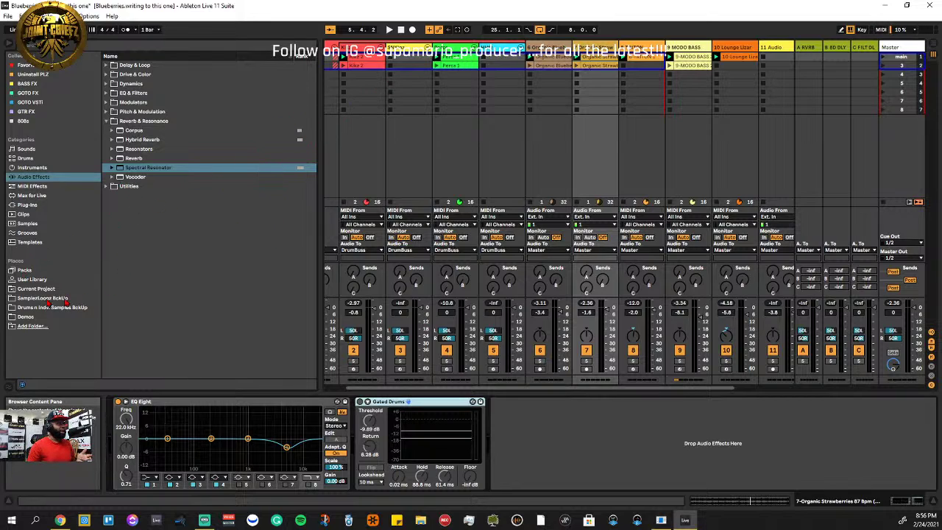
Look through the installed packs, plug-ins, grooves, current project files and the drum and loop sample folders in the browser
{"action": "left_click", "coordinate": [24, 274]}
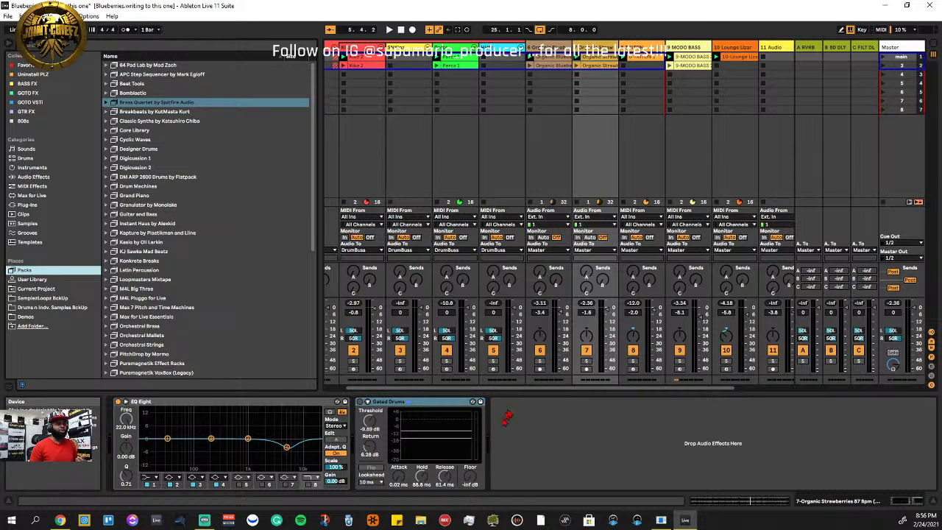
{"action": "left_click_drag", "start_coordinate": [517, 391], "coordinate": [644, 391]}
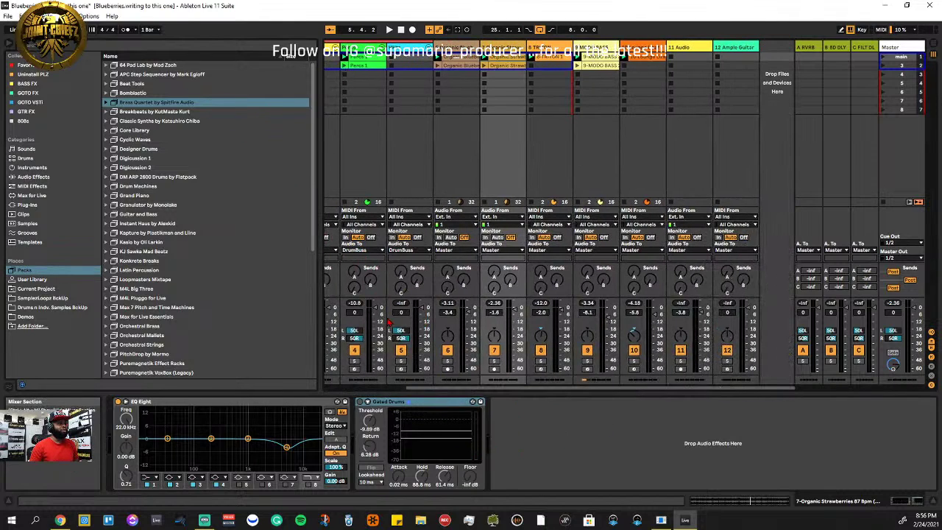
{"action": "left_click_drag", "start_coordinate": [476, 391], "coordinate": [398, 391]}
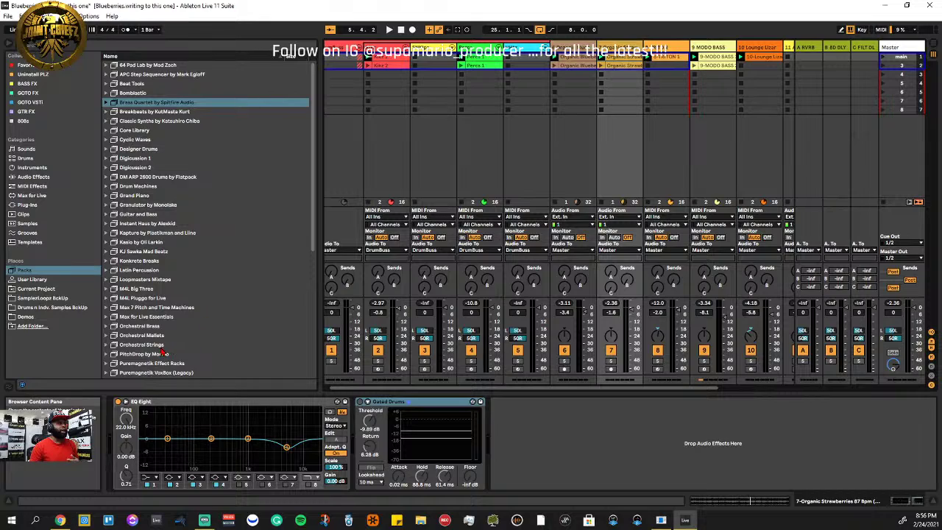
{"action": "left_click", "coordinate": [33, 206]}
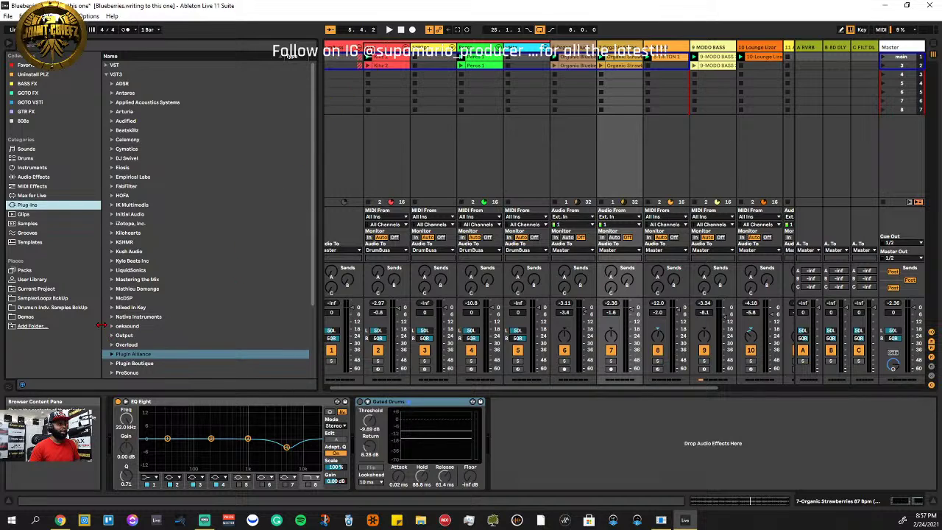
{"action": "left_click", "coordinate": [55, 308]}
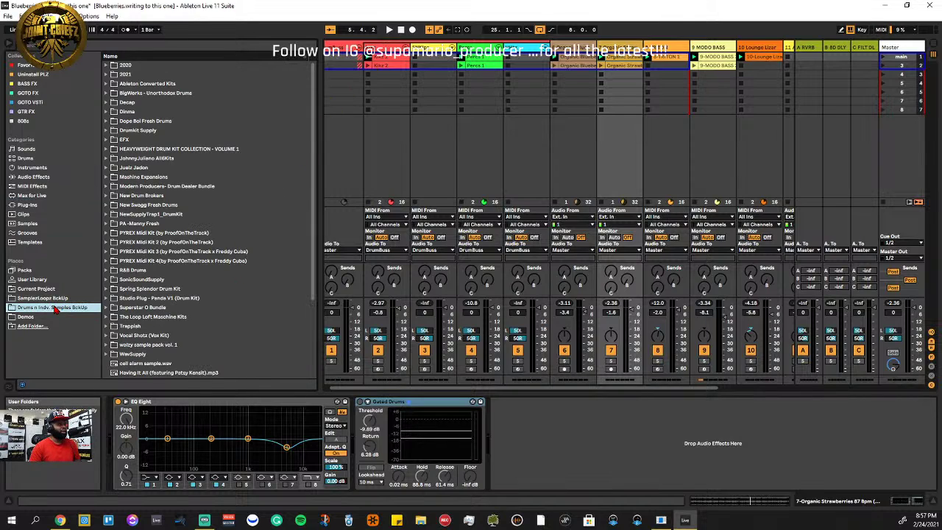
{"action": "left_click", "coordinate": [53, 298]}
{"action": "left_click", "coordinate": [50, 290]}
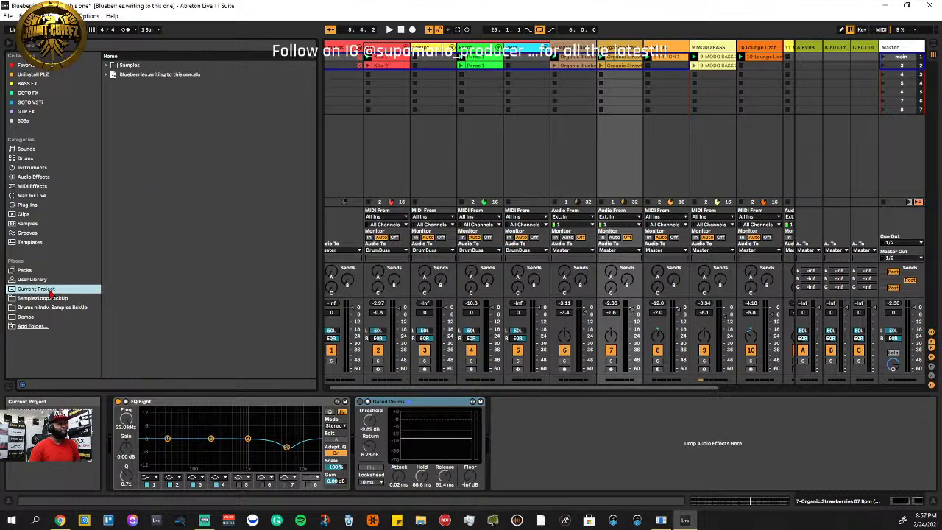
{"action": "left_click", "coordinate": [25, 234]}
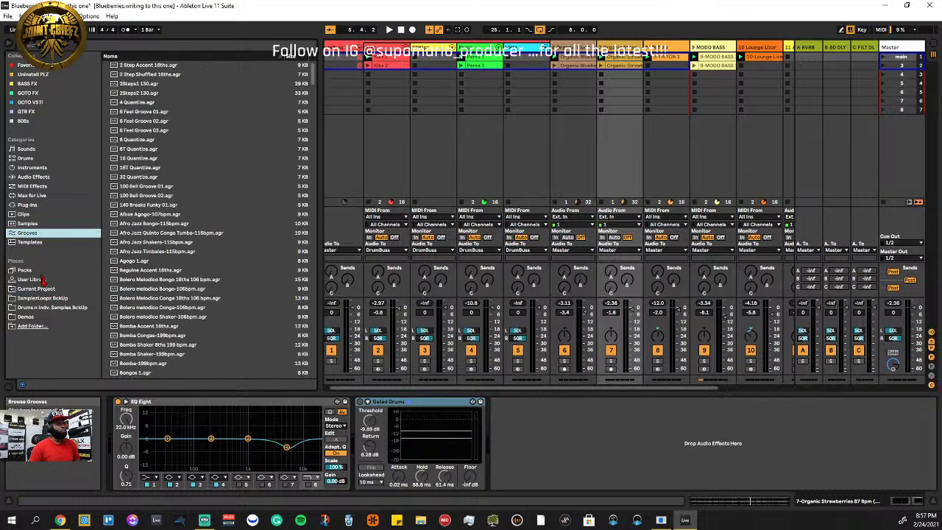
{"action": "left_click", "coordinate": [45, 298]}
{"action": "left_click", "coordinate": [513, 438]}
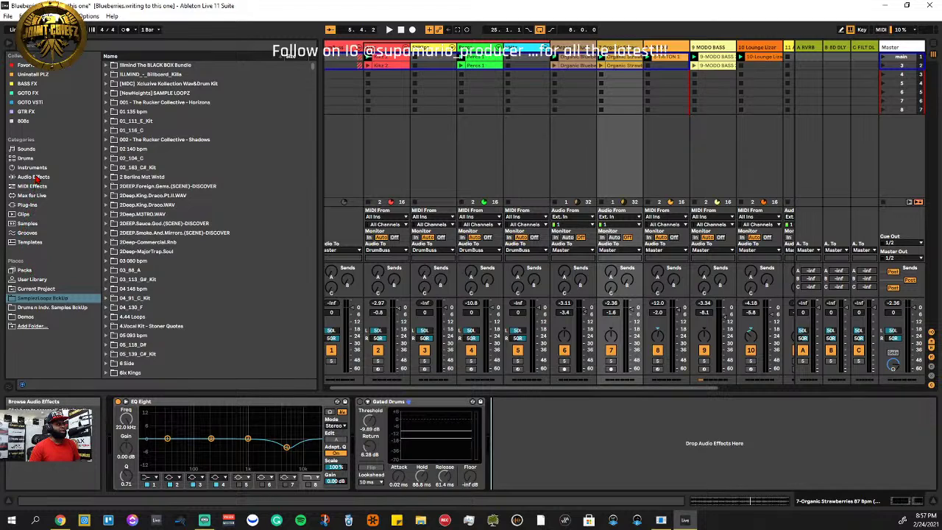
Look through the built-in instruments, examining the preset categories of Electric, Drum Synth, Drum Rack, Collision and Analog
{"action": "left_click", "coordinate": [35, 176]}
{"action": "left_click", "coordinate": [35, 168]}
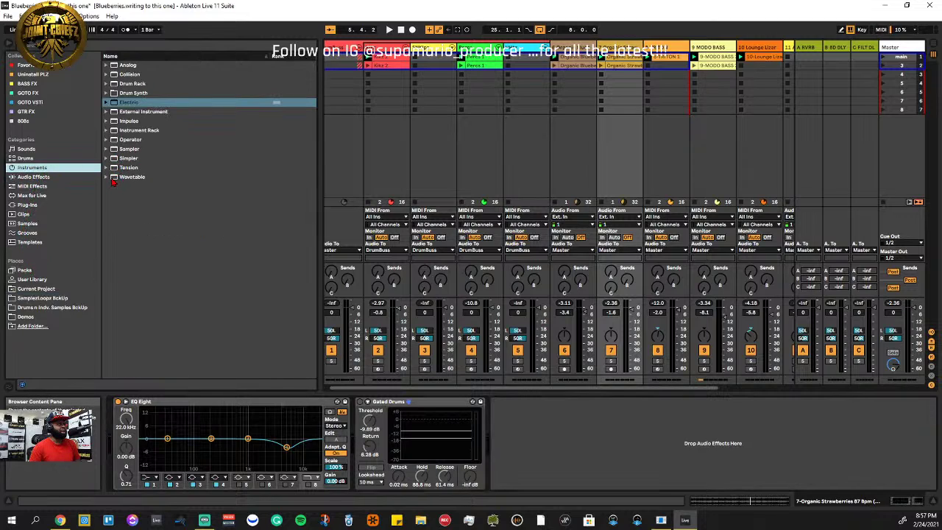
{"action": "left_click", "coordinate": [108, 103]}
{"action": "left_click", "coordinate": [107, 104]}
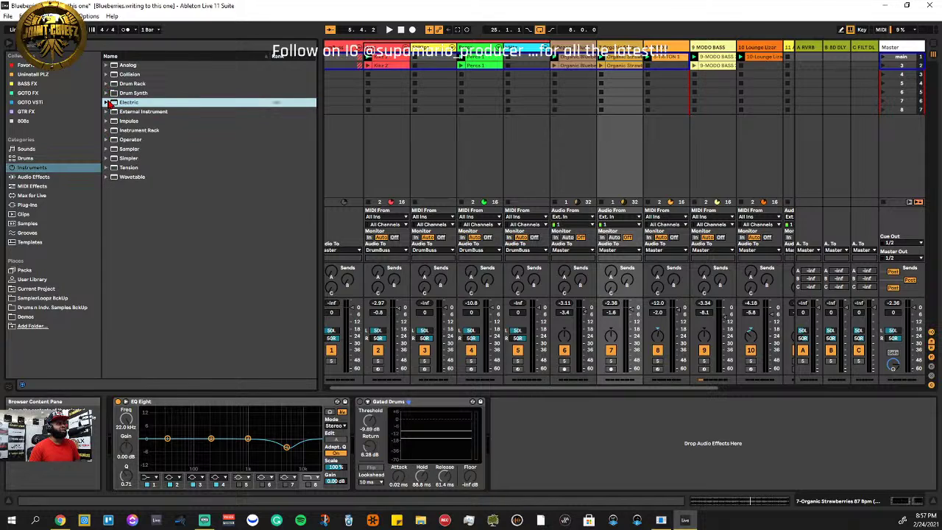
{"action": "left_click", "coordinate": [107, 103]}
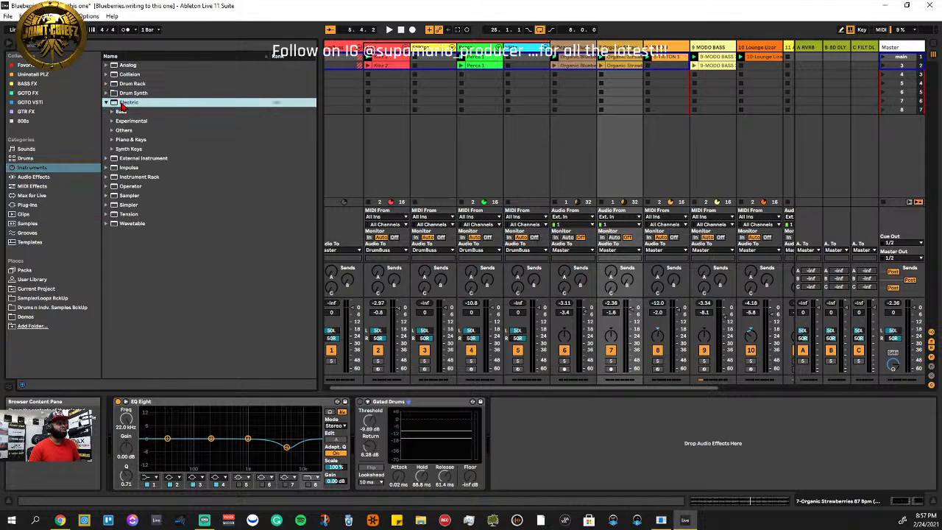
{"action": "left_click", "coordinate": [114, 122]}
{"action": "left_click", "coordinate": [115, 123]}
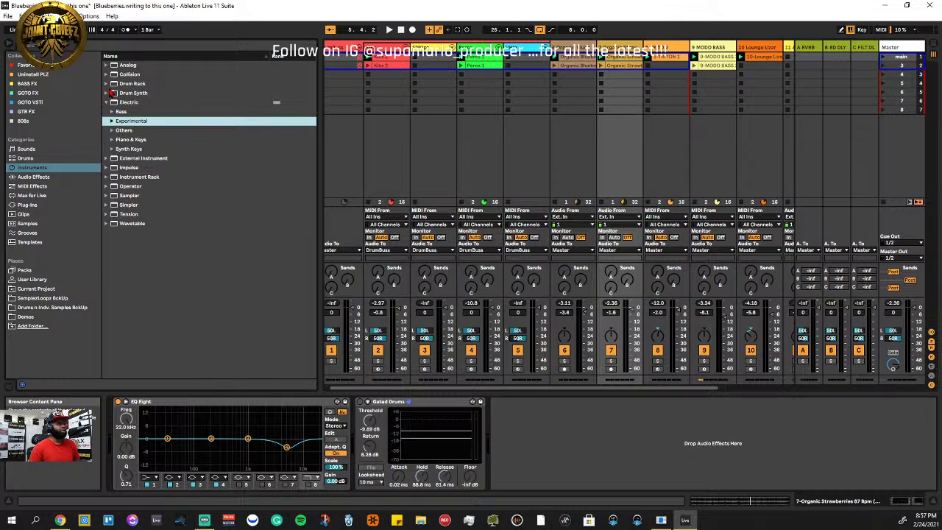
{"action": "left_click", "coordinate": [108, 93]}
{"action": "left_click", "coordinate": [108, 85]}
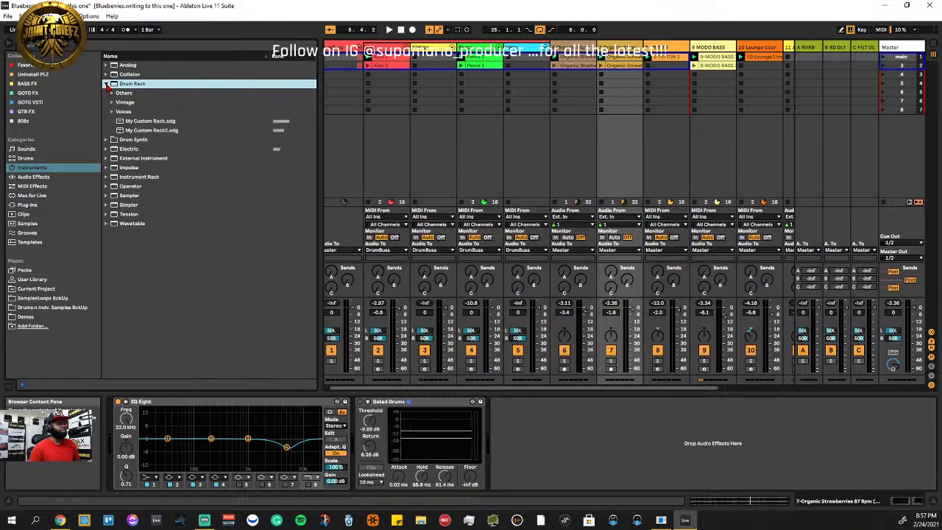
{"action": "left_click", "coordinate": [106, 74]}
{"action": "left_click", "coordinate": [106, 65]}
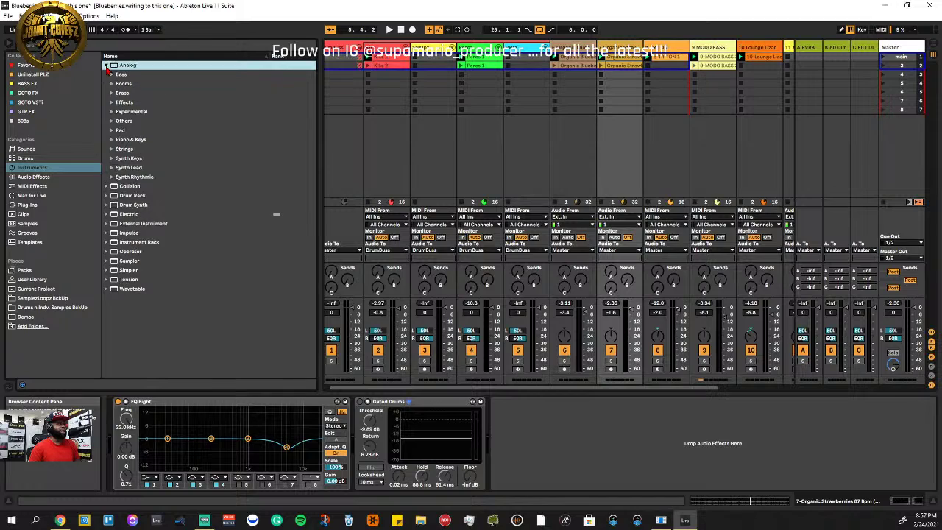
Look through the preset categories of the Wavetable, Tension, Simpler, Sampler, Operator and Instrument Rack instruments
{"action": "left_click", "coordinate": [109, 289]}
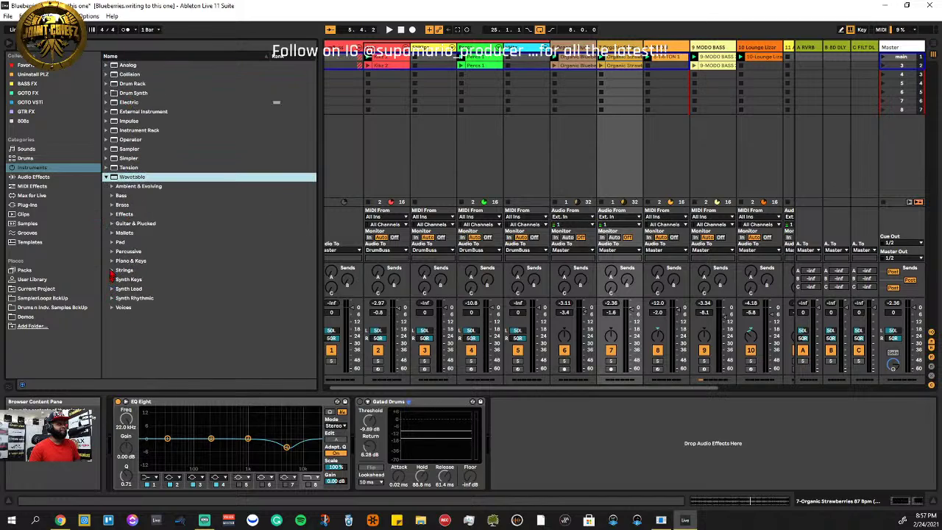
{"action": "left_click", "coordinate": [108, 168]}
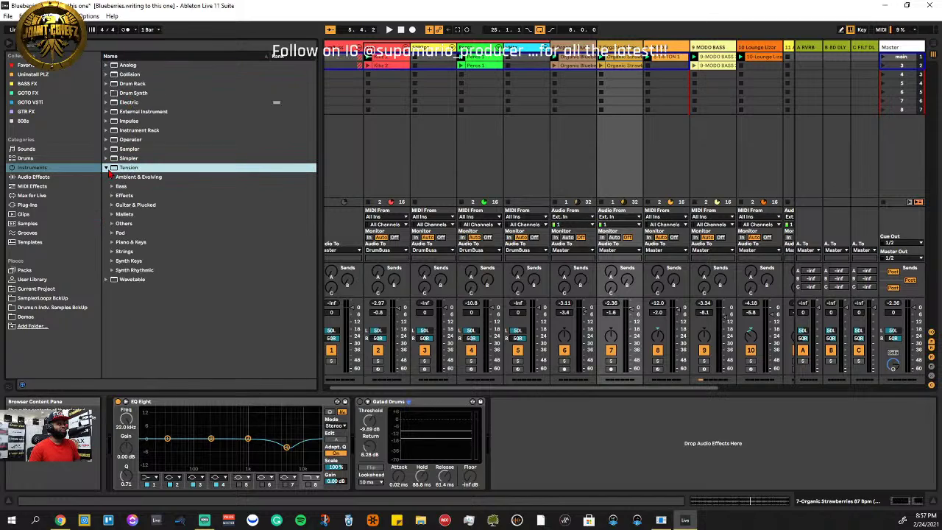
{"action": "left_click", "coordinate": [107, 159]}
{"action": "left_click", "coordinate": [107, 149]}
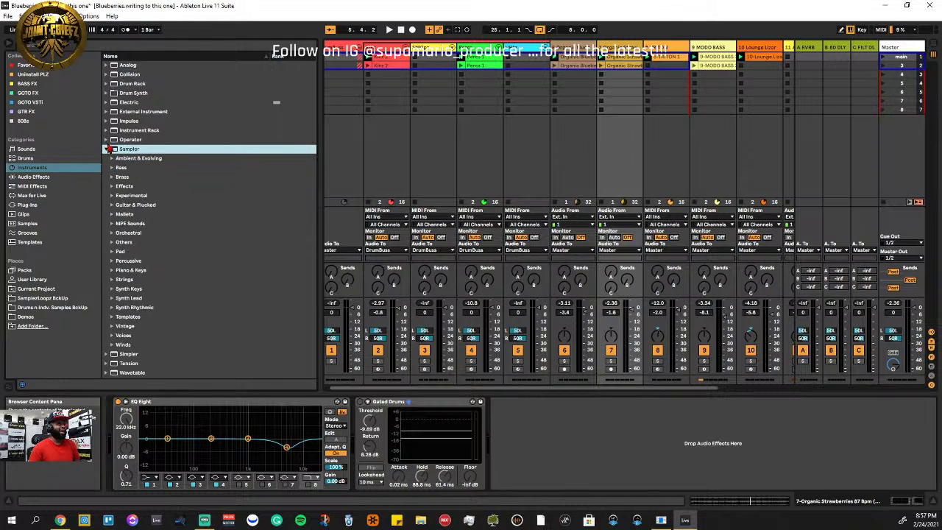
{"action": "left_click", "coordinate": [107, 141]}
{"action": "left_click", "coordinate": [107, 131]}
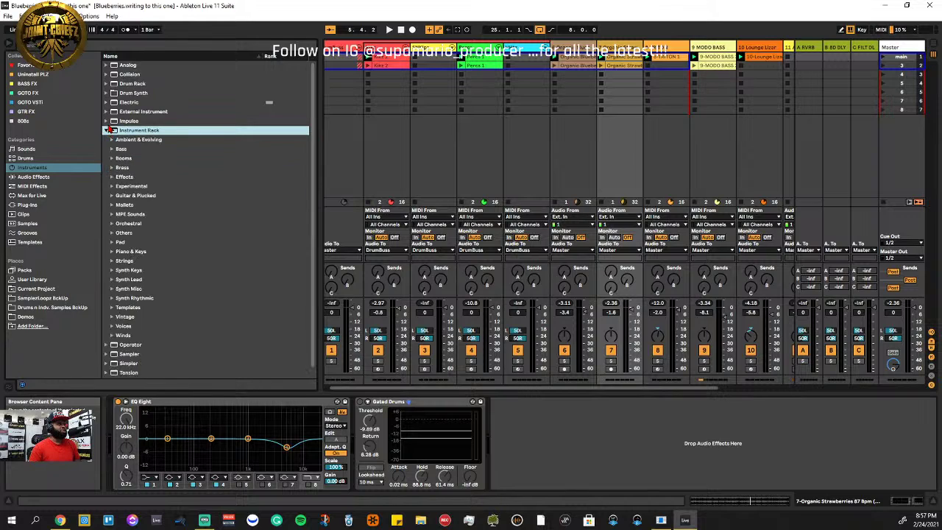
{"action": "left_click", "coordinate": [108, 130]}
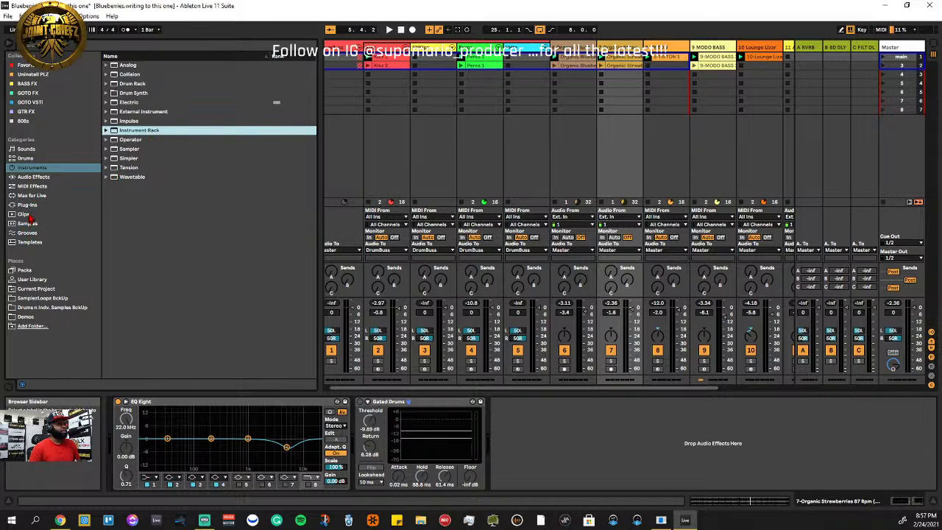
Browse the installed packs and open the individual instruments of Brass Quartet by Spitfire Audio
{"action": "left_click", "coordinate": [24, 270]}
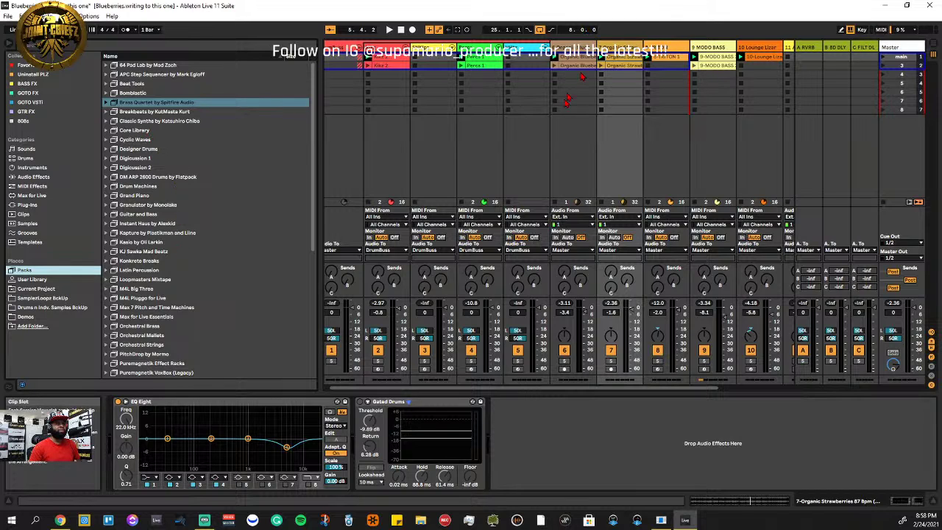
{"action": "left_click_drag", "start_coordinate": [531, 389], "coordinate": [815, 400]}
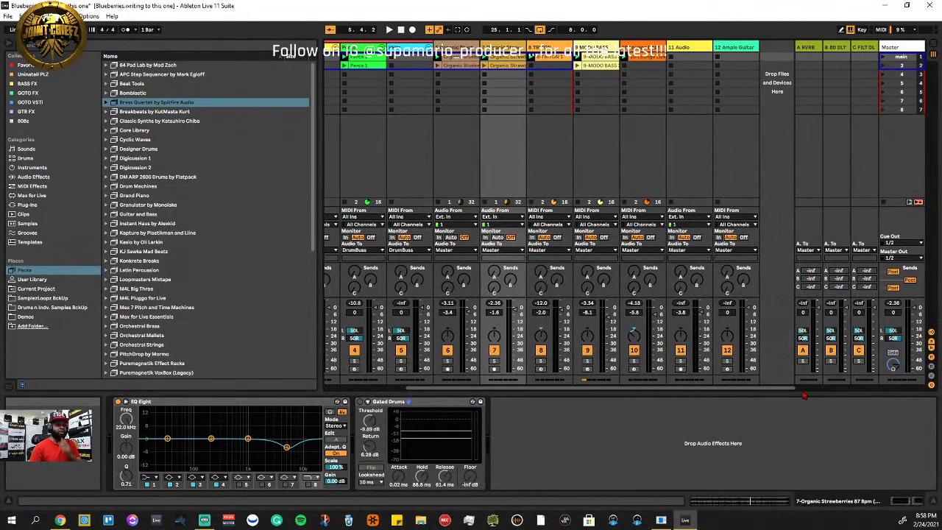
{"action": "key", "text": "Tab"}
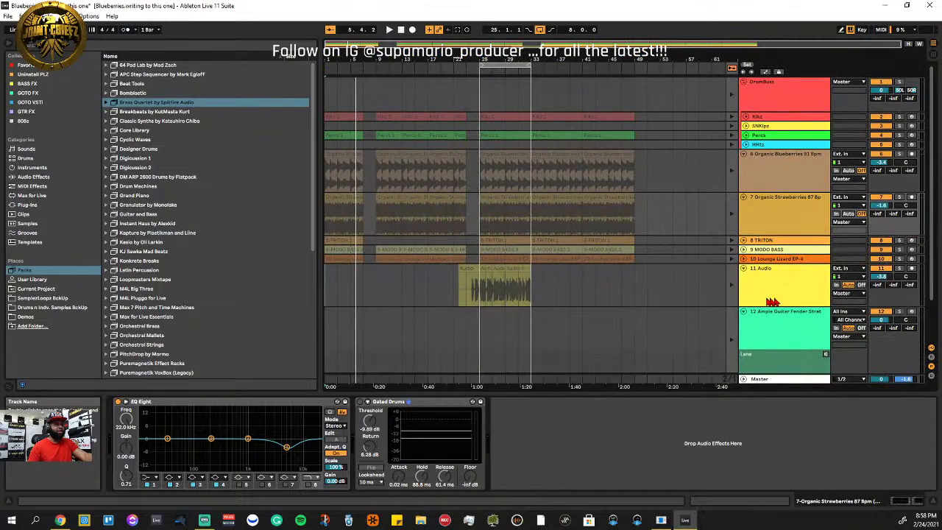
{"action": "key", "text": "Tab"}
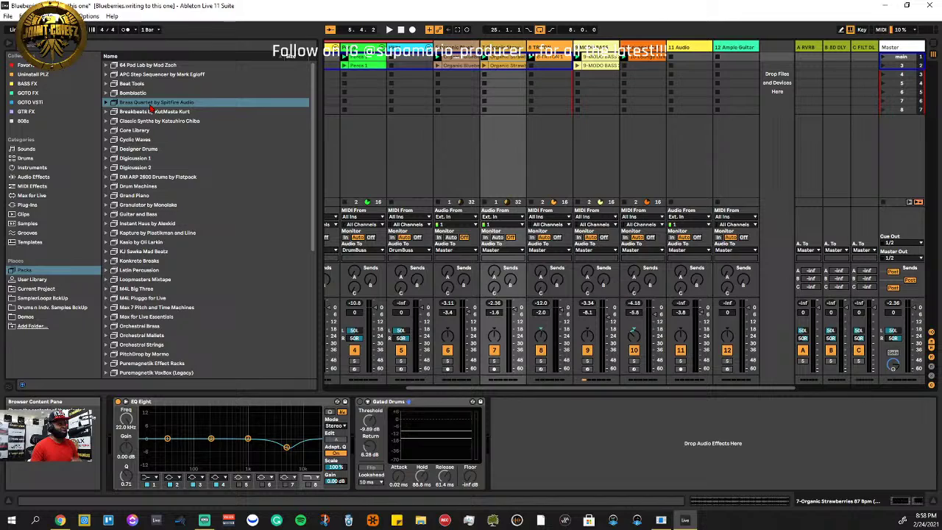
{"action": "left_click", "coordinate": [108, 103]}
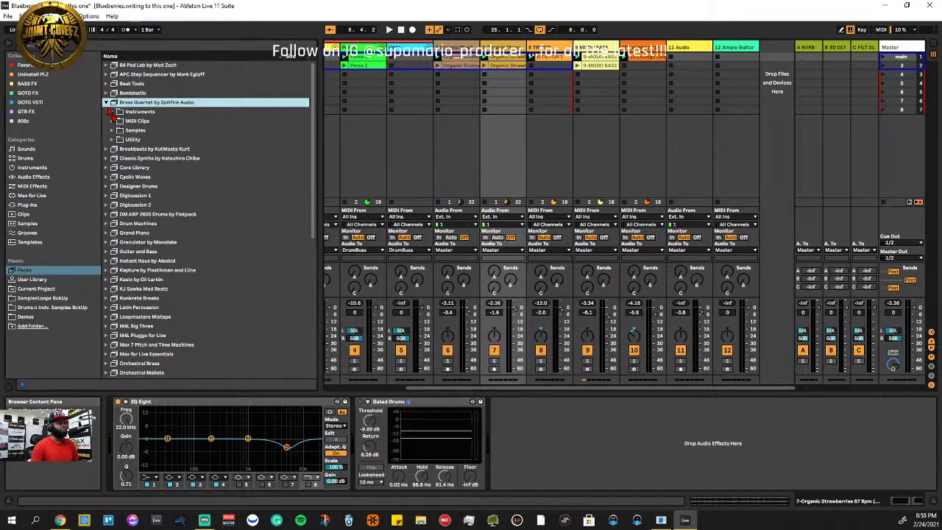
{"action": "left_click", "coordinate": [114, 112]}
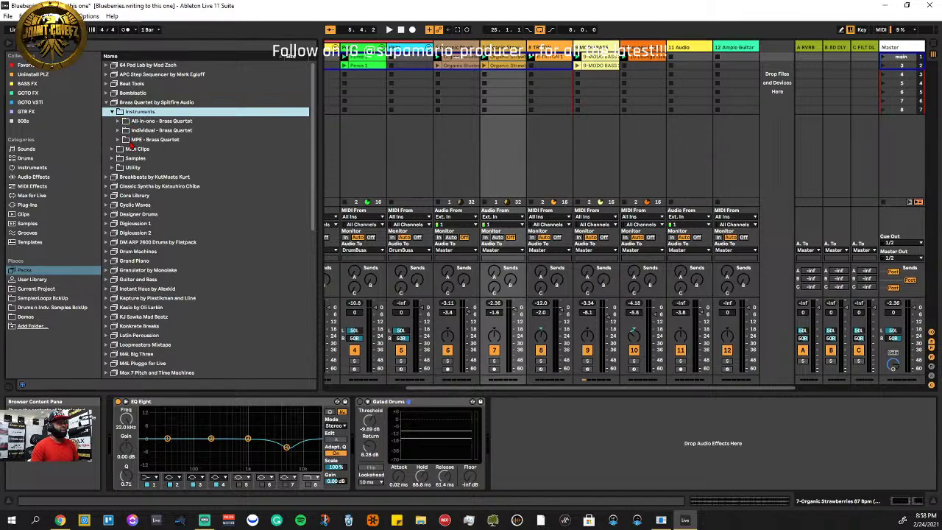
{"action": "left_click", "coordinate": [118, 131]}
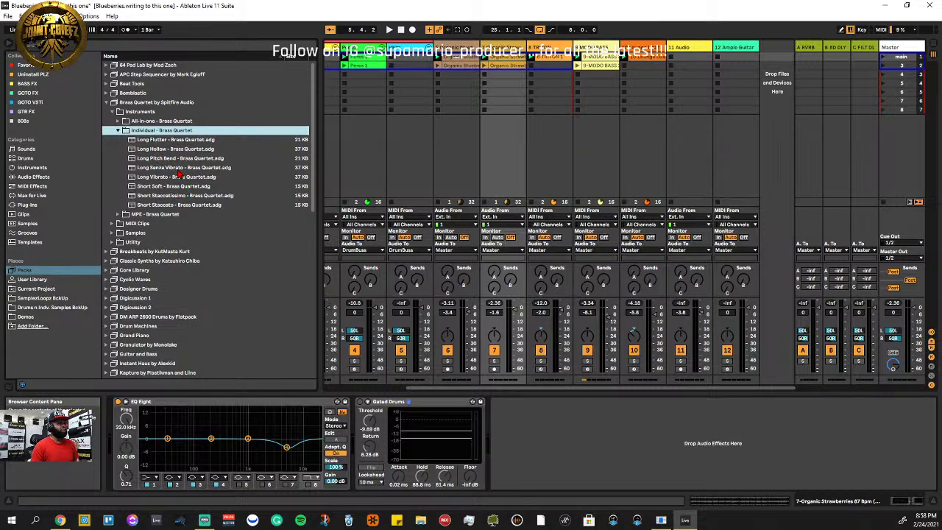
Preview the Short Staccatissimo and Short Soft brass presets, and load Short Soft - Brass Quartet onto a new MIDI track
{"action": "left_click", "coordinate": [179, 168]}
{"action": "left_click", "coordinate": [149, 195]}
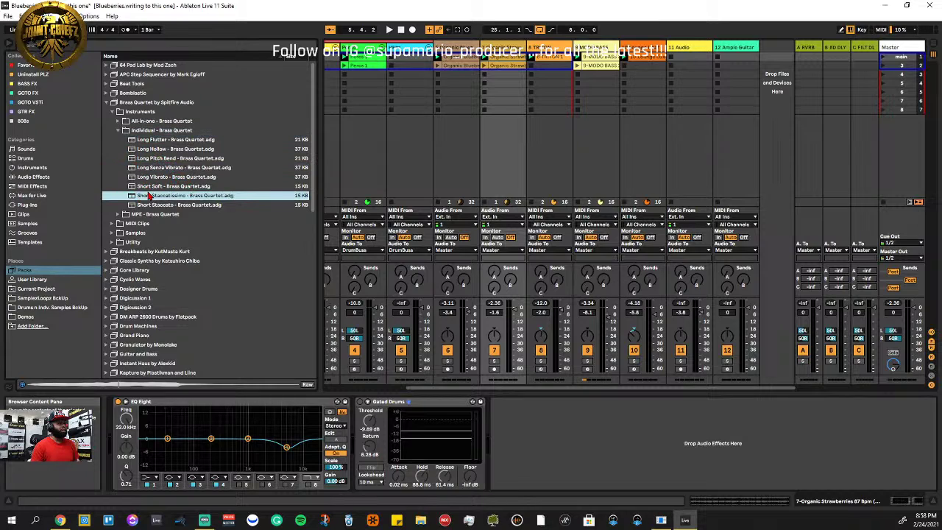
{"action": "left_click", "coordinate": [154, 187]}
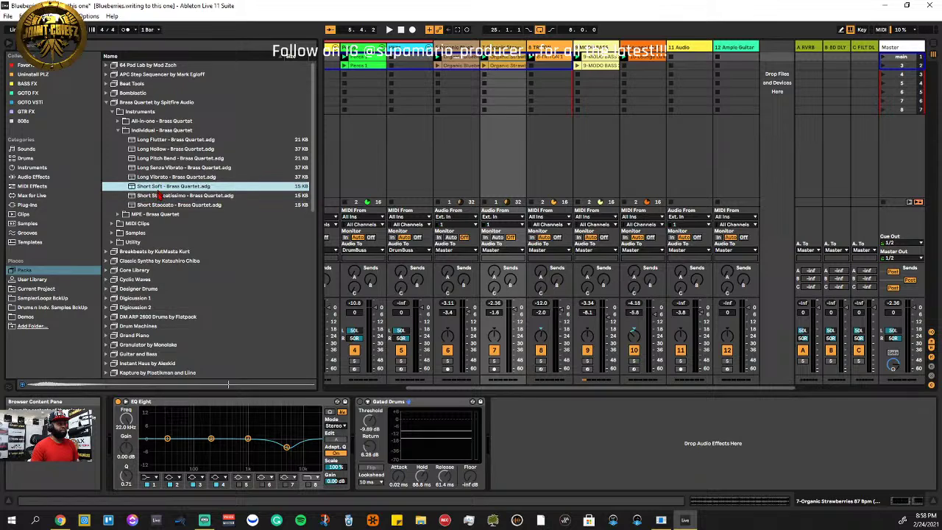
{"action": "left_click_drag", "start_coordinate": [157, 187], "coordinate": [776, 134]}
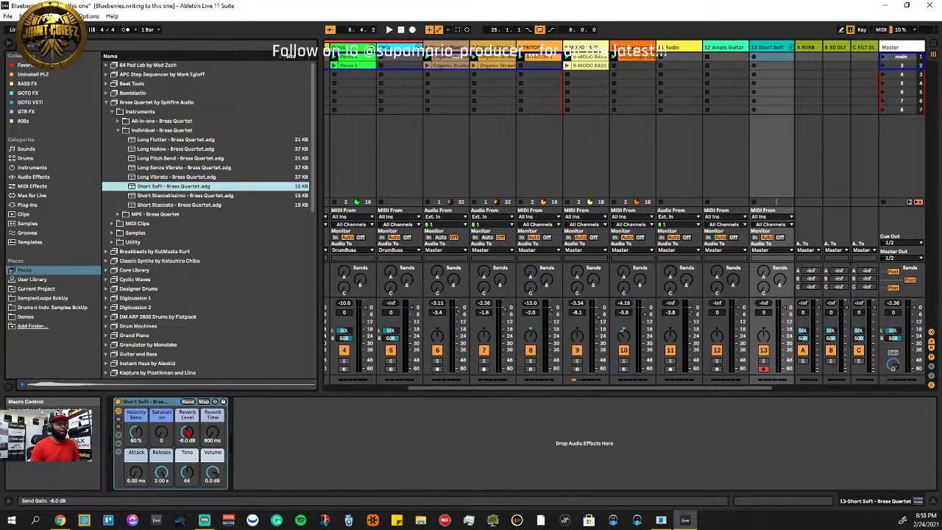
Expand the Short Soft rack to 16 macro controls, and reduce it to a single macro
{"action": "left_click", "coordinate": [121, 425]}
{"action": "left_click", "coordinate": [120, 425]}
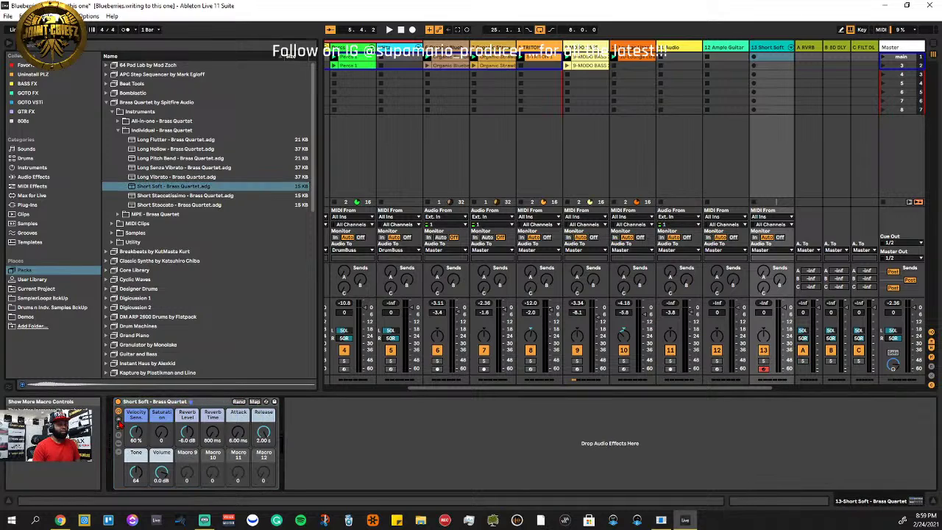
{"action": "left_click", "coordinate": [119, 426]}
{"action": "left_click", "coordinate": [120, 425]}
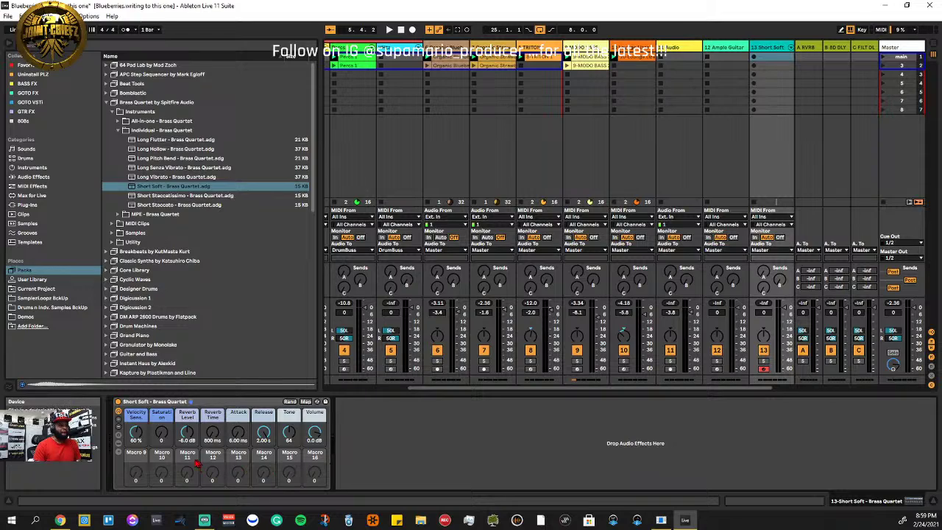
{"action": "left_click", "coordinate": [121, 431]}
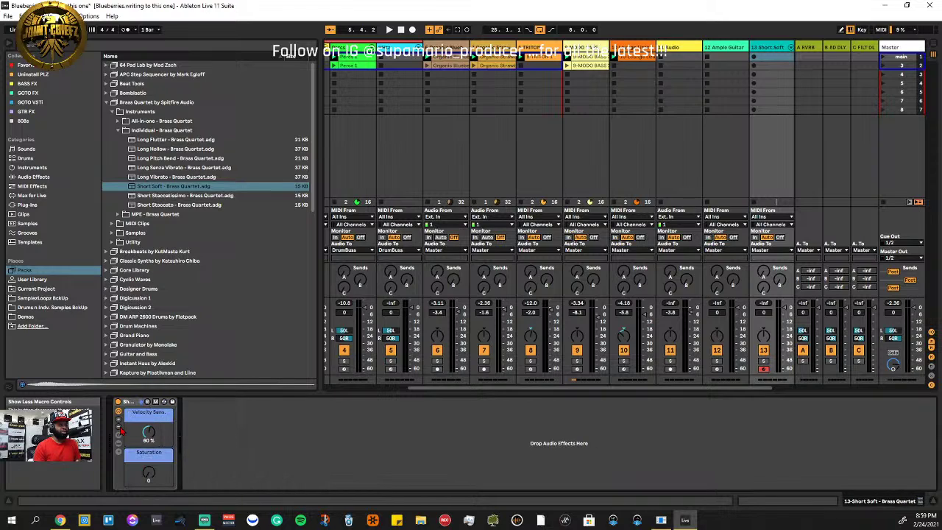
{"action": "left_click", "coordinate": [122, 430]}
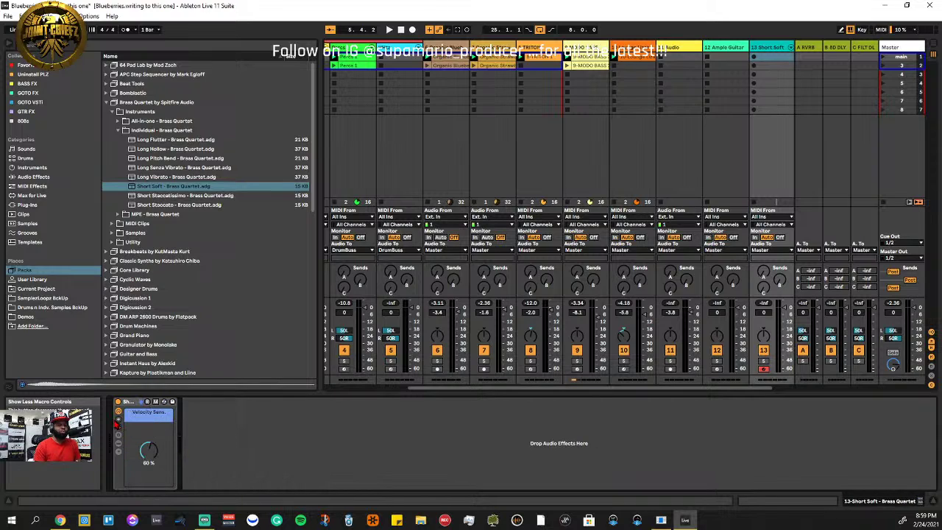
Bring the Short Soft rack back up to 16 macro controls, and cut it down to eight
{"action": "left_click", "coordinate": [119, 422]}
{"action": "left_click", "coordinate": [119, 422]}
{"action": "left_click", "coordinate": [119, 423]}
{"action": "left_click", "coordinate": [119, 423]}
{"action": "left_click", "coordinate": [119, 423]}
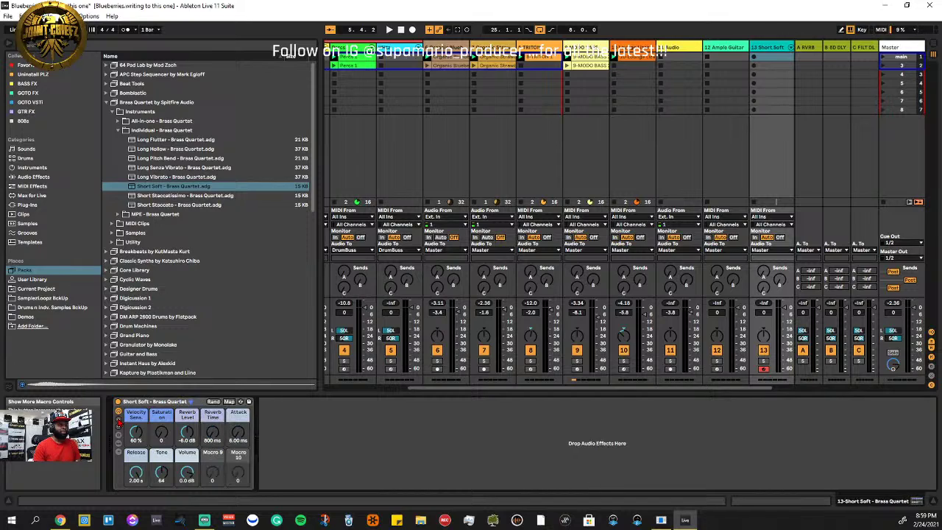
{"action": "left_click", "coordinate": [119, 423]}
{"action": "left_click", "coordinate": [119, 423]}
{"action": "left_click", "coordinate": [120, 422]}
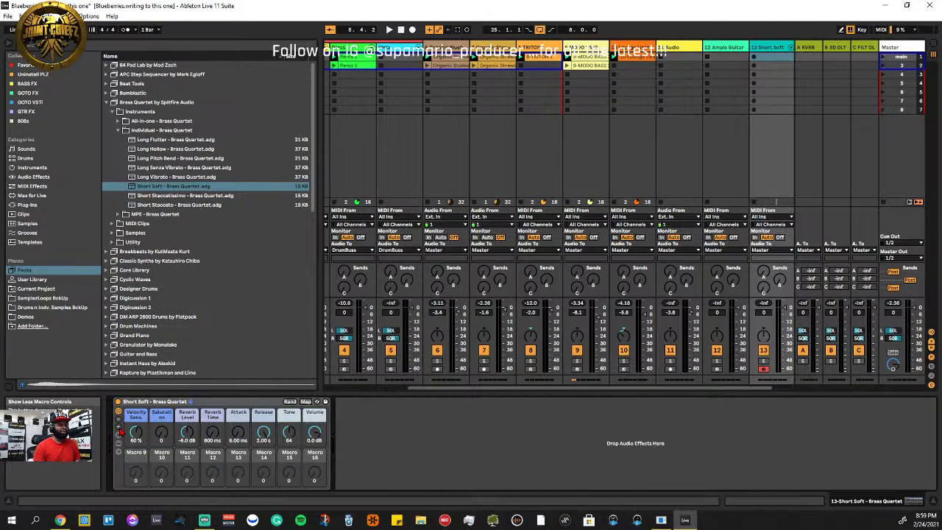
{"action": "left_click", "coordinate": [122, 431]}
{"action": "left_click", "coordinate": [122, 431]}
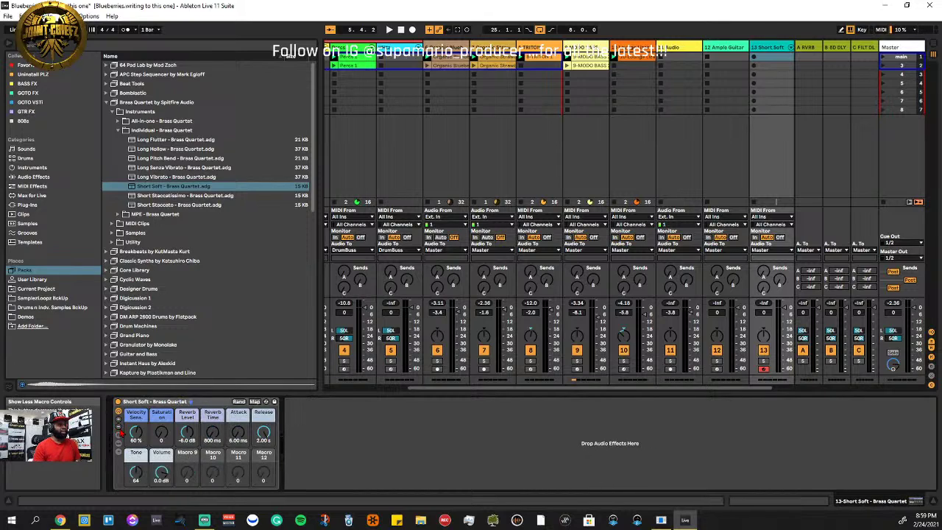
{"action": "left_click", "coordinate": [121, 433]}
{"action": "left_click", "coordinate": [122, 432]}
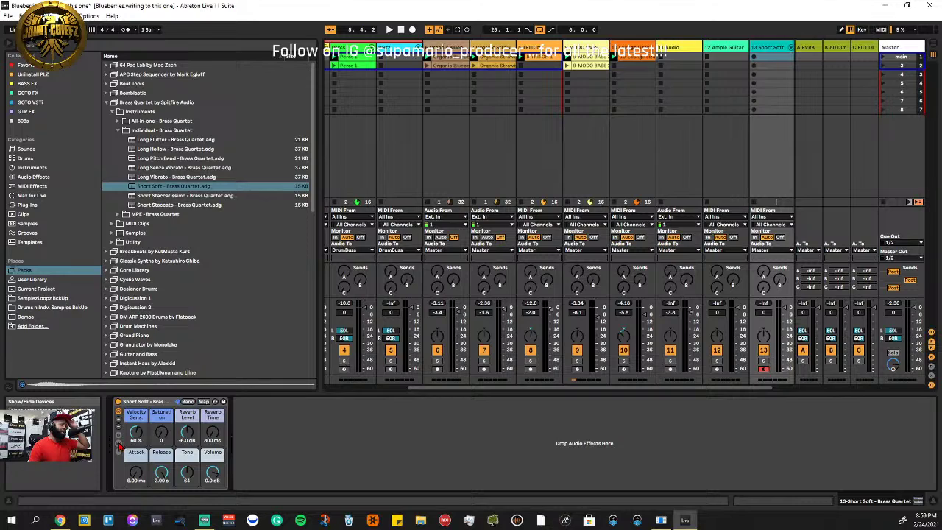
Show and hide the Short Soft rack's devices, chain list and macro controls to examine its views
{"action": "left_click", "coordinate": [119, 442]}
{"action": "left_click", "coordinate": [120, 442]}
{"action": "left_click", "coordinate": [120, 453]}
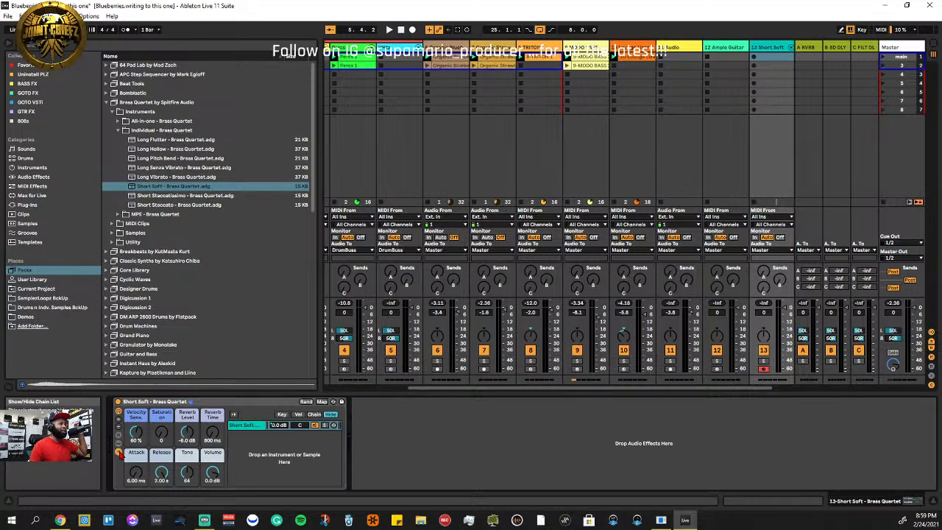
{"action": "left_click", "coordinate": [120, 453]}
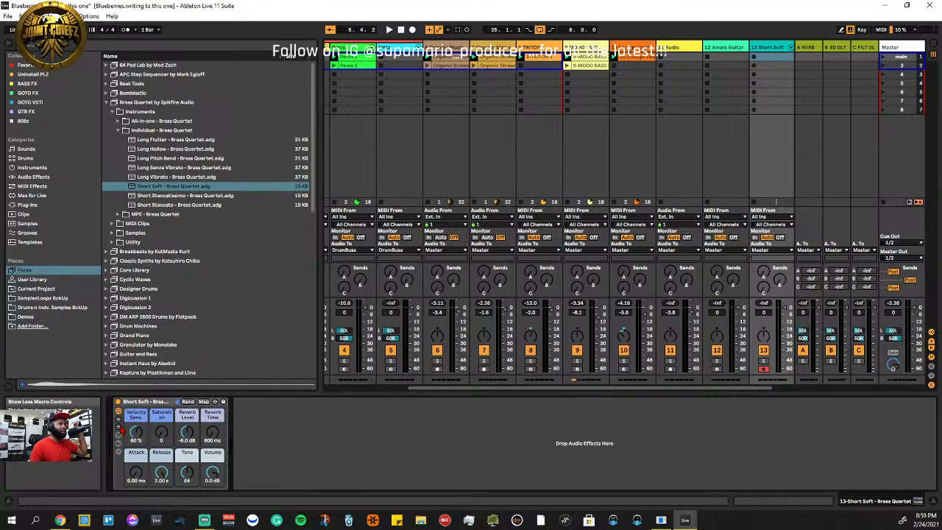
{"action": "left_click", "coordinate": [119, 412]}
{"action": "left_click", "coordinate": [119, 412]}
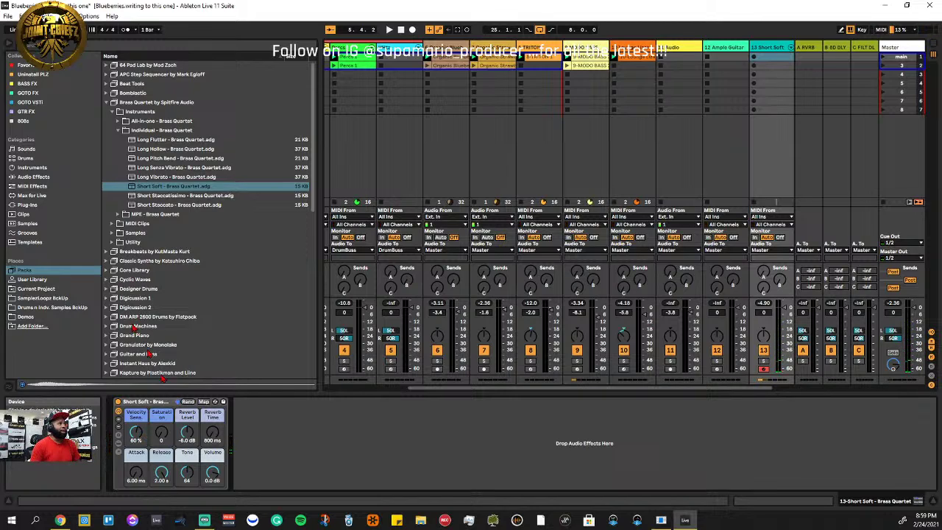
Cut the Short Soft rack from track 13 and load the Long All-in-one - Brass Quartet preset in its place
{"action": "left_click", "coordinate": [119, 130]}
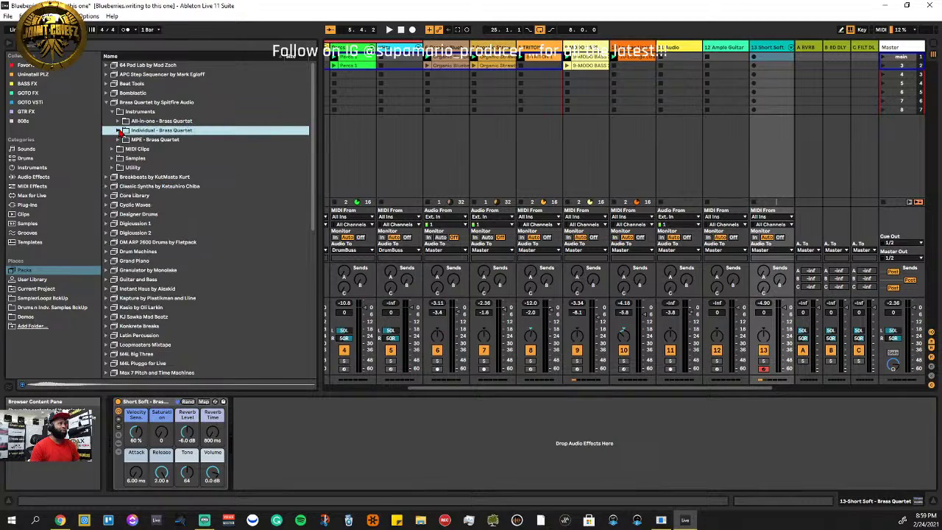
{"action": "right_click", "coordinate": [165, 402]}
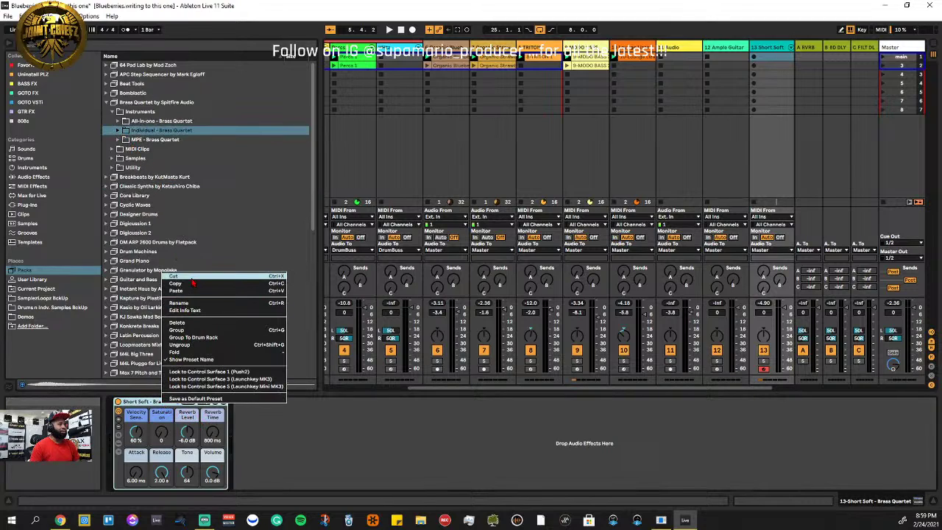
{"action": "left_click", "coordinate": [190, 277]}
{"action": "left_click", "coordinate": [144, 121]}
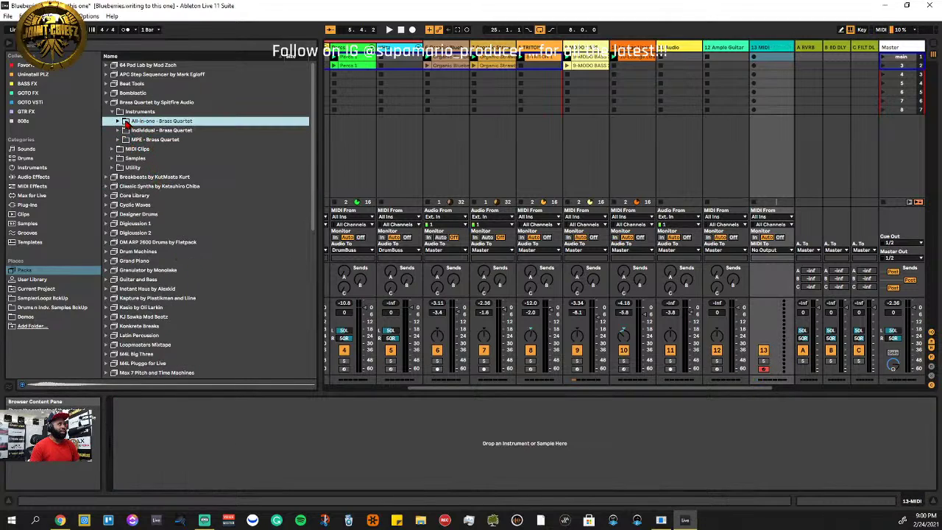
{"action": "left_click", "coordinate": [120, 121]}
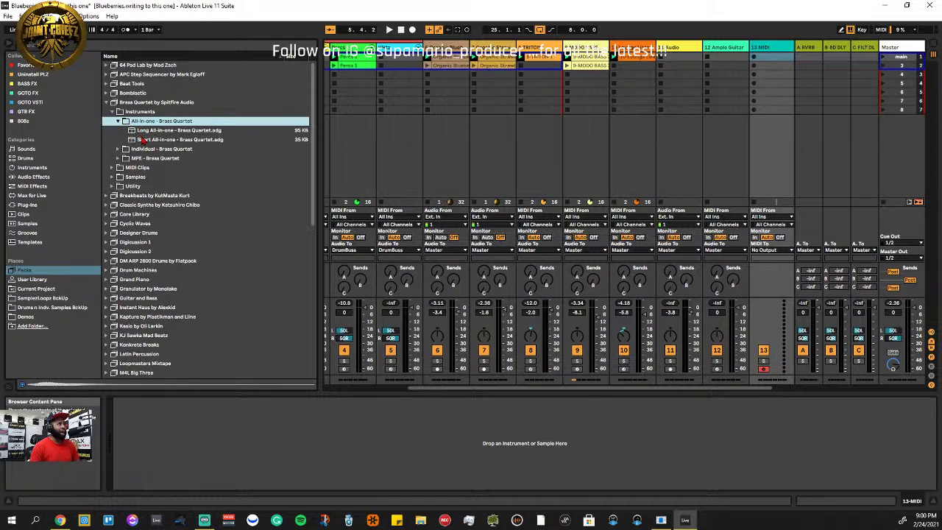
{"action": "left_click", "coordinate": [145, 134]}
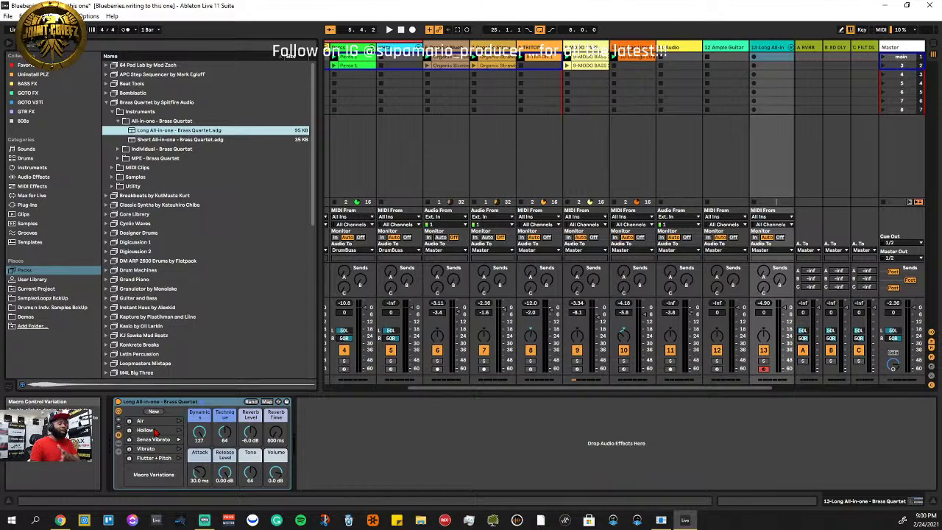
Audition macro variations of the Long All-in-one rack, including Hollow and Air, ending with Technique at 90
{"action": "left_click", "coordinate": [154, 433]}
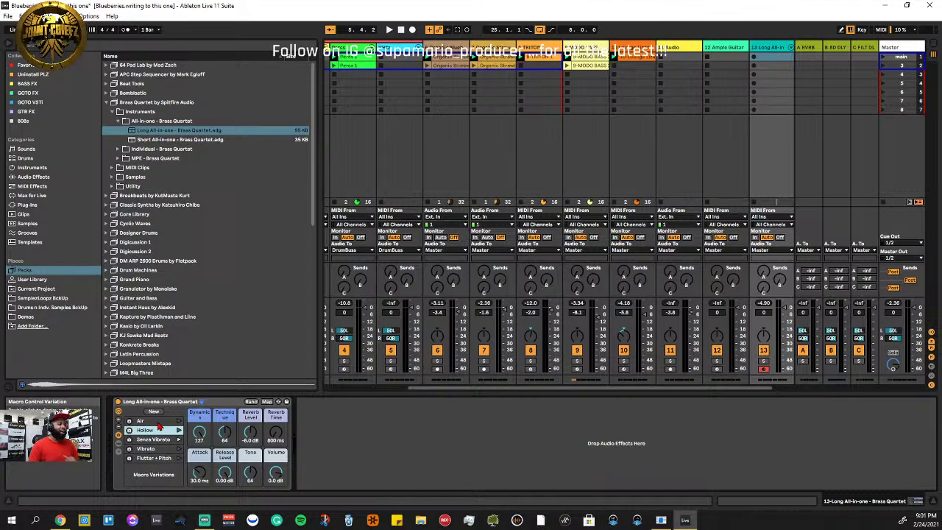
{"action": "left_click", "coordinate": [179, 430]}
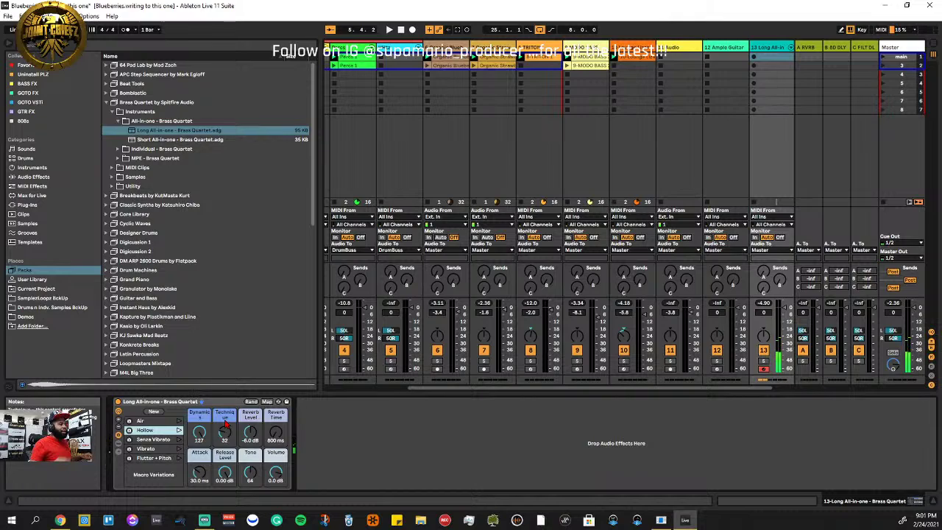
{"action": "left_click", "coordinate": [178, 422]}
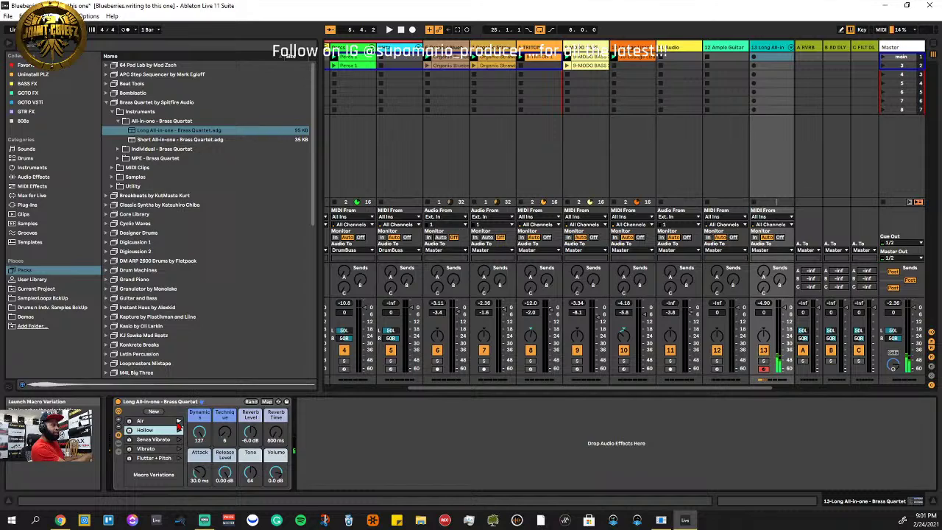
{"action": "left_click", "coordinate": [178, 428]}
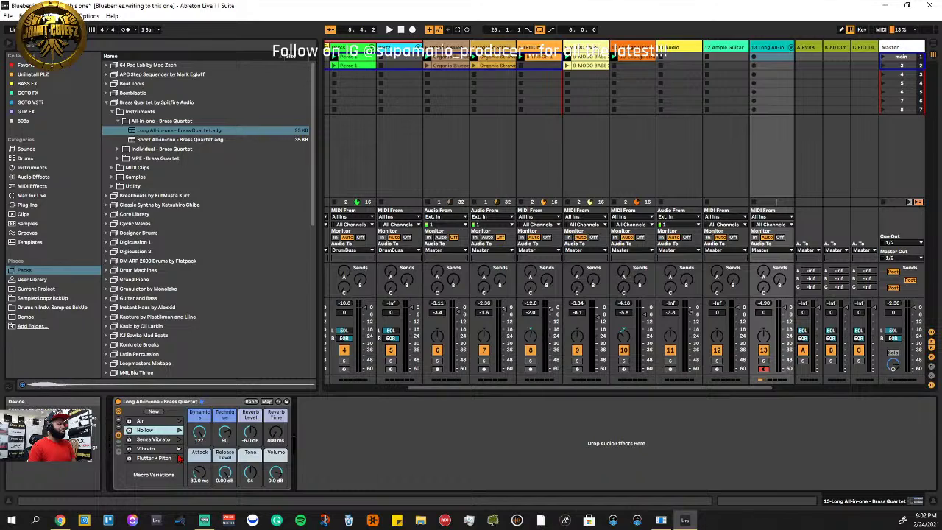
Audition the Long All-in-one rack's Flutter + Pitch and Senza Vibrato macro variations, and show the rack's devices
{"action": "left_click", "coordinate": [179, 457]}
{"action": "left_click", "coordinate": [179, 458]}
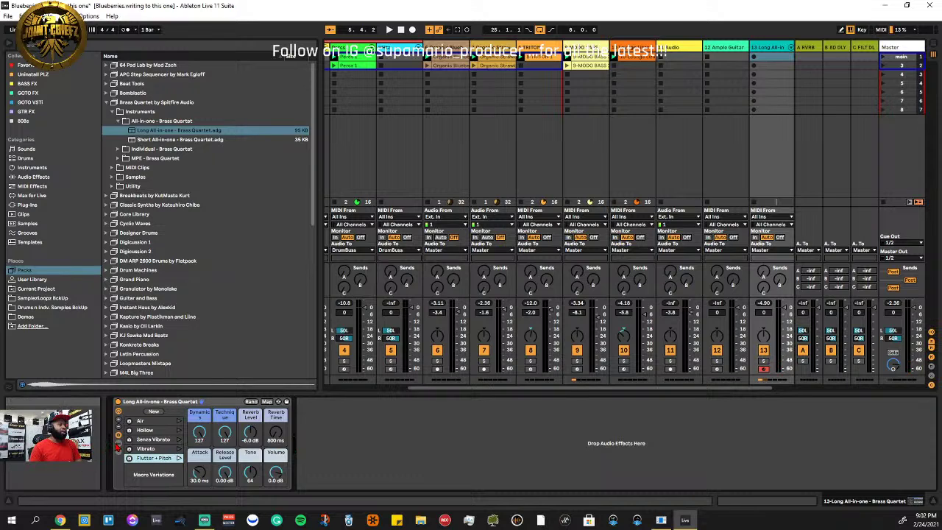
{"action": "left_click", "coordinate": [119, 448]}
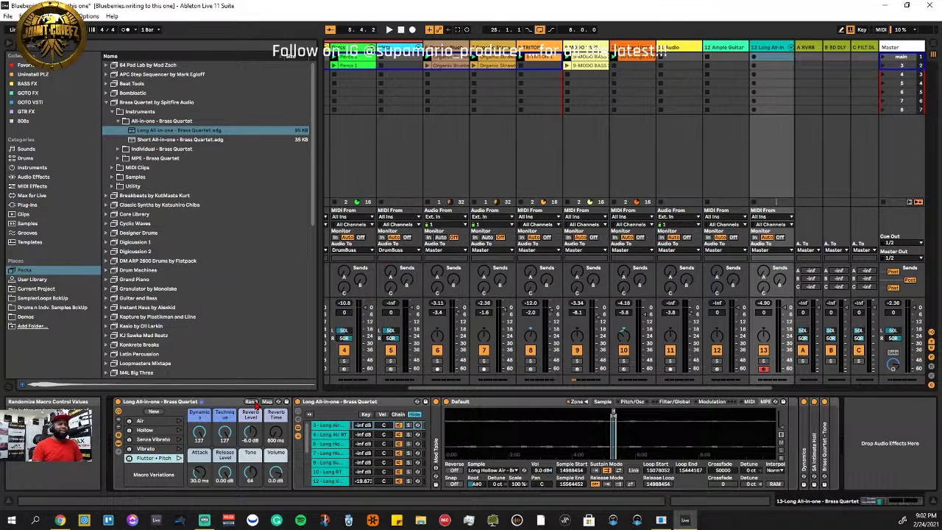
{"action": "left_click", "coordinate": [179, 439]}
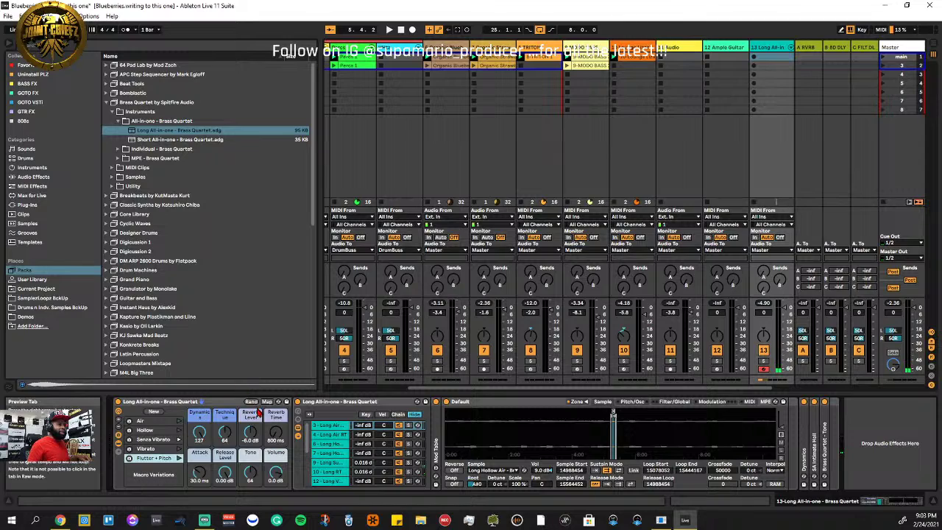
Randomize the Long All-in-one rack's macro values five times to audition different brass sounds
{"action": "left_click", "coordinate": [251, 402]}
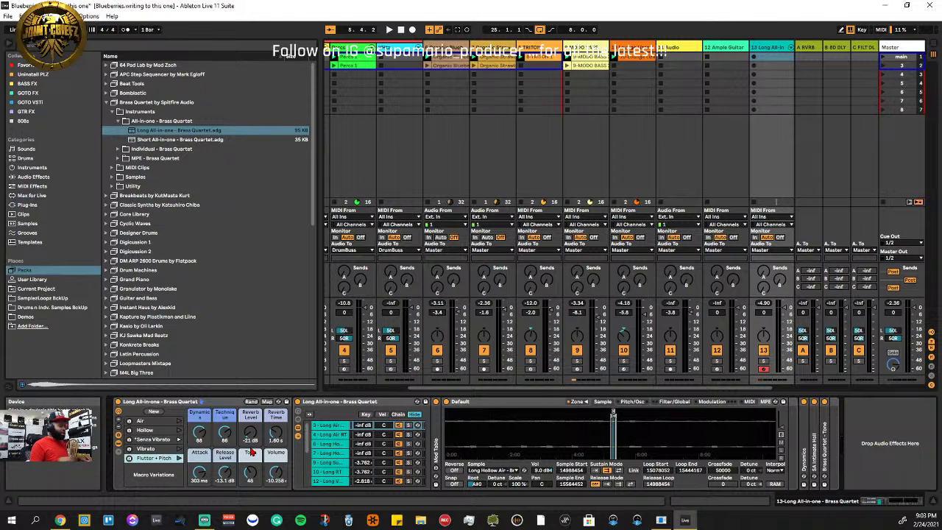
{"action": "left_click", "coordinate": [251, 402]}
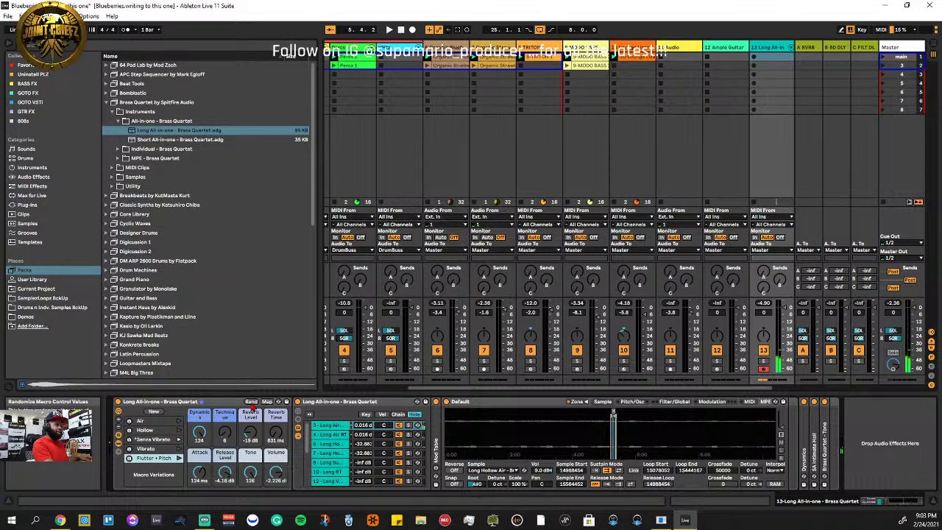
{"action": "left_click", "coordinate": [251, 402]}
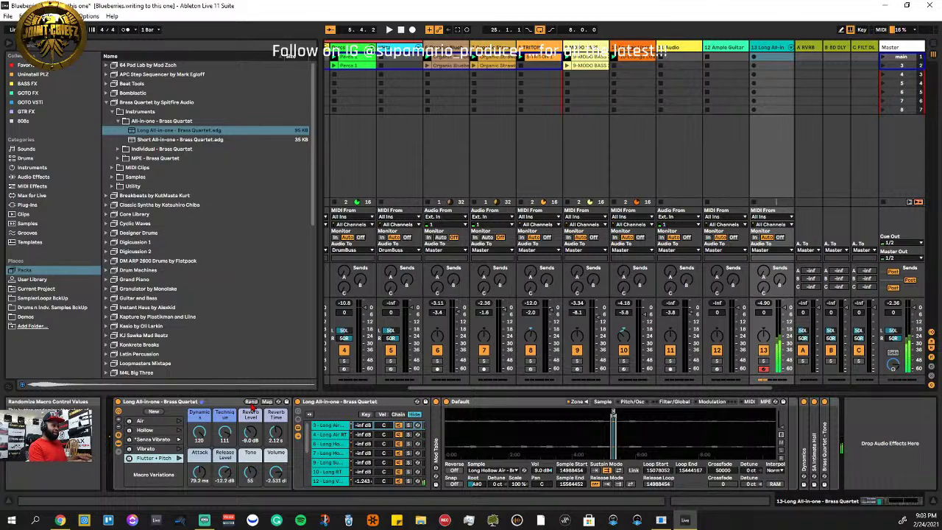
{"action": "left_click", "coordinate": [251, 403]}
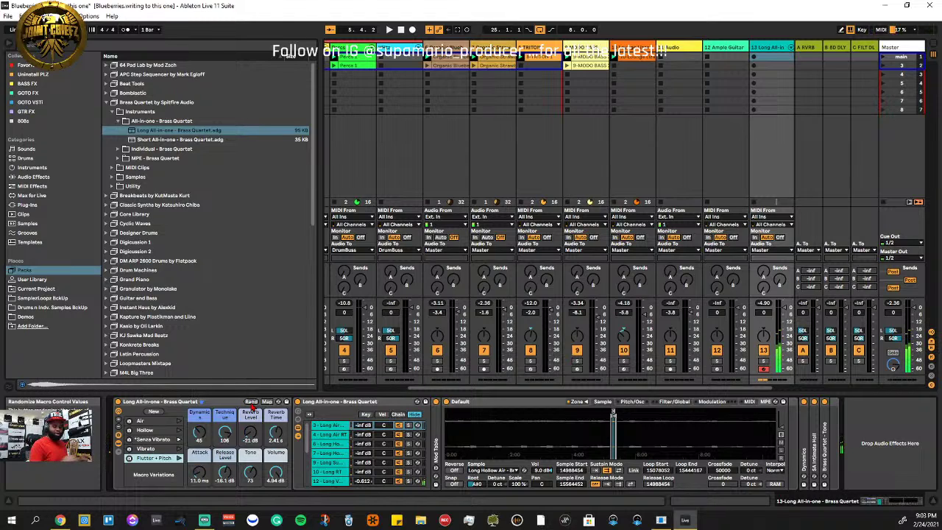
{"action": "left_click", "coordinate": [251, 403]}
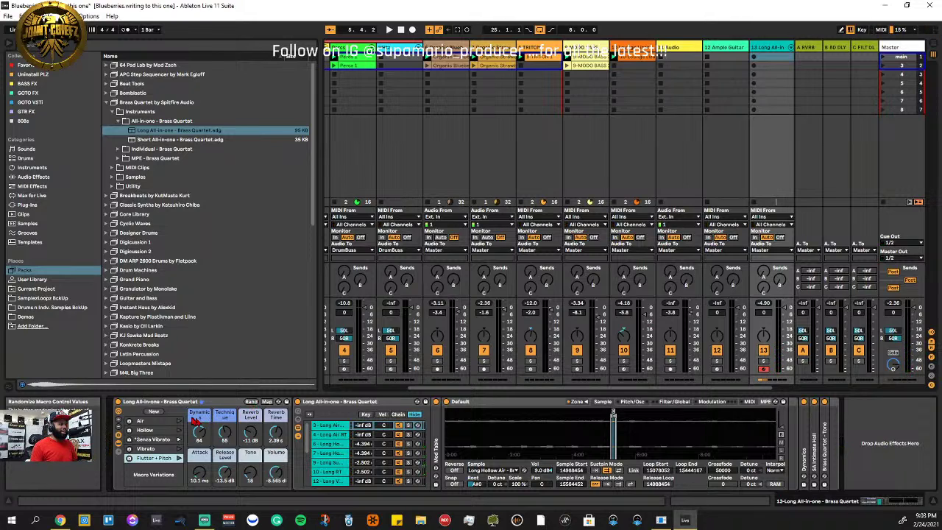
Store the randomized macro values as a new macro variation, and delete that variation again
{"action": "left_click", "coordinate": [153, 413]}
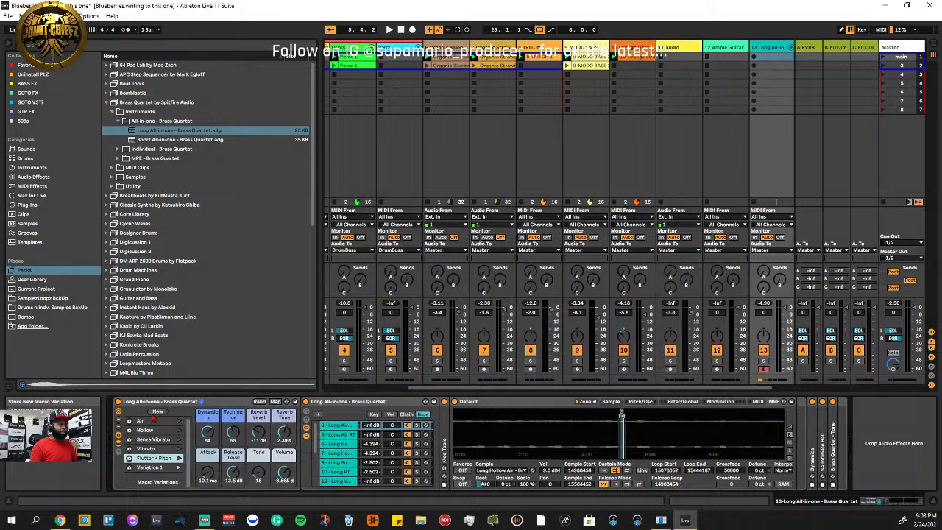
{"action": "right_click", "coordinate": [152, 469]}
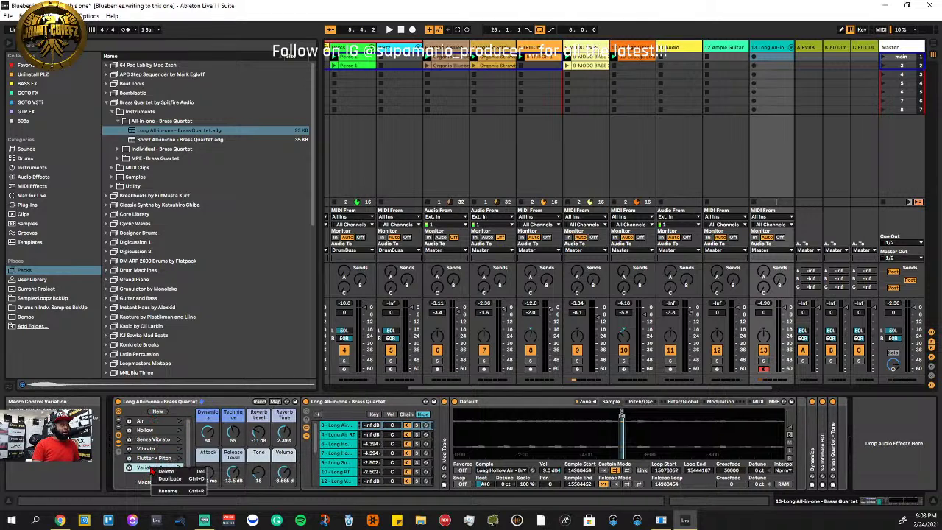
{"action": "left_click", "coordinate": [184, 494]}
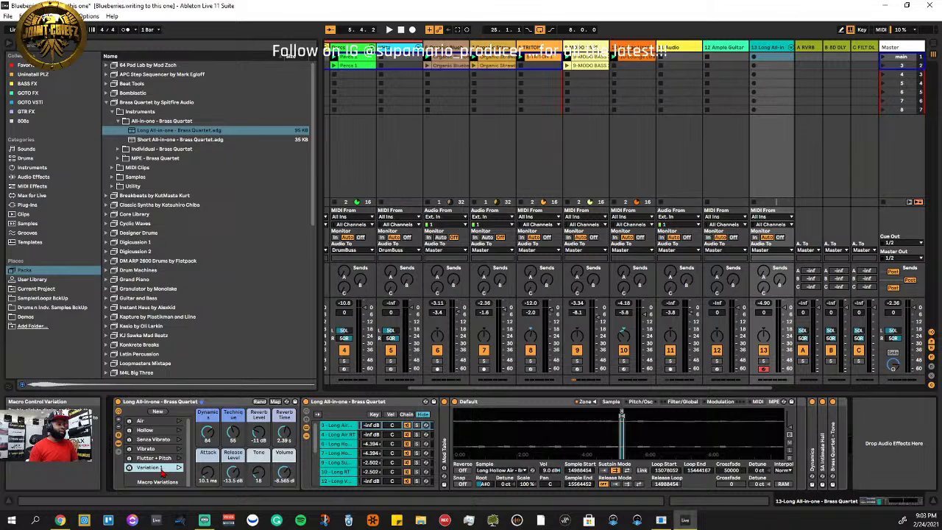
{"action": "right_click", "coordinate": [162, 471]}
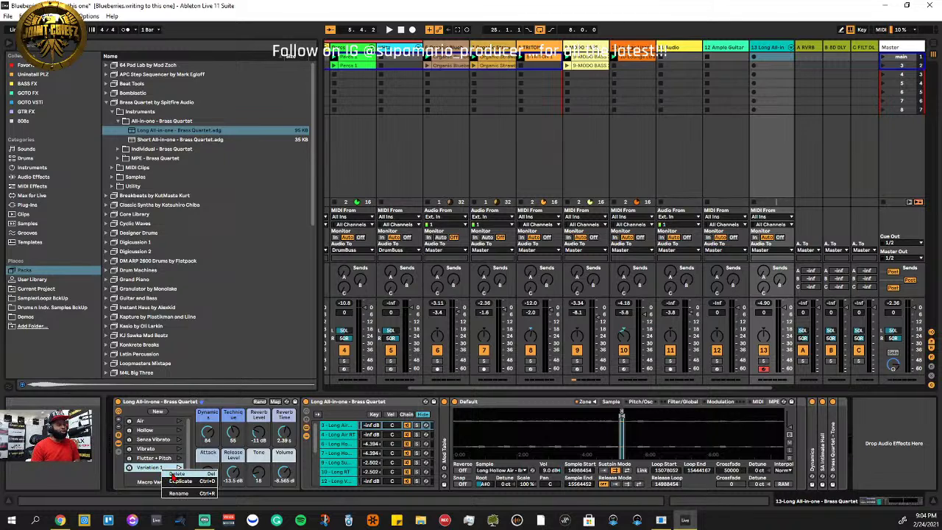
{"action": "left_click", "coordinate": [174, 475]}
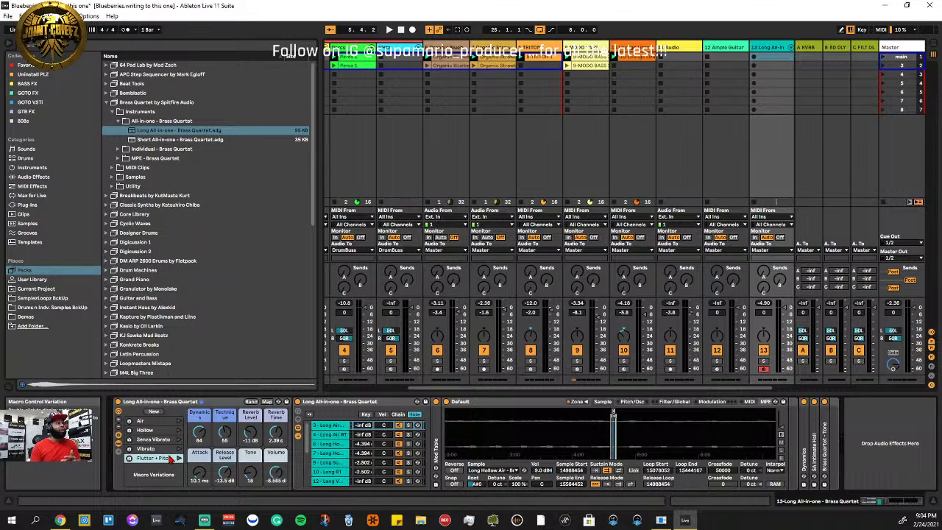
Open the 10-Lounge Lizard EP-4 1 clip on track 10 to view its notes
{"action": "left_click", "coordinate": [91, 16]}
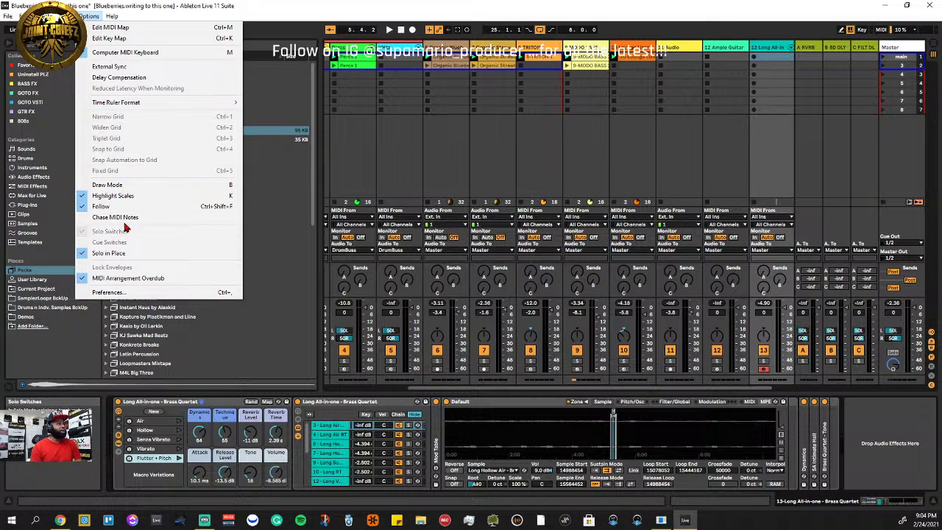
{"action": "left_click", "coordinate": [505, 145]}
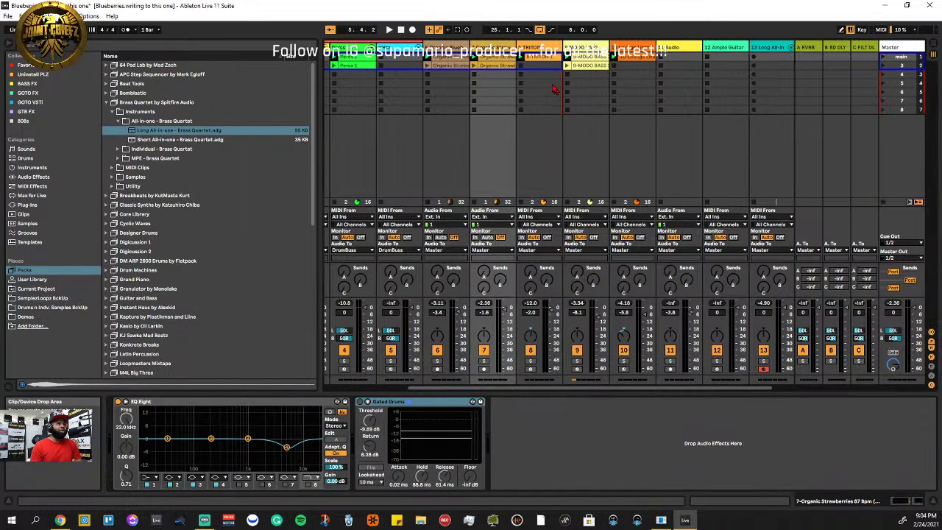
{"action": "left_click", "coordinate": [626, 65]}
{"action": "left_click", "coordinate": [289, 333]}
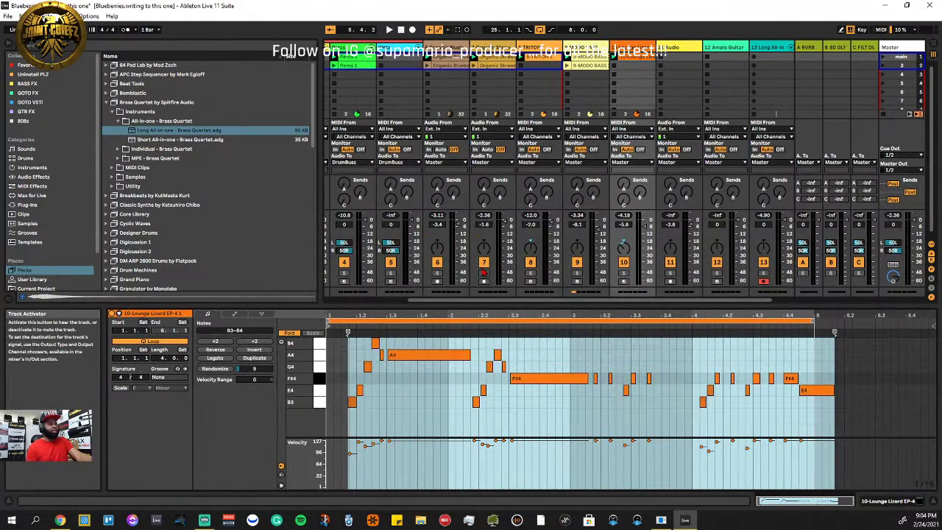
Switch to the Arrangement and return playback of all tracks to the arrangement clips
{"action": "key", "text": "Tab"}
{"action": "key", "text": "Tab"}
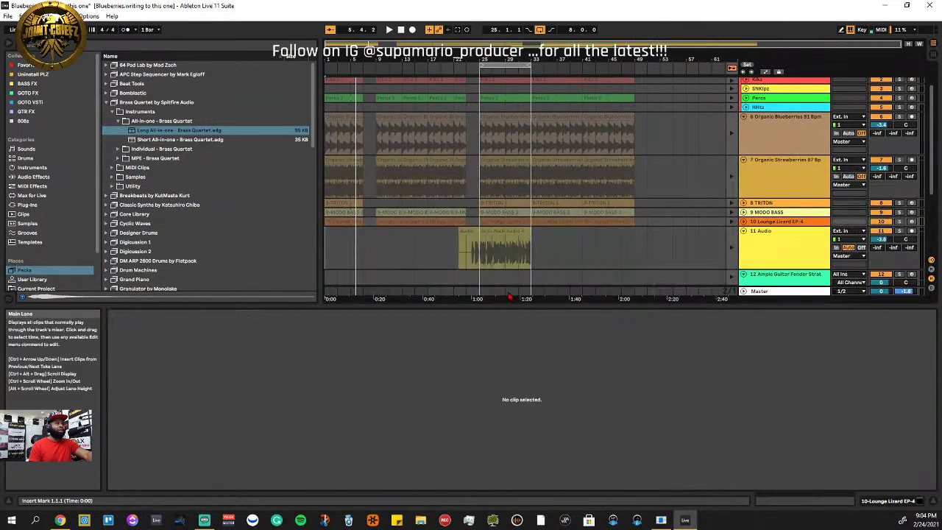
{"action": "key", "text": "Tab"}
{"action": "left_click", "coordinate": [765, 72]}
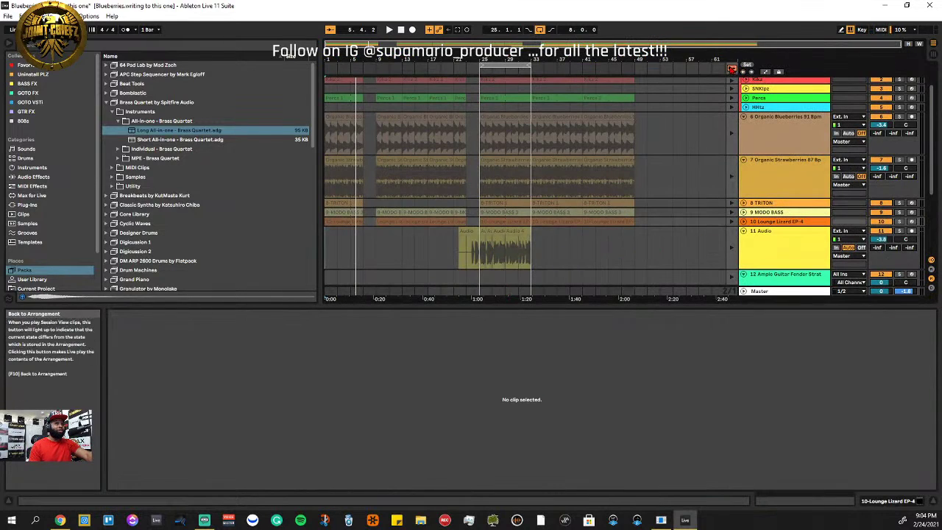
{"action": "scroll", "coordinate": [520, 119], "scroll_direction": "up", "scroll_amount": 1}
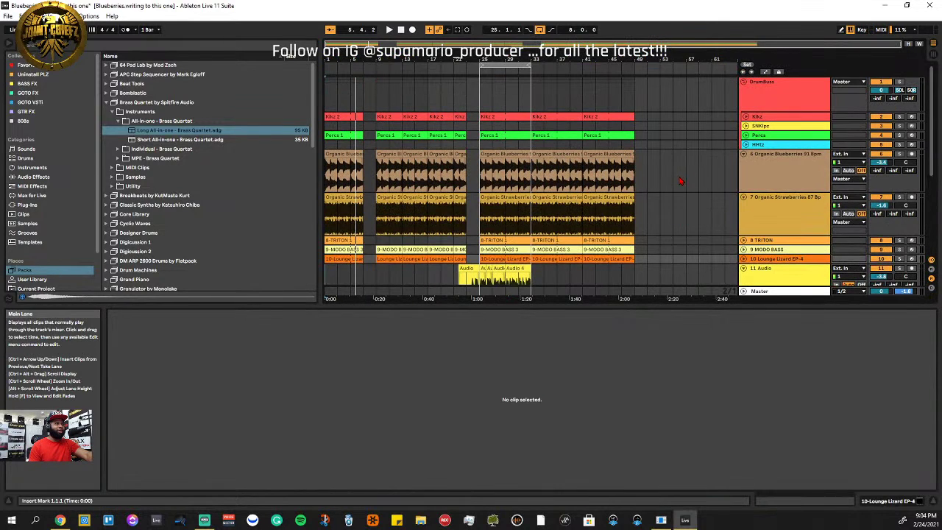
Select the Kikz 2 and Percs 1 arrangement clips from bar 25 together to view both in one note editor
{"action": "left_click", "coordinate": [510, 117]}
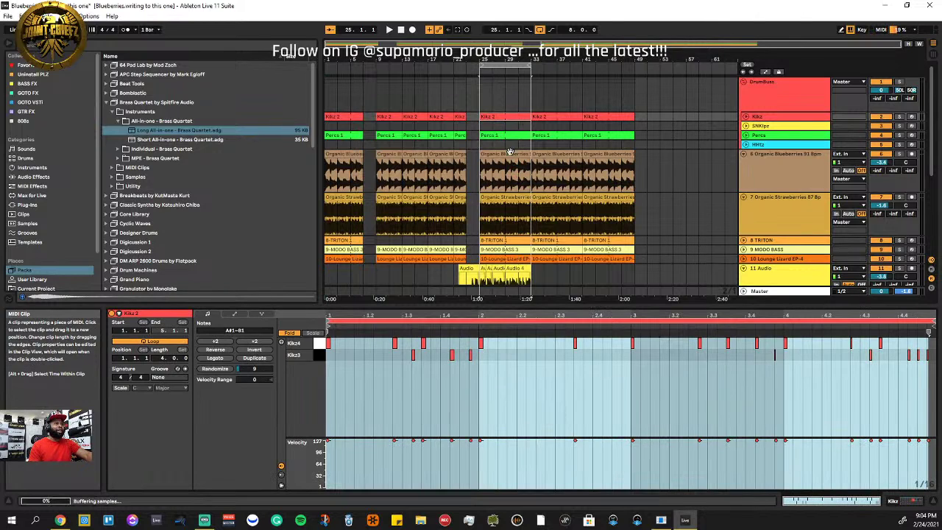
{"action": "left_click", "coordinate": [503, 137]}
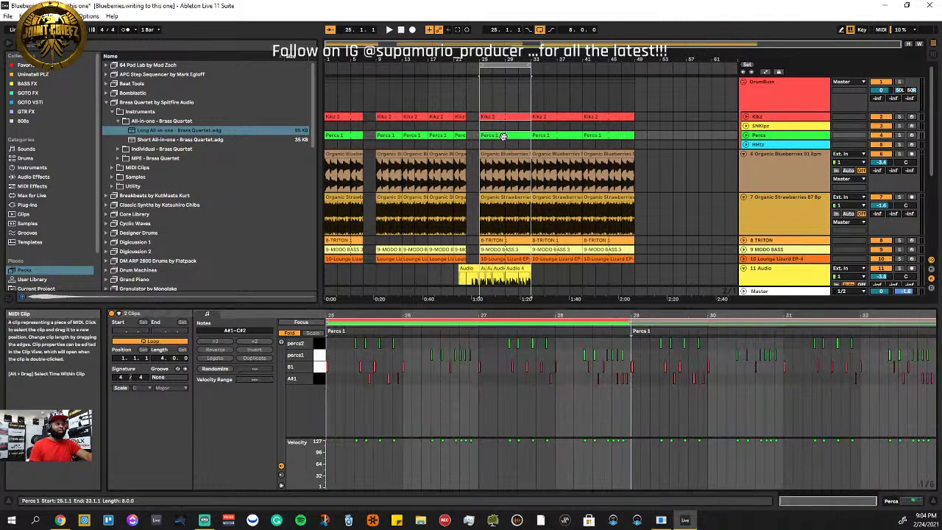
{"action": "left_click", "coordinate": [634, 109]}
{"action": "left_click", "coordinate": [503, 116]}
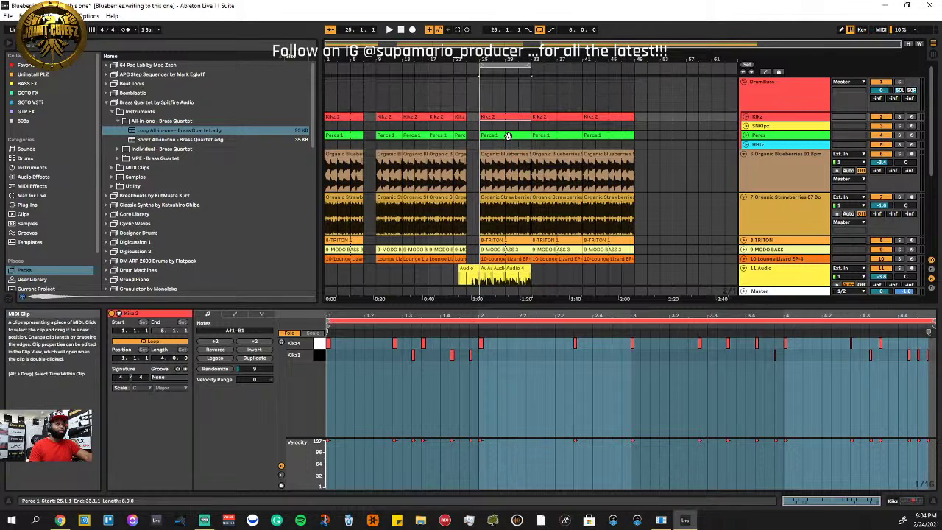
{"action": "left_click", "coordinate": [508, 137], "text": "shift"}
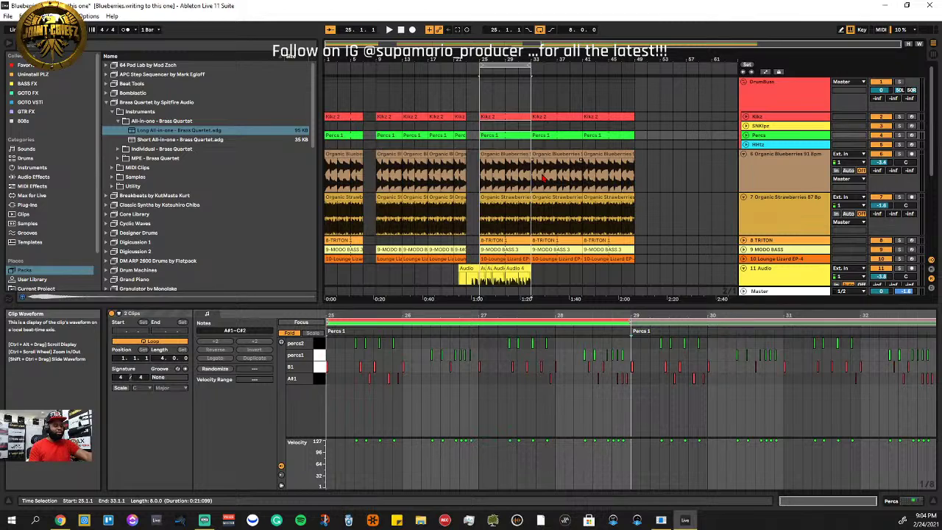
Return to the Session and select the scene 3 Kikz 2 and Percs 1 clips together for multi-clip editing
{"action": "key", "text": "Tab"}
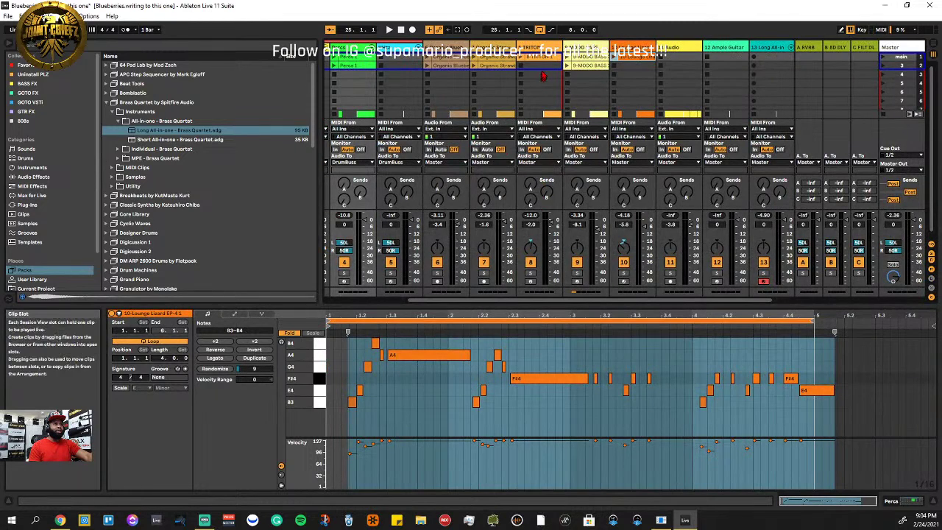
{"action": "left_click_drag", "start_coordinate": [539, 301], "coordinate": [455, 301]}
{"action": "left_click", "coordinate": [387, 64]}
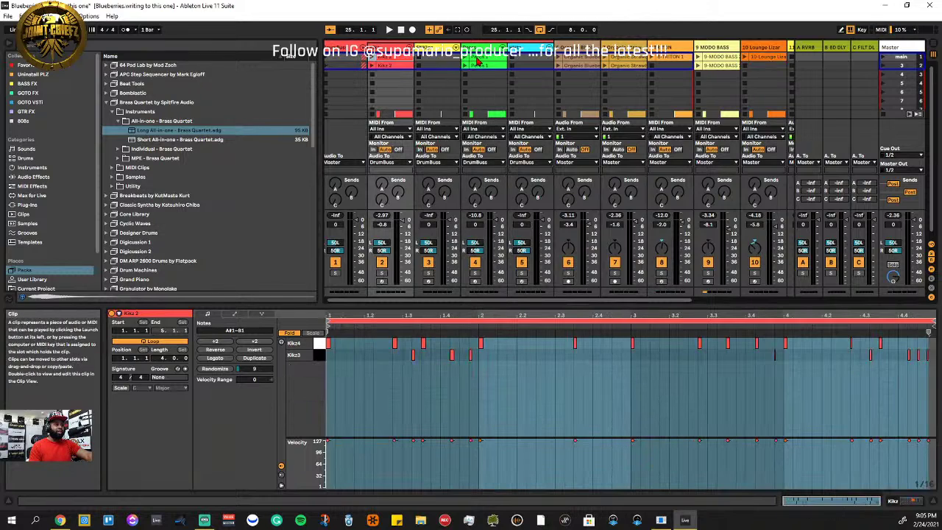
{"action": "left_click", "coordinate": [477, 64], "text": "shift"}
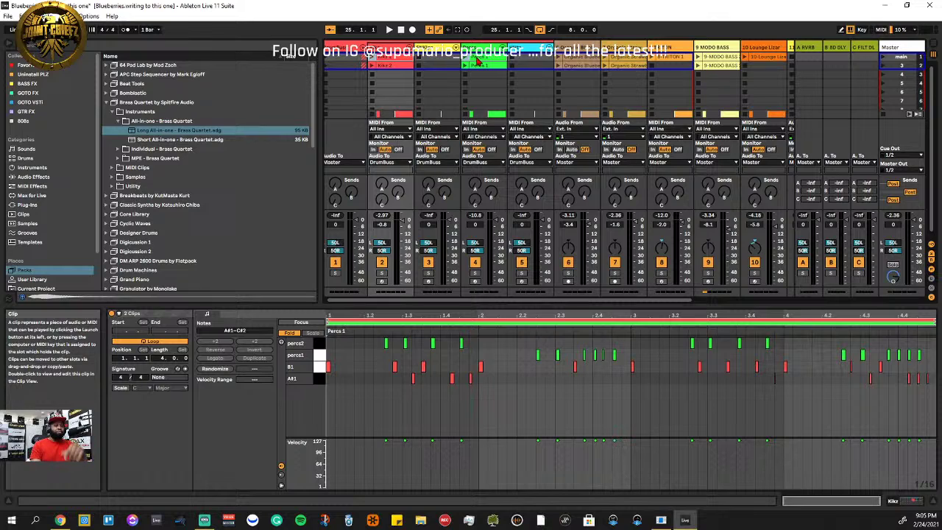
View the Kikz 2 and Percs 1 session clips individually, and reselect both for combined note editing
{"action": "left_click", "coordinate": [419, 65]}
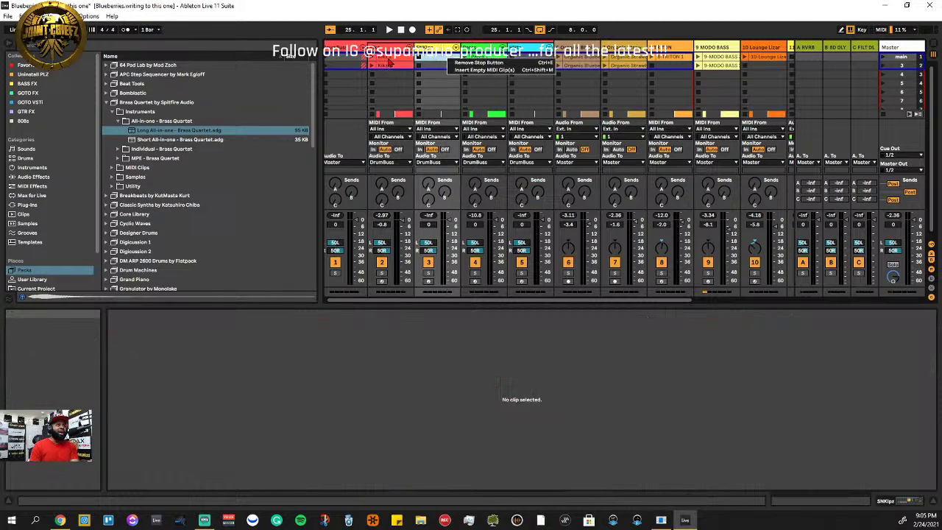
{"action": "left_click", "coordinate": [385, 64]}
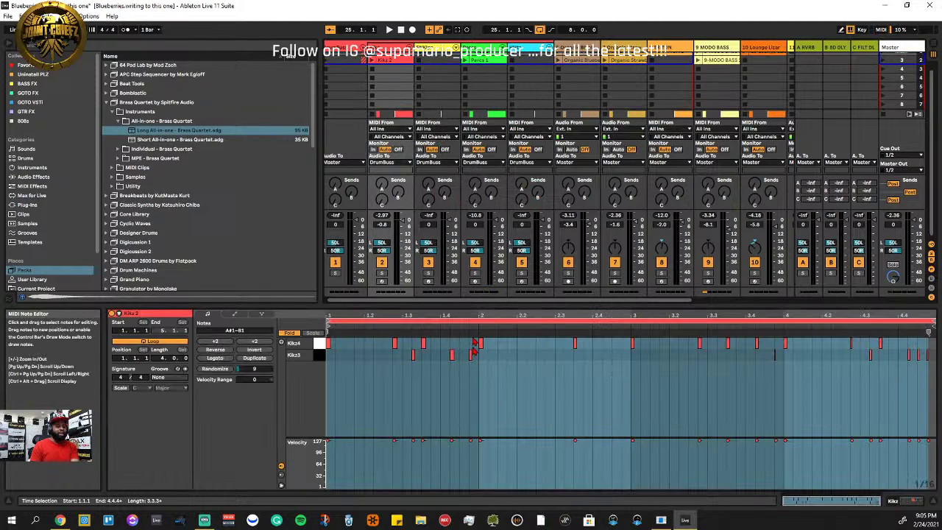
{"action": "left_click", "coordinate": [483, 63]}
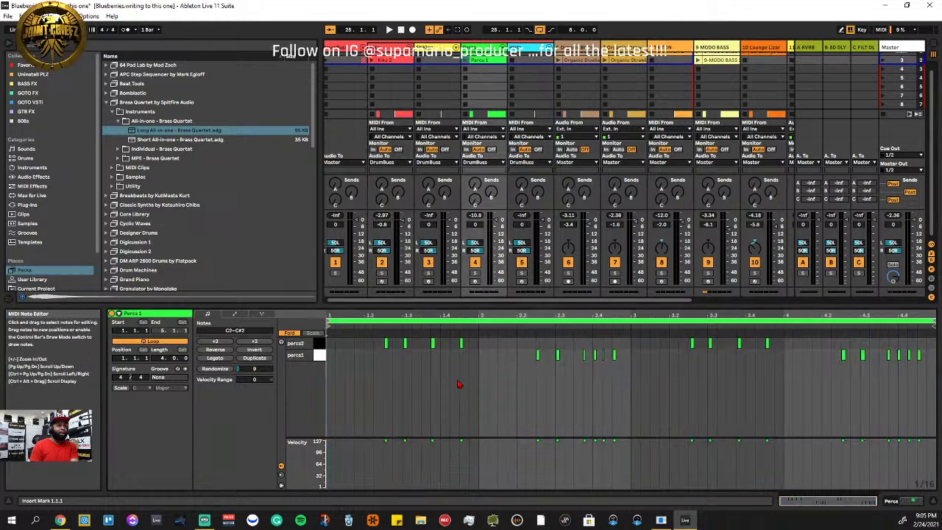
{"action": "left_click", "coordinate": [386, 65]}
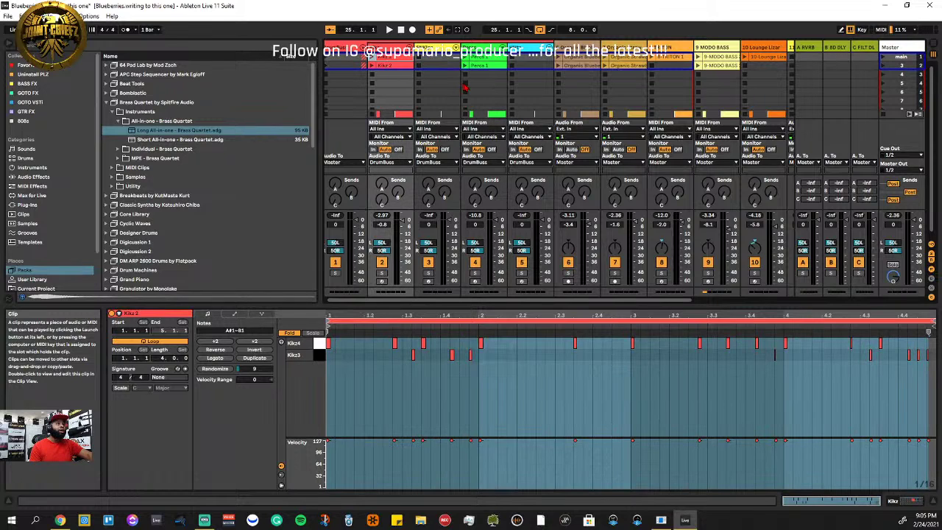
{"action": "left_click", "coordinate": [486, 62], "text": "ctrl"}
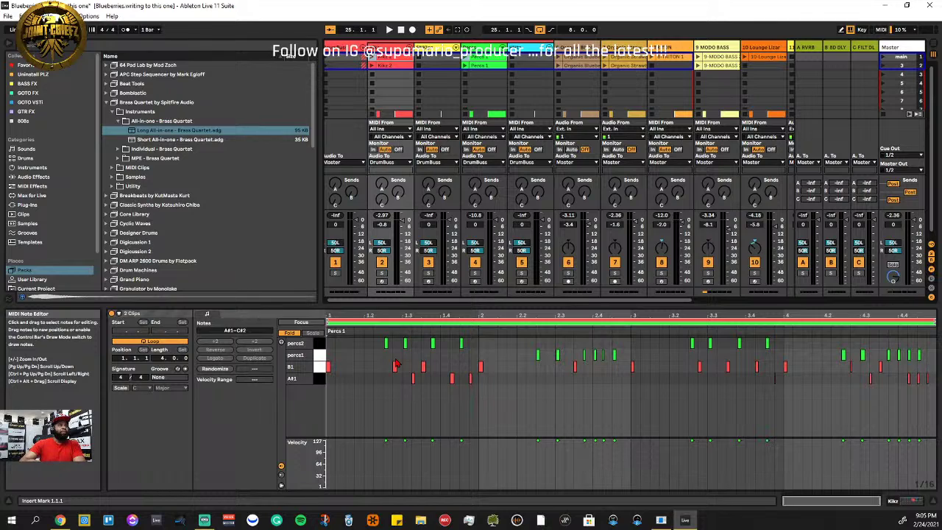
Move bar 3's first percs2 note to 3.2.1 and the nearby Kikz4 note to 3.3.1, and play the result
{"action": "key", "text": "space"}
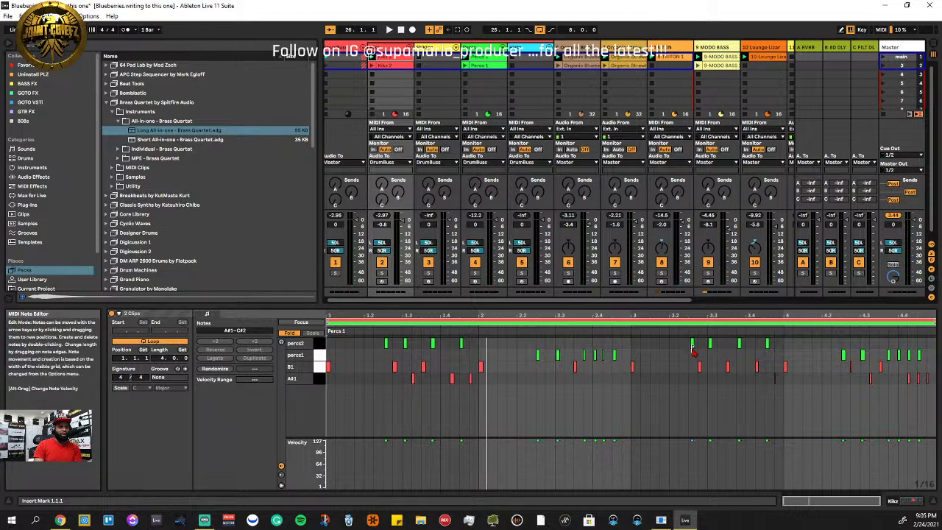
{"action": "left_click_drag", "start_coordinate": [693, 346], "coordinate": [673, 343]}
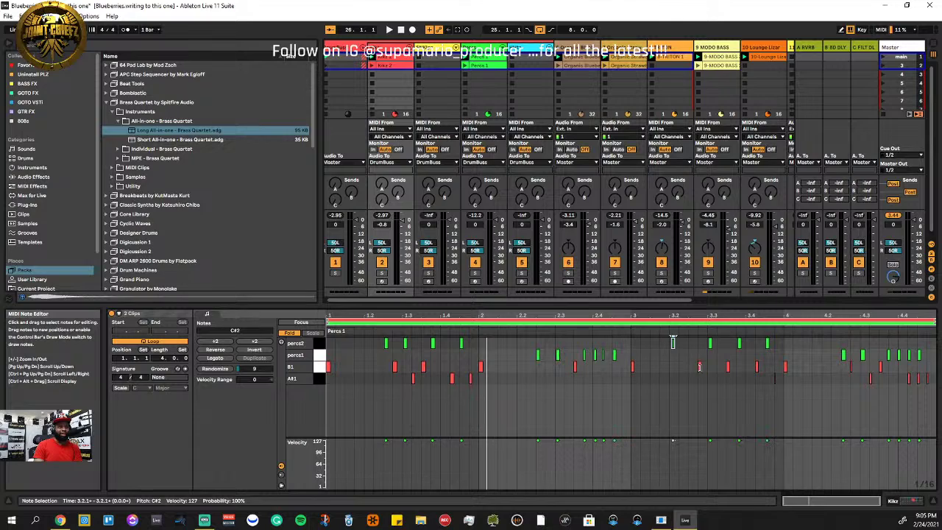
{"action": "left_click_drag", "start_coordinate": [701, 371], "coordinate": [708, 371]}
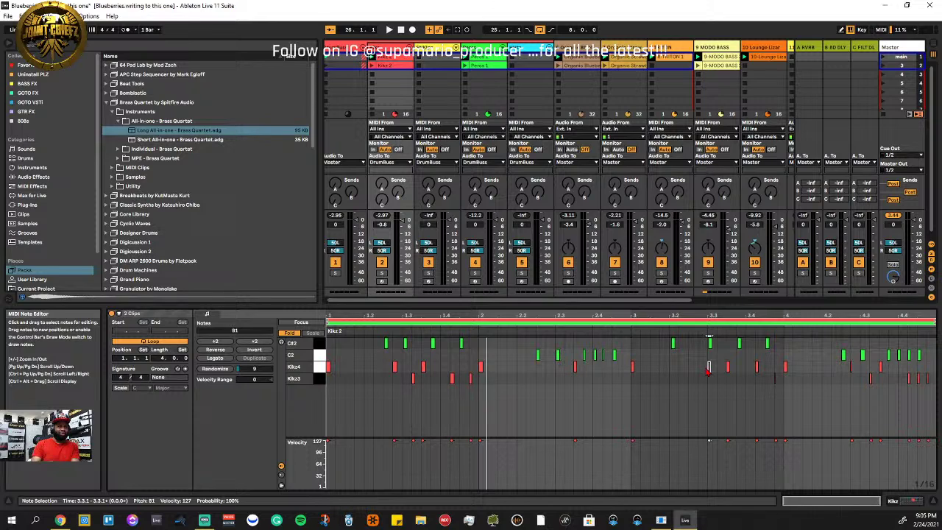
{"action": "key", "text": "space"}
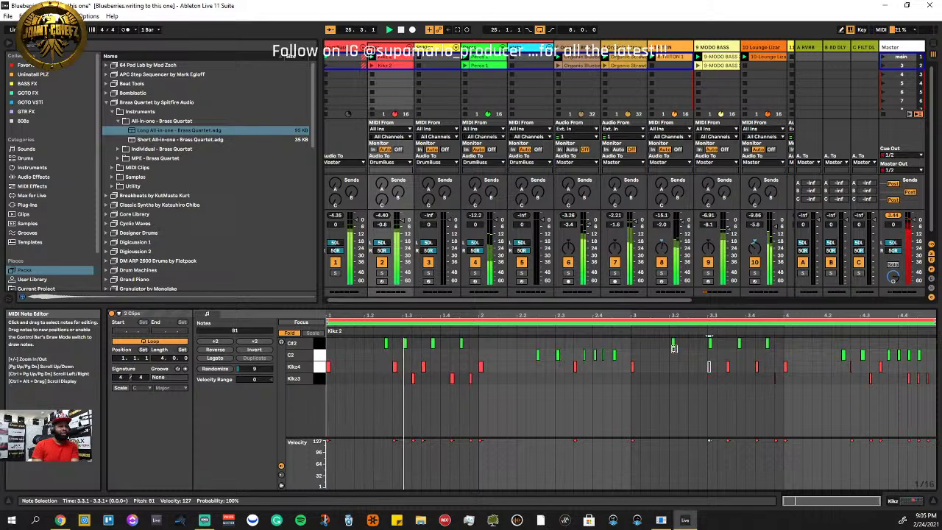
Move bar 3's first percs2 note to 3.2.3 and the nearby Kikz4 note to 3.2.4 while the beat plays
{"action": "left_click_drag", "start_coordinate": [672, 343], "coordinate": [690, 343]}
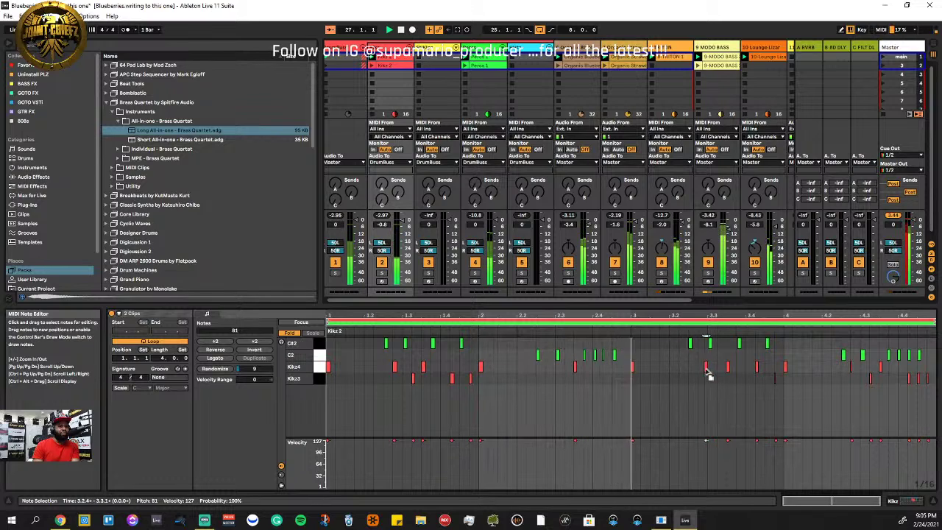
{"action": "left_click_drag", "start_coordinate": [708, 374], "coordinate": [703, 376]}
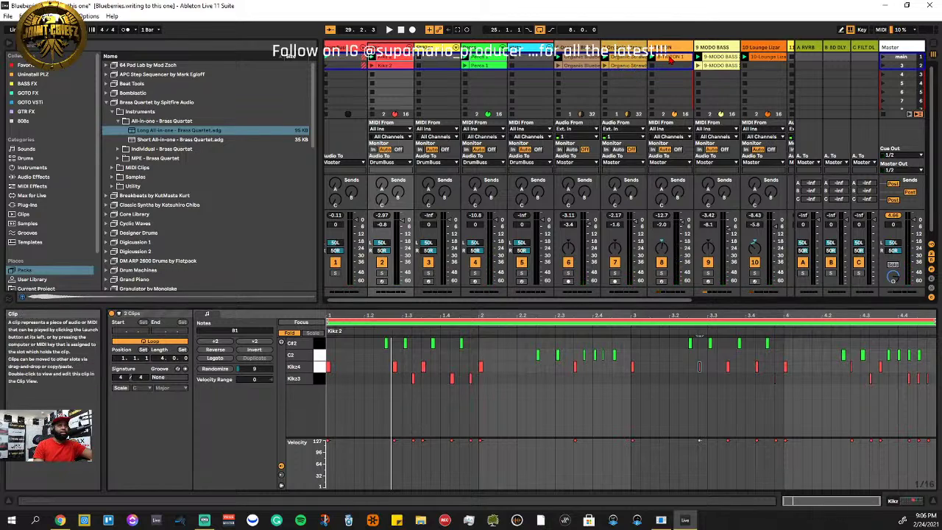
Add the 8-TRITON 1 clip and an Organic Strawberries audio clip to the multi-clip selection, and clear the selection
{"action": "left_click", "coordinate": [670, 61], "text": "ctrl"}
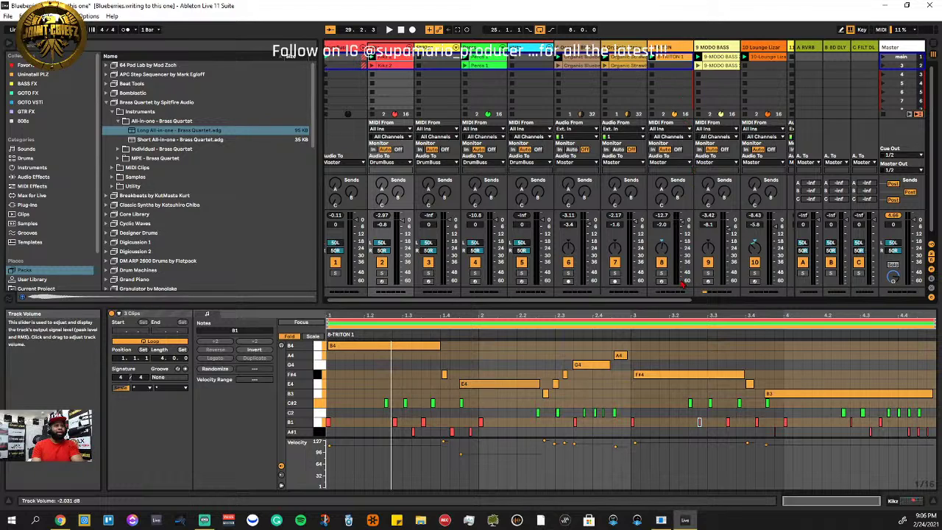
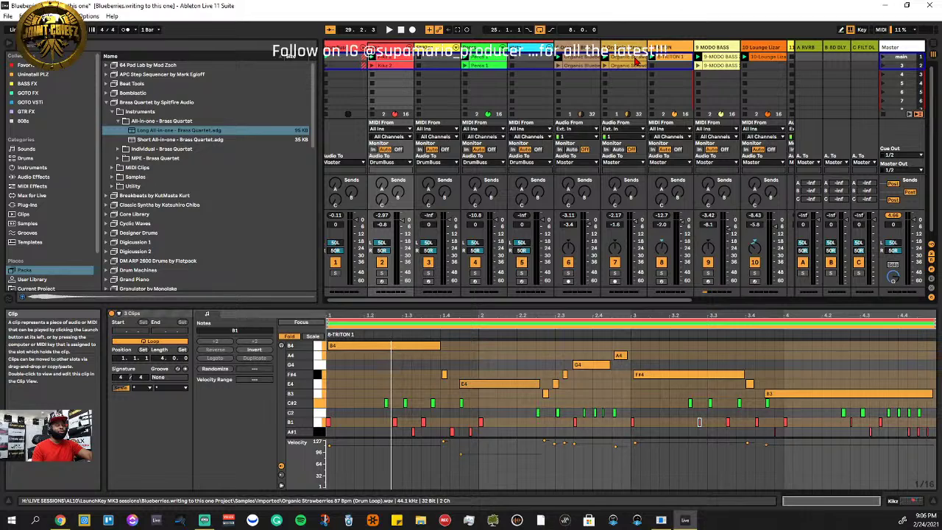
{"action": "left_click", "coordinate": [637, 63], "text": "shift"}
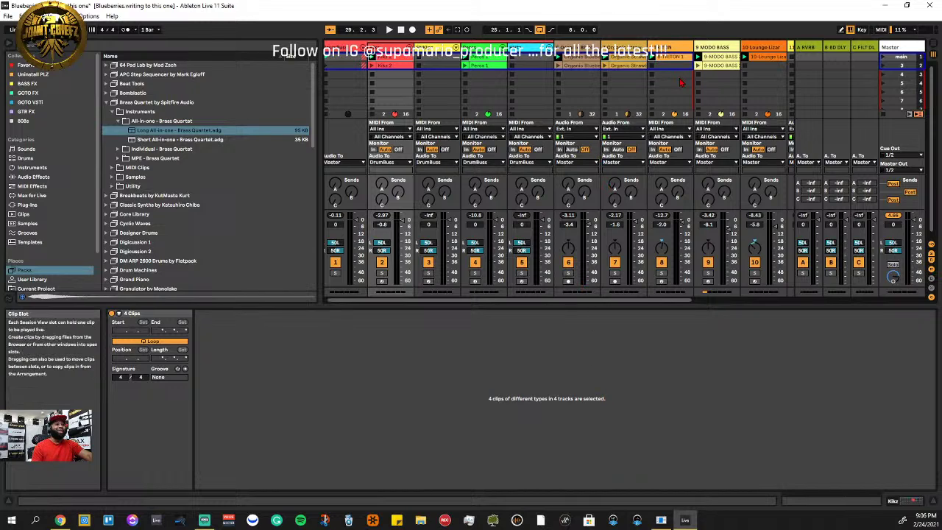
{"action": "left_click", "coordinate": [680, 76]}
Select the Kikz 2, Percs 1, 8-TRITON 1, 9-MODO BASS 3 and 10-Lounge Lizard EP-4 1 clips together in one note editor
{"action": "left_click", "coordinate": [397, 64]}
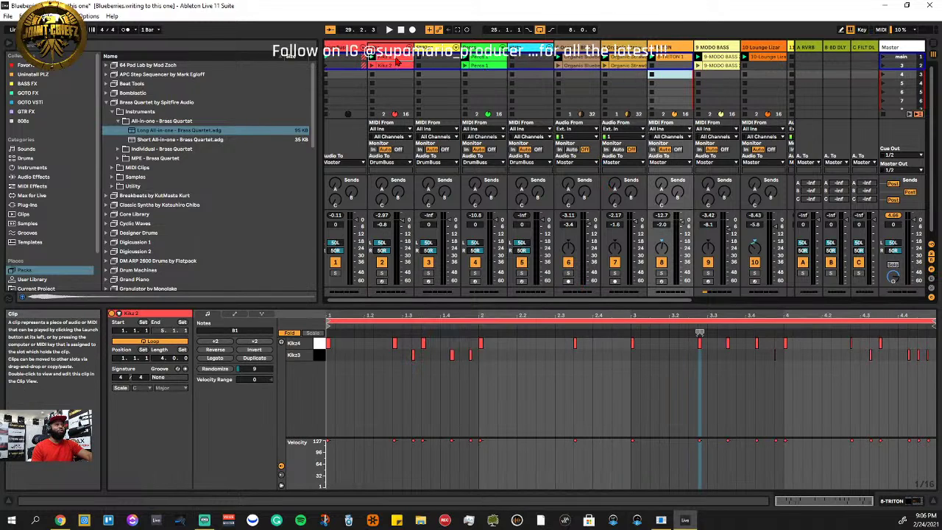
{"action": "left_click", "coordinate": [490, 64], "text": "ctrl"}
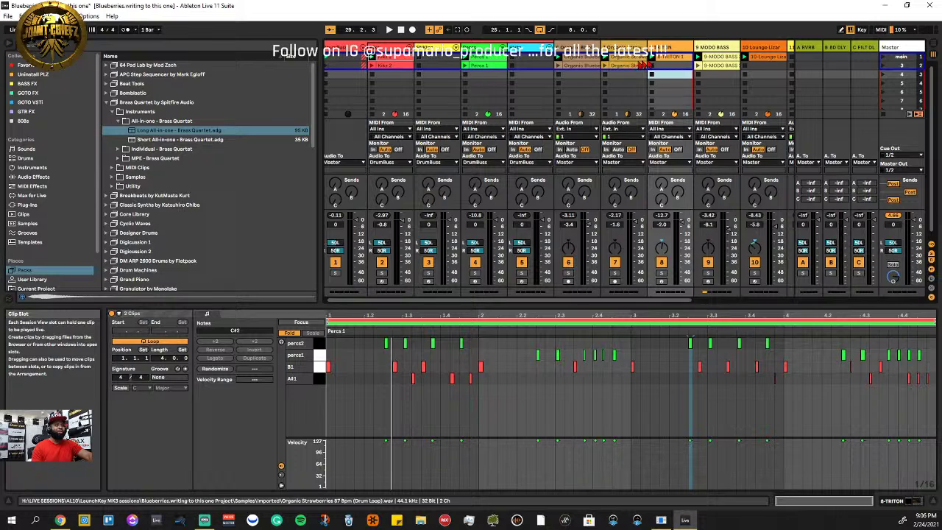
{"action": "left_click", "coordinate": [664, 59], "text": "ctrl"}
{"action": "left_click", "coordinate": [720, 65], "text": "ctrl"}
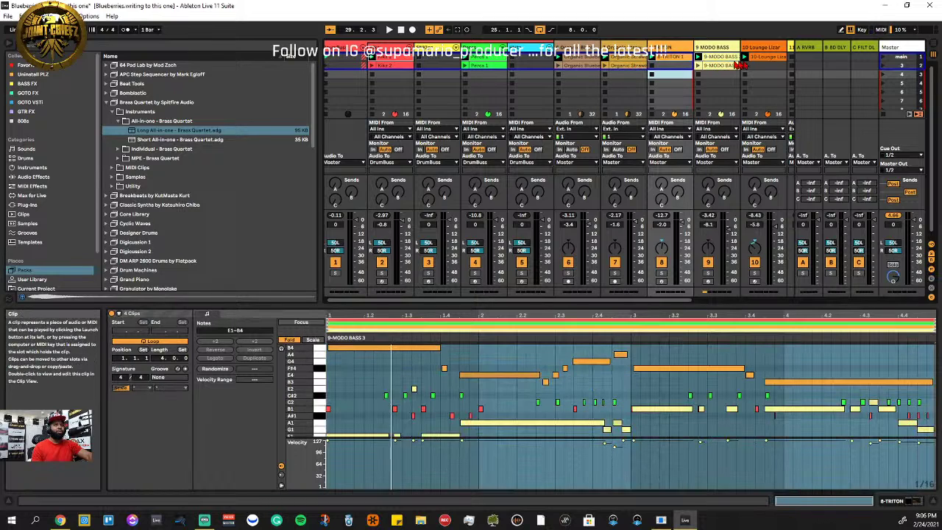
{"action": "left_click", "coordinate": [766, 61], "text": "ctrl"}
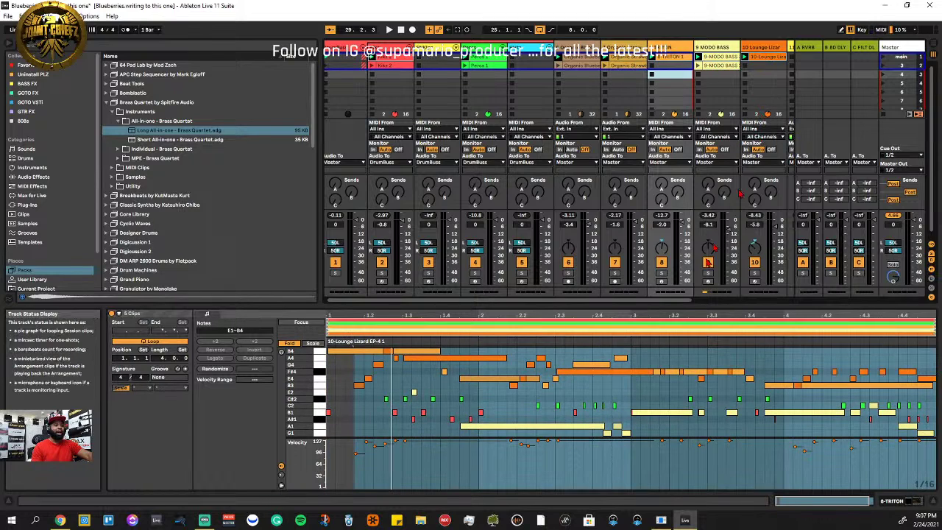
Create an empty MIDI clip on the 12 Ample Guitar track and turn off Fold in its note editor
{"action": "left_click_drag", "start_coordinate": [549, 302], "coordinate": [705, 291]}
{"action": "double_click", "coordinate": [685, 59]}
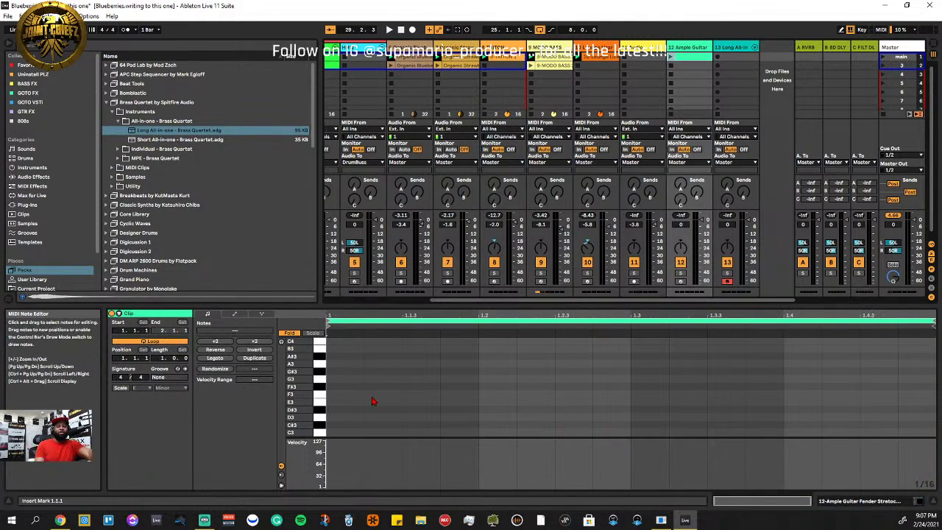
{"action": "left_click", "coordinate": [291, 334]}
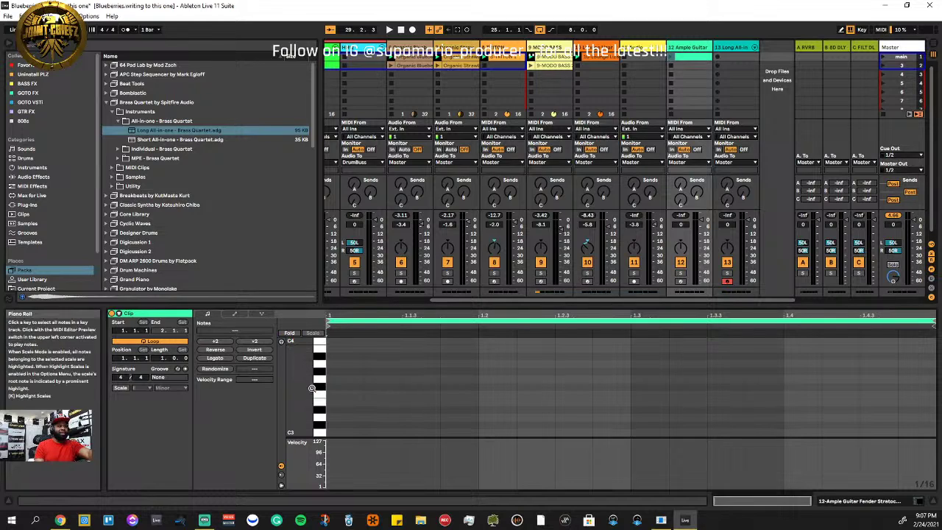
Draw two freehand runs of notes across several pitches in the Ample Guitar clip, and undo both
{"action": "mouse_move", "coordinate": [309, 392]}
{"action": "left_mouse_down"}
{"action": "mouse_move", "coordinate": [371, 381]}
{"action": "mouse_move", "coordinate": [431, 409]}
{"action": "mouse_move", "coordinate": [524, 379]}
{"action": "mouse_move", "coordinate": [568, 397]}
{"action": "left_mouse_up"}
{"action": "key", "text": "b"}
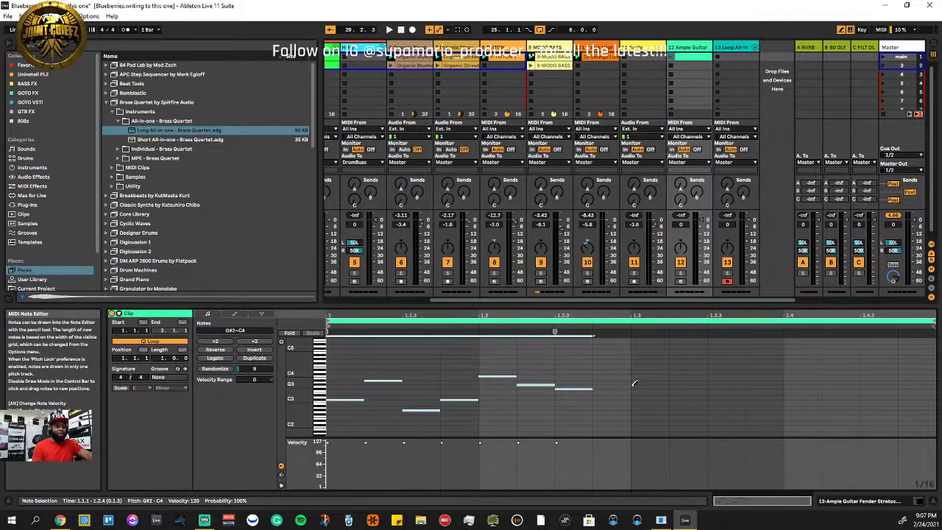
{"action": "left_click_drag", "start_coordinate": [634, 383], "coordinate": [788, 389]}
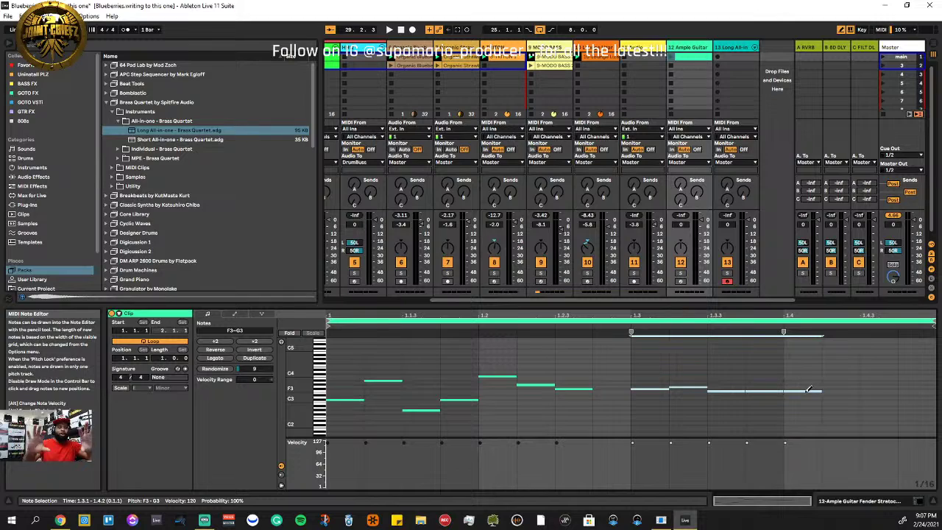
{"action": "key", "text": "ctrl+z"}
{"action": "key", "text": "ctrl+z"}
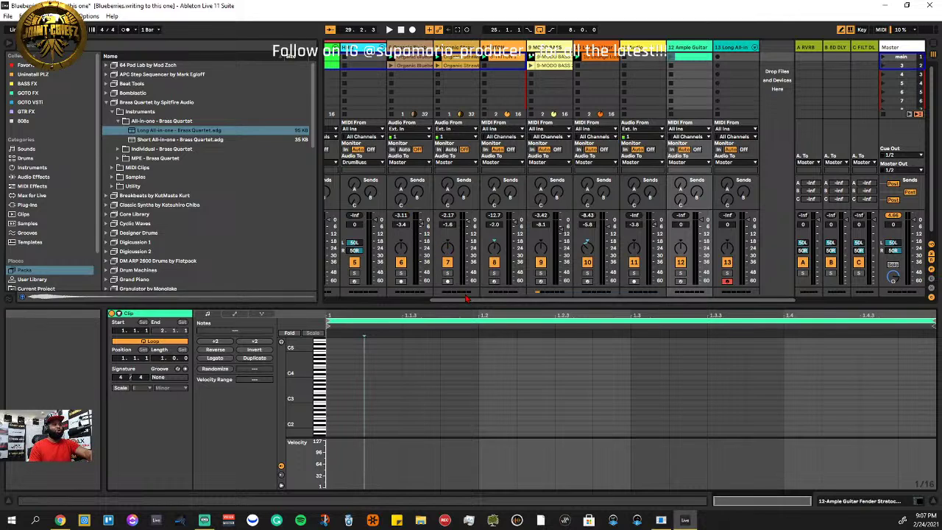
Open the Percs 1 clip in the note editor and play it with track 4 soloed
{"action": "scroll", "coordinate": [468, 303], "scroll_direction": "left", "scroll_amount": 4}
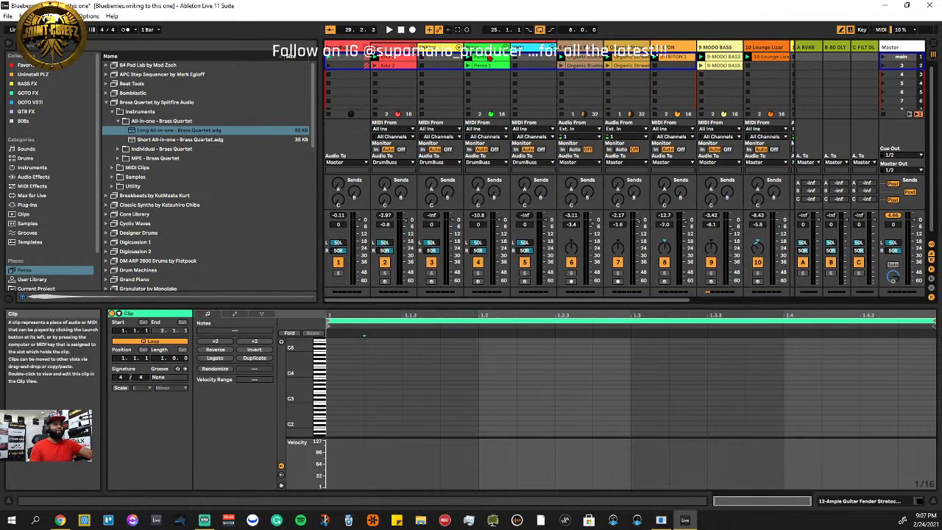
{"action": "left_click", "coordinate": [487, 61]}
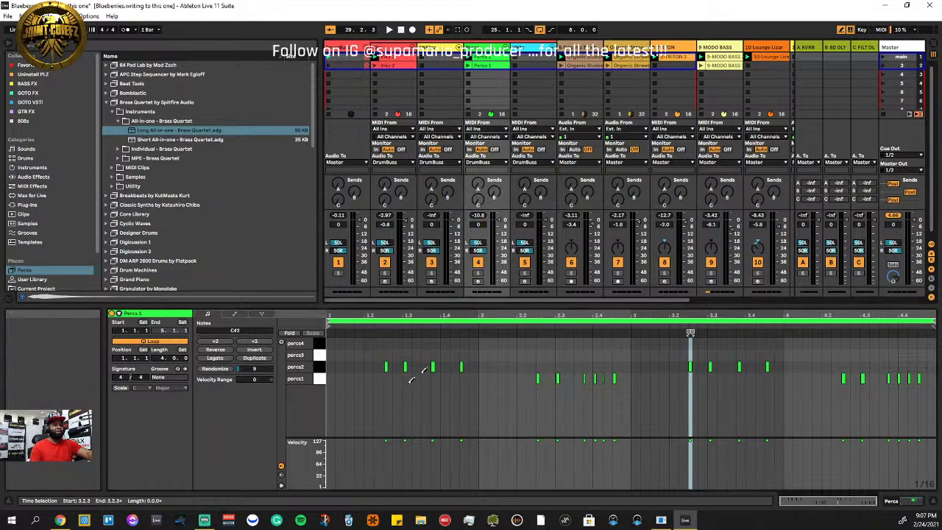
{"action": "key", "text": "space"}
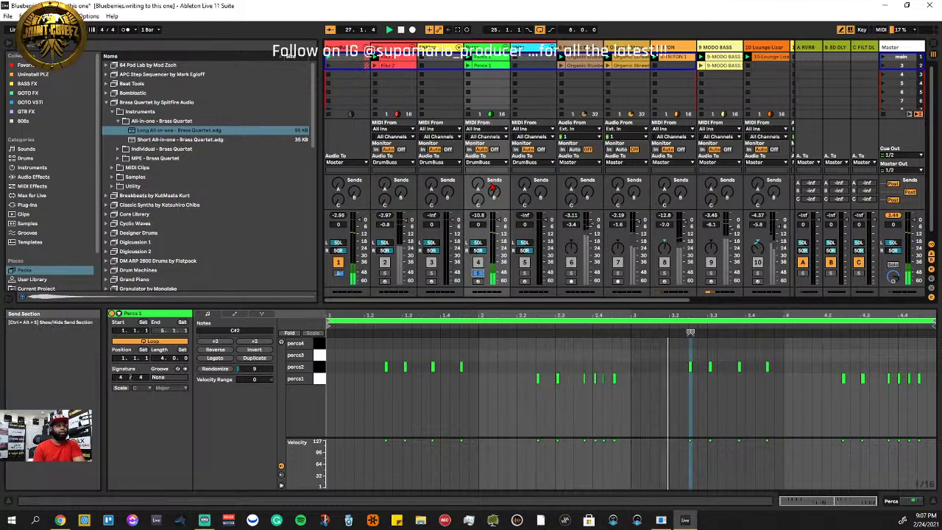
{"action": "key", "text": "space"}
Show the HHtz track's Drum Rack and expand the HH_&_Cym folder of Black_Gold_Drum_Kit_V1 in the drum sample library
{"action": "double_click", "coordinate": [526, 48]}
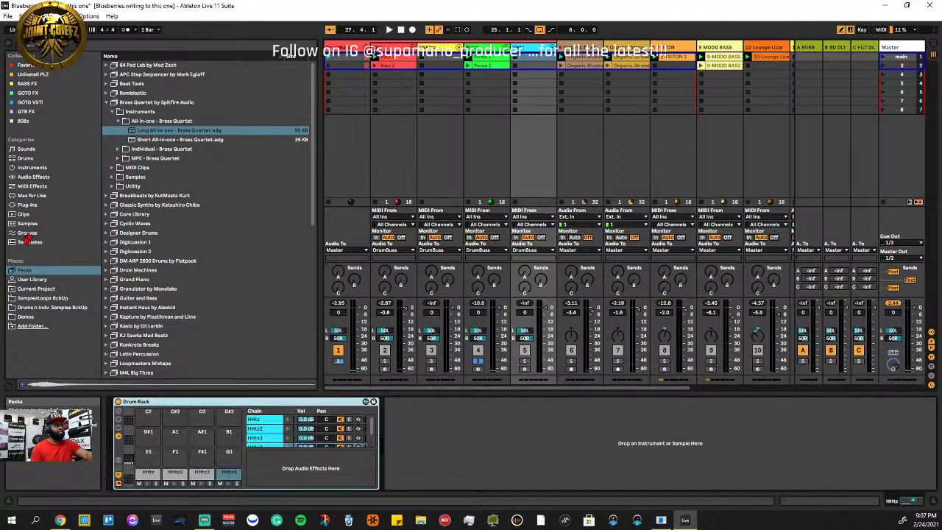
{"action": "left_click", "coordinate": [41, 309]}
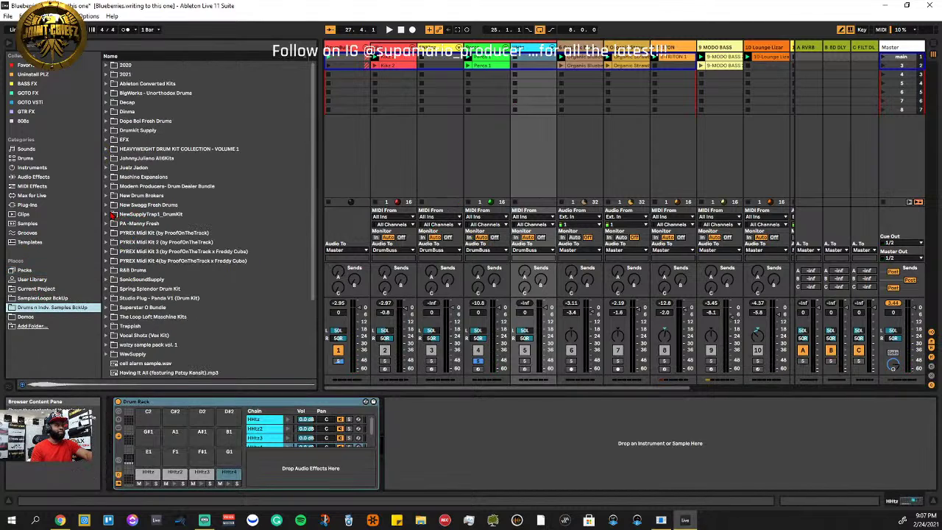
{"action": "left_click", "coordinate": [109, 168]}
{"action": "left_click", "coordinate": [113, 177]}
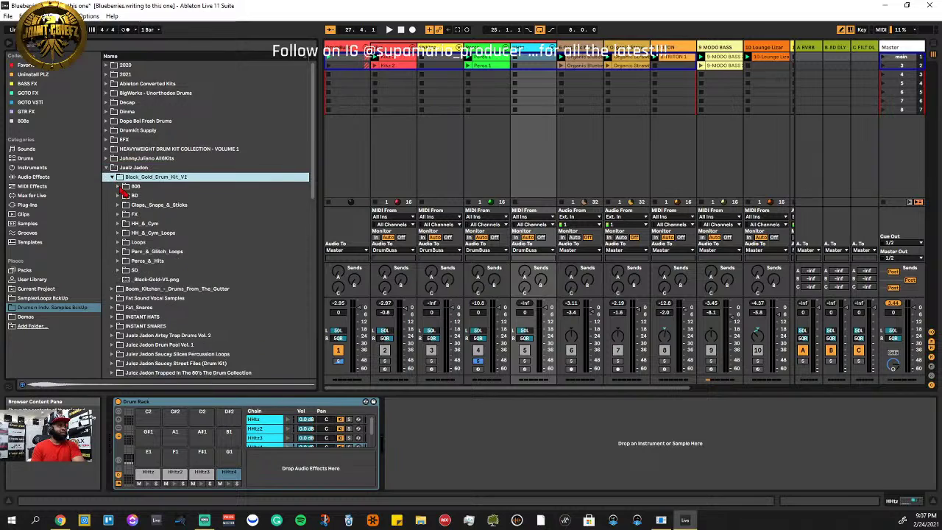
{"action": "left_click", "coordinate": [118, 223]}
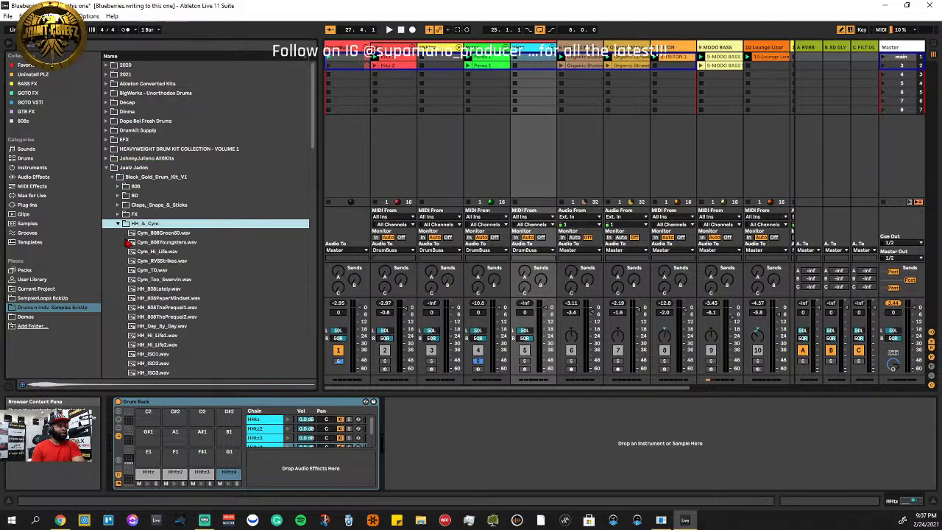
Preview HH_Day_By_Day.wav and HH_Hi_Life2.wav, and load HH_Hi_Life2.wav onto the Drum Rack's HHtz4 pad
{"action": "left_click", "coordinate": [163, 326]}
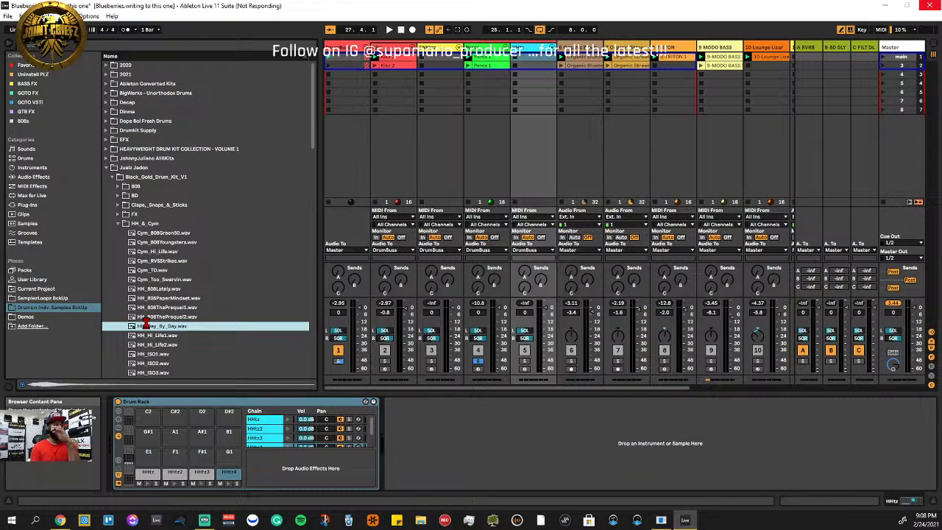
{"action": "left_click", "coordinate": [157, 345]}
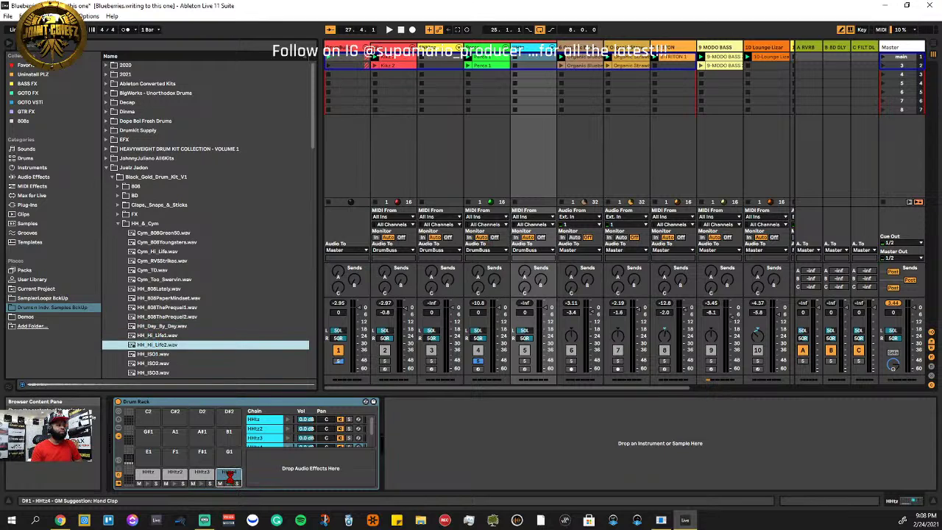
{"action": "left_click_drag", "start_coordinate": [230, 477], "coordinate": [229, 477]}
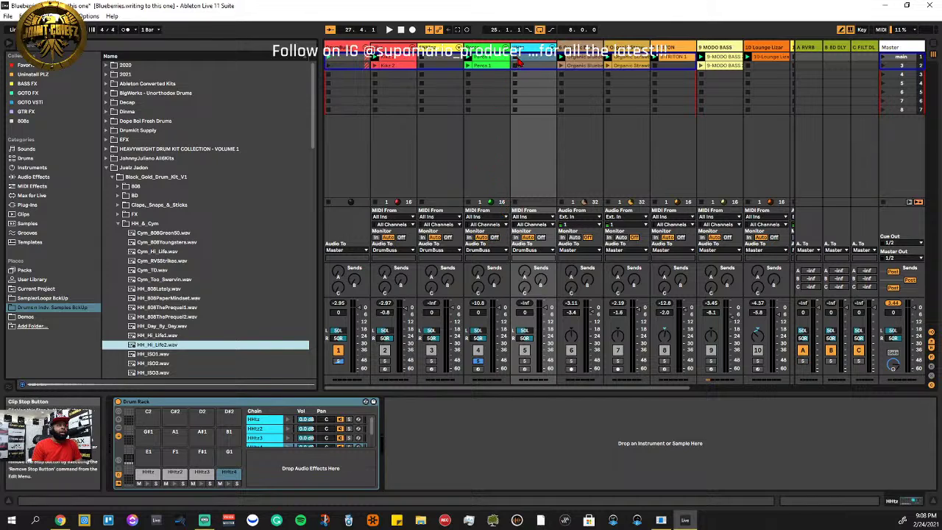
Play the full beat with track 4's solo turned off, and create an empty MIDI clip on the HHtz track
{"action": "left_click", "coordinate": [479, 362]}
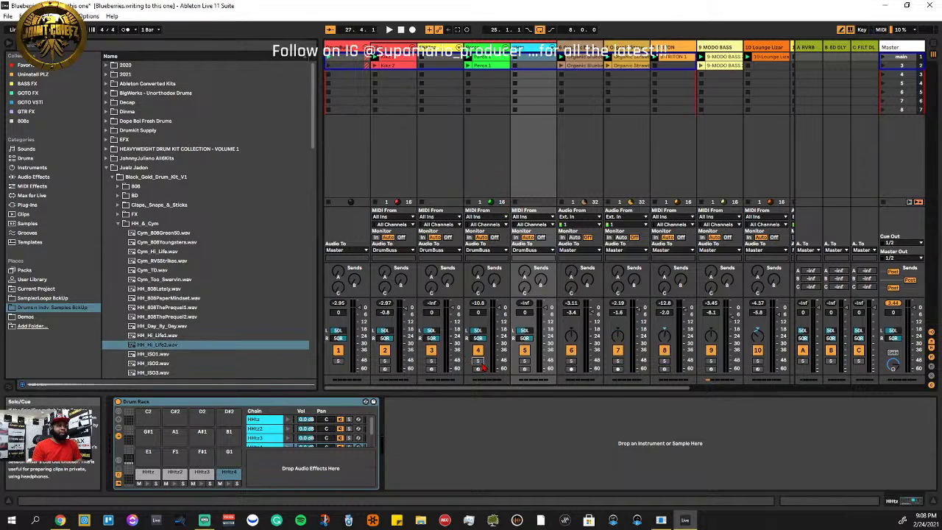
{"action": "left_click", "coordinate": [388, 30]}
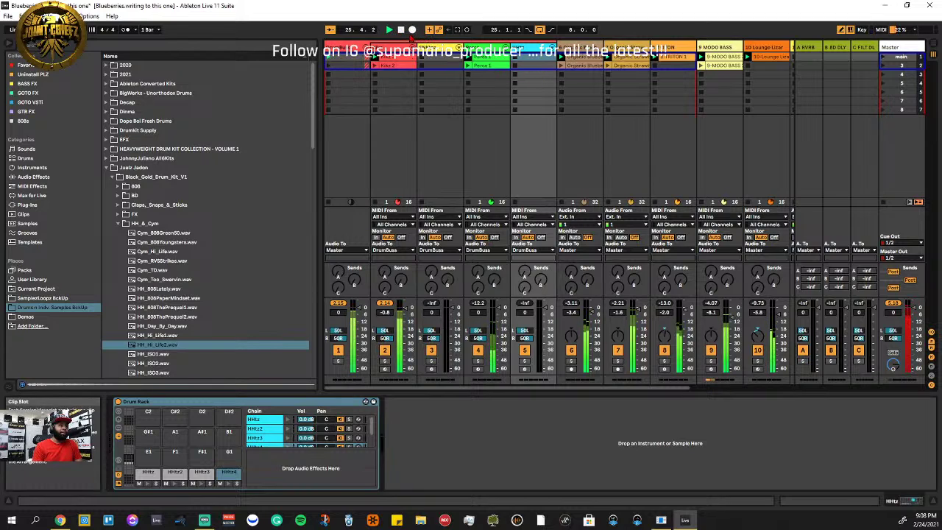
{"action": "double_click", "coordinate": [526, 64]}
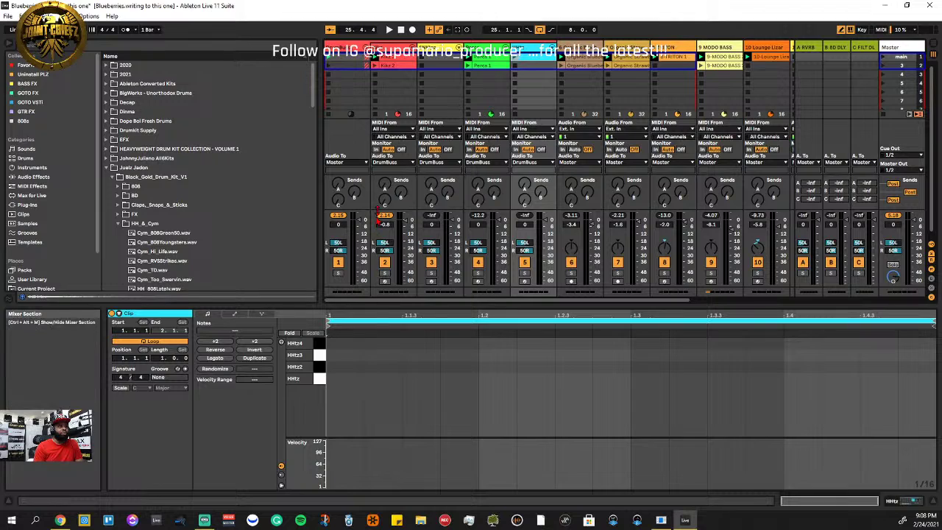
Return to the HHtz track's Drum Rack and check the options available for the HHtz4 pad
{"action": "left_click", "coordinate": [528, 53]}
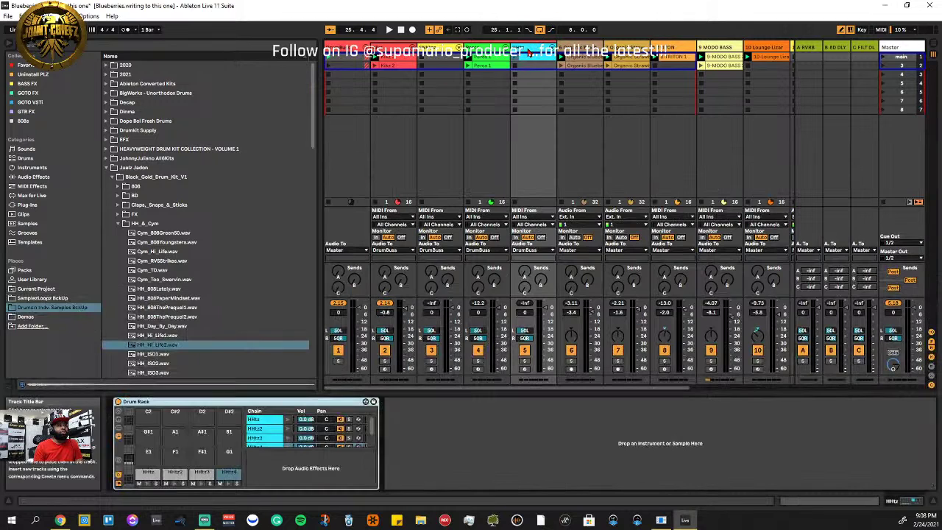
{"action": "right_click", "coordinate": [232, 477]}
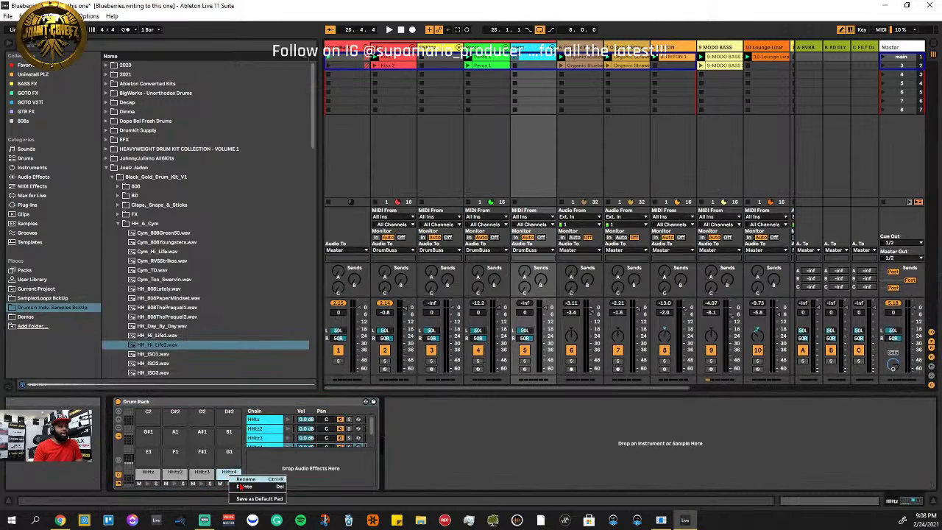
{"action": "left_click", "coordinate": [463, 461]}
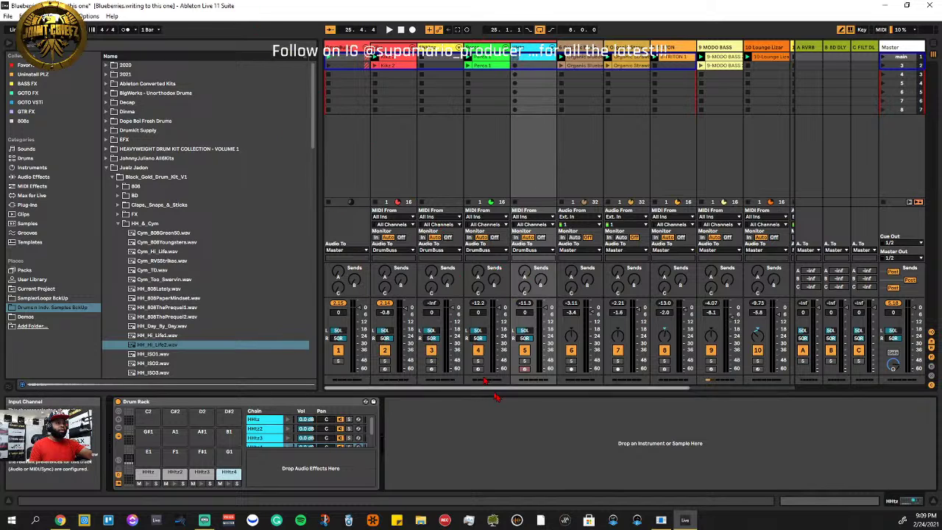
Extract the HHtz4 pad from the Drum Rack onto its own new MIDI track, and undo the extraction
{"action": "left_click_drag", "start_coordinate": [495, 388], "coordinate": [666, 378]}
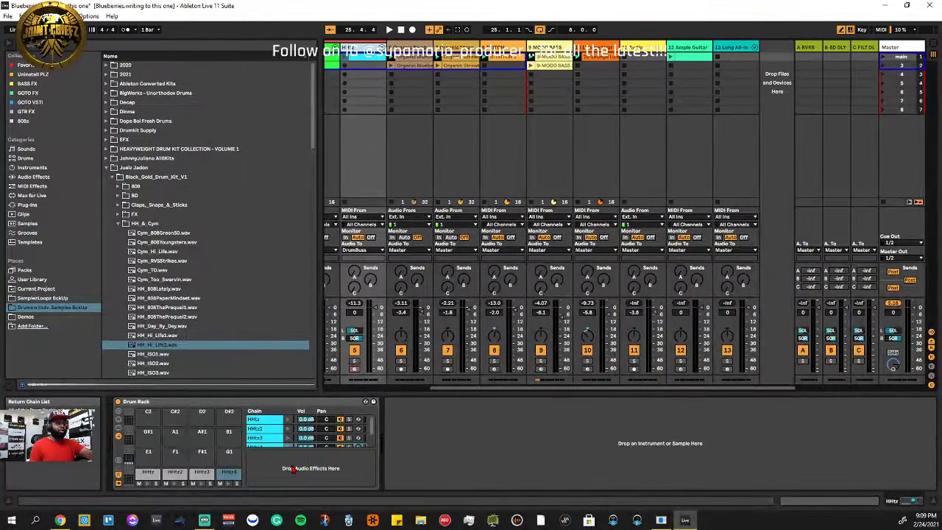
{"action": "left_click_drag", "start_coordinate": [232, 474], "coordinate": [762, 211]}
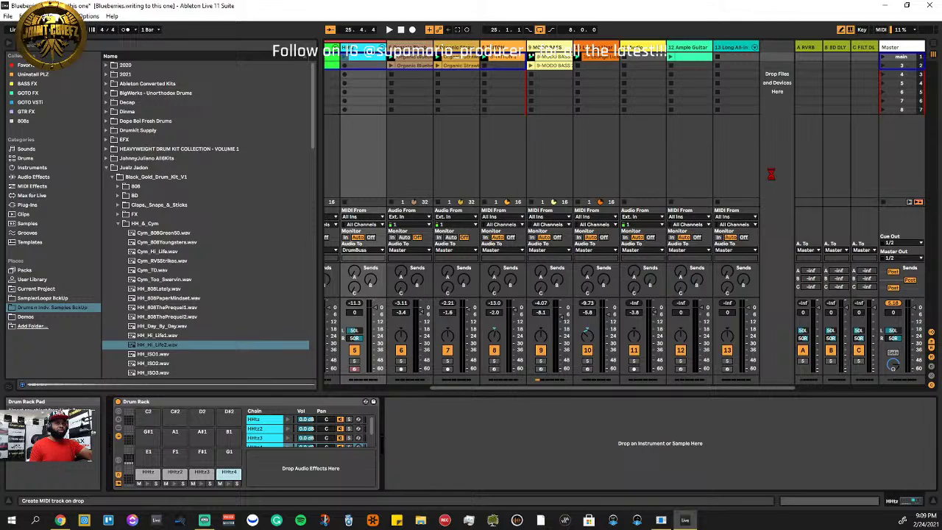
{"action": "left_click_drag", "start_coordinate": [770, 175], "coordinate": [772, 178]}
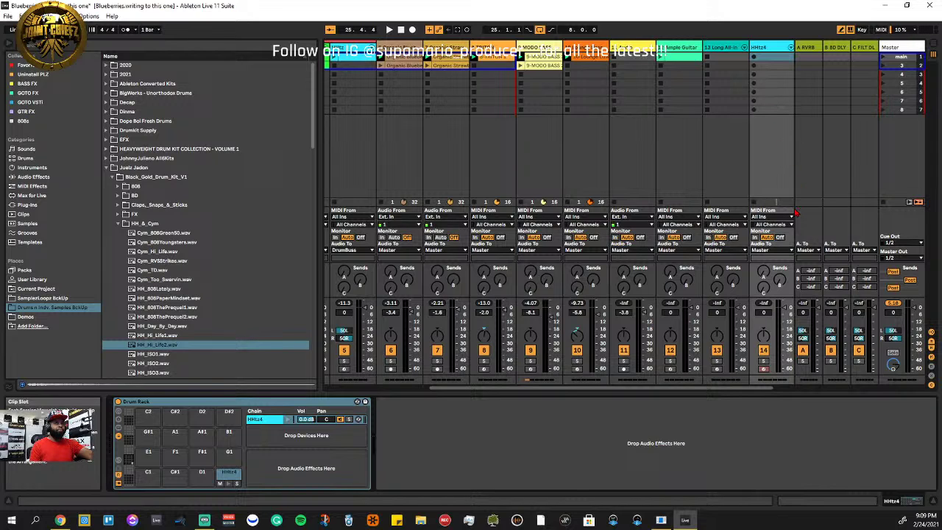
{"action": "key", "text": "ctrl+z"}
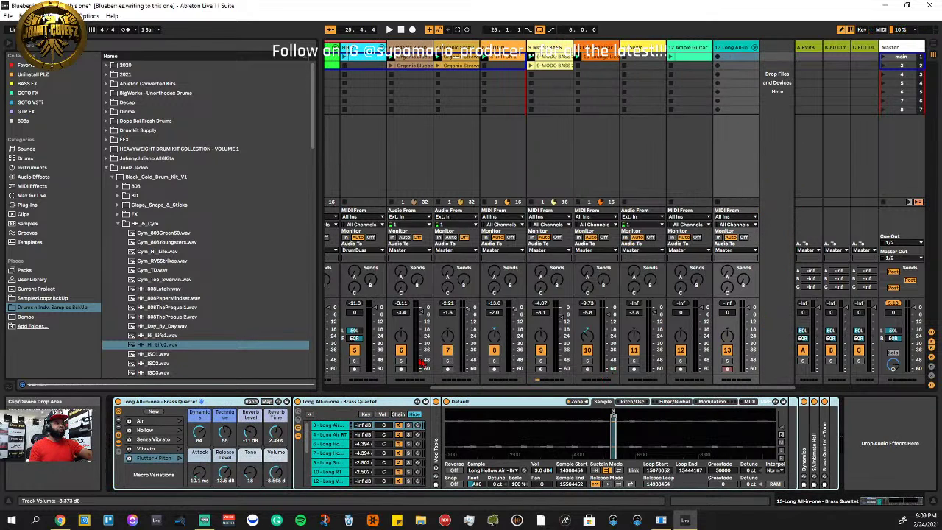
{"action": "left_click_drag", "start_coordinate": [458, 388], "coordinate": [378, 388]}
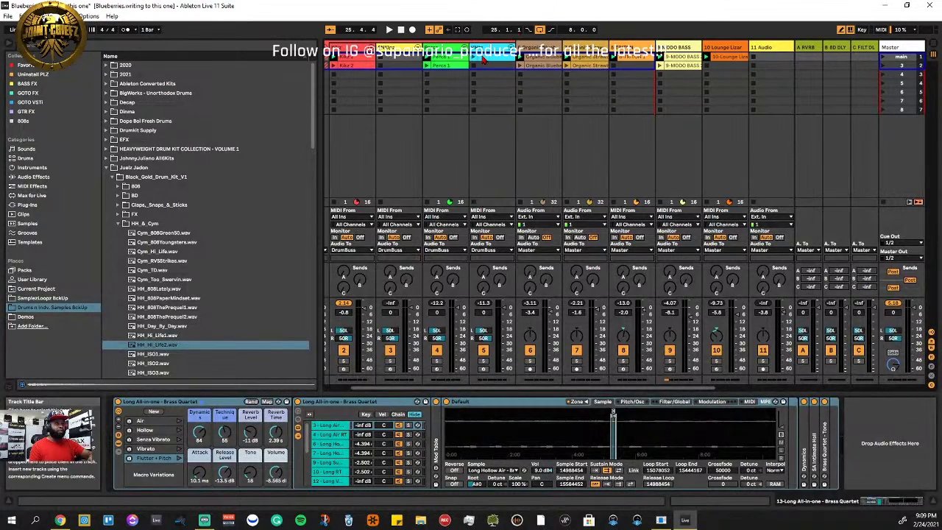
Move the HHtz4 pad's HH_Hi_Life2 Simpler from the Drum Rack onto a new MIDI track and play a test note
{"action": "left_click", "coordinate": [484, 51]}
{"action": "right_click", "coordinate": [226, 477]}
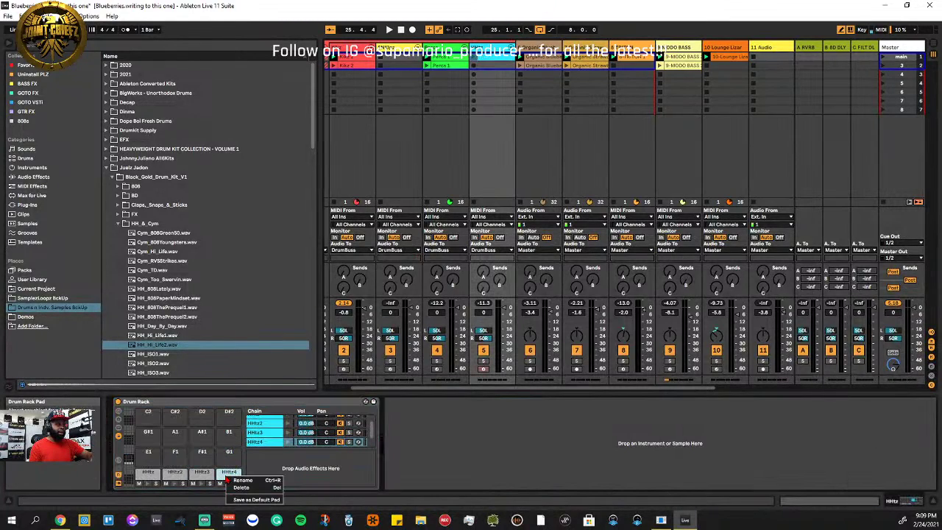
{"action": "left_click", "coordinate": [226, 477]}
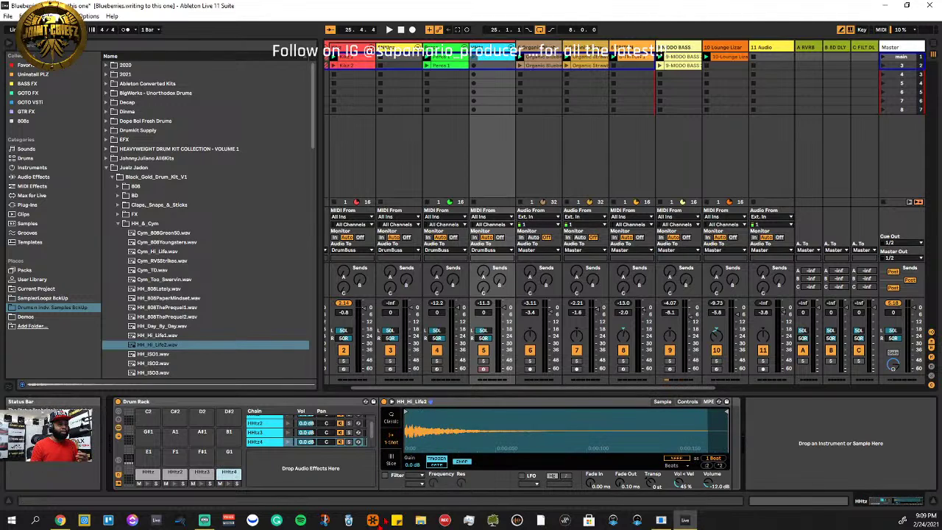
{"action": "left_click_drag", "start_coordinate": [653, 387], "coordinate": [747, 386]}
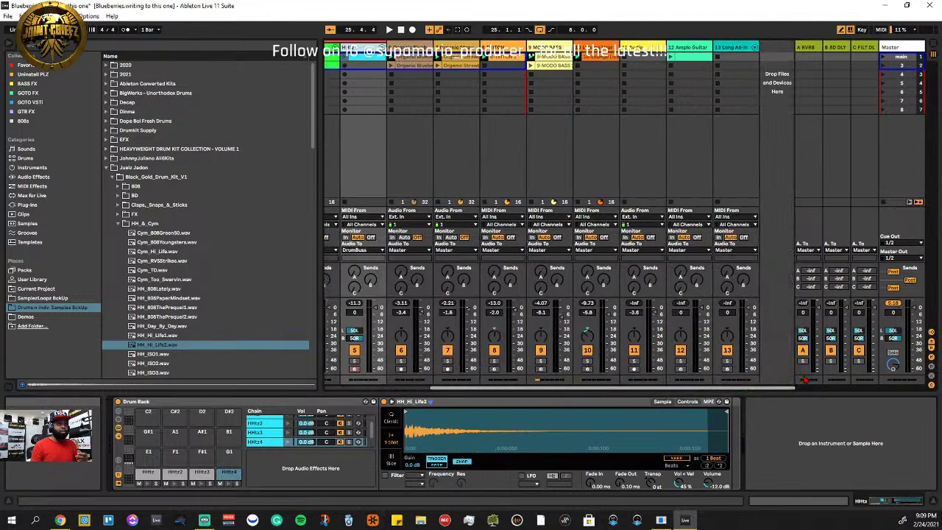
{"action": "left_click_drag", "start_coordinate": [541, 403], "coordinate": [783, 87]}
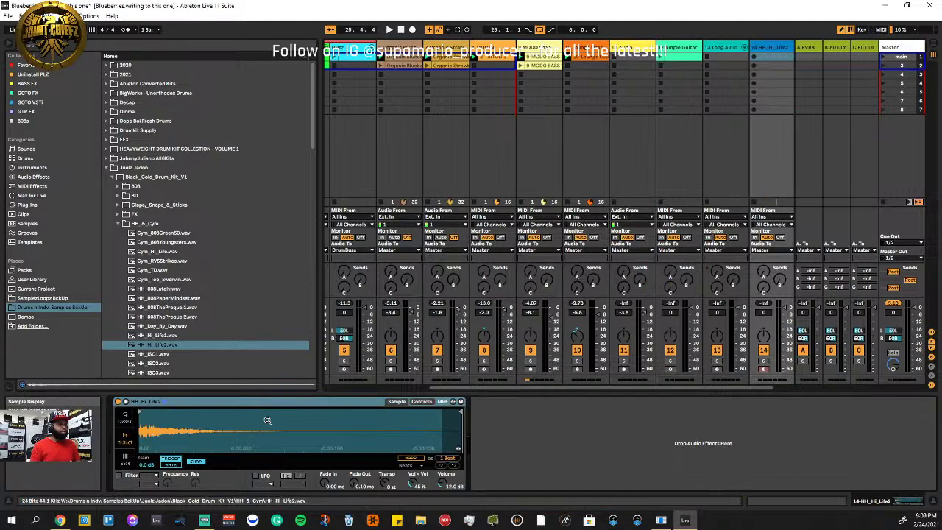
{"action": "key", "text": "a"}
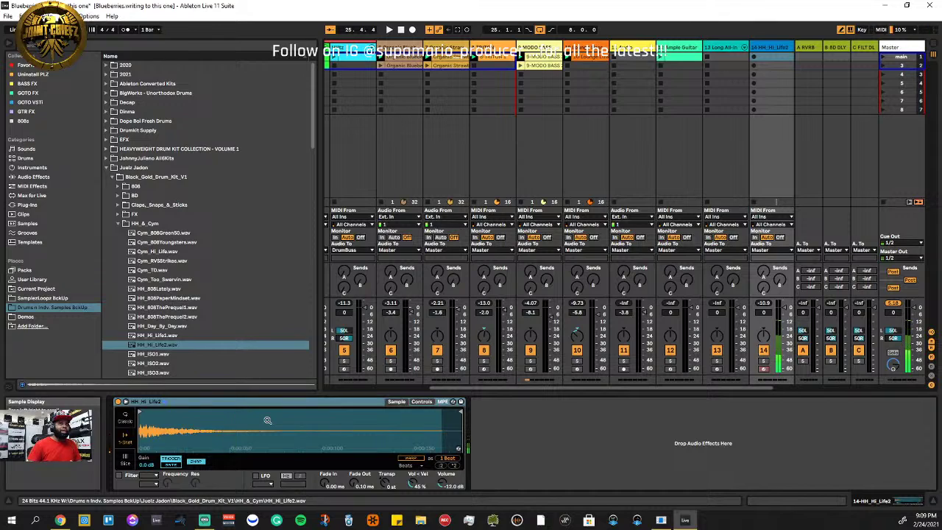
Create an empty one-bar MIDI clip in the first slot of the HH_Hi_Life2 track and bring the C4 octave into view
{"action": "double_click", "coordinate": [764, 59]}
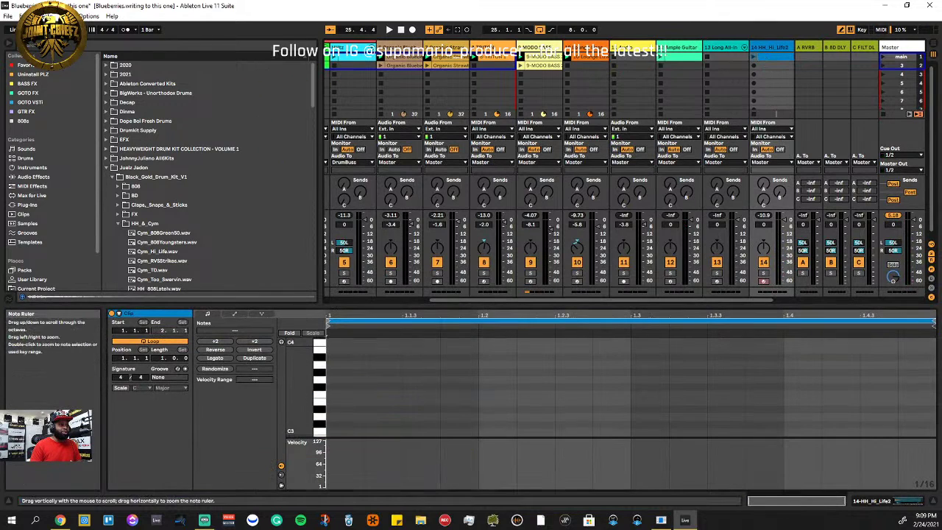
{"action": "left_click_drag", "start_coordinate": [298, 390], "coordinate": [254, 397]}
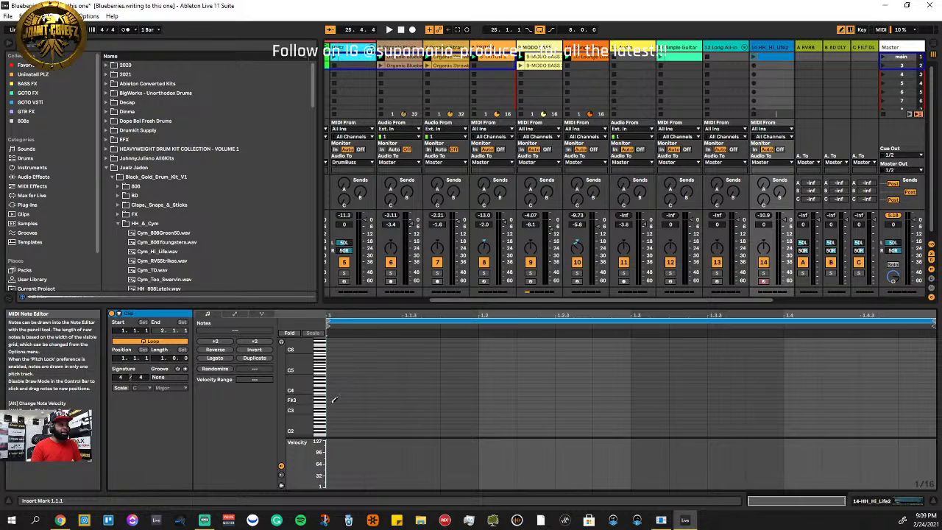
{"action": "left_click_drag", "start_coordinate": [308, 376], "coordinate": [326, 428]}
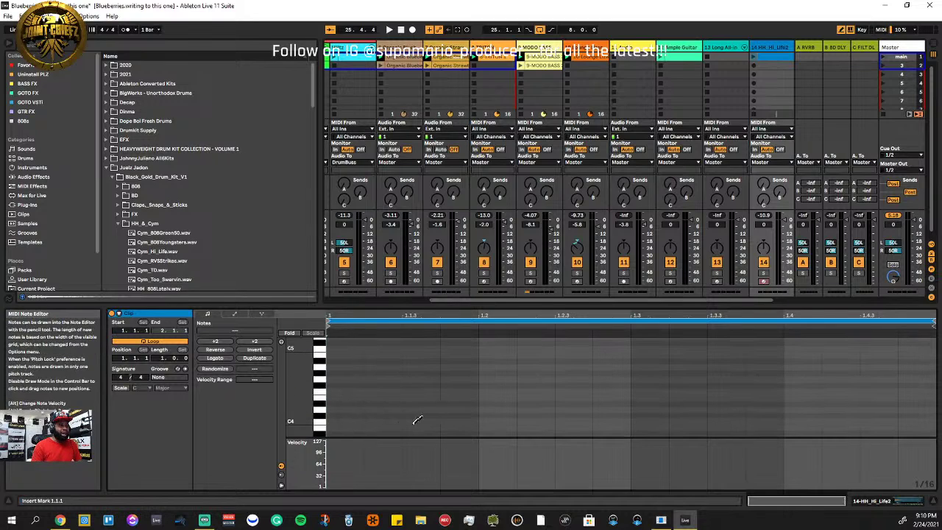
{"action": "left_click", "coordinate": [331, 421]}
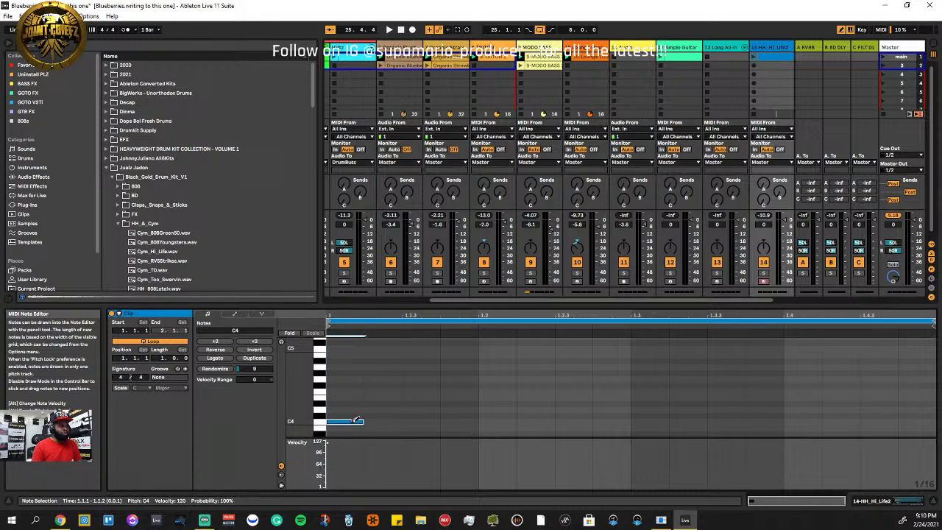
{"action": "left_click_drag", "start_coordinate": [437, 420], "coordinate": [484, 420]}
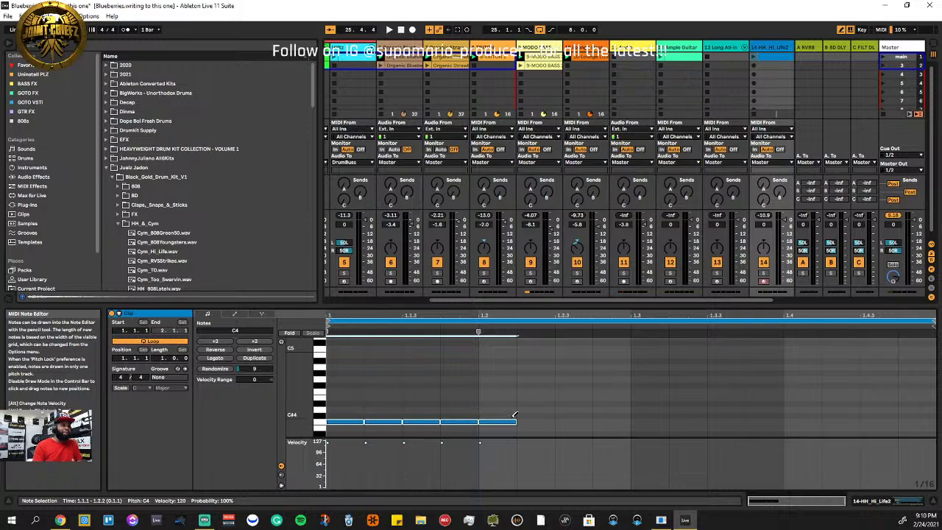
{"action": "key", "text": "Delete"}
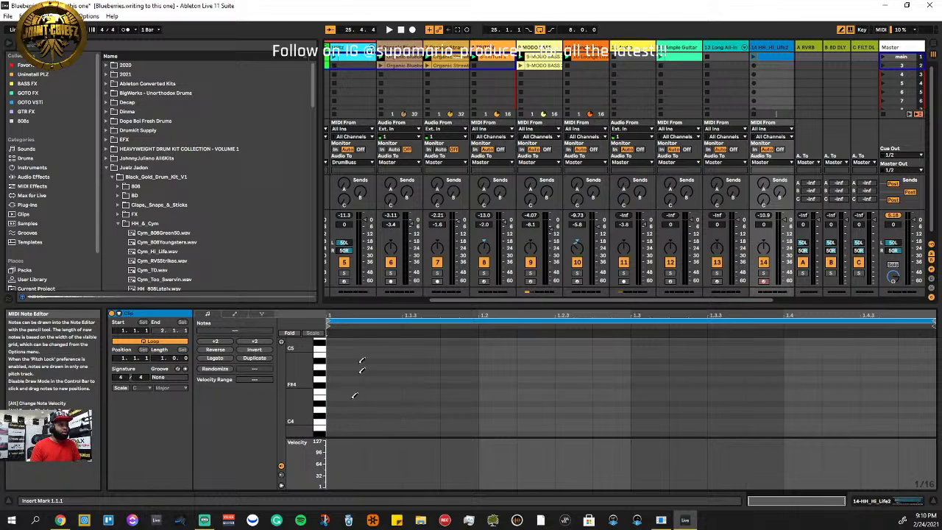
Draw a bar of sixteenth notes with pitches varying between B3 and A#4, and play the clip with track 14 soloed
{"action": "left_click_drag", "start_coordinate": [358, 316], "coordinate": [359, 317]}
{"action": "mouse_move", "coordinate": [333, 421]}
{"action": "left_mouse_down"}
{"action": "mouse_move", "coordinate": [412, 413]}
{"action": "mouse_move", "coordinate": [482, 375]}
{"action": "mouse_move", "coordinate": [538, 366]}
{"action": "mouse_move", "coordinate": [574, 388]}
{"action": "mouse_move", "coordinate": [585, 416]}
{"action": "mouse_move", "coordinate": [663, 424]}
{"action": "left_mouse_up"}
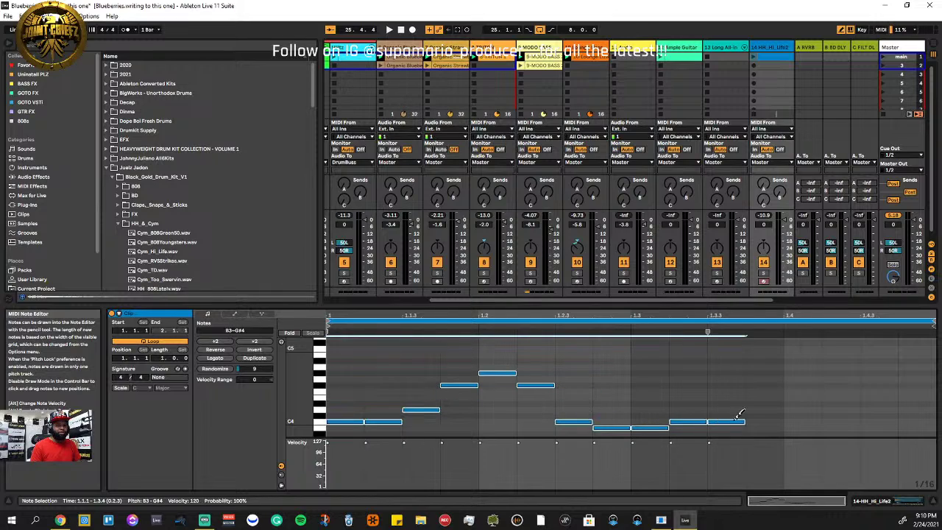
{"action": "mouse_move", "coordinate": [739, 414]}
{"action": "left_mouse_down"}
{"action": "mouse_move", "coordinate": [806, 360]}
{"action": "mouse_move", "coordinate": [873, 416]}
{"action": "left_mouse_up"}
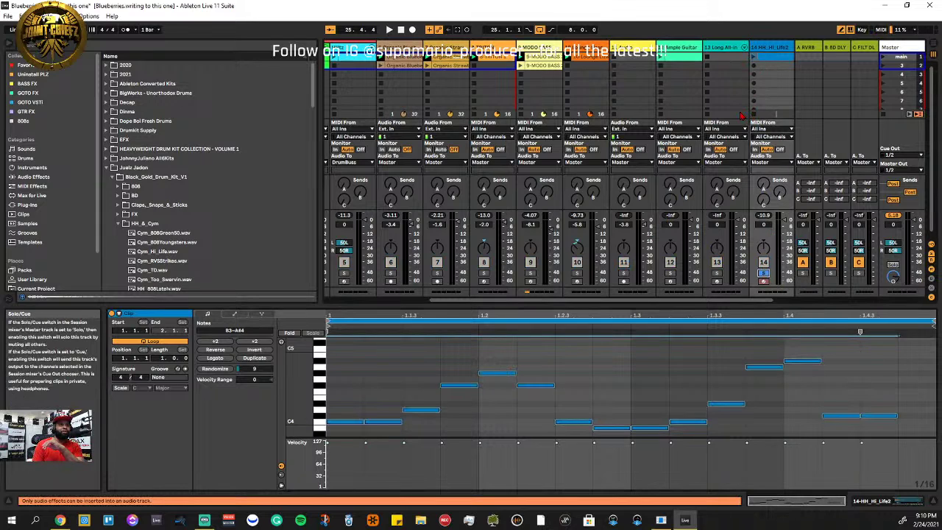
{"action": "left_click", "coordinate": [753, 59]}
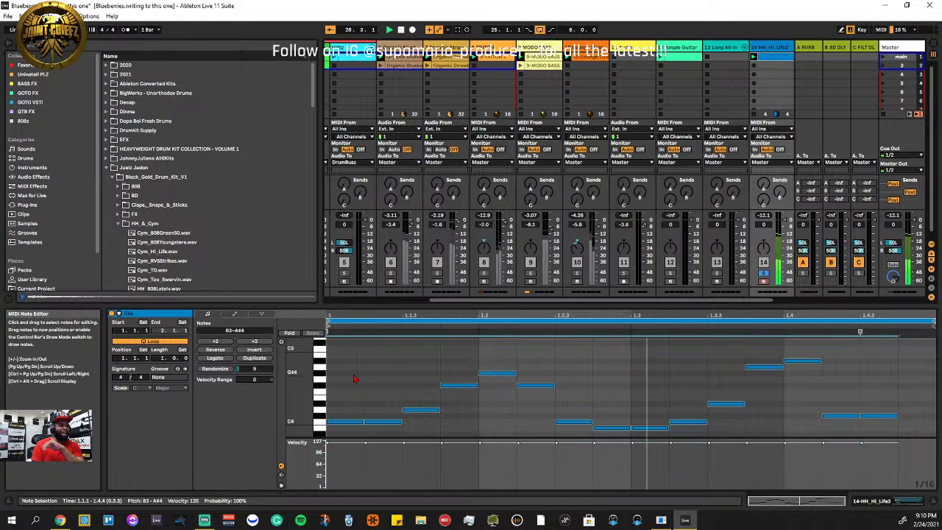
Select all the notes, enlarge the velocity lane, and randomize their velocities several times with the amount raised to 21
{"action": "left_click_drag", "start_coordinate": [354, 376], "coordinate": [909, 463]}
{"action": "left_click_drag", "start_coordinate": [904, 354], "coordinate": [329, 445]}
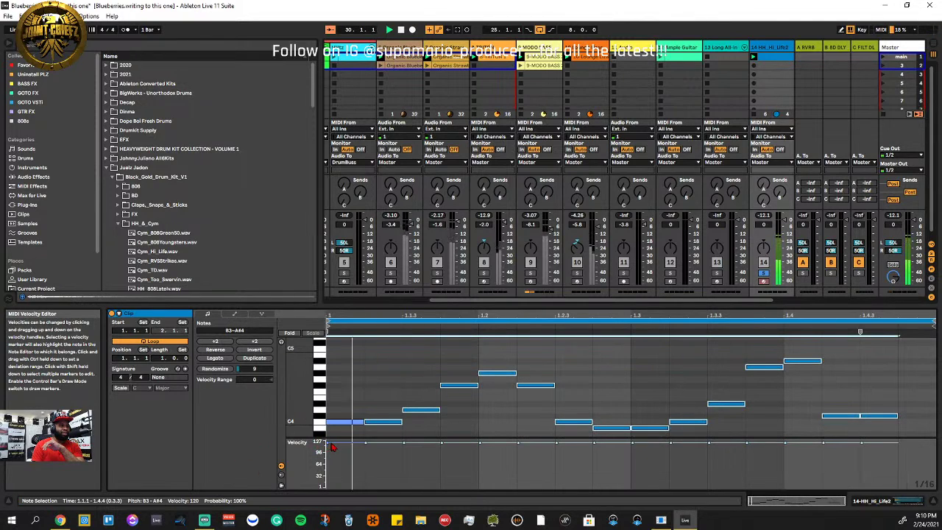
{"action": "mouse_move", "coordinate": [325, 442]}
{"action": "left_mouse_down"}
{"action": "mouse_move", "coordinate": [325, 466]}
{"action": "mouse_move", "coordinate": [326, 429]}
{"action": "mouse_move", "coordinate": [336, 461]}
{"action": "mouse_move", "coordinate": [340, 432]}
{"action": "left_mouse_up"}
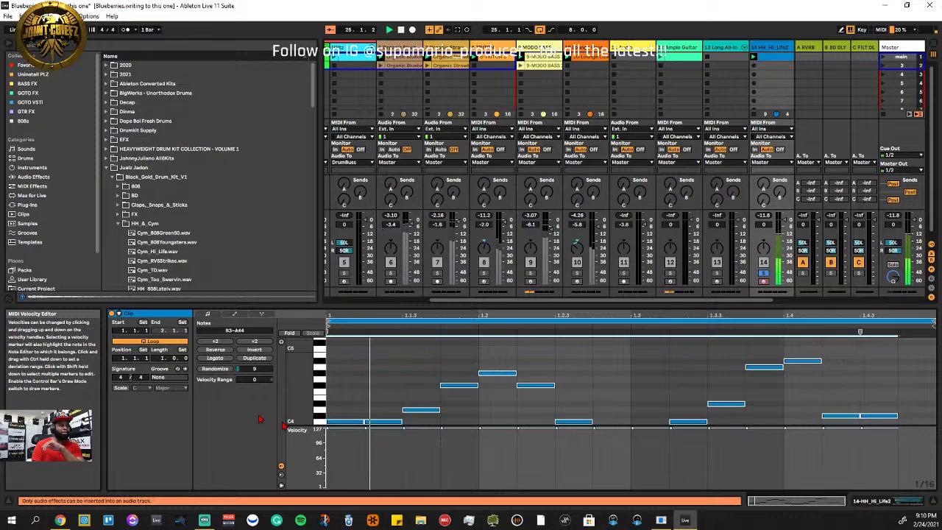
{"action": "left_click", "coordinate": [254, 368]}
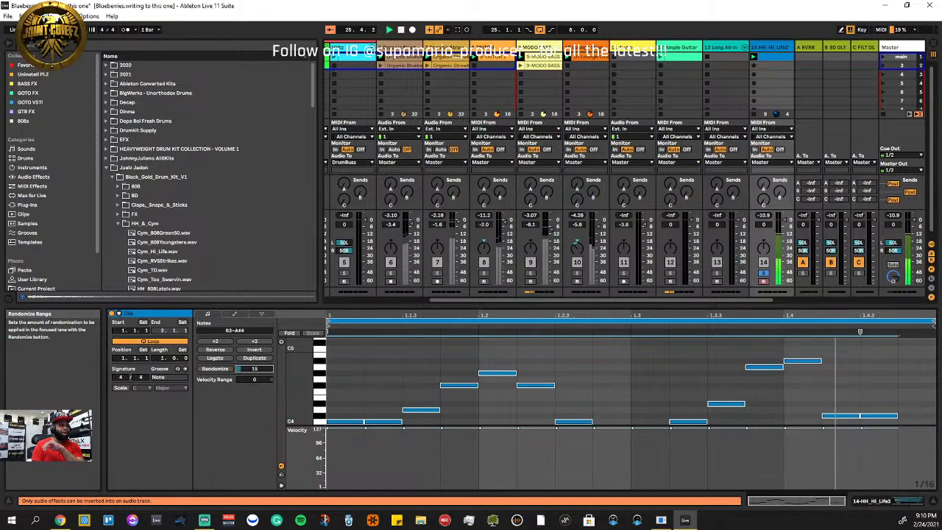
{"action": "left_click", "coordinate": [221, 370]}
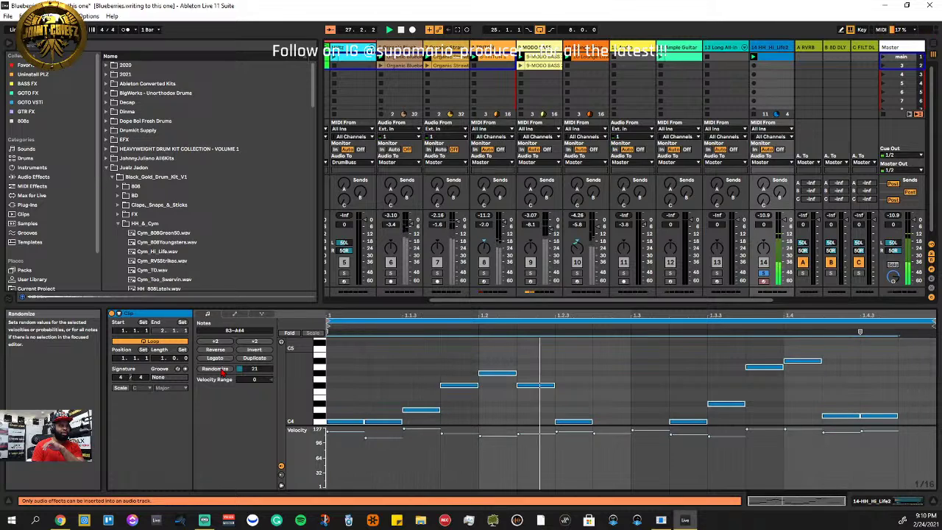
{"action": "left_click", "coordinate": [219, 371]}
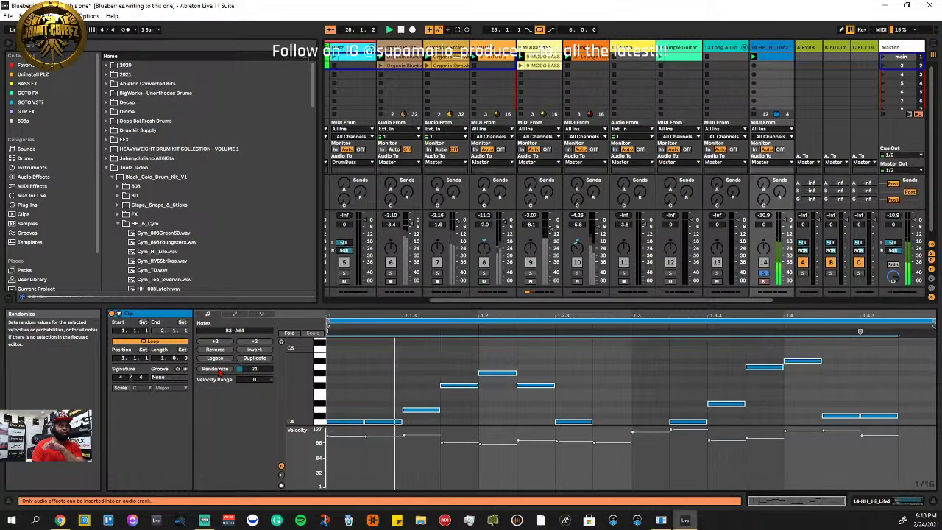
{"action": "left_click", "coordinate": [220, 371]}
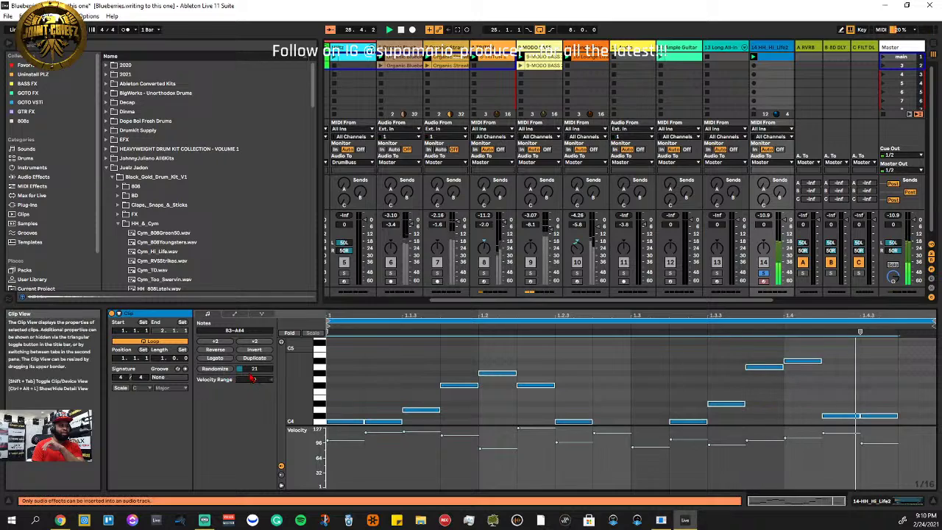
Randomize the note velocities with an amount of 74 and turn off track 14's solo to hear it with the beat
{"action": "left_click_drag", "start_coordinate": [252, 369], "coordinate": [252, 343]}
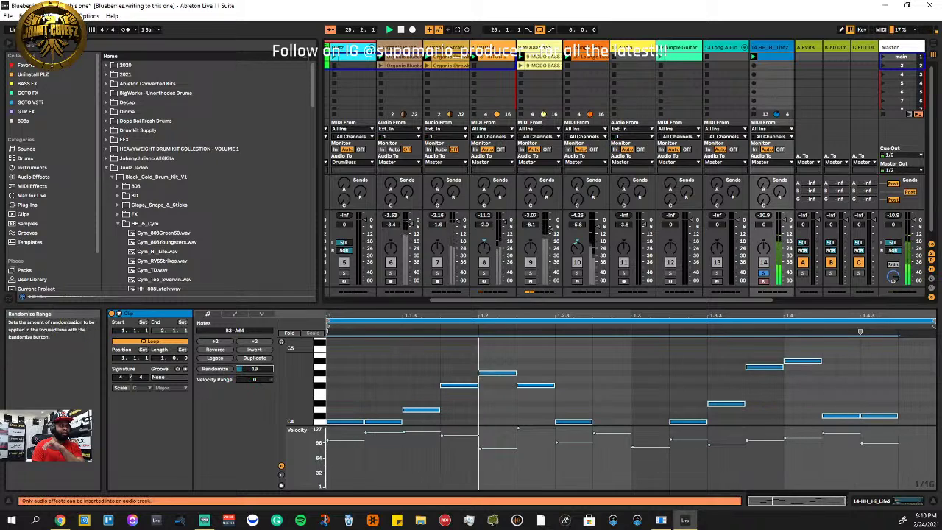
{"action": "left_click", "coordinate": [219, 370]}
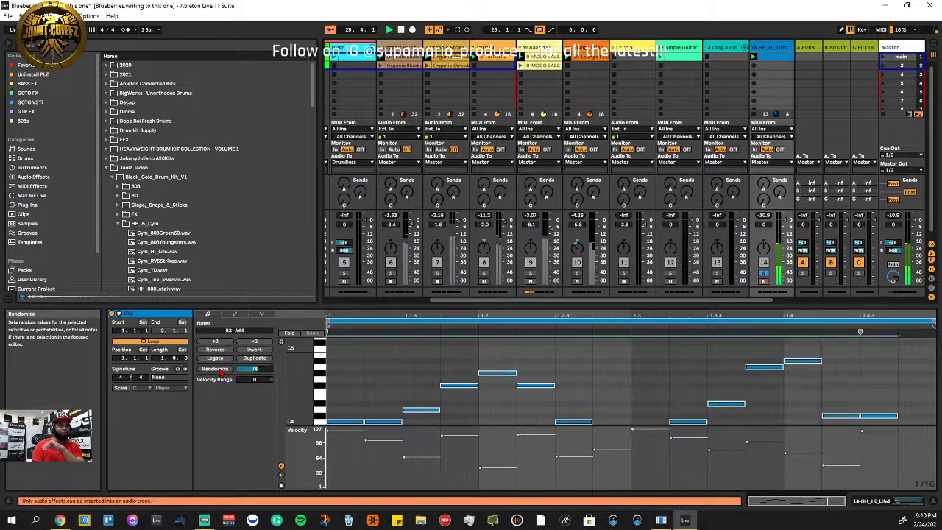
{"action": "left_click", "coordinate": [763, 274]}
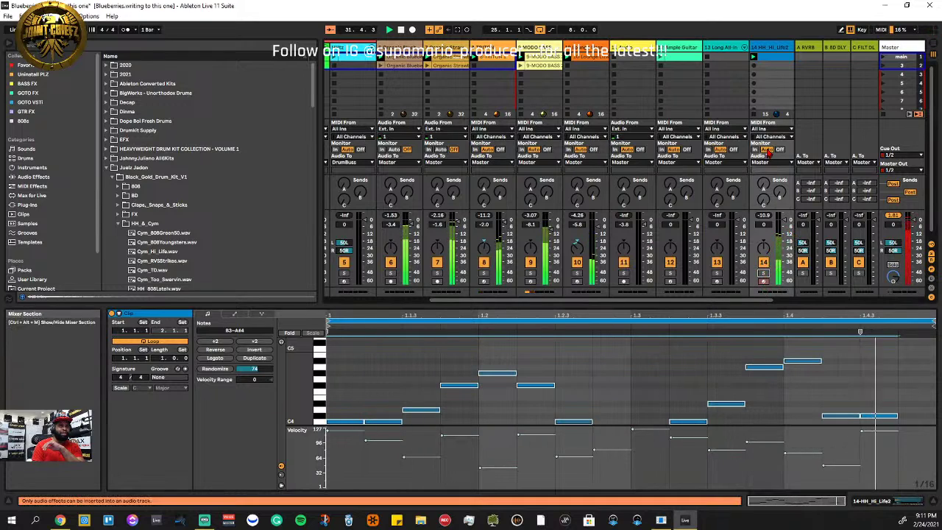
Raise the HH_Hi_Life2 Simpler's volume to 0.57 dB and set track 14's volume to -1.3 dB during playback
{"action": "left_click", "coordinate": [777, 51]}
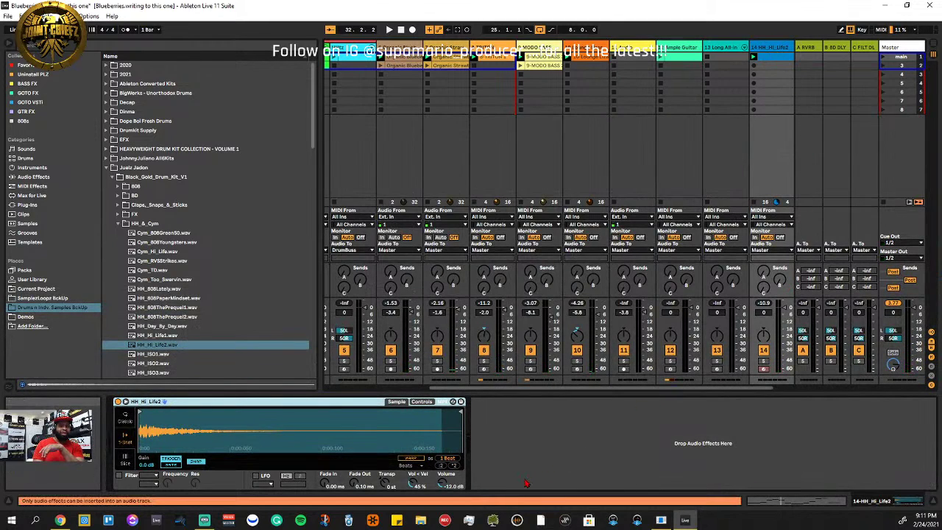
{"action": "left_click_drag", "start_coordinate": [439, 489], "coordinate": [439, 471]}
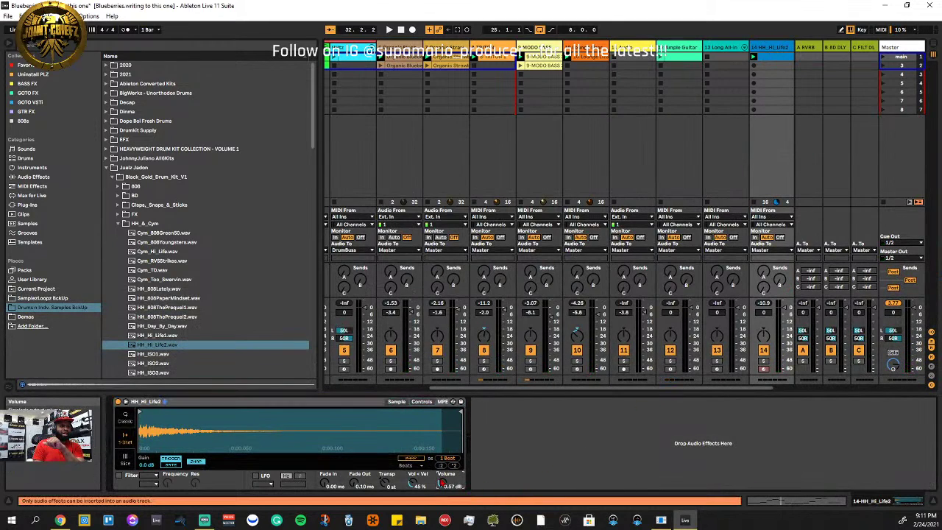
{"action": "key", "text": "space"}
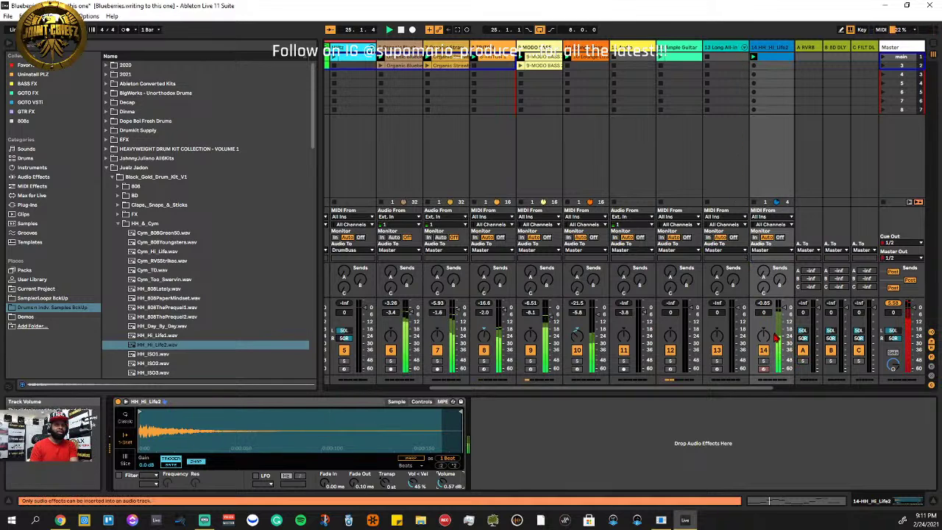
{"action": "left_click_drag", "start_coordinate": [764, 312], "coordinate": [784, 308]}
Solo track 14, briefly audition it with track 7, and solo kick track 2 alongside it instead
{"action": "left_click", "coordinate": [764, 362]}
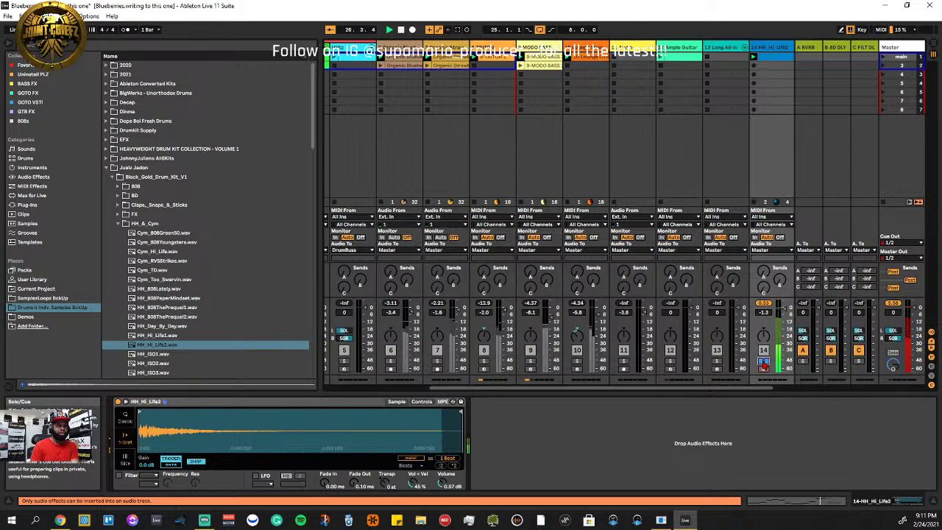
{"action": "left_click", "coordinate": [437, 361], "text": "ctrl"}
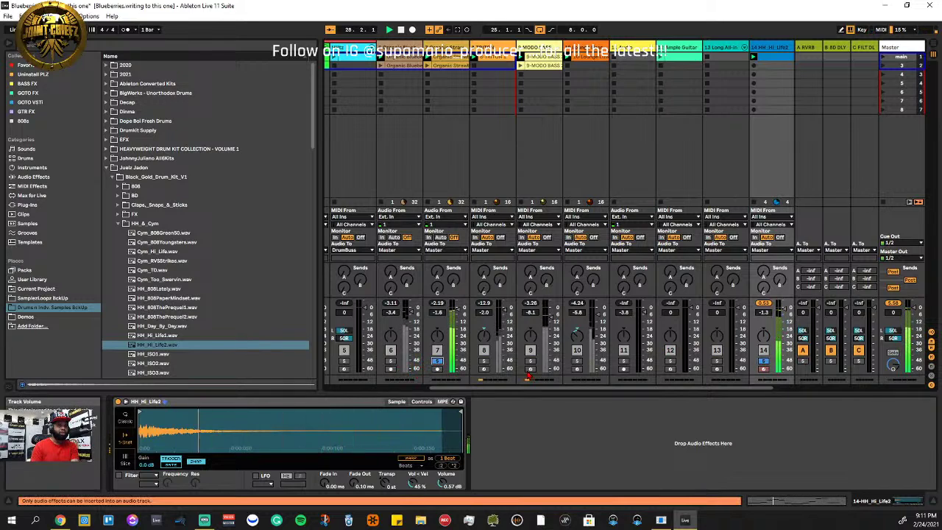
{"action": "left_click", "coordinate": [438, 361]}
{"action": "scroll", "coordinate": [412, 361], "scroll_direction": "left", "scroll_amount": 4}
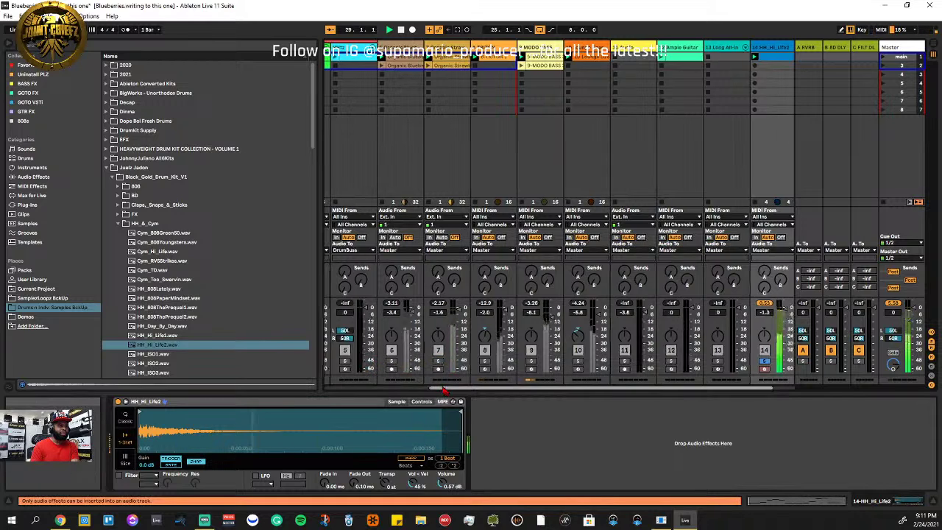
{"action": "left_click", "coordinate": [387, 361]}
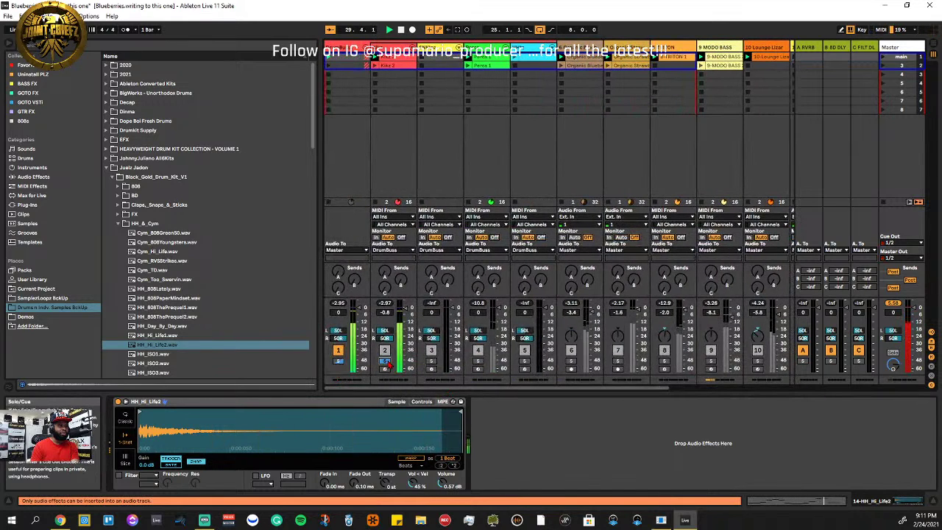
Open track 14's hi-hat clip, fold the note editor to only the used pitches, and select all the notes
{"action": "left_click_drag", "start_coordinate": [505, 388], "coordinate": [639, 388]}
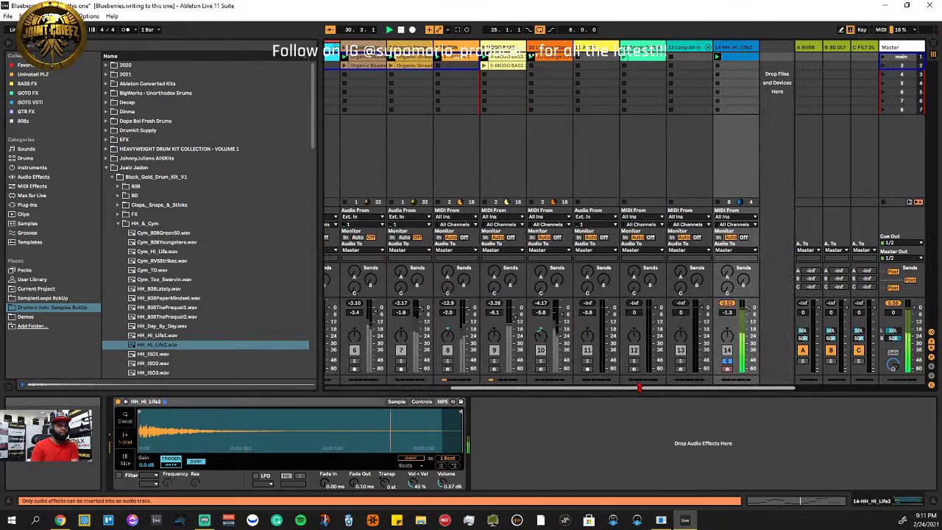
{"action": "left_click", "coordinate": [736, 59]}
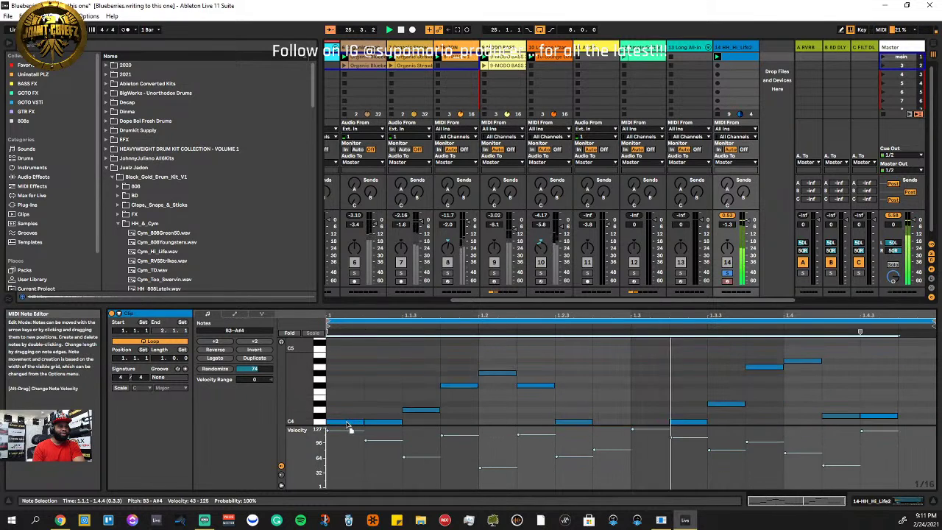
{"action": "key", "text": "ctrl+a"}
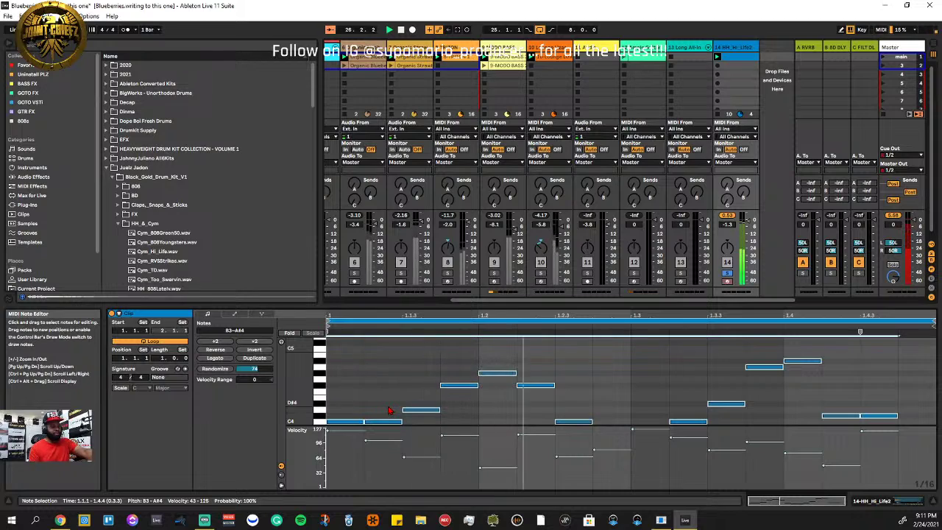
{"action": "right_click", "coordinate": [861, 418]}
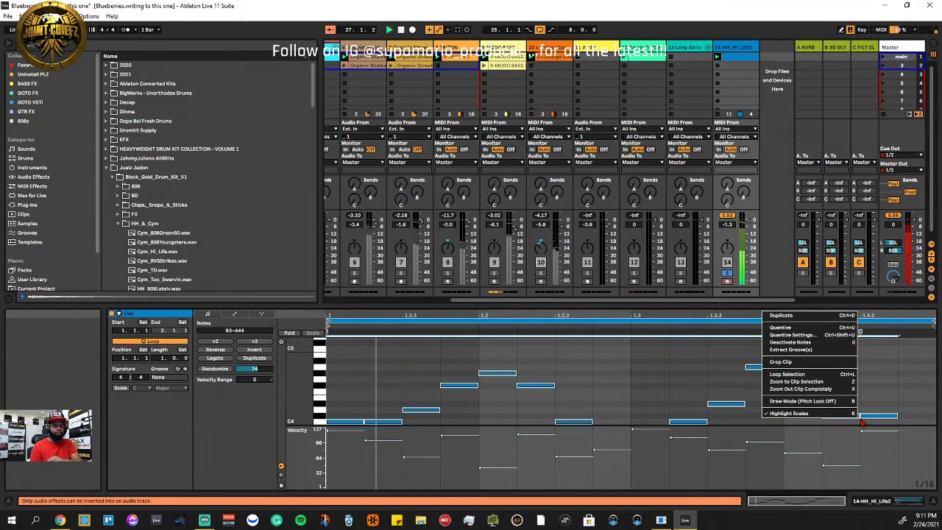
{"action": "left_click", "coordinate": [863, 418]}
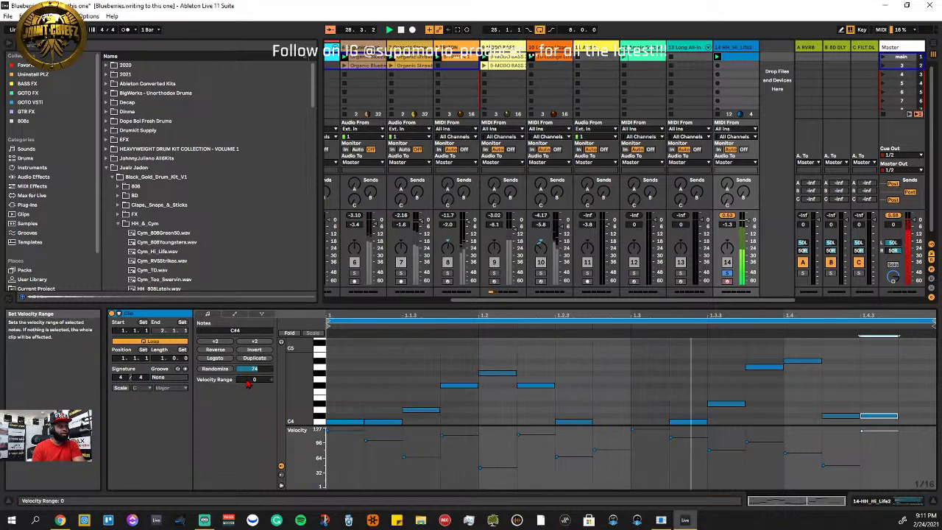
{"action": "left_click_drag", "start_coordinate": [337, 395], "coordinate": [838, 428]}
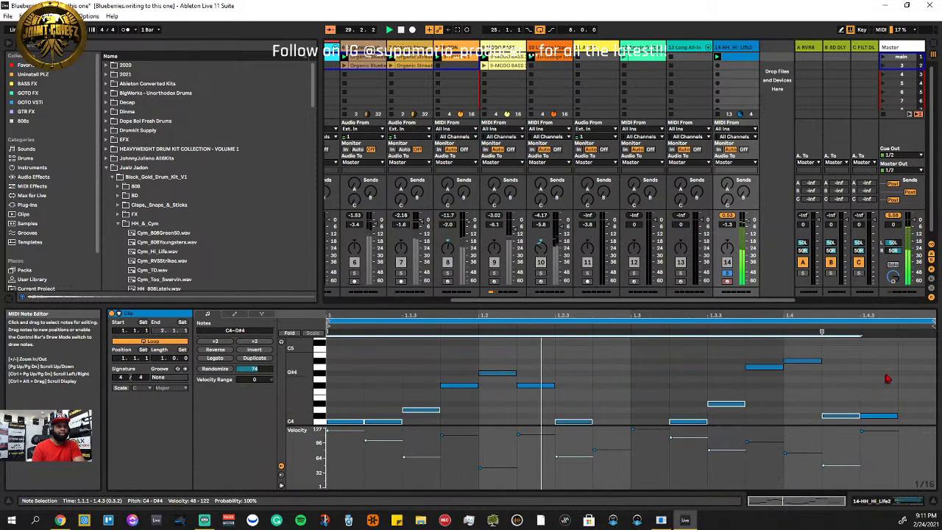
{"action": "left_click_drag", "start_coordinate": [894, 350], "coordinate": [88, 456]}
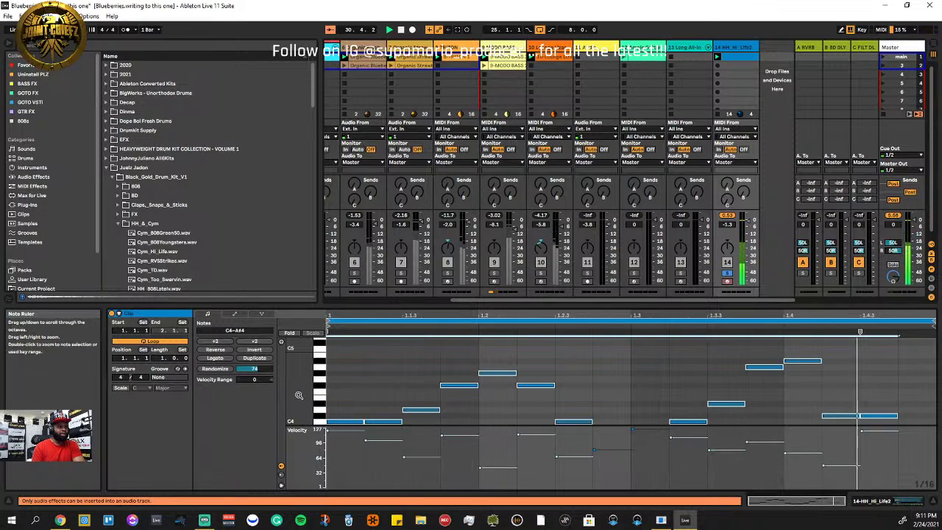
{"action": "left_click", "coordinate": [289, 332]}
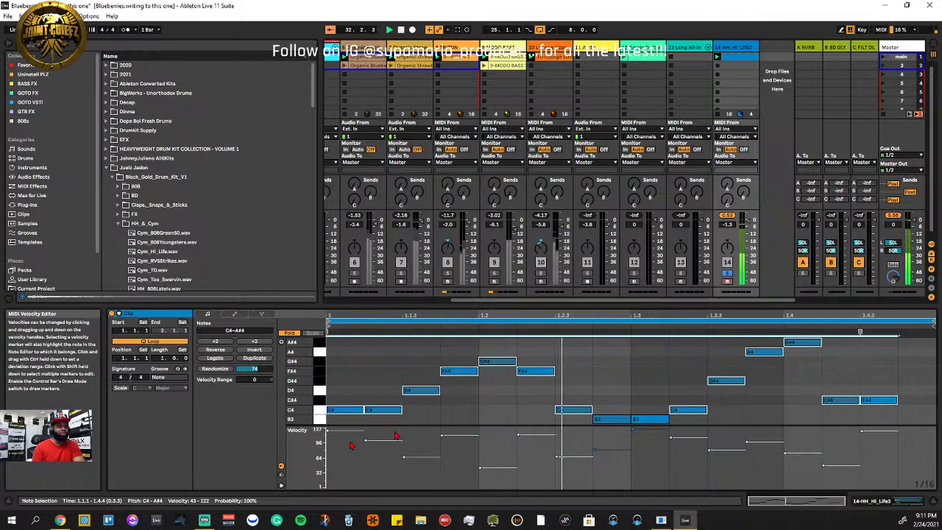
{"action": "left_click", "coordinate": [365, 347]}
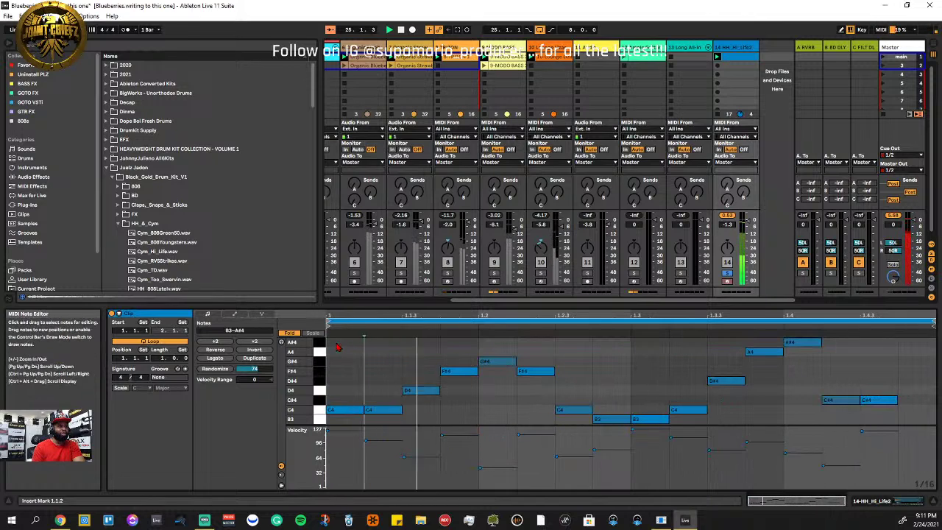
{"action": "left_click_drag", "start_coordinate": [338, 346], "coordinate": [937, 450]}
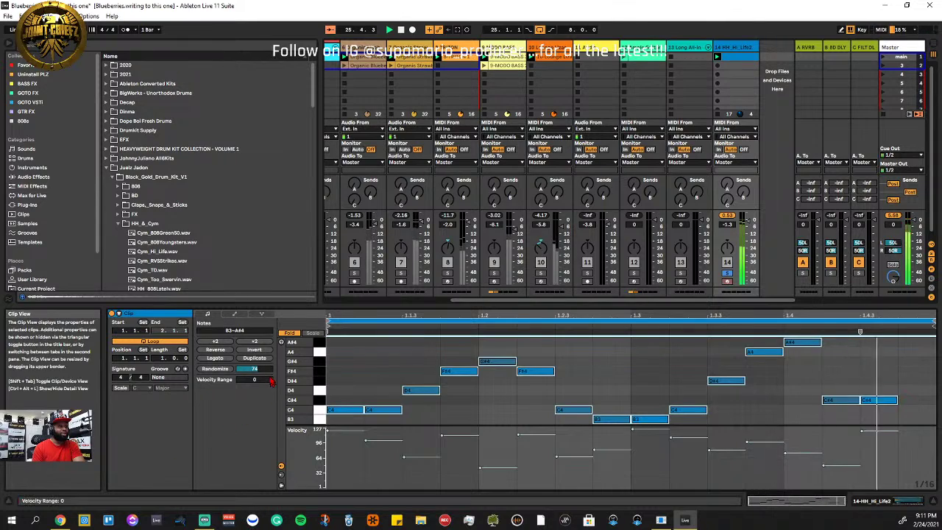
Try velocity ranges of -89 and +111 on the selected hi-hat notes, and set the range to -12
{"action": "left_click_drag", "start_coordinate": [254, 379], "coordinate": [254, 413]}
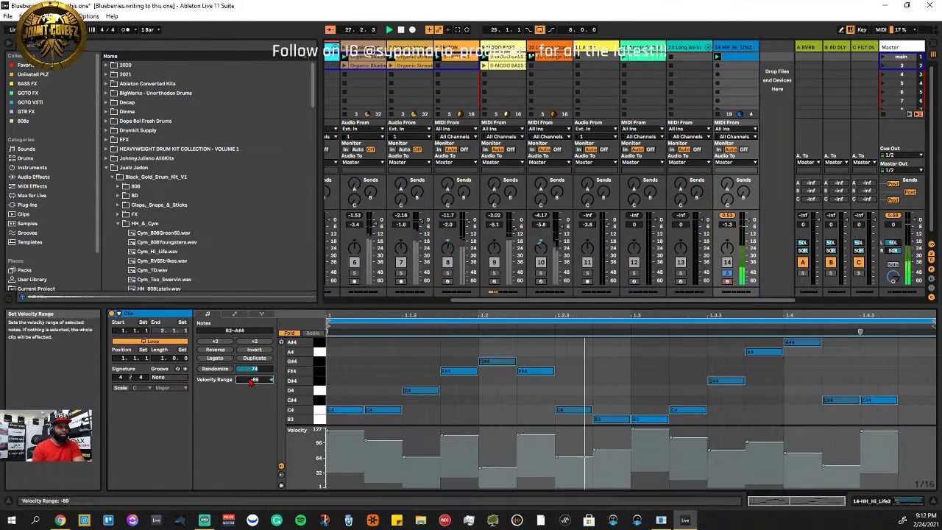
{"action": "left_click_drag", "start_coordinate": [253, 380], "coordinate": [252, 243]}
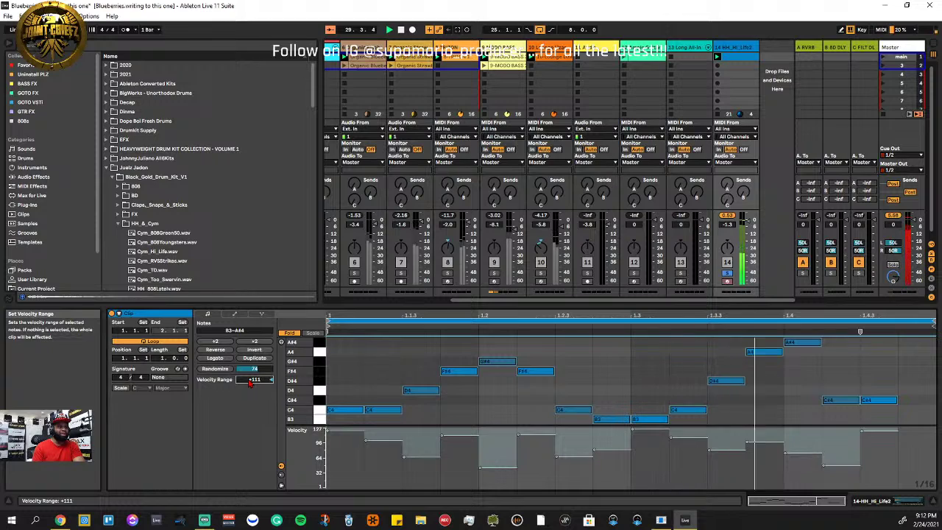
{"action": "left_click_drag", "start_coordinate": [250, 383], "coordinate": [251, 468]}
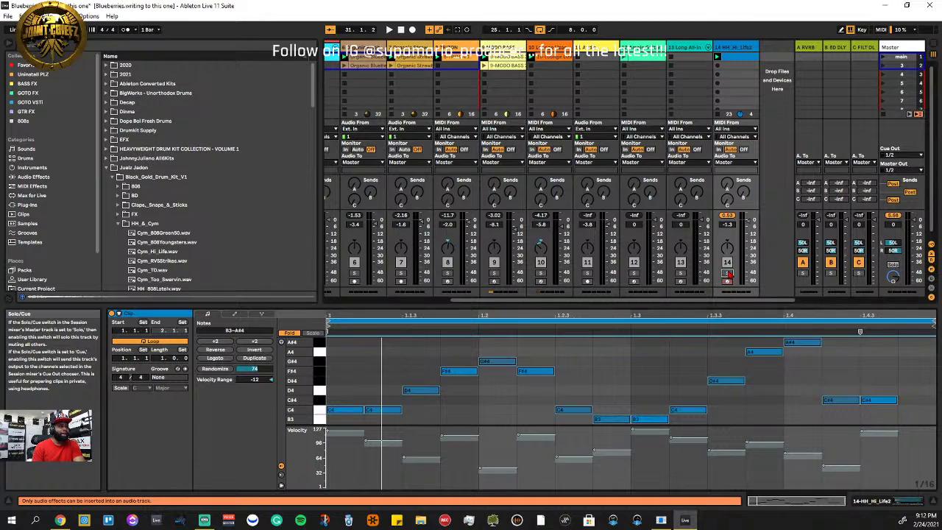
Cut the hi-hat clip from track 14 and delete the track
{"action": "right_click", "coordinate": [737, 57]}
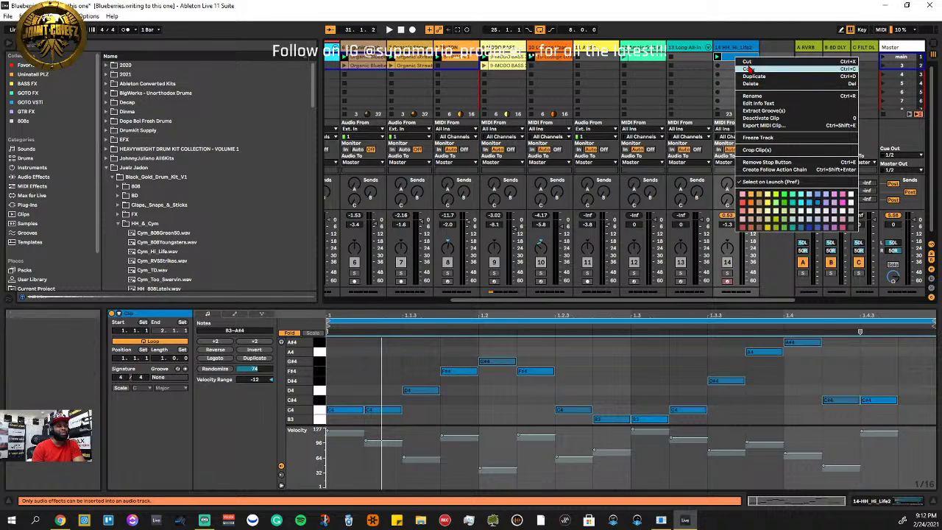
{"action": "left_click", "coordinate": [747, 61]}
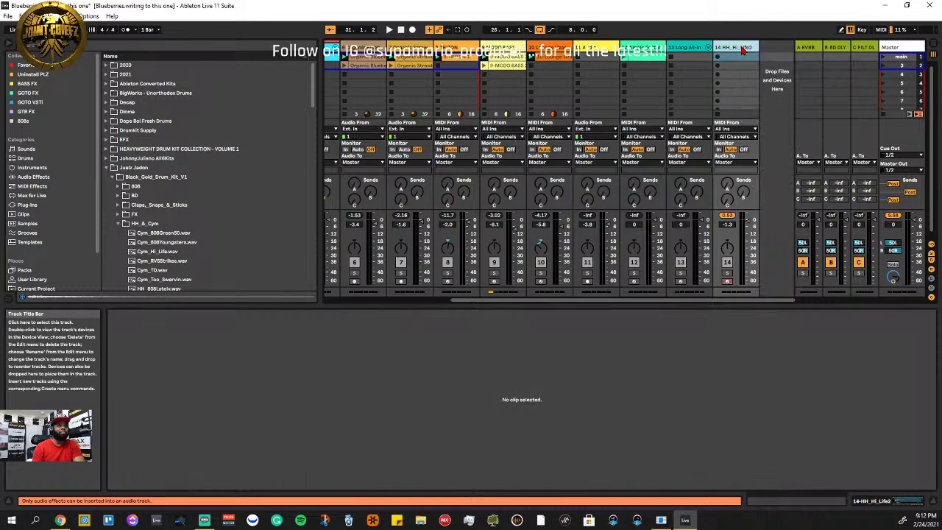
{"action": "right_click", "coordinate": [743, 48]}
{"action": "left_click", "coordinate": [757, 84]}
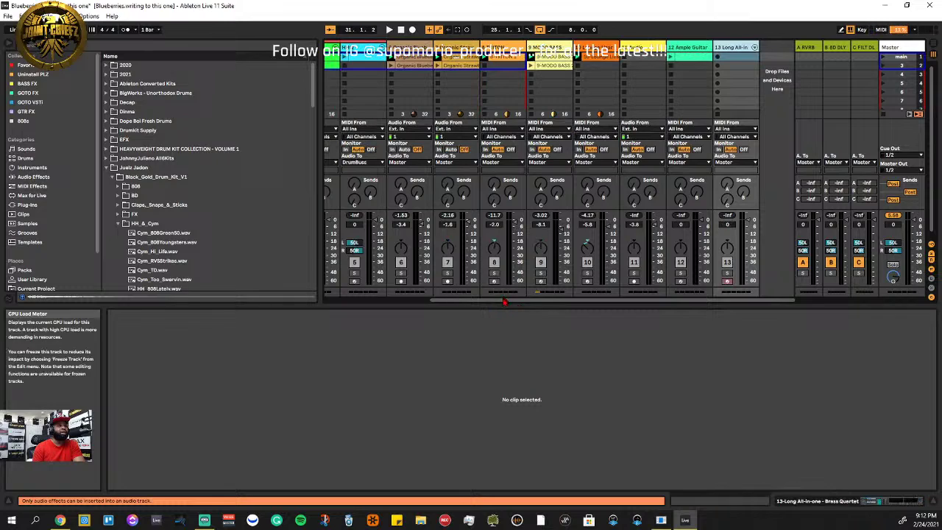
Turn off the solo on kick track 2 and play the full beat
{"action": "left_click_drag", "start_coordinate": [504, 301], "coordinate": [391, 303]}
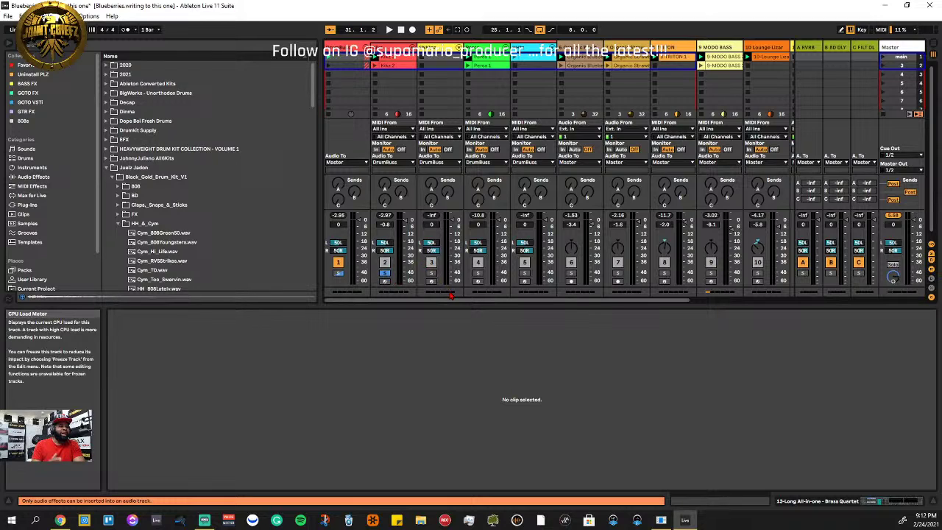
{"action": "left_click", "coordinate": [384, 274]}
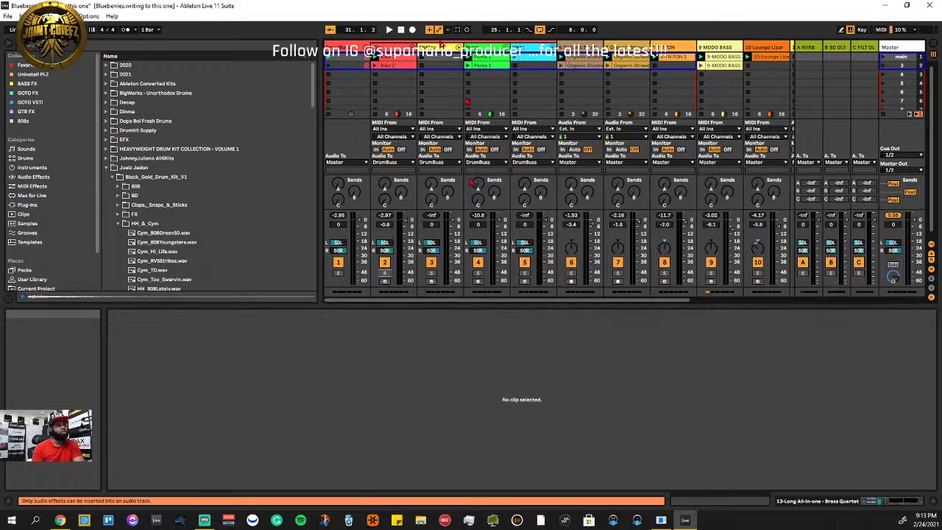
{"action": "left_click", "coordinate": [389, 30]}
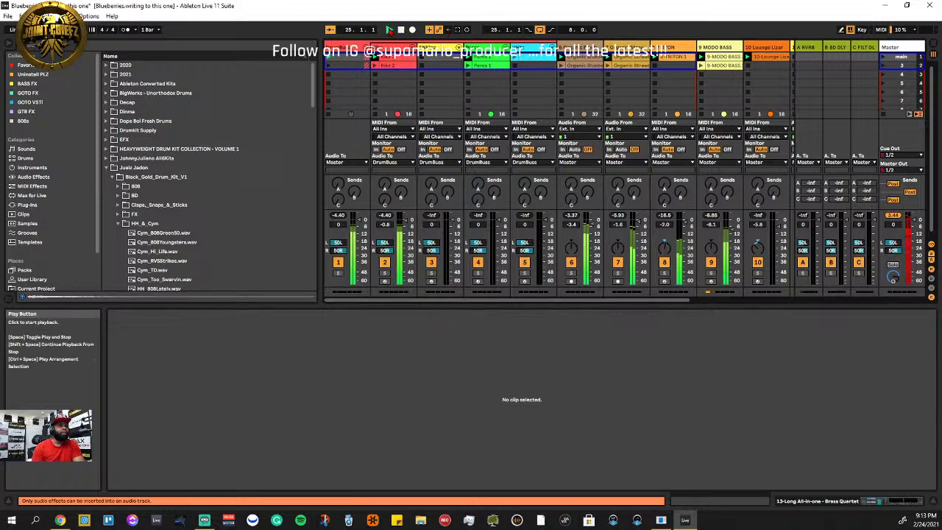